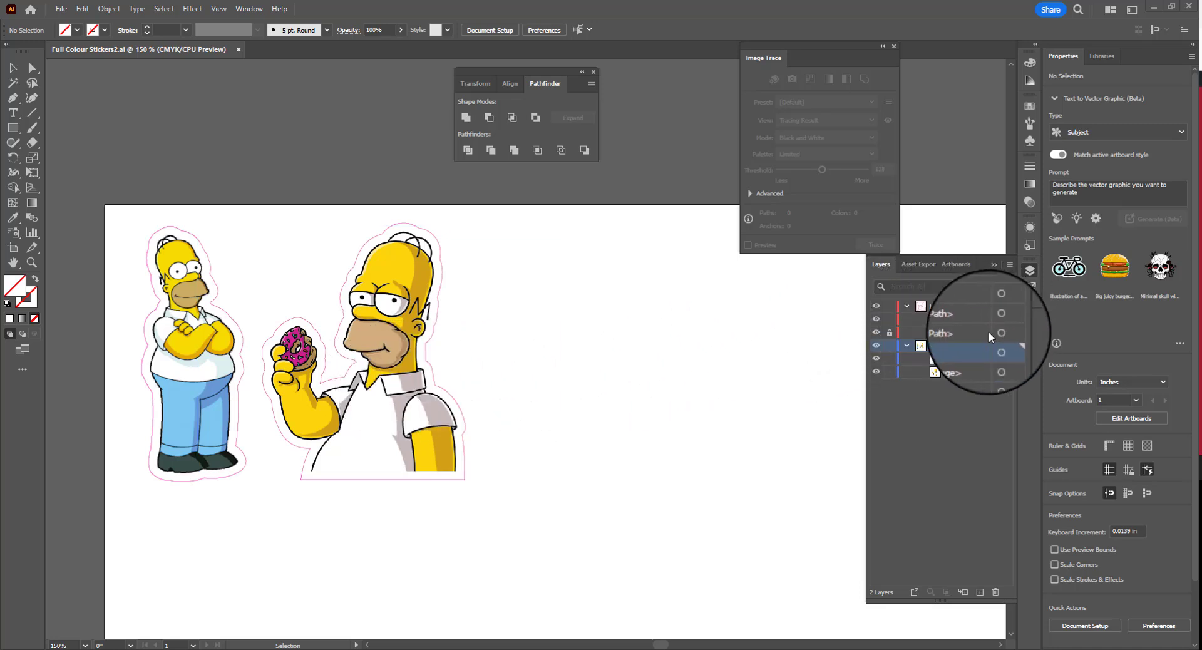
# - Examine the pink cut outlines around both stickers by hiding the image layer and showing it again
pyautogui.click(997, 306)
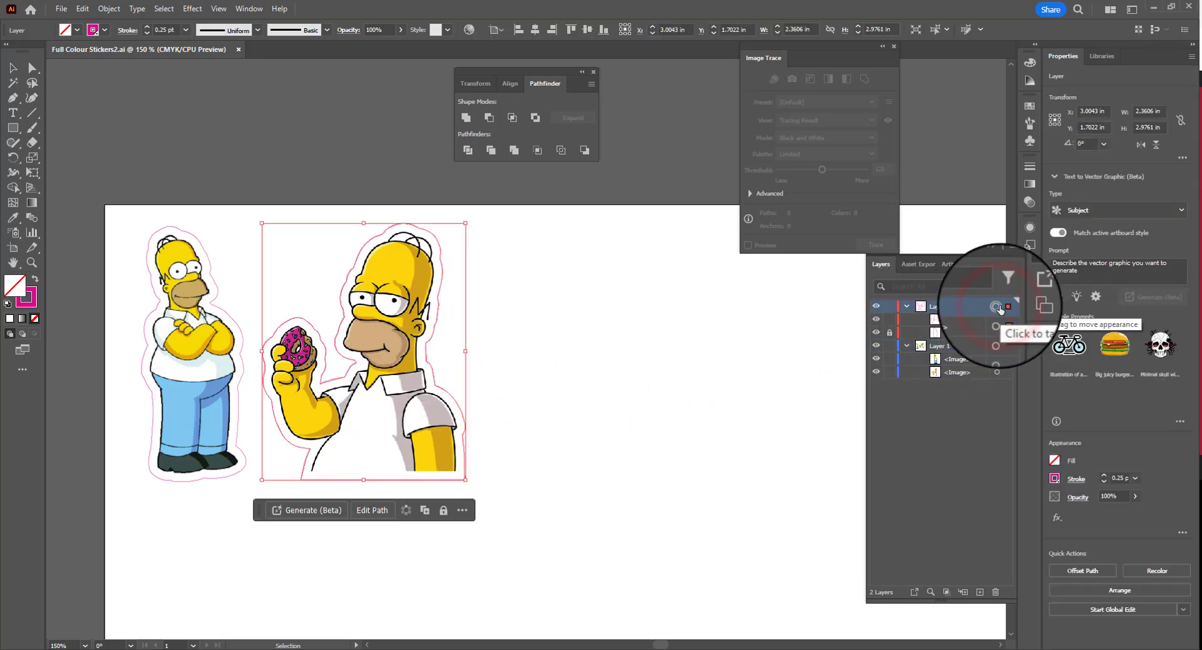
pyautogui.click(876, 346)
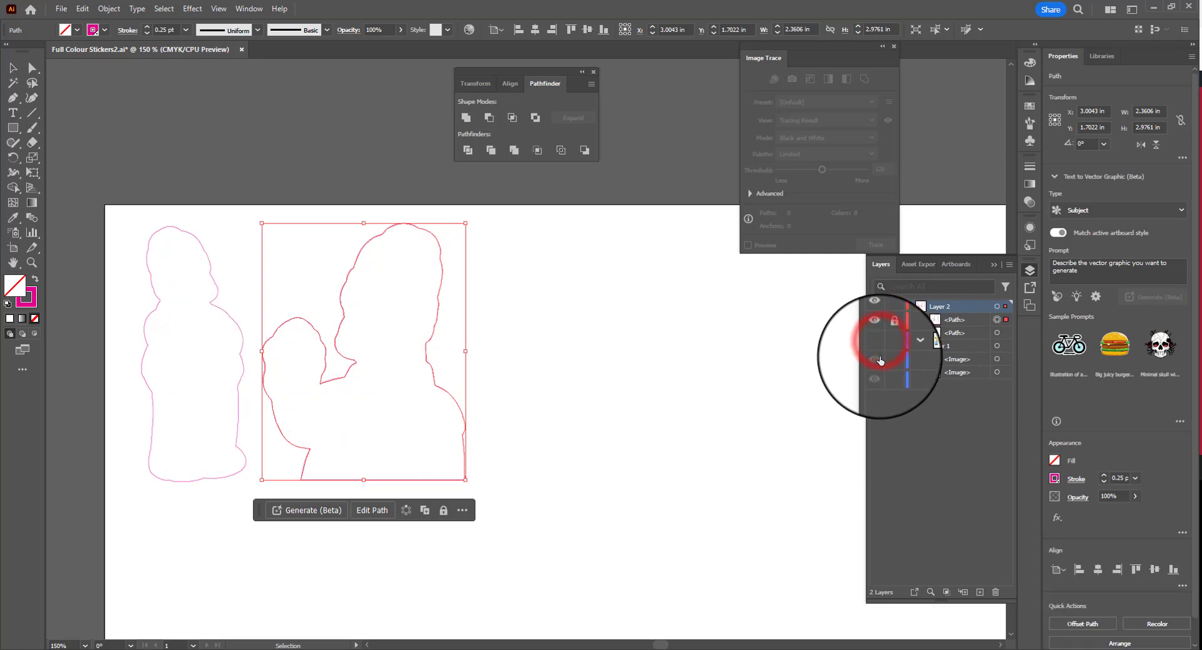
pyautogui.click(505, 311)
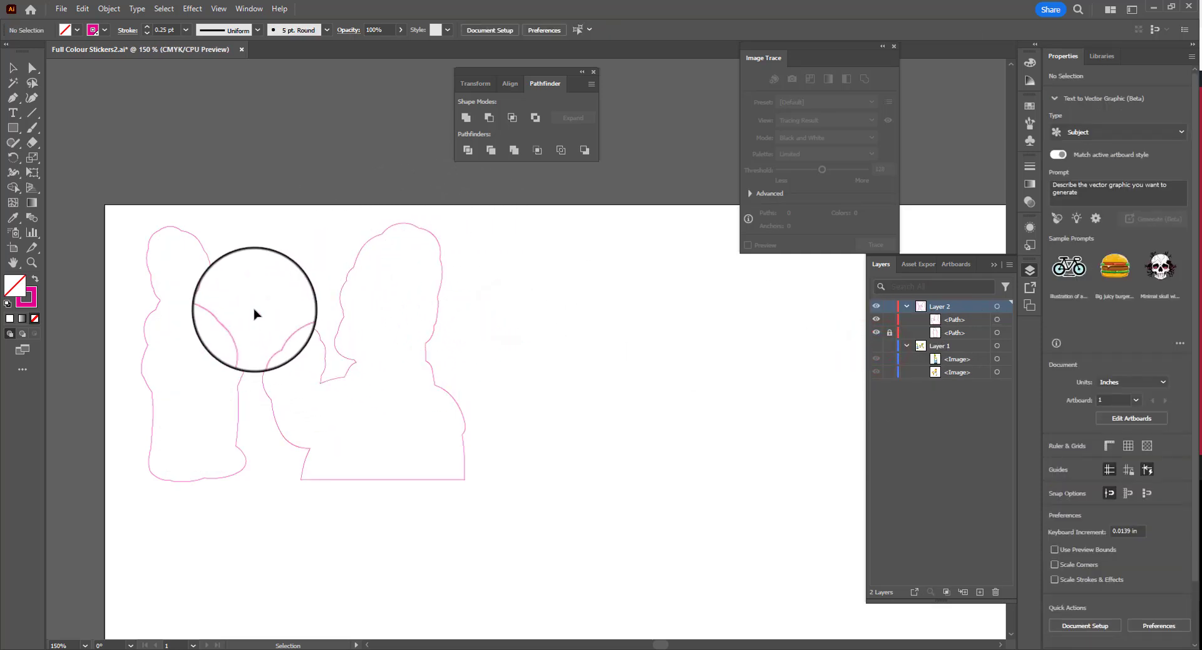
pyautogui.click(879, 349)
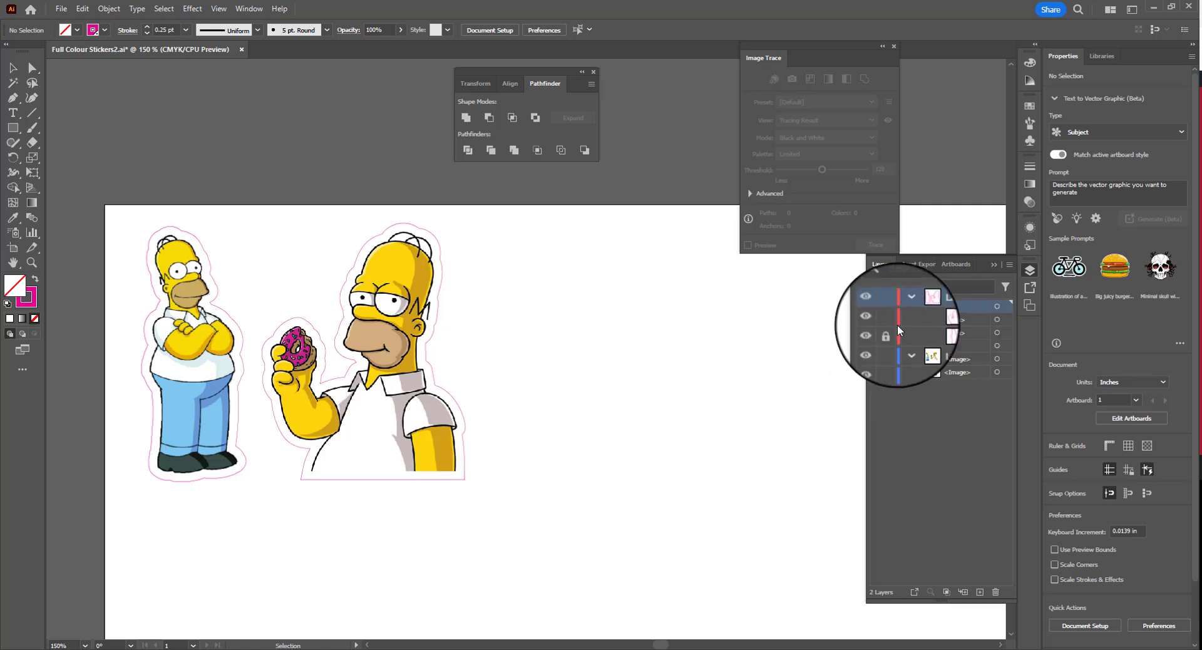
# - Create a new 27 x 6 in document named stickers with CMYK colour mode and 300 ppi raster effects
pyautogui.press('a')
pyautogui.hotkey('ctrl', 'n')
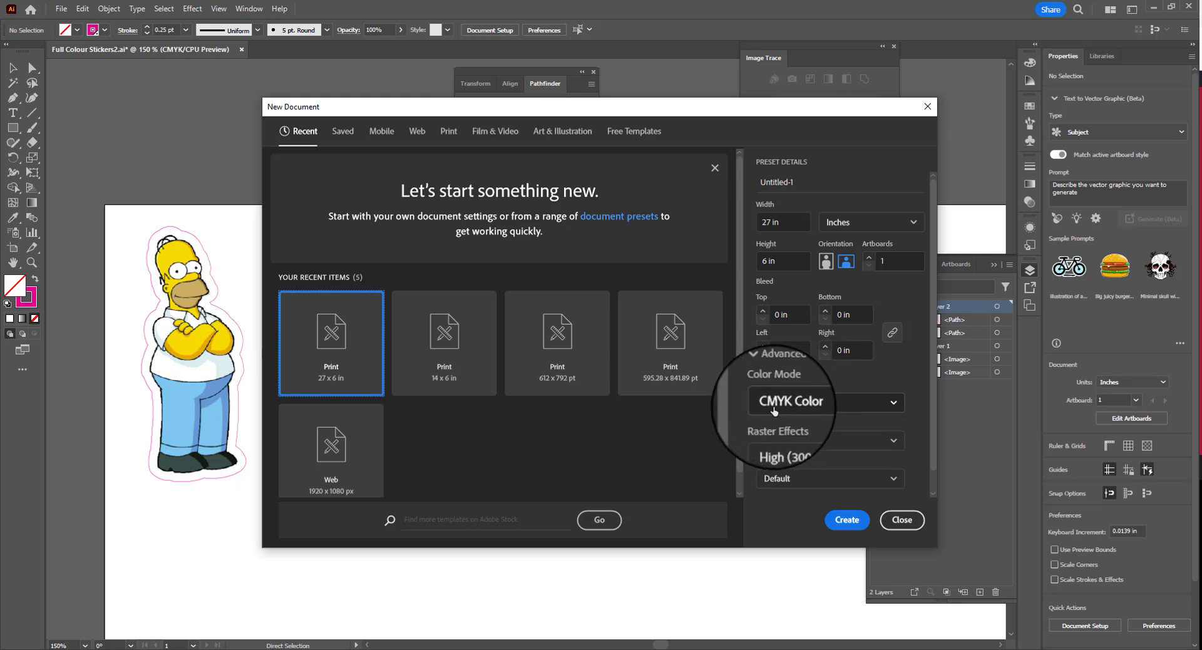
pyautogui.click(894, 404)
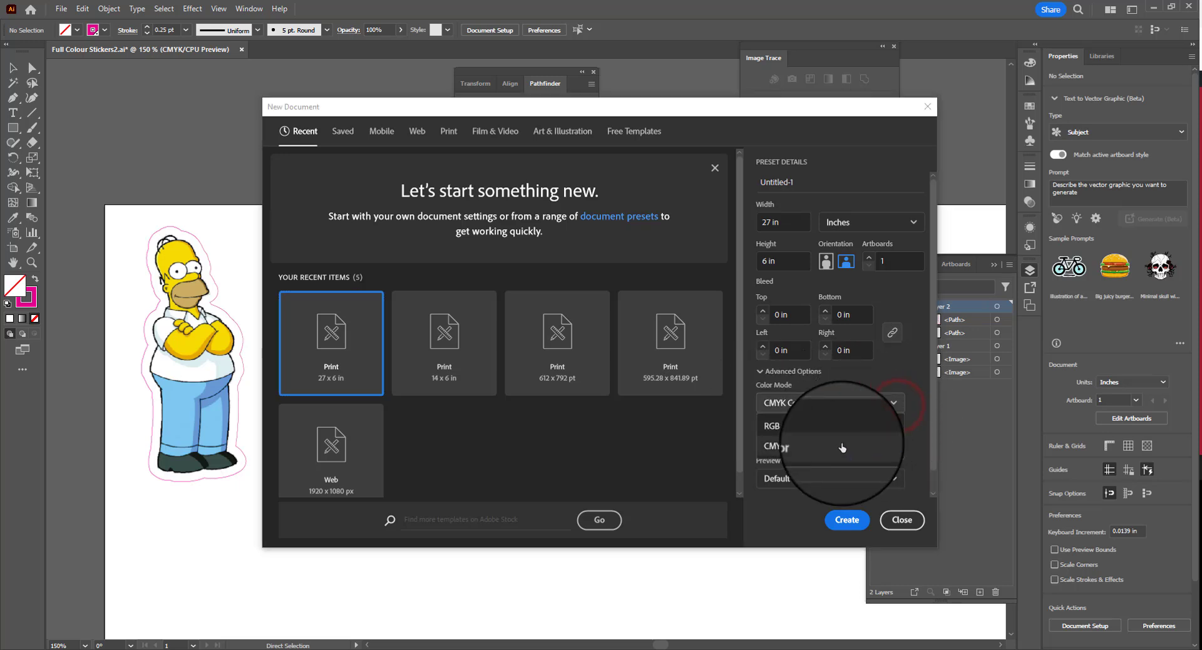
pyautogui.click(785, 445)
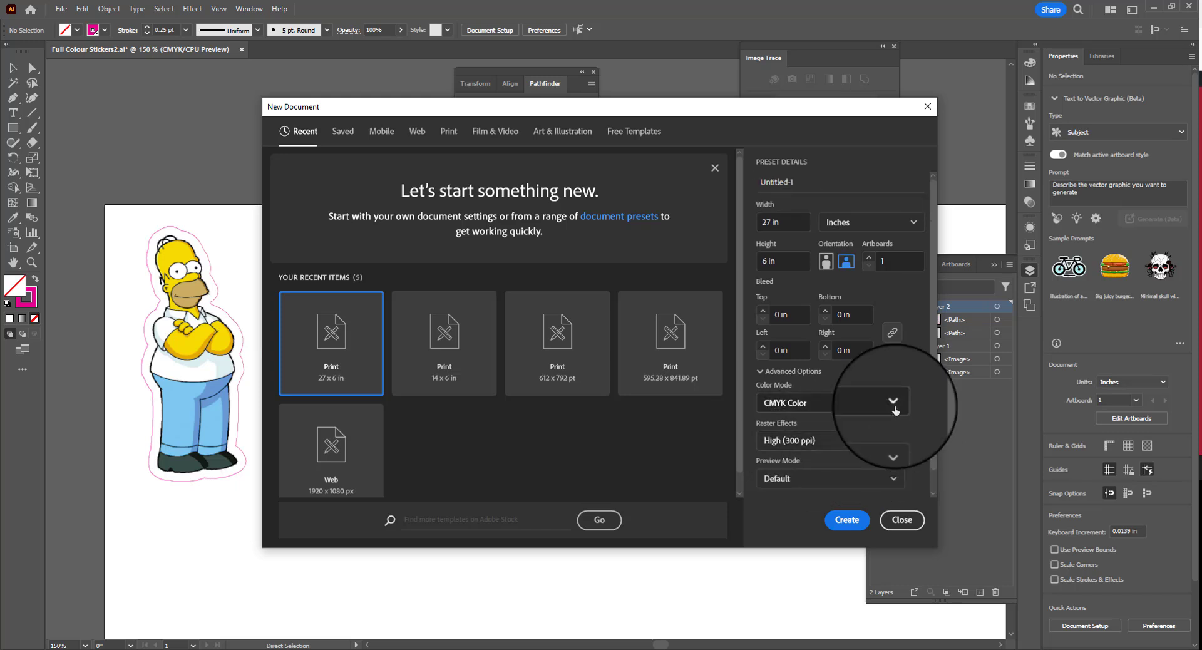
pyautogui.click(820, 181)
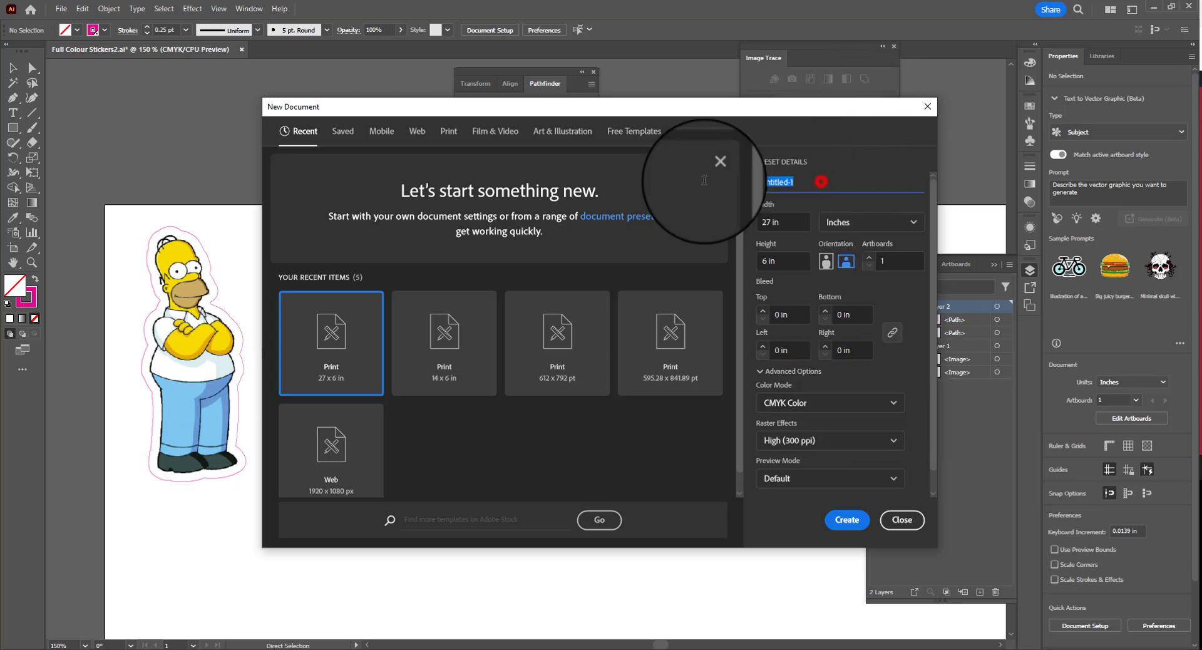
pyautogui.write('Stickers')
pyautogui.click(847, 519)
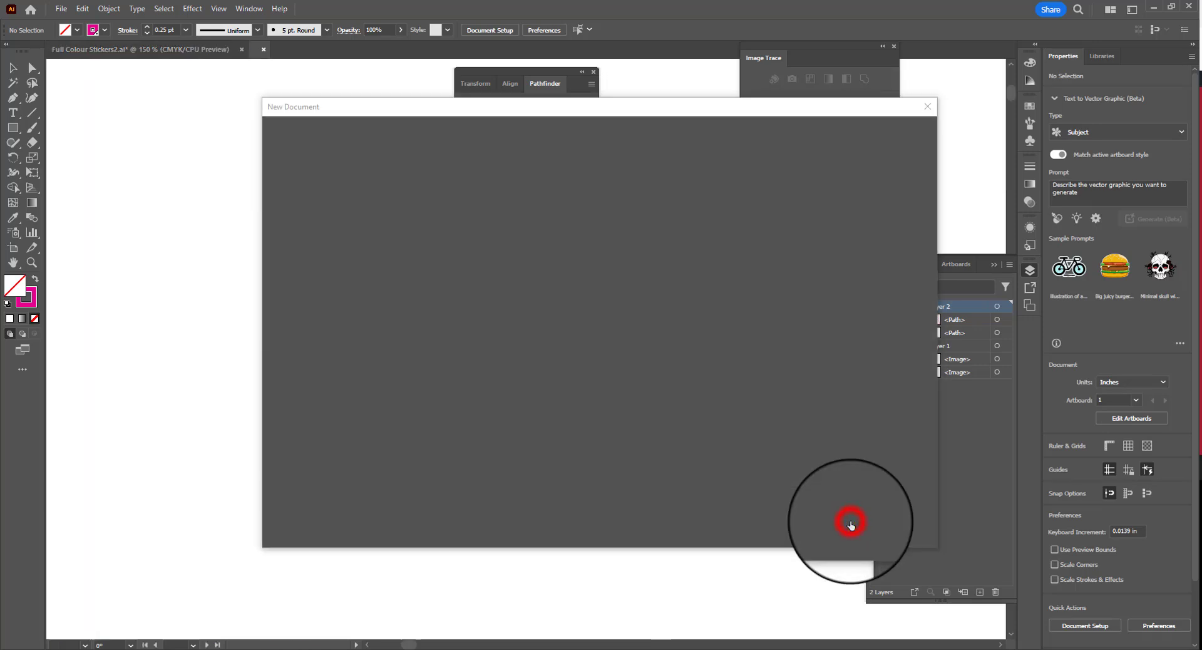
# - Save the new document as stickers.ai in the Graphic Tech folder with the default Illustrator 2020 options
pyautogui.click(60, 8)
pyautogui.click(97, 137)
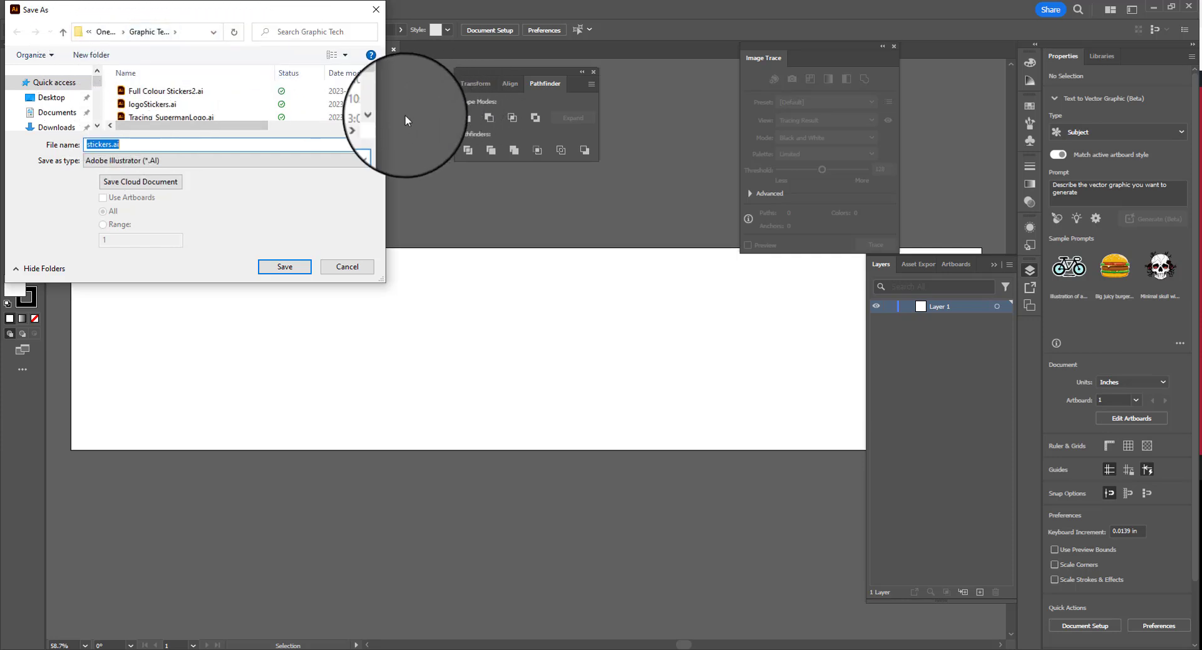
pyautogui.moveTo(385, 119); pyautogui.dragTo(455, 115)
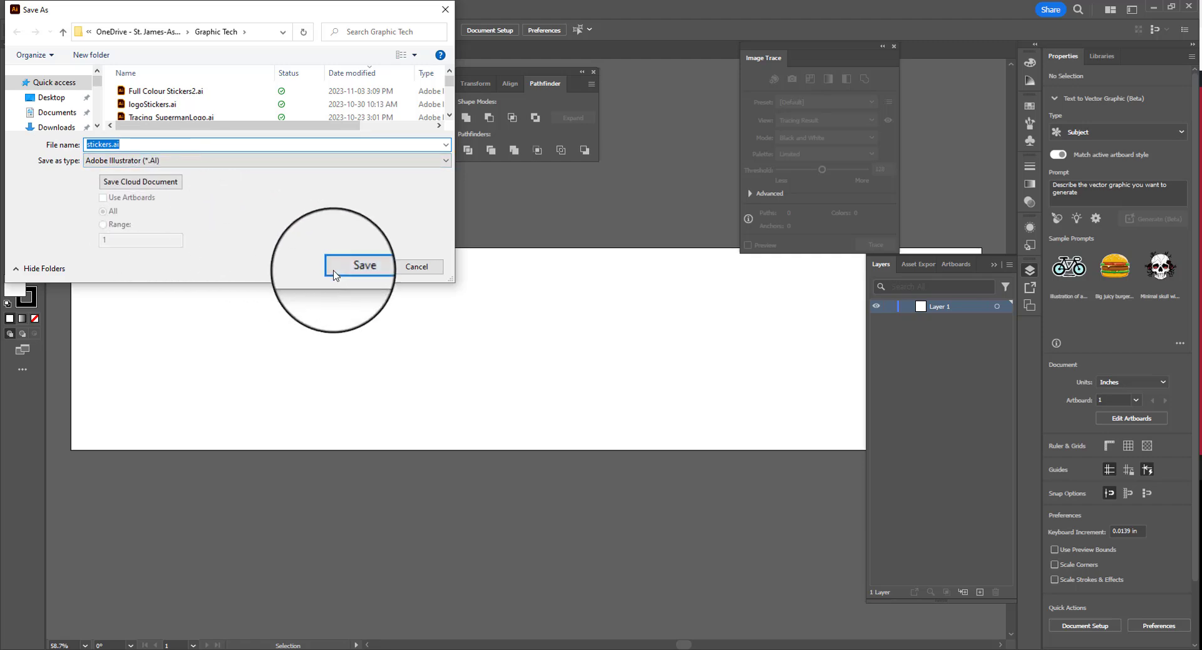
pyautogui.click(369, 276)
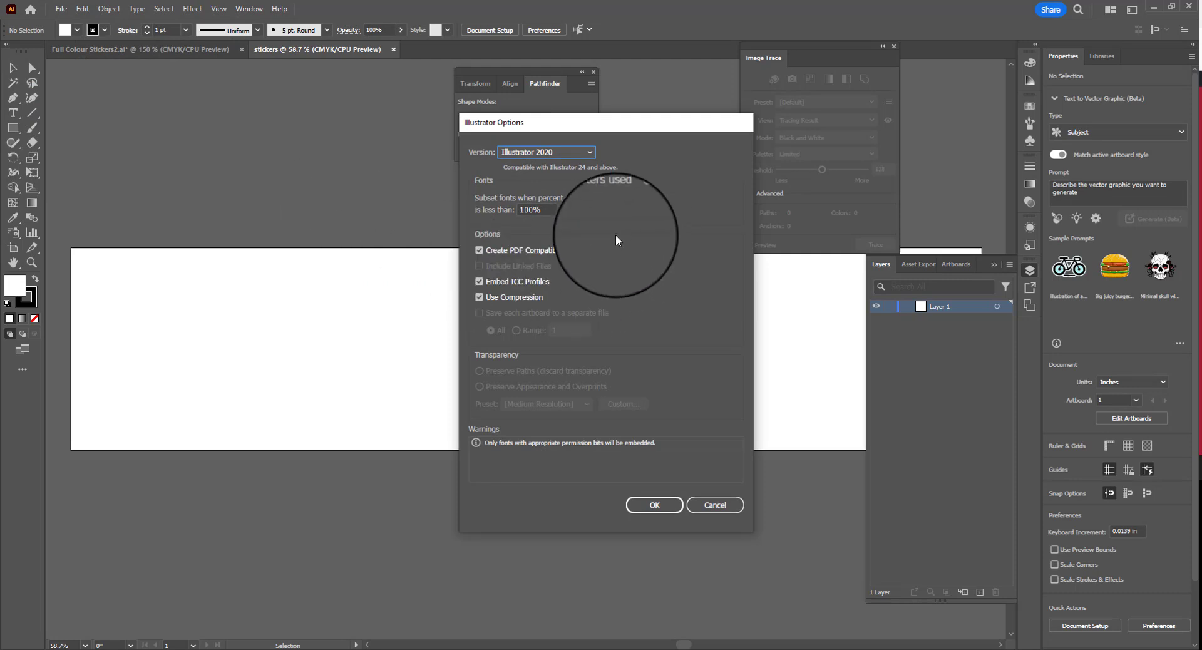
pyautogui.click(630, 499)
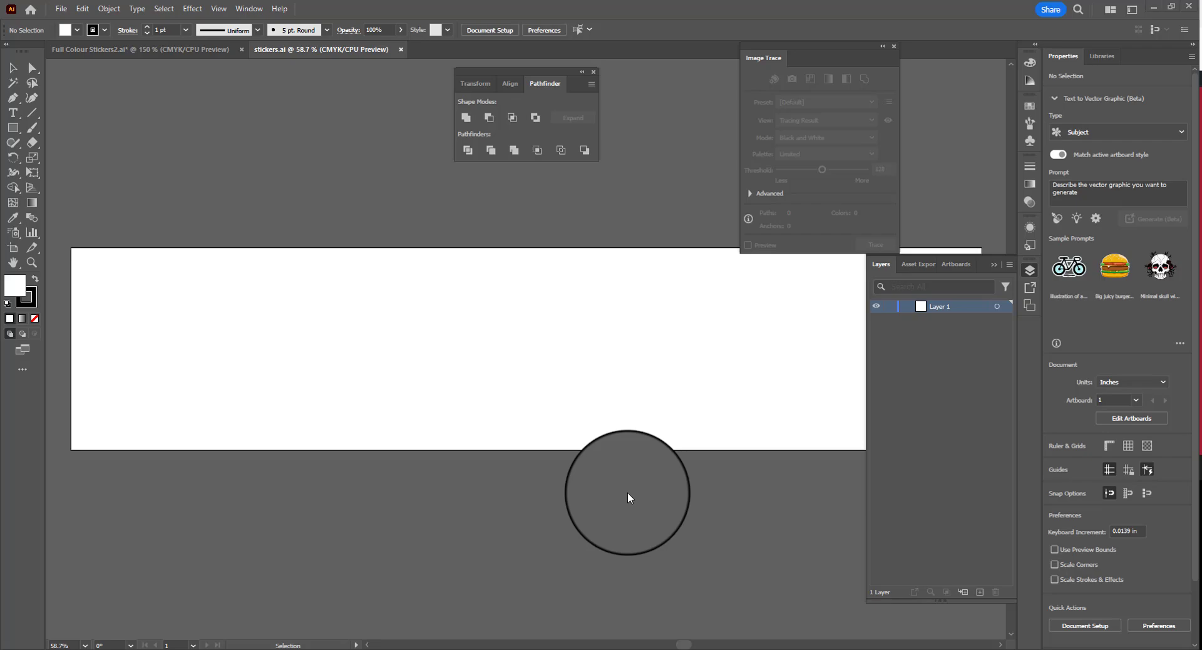
# - Switch to Firefox and search Google Images for homer simpson
pyautogui.hotkey('alt', 'Tab')
pyautogui.hotkey('alt', 'Tab')
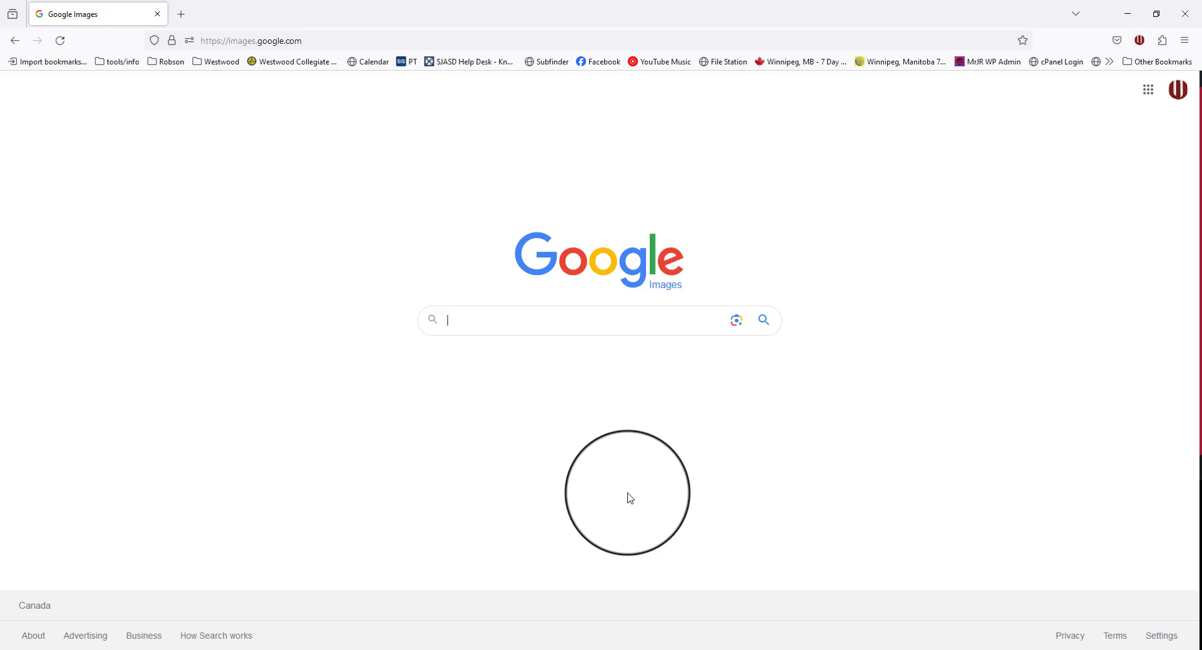
pyautogui.write('home')
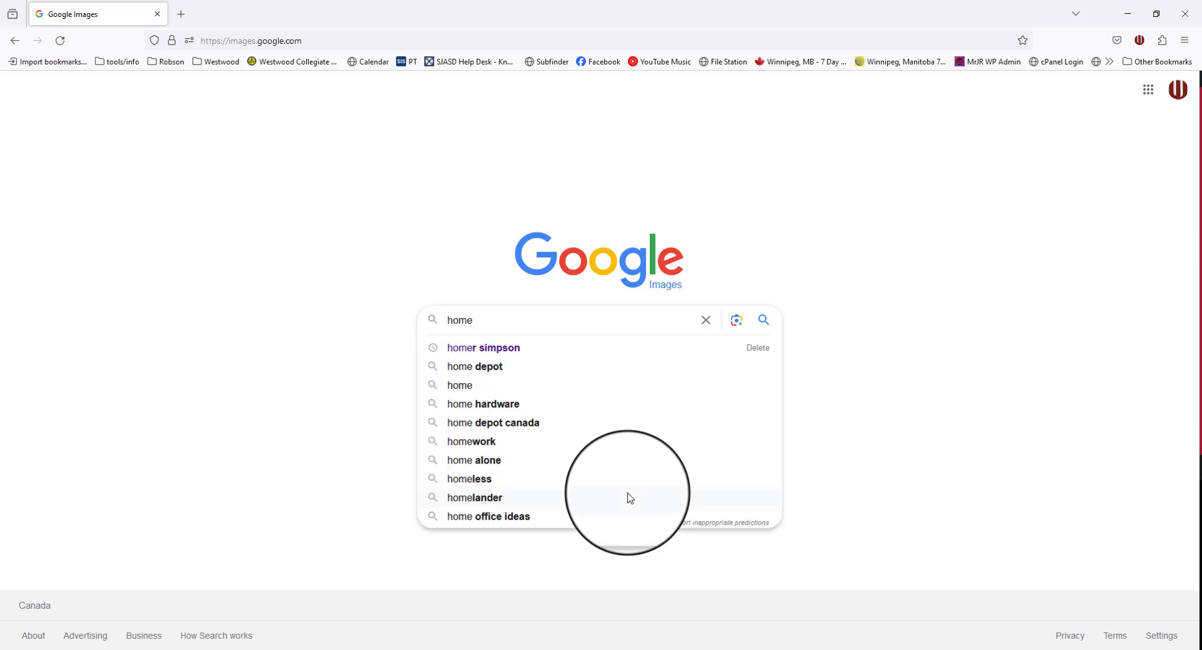
pyautogui.click(501, 347)
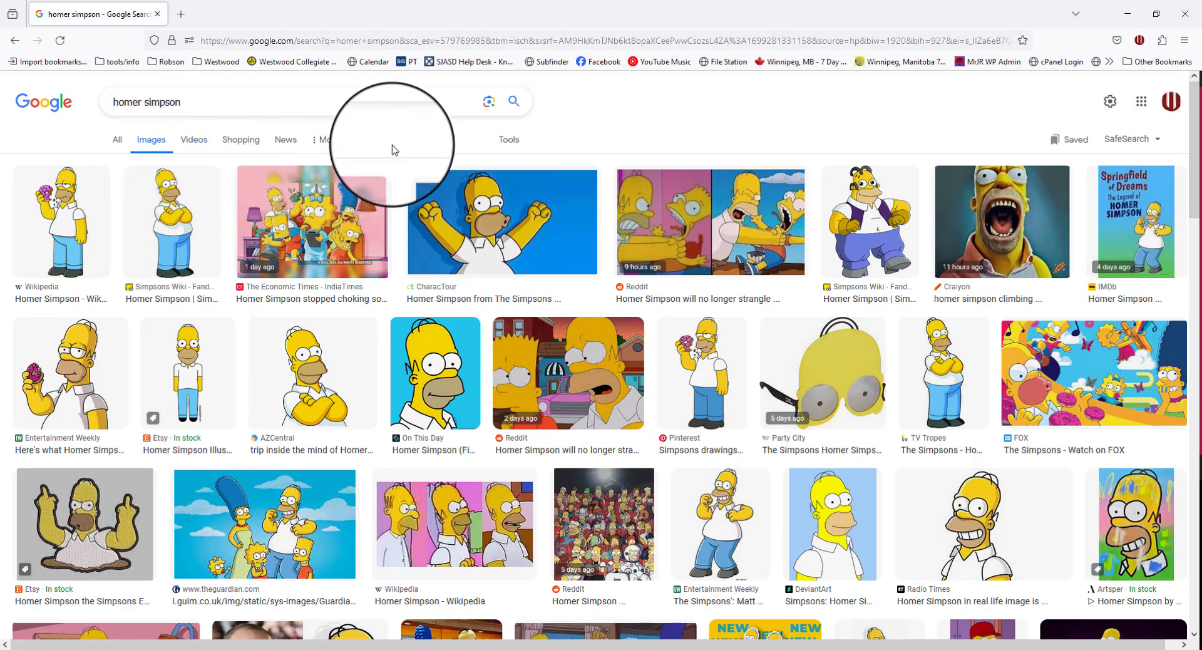
# - Filter the image results to large size and transparent colour
pyautogui.click(509, 141)
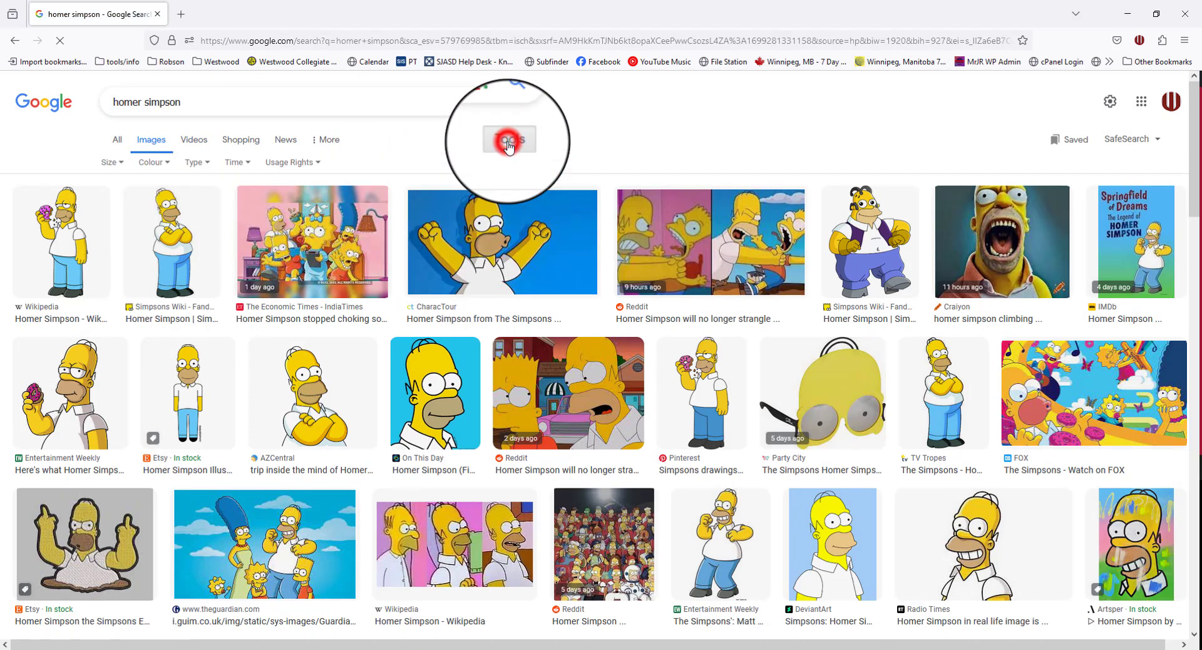
pyautogui.click(110, 164)
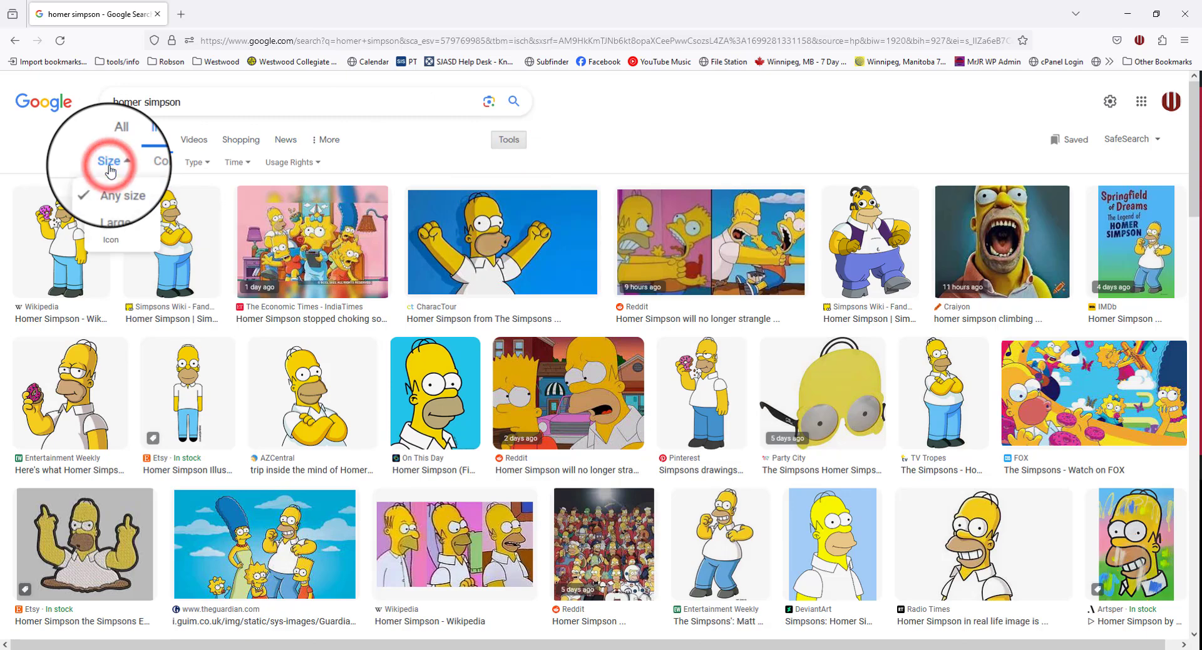
pyautogui.click(108, 204)
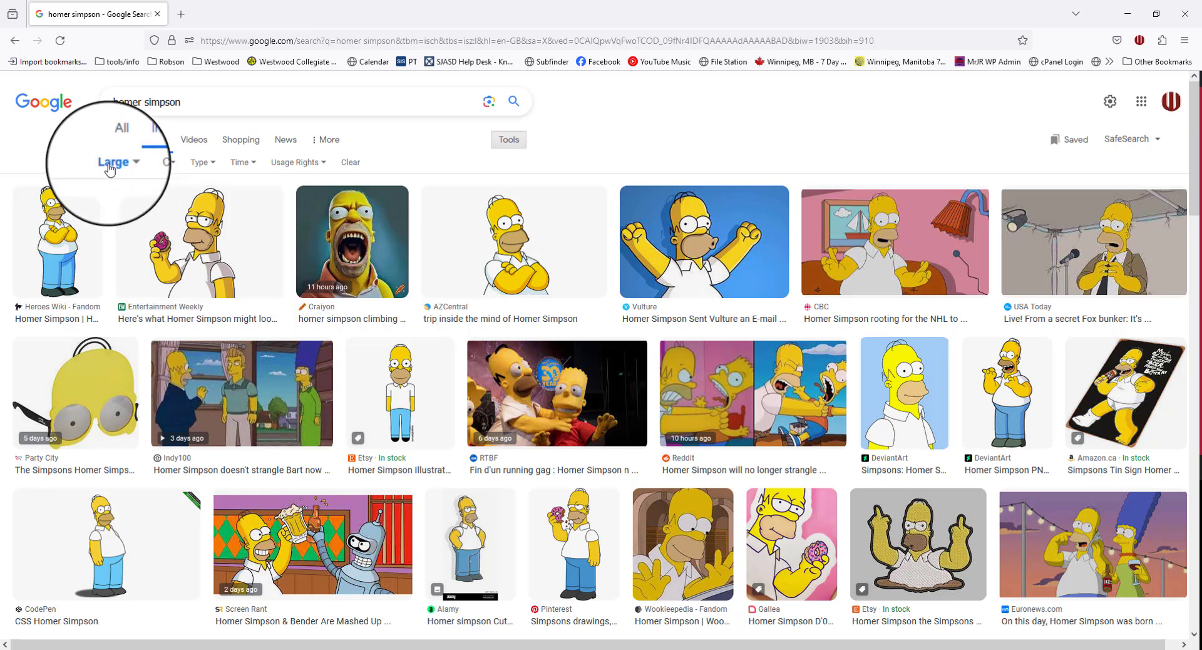
pyautogui.click(154, 163)
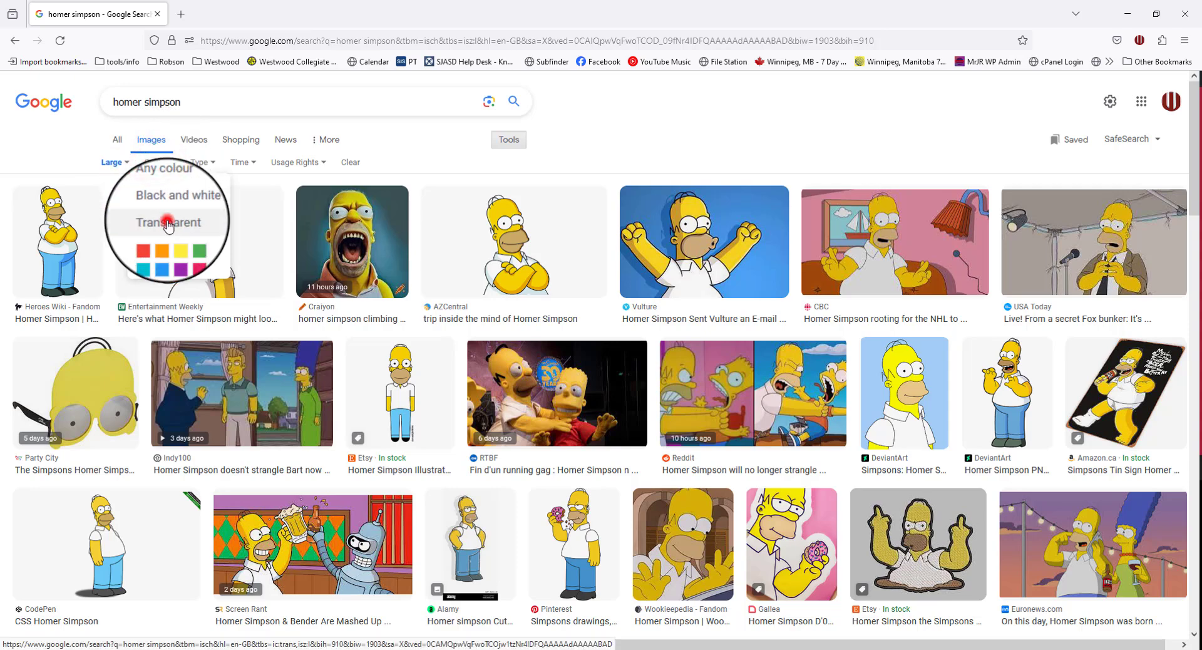
pyautogui.click(168, 235)
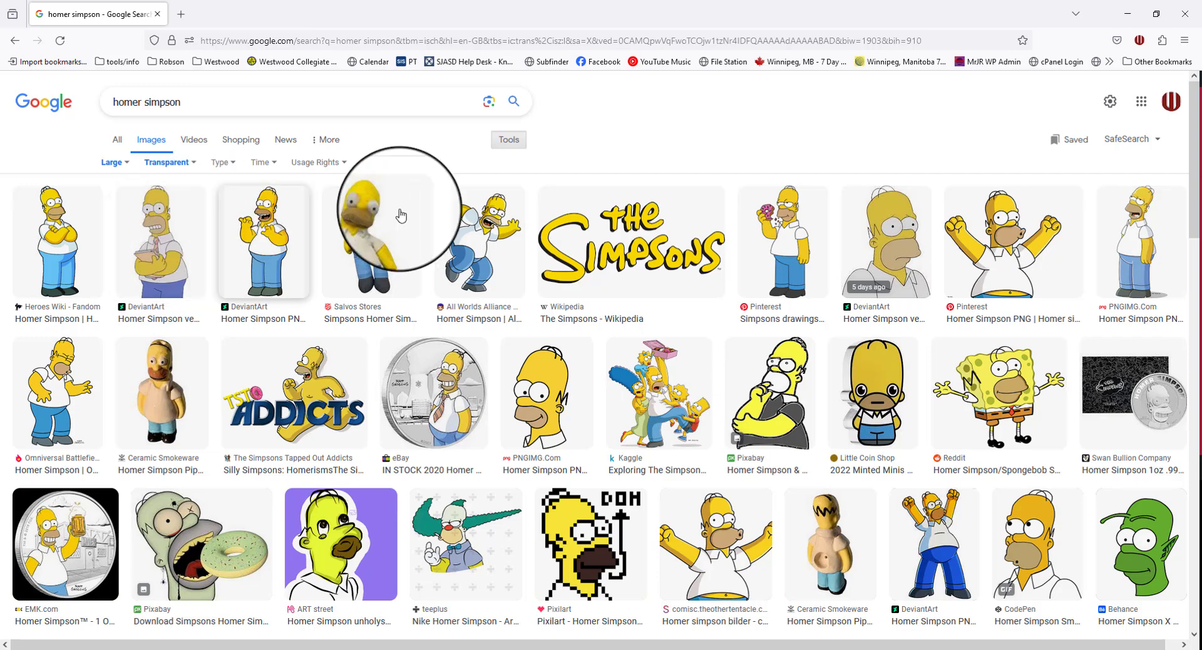
# - Preview several transparent Homer images and save the running Homer from All Worlds Alliance Wiki to the Downloads folder
pyautogui.click(1011, 263)
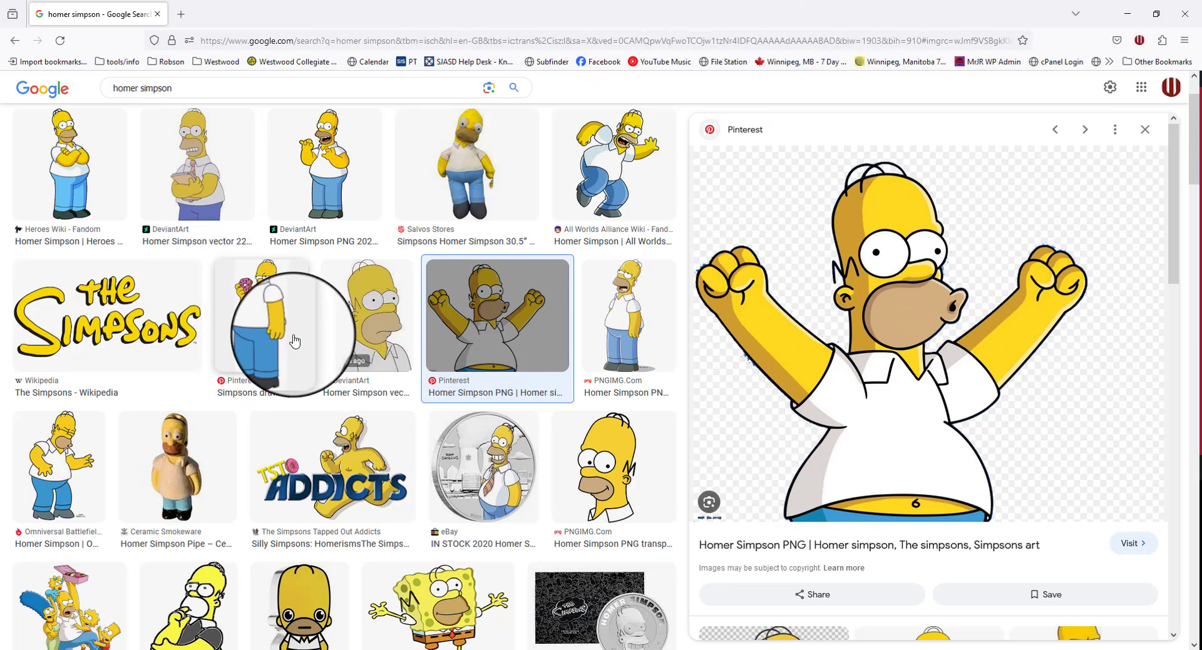
pyautogui.click(290, 337)
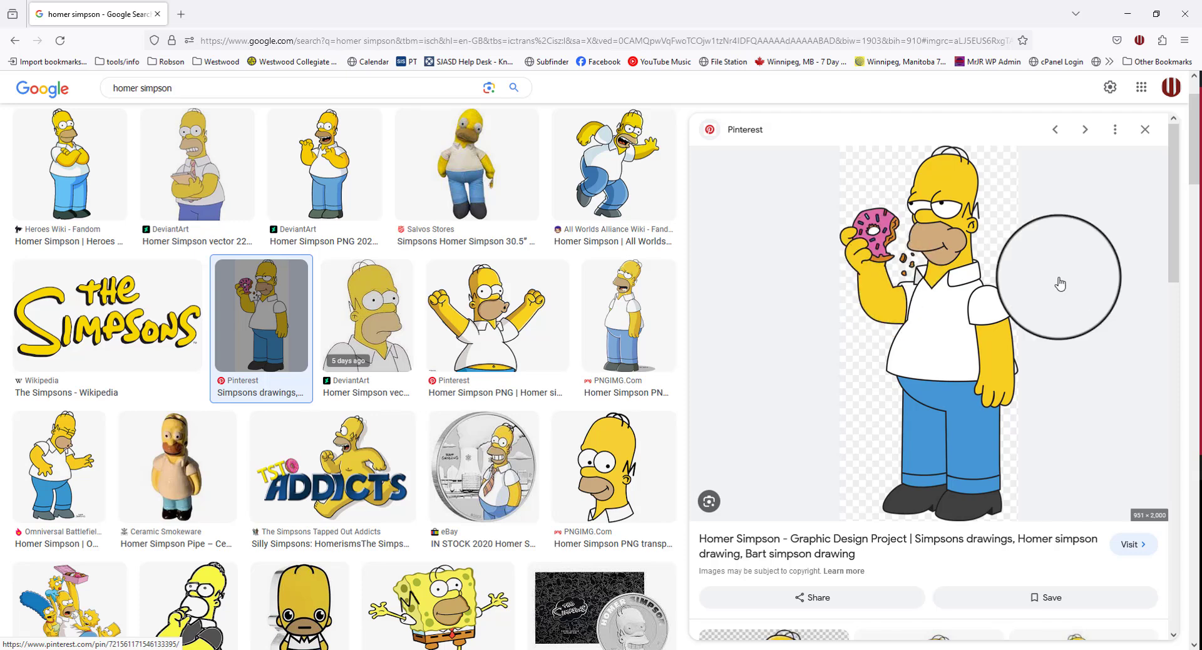
pyautogui.click(611, 180)
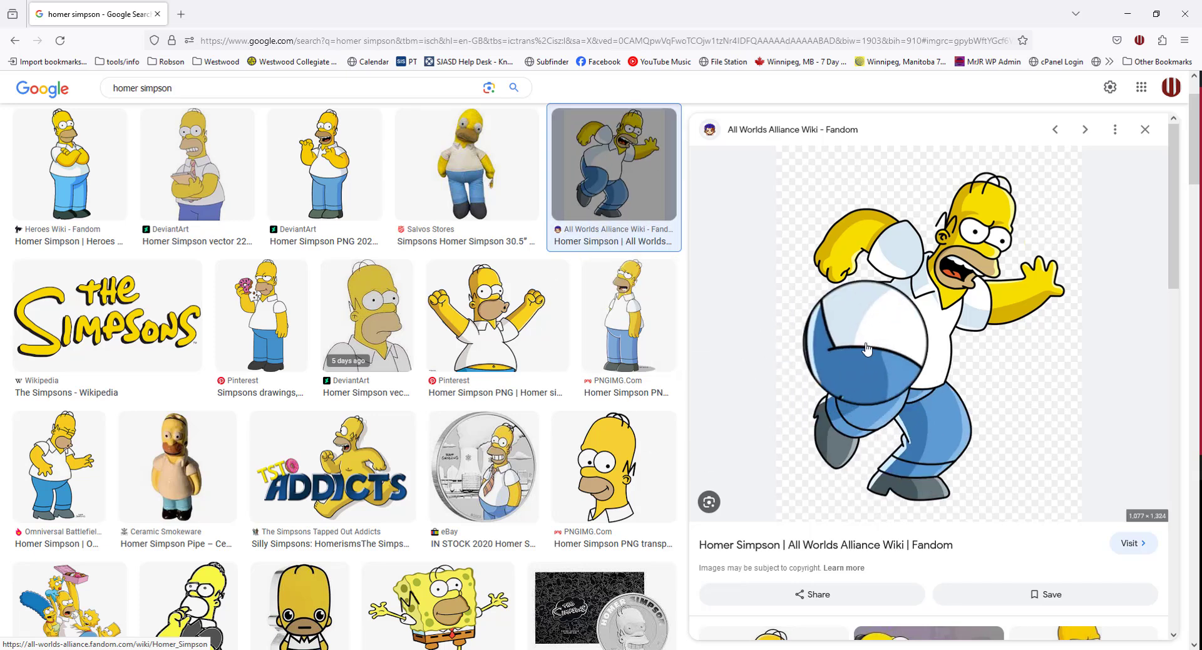
pyautogui.rightClick(866, 349)
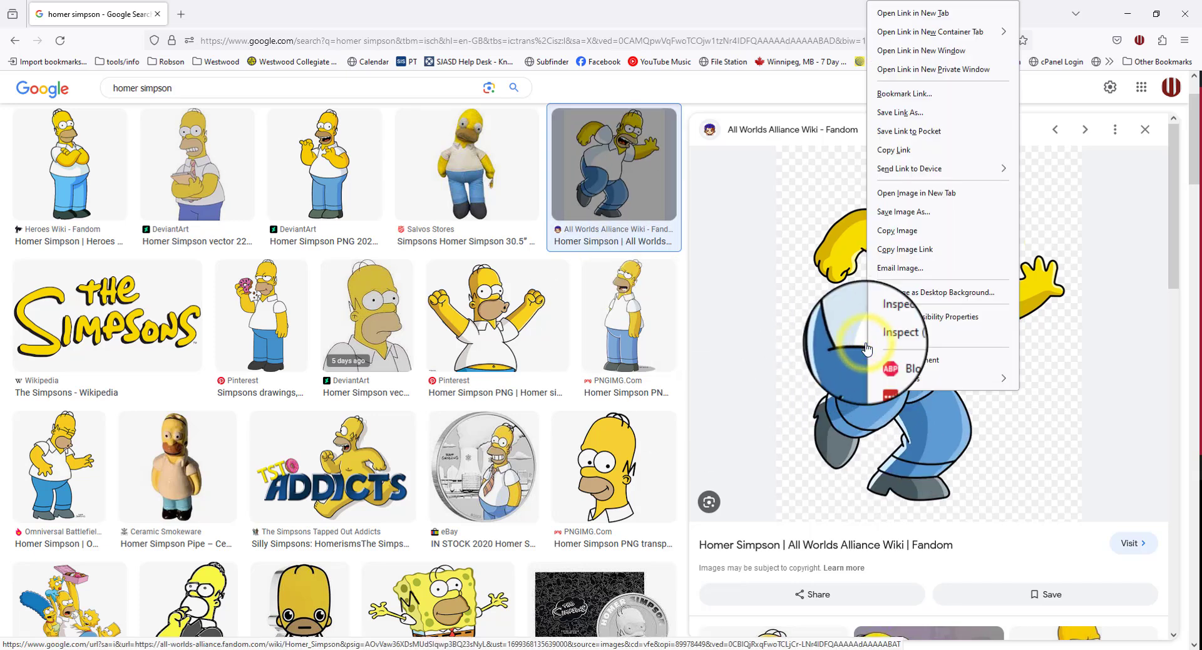
pyautogui.click(904, 212)
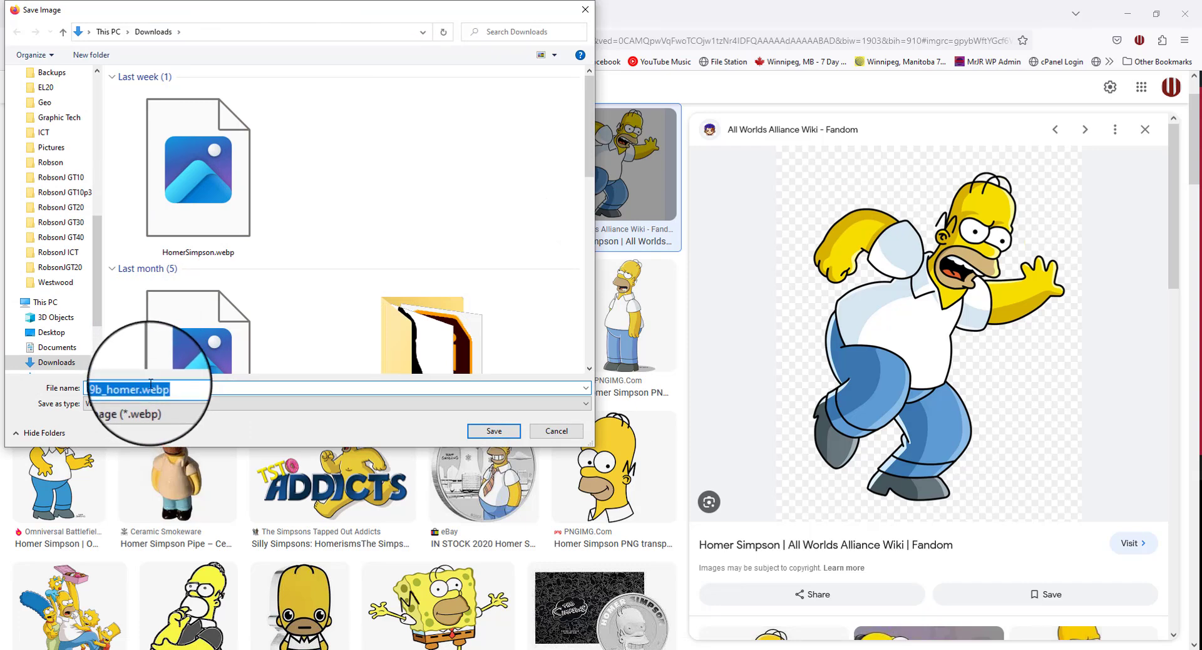
pyautogui.click(498, 431)
# - Save the full-body Homer with raised fists from DeviantArt to the Downloads folder as a PNG image
pyautogui.scroll(-15, 528, 427)
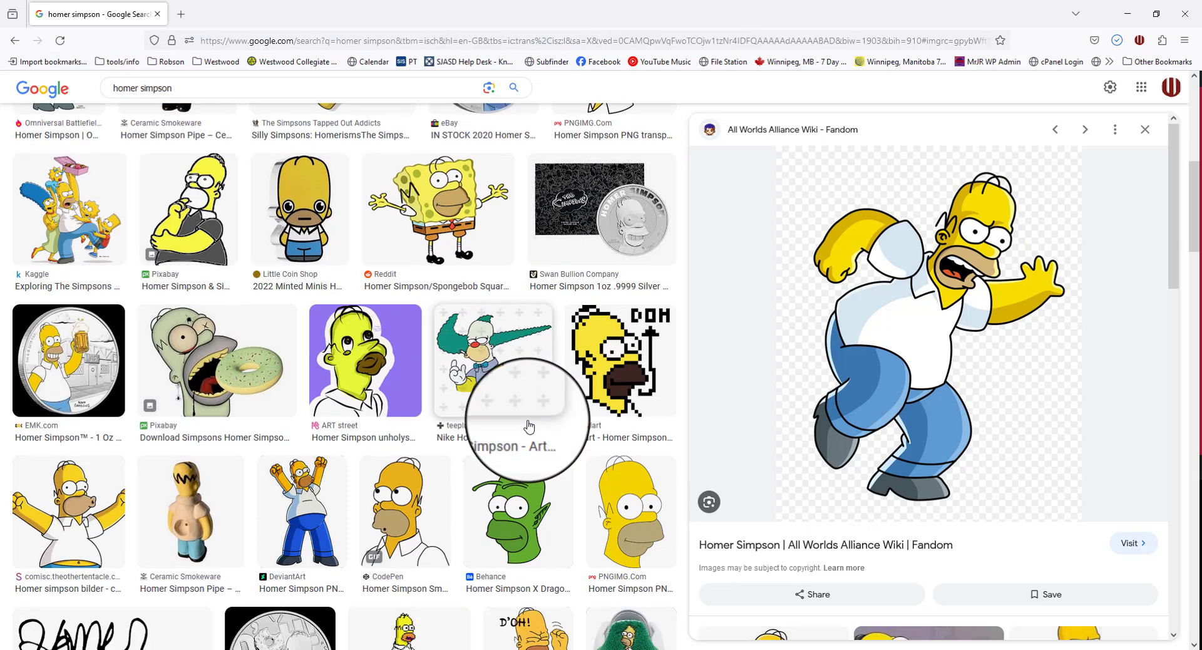
pyautogui.click(315, 351)
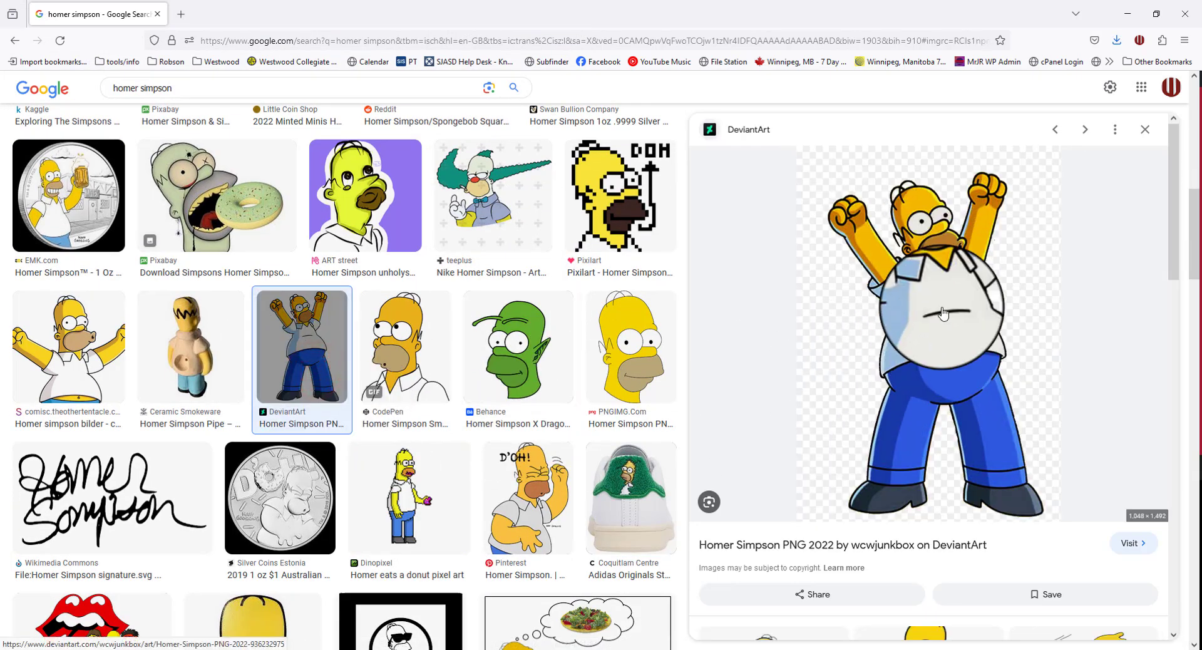
pyautogui.rightClick(923, 362)
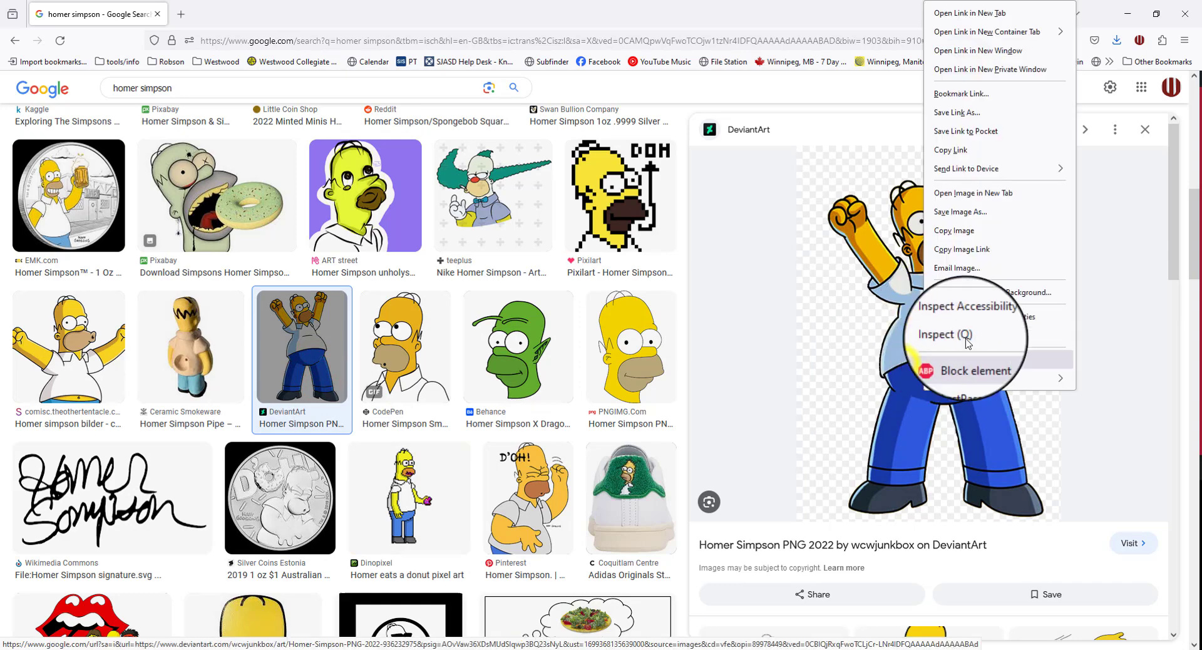
pyautogui.click(952, 214)
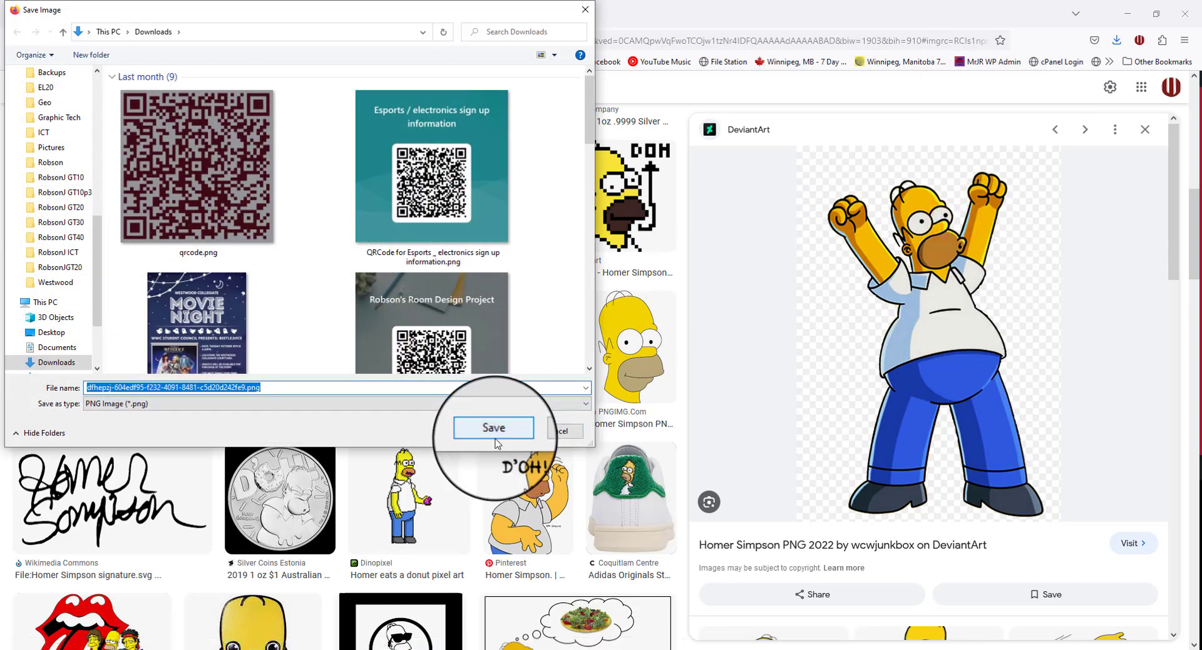
pyautogui.click(494, 433)
pyautogui.scroll(-15, 429, 350)
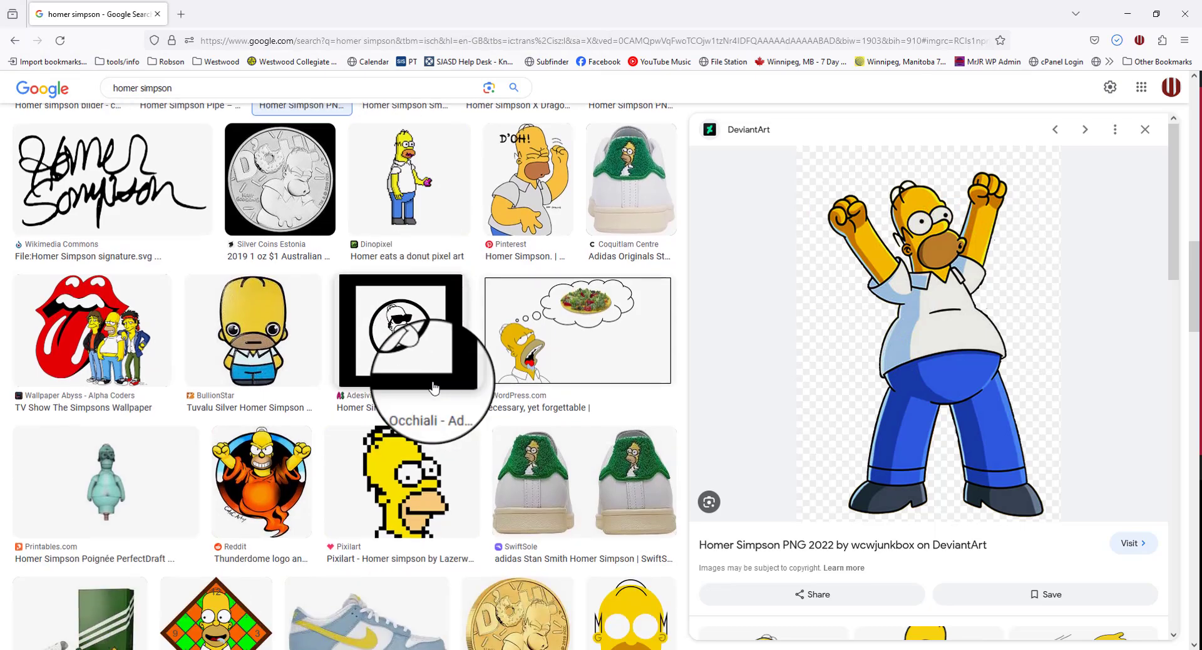
pyautogui.scroll(-3, 434, 388)
pyautogui.scroll(20, 444, 391)
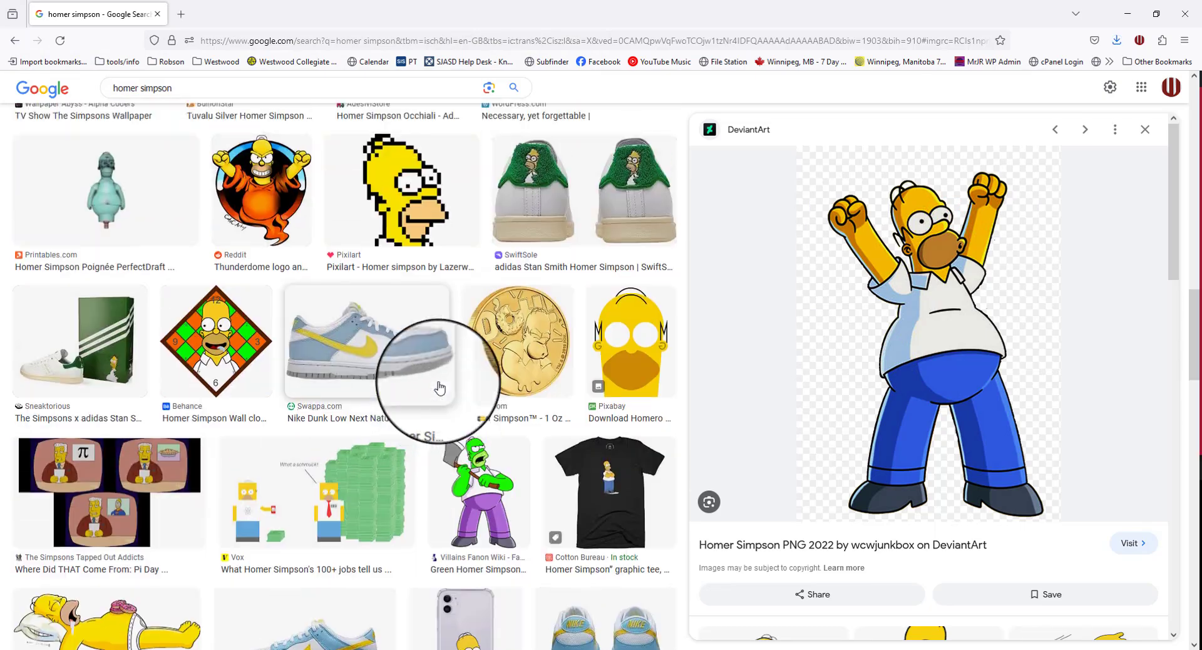
# - Switch to Illustrator and try placing the raised-fists Homer PNG from the Downloads folder as a linked image at its full size
pyautogui.hotkey('alt', 'Tab')
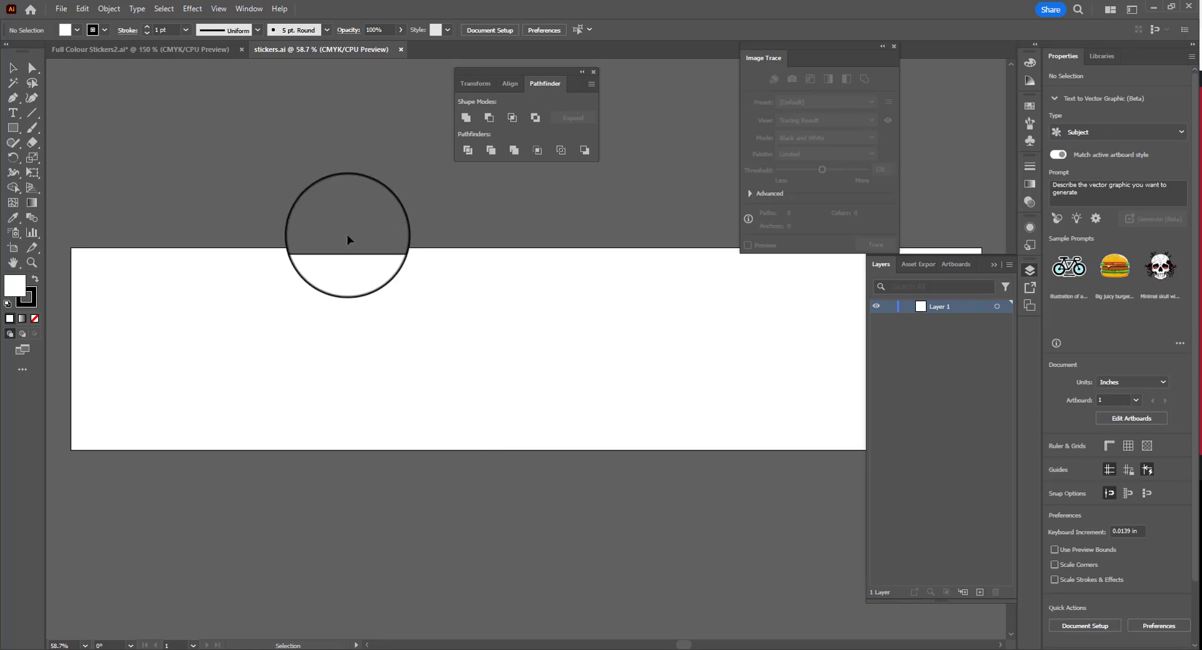
pyautogui.click(61, 8)
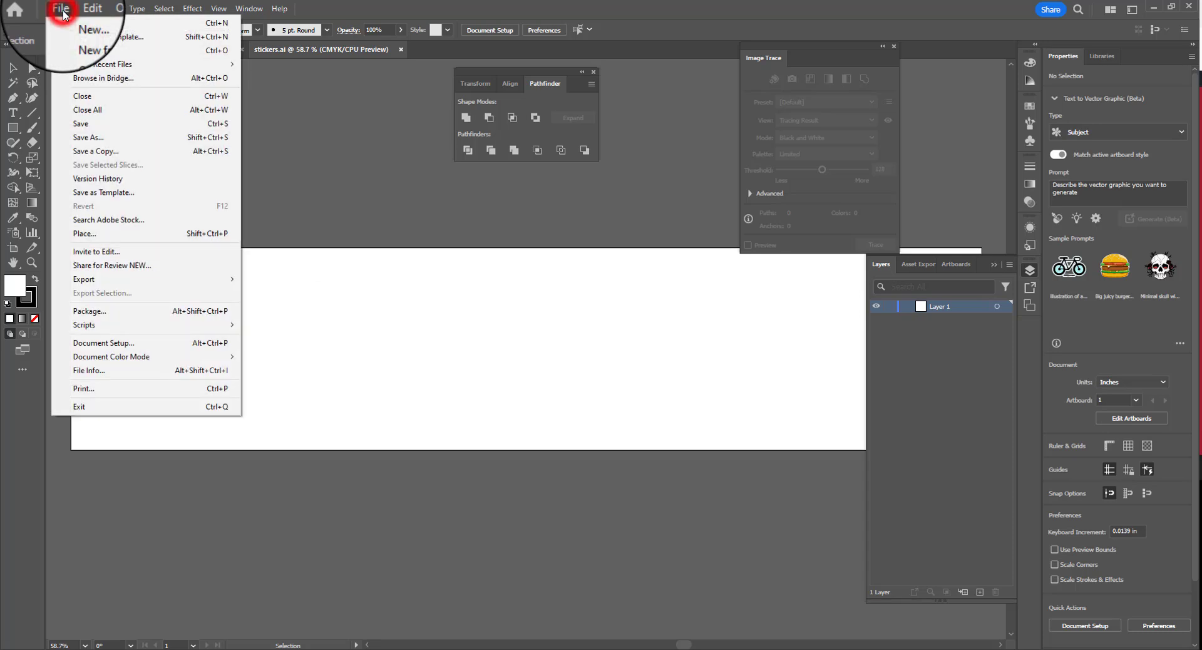
pyautogui.click(115, 236)
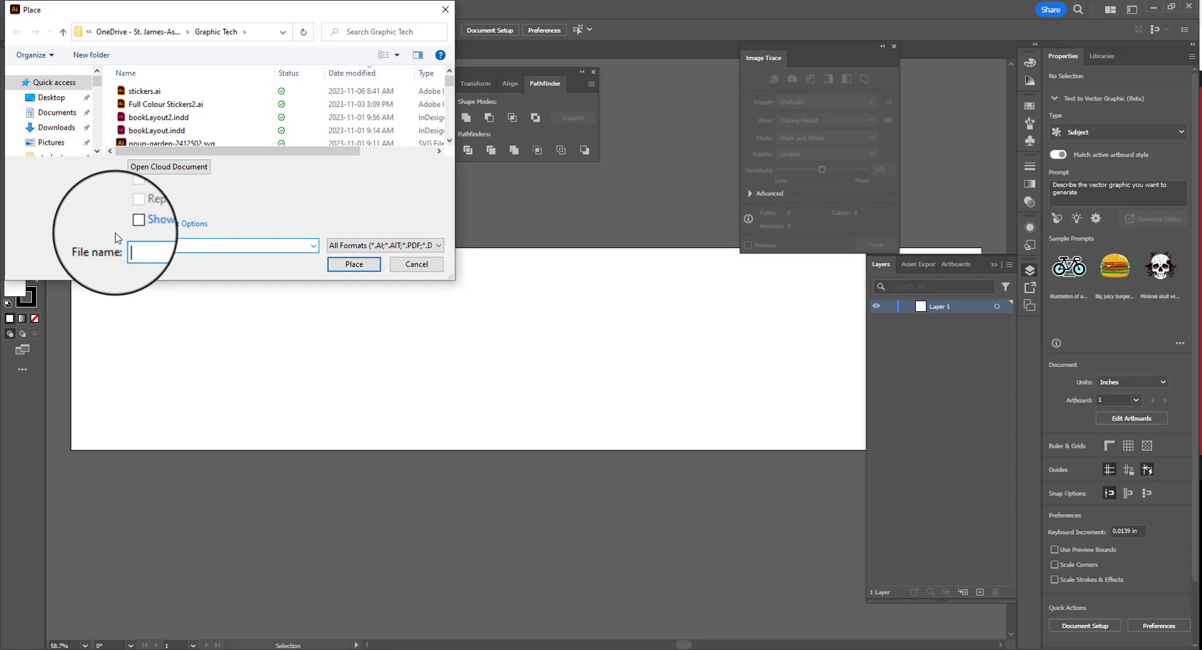
pyautogui.click(129, 183)
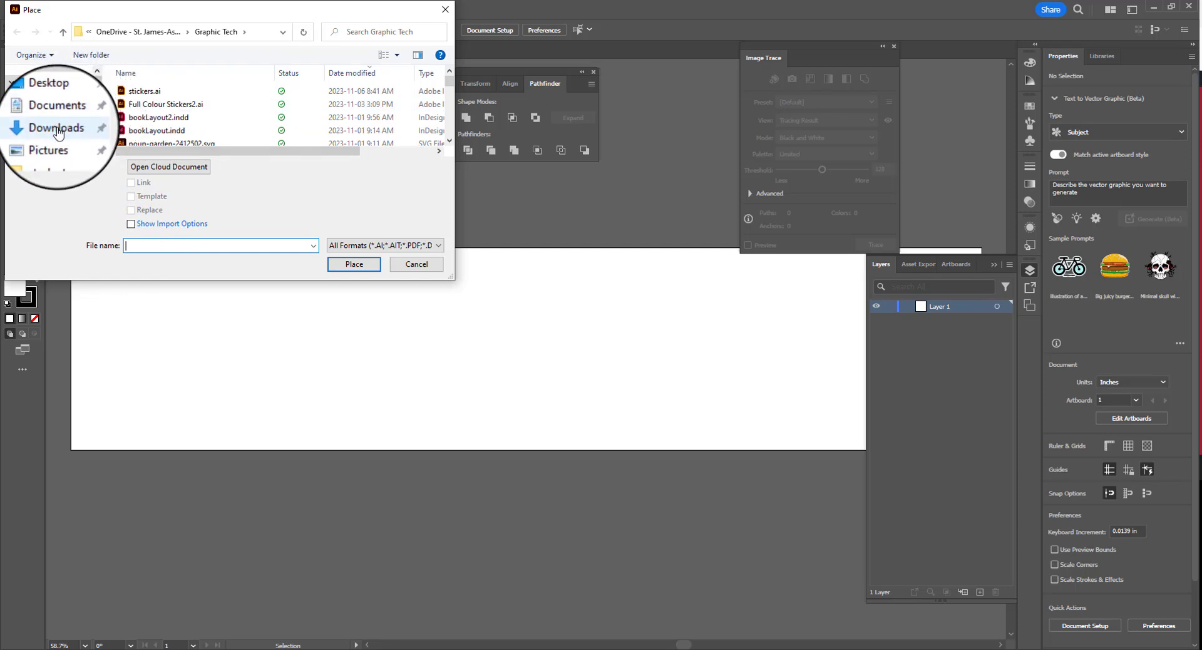
pyautogui.click(55, 127)
pyautogui.click(179, 101)
pyautogui.click(131, 183)
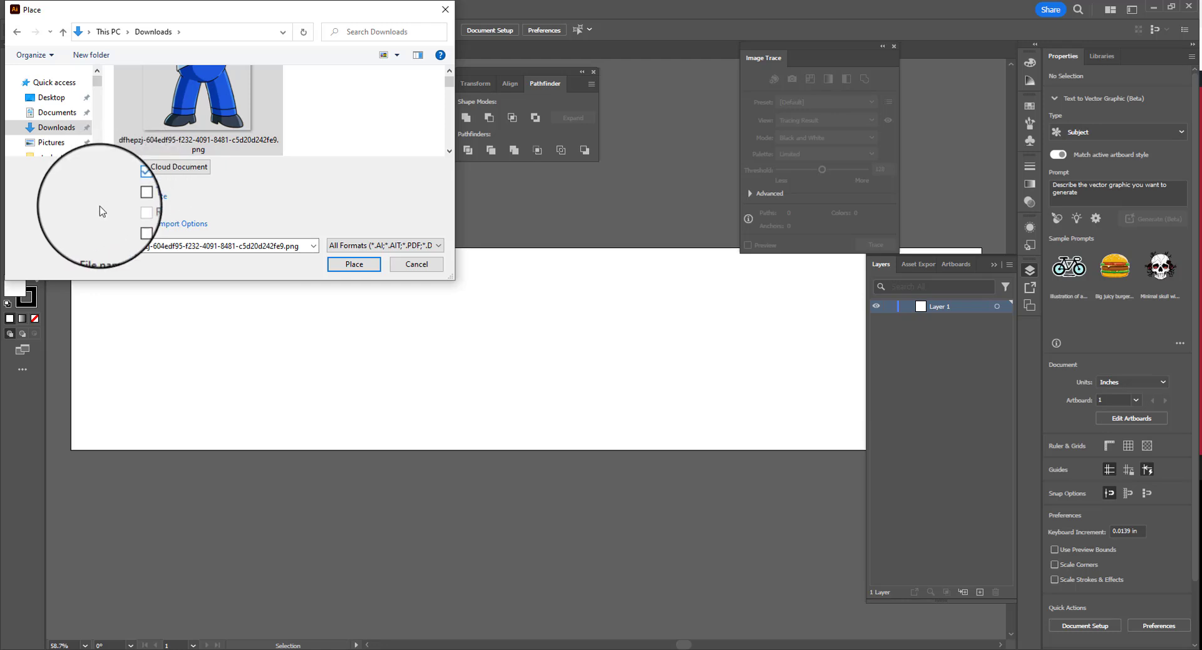
pyautogui.click(353, 264)
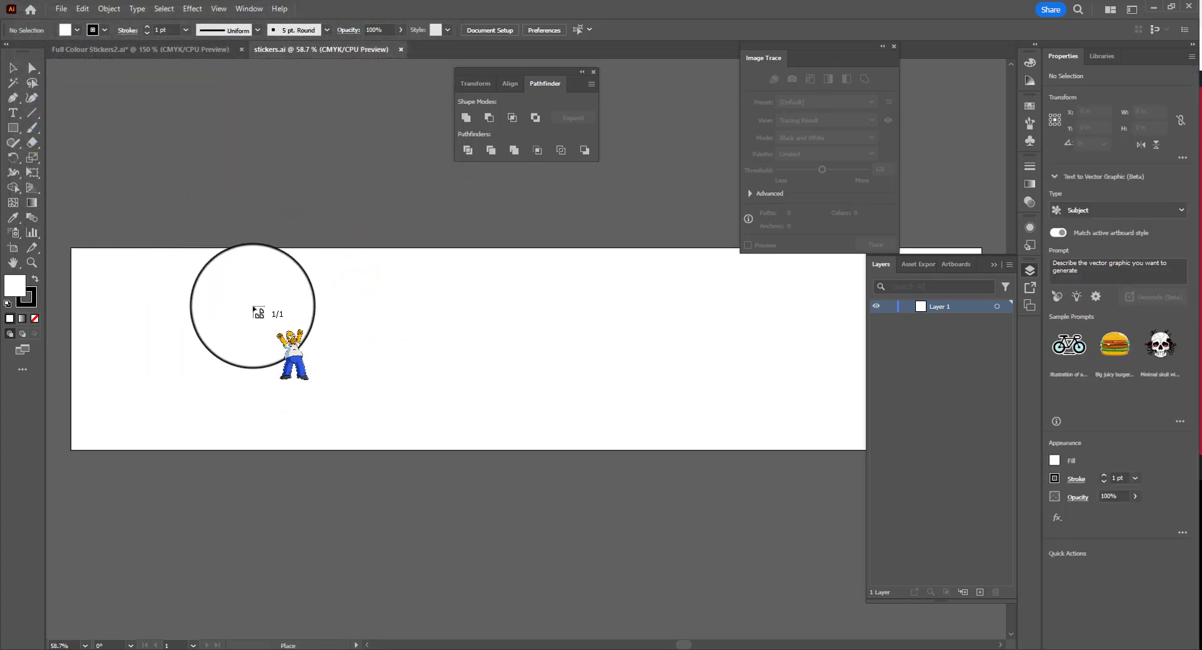
pyautogui.click(257, 306)
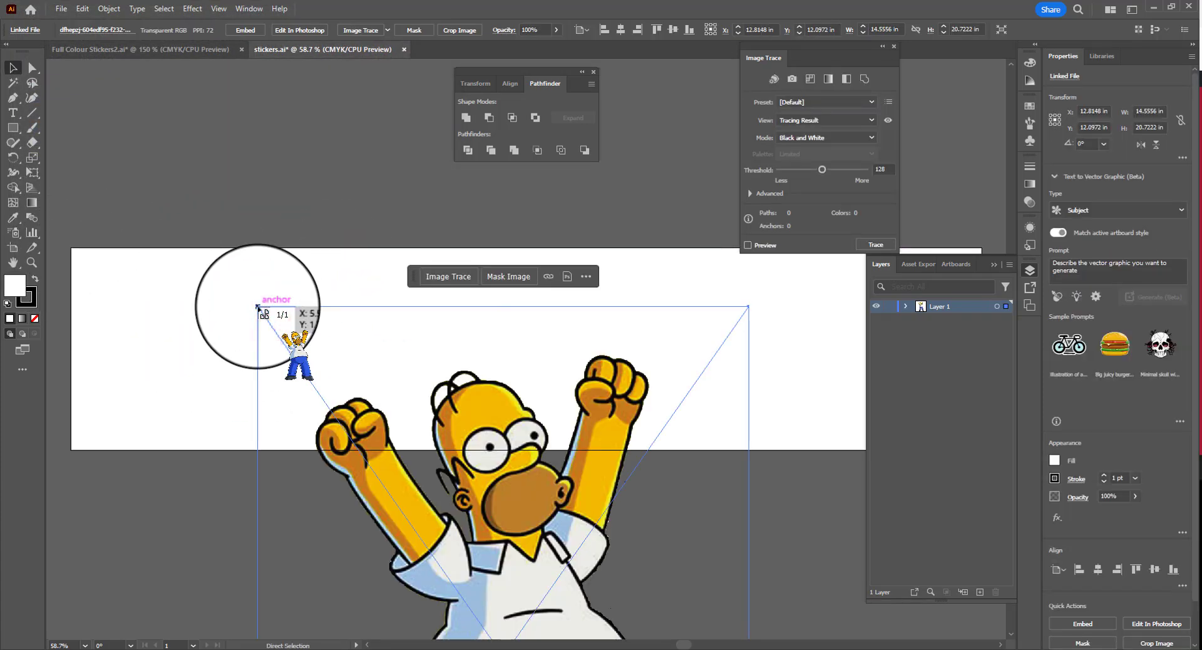
pyautogui.hotkey('ctrl', 'z')
# - Place the raised-fists Homer PNG as a linked image about 1.5 by 2.2 in near the artboard's left end
pyautogui.click(61, 9)
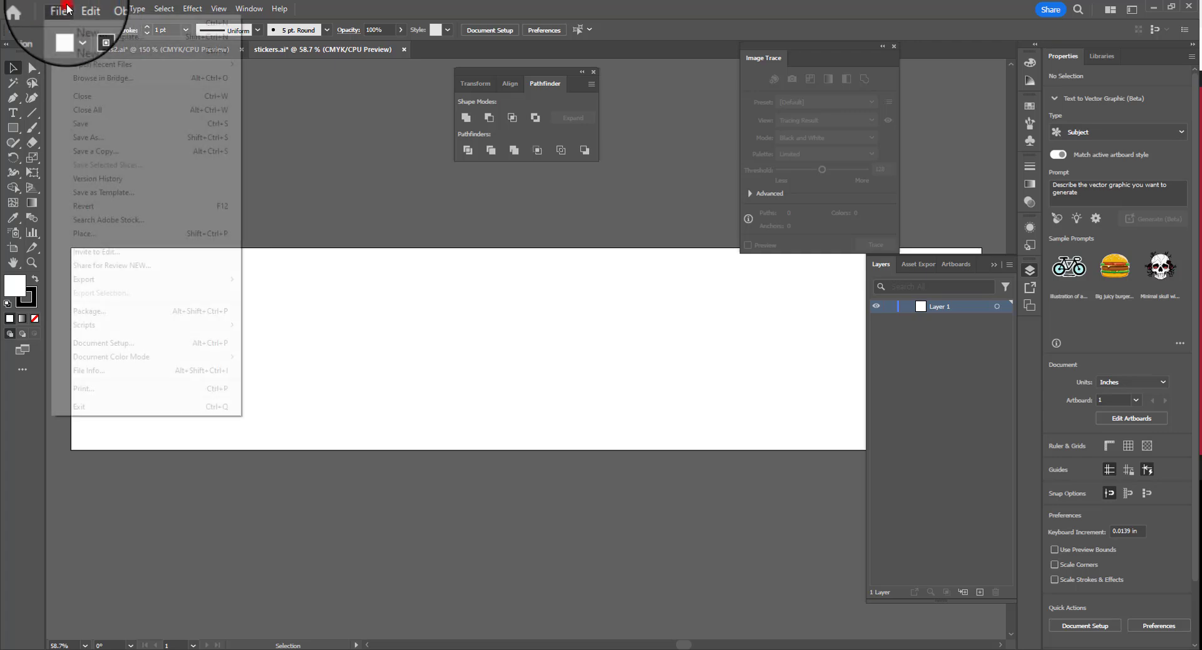
pyautogui.click(134, 231)
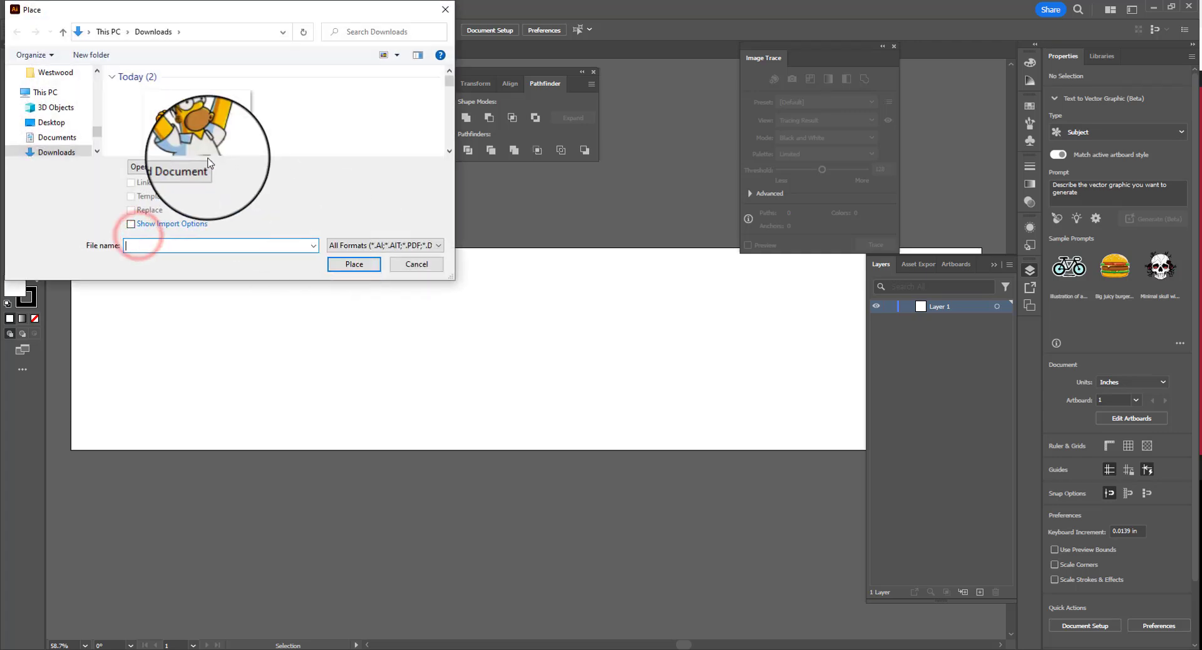
pyautogui.click(131, 182)
pyautogui.click(216, 151)
pyautogui.click(366, 274)
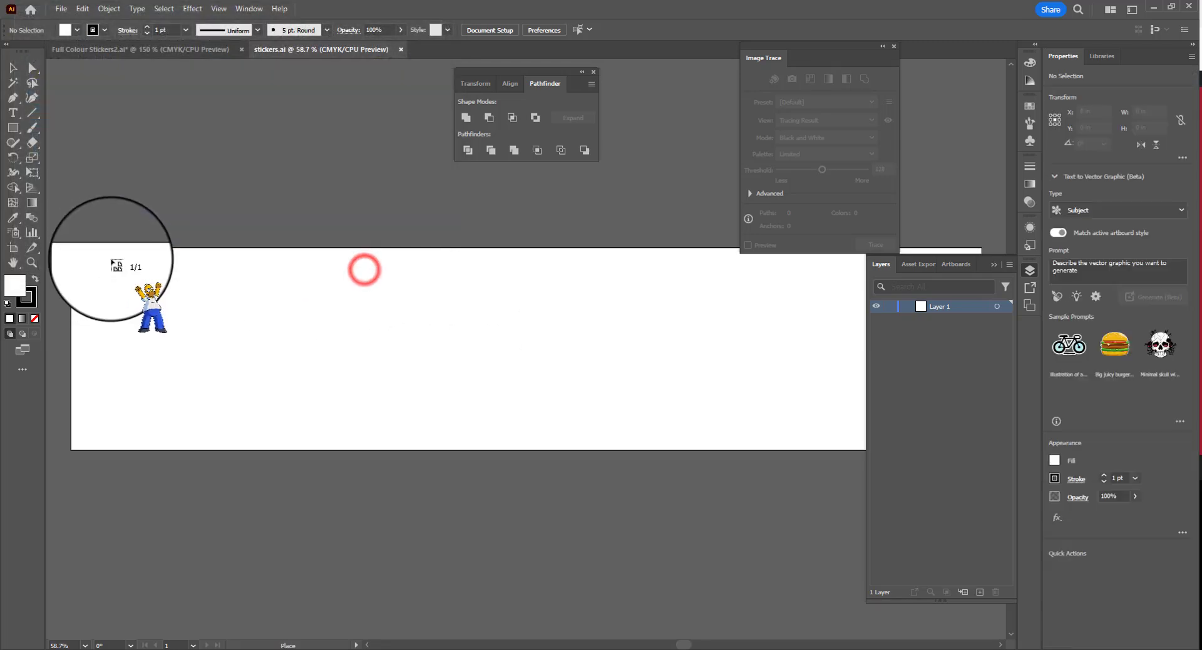
pyautogui.moveTo(104, 261); pyautogui.dragTo(178, 340)
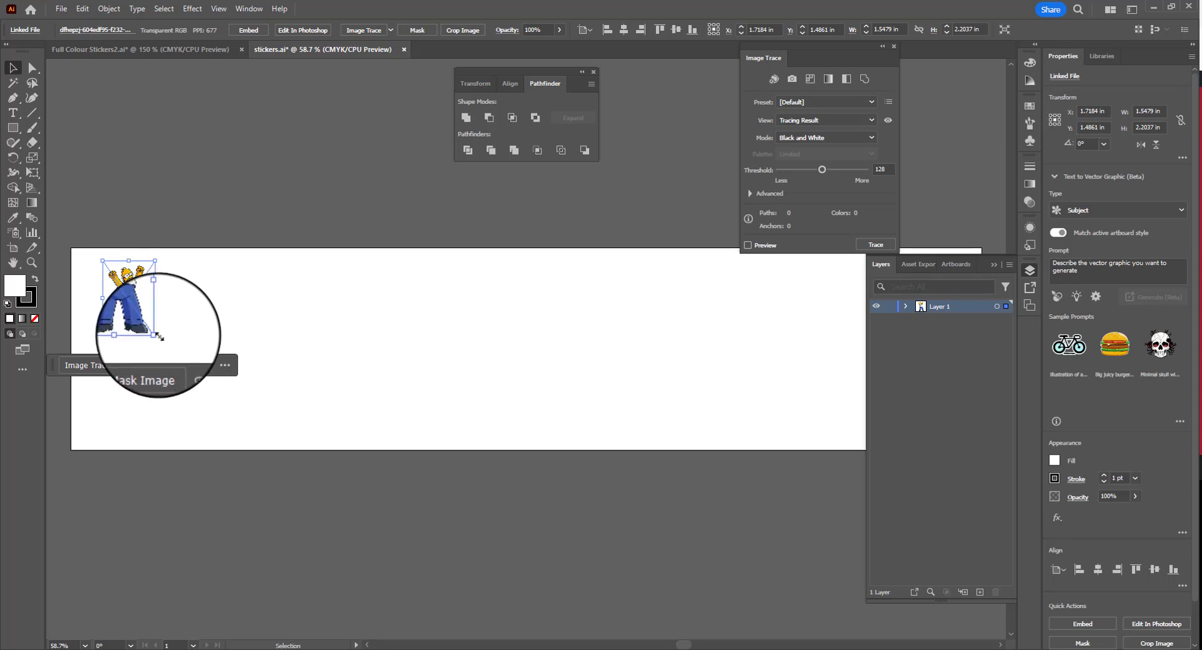
# - Scale the raised-fists Homer proportionally to about 2.5 by 3.5 in and deselect it
pyautogui.press('shift')
pyautogui.moveTo(154, 335); pyautogui.dragTo(231, 399)
pyautogui.moveTo(198, 259); pyautogui.dragTo(208, 247)
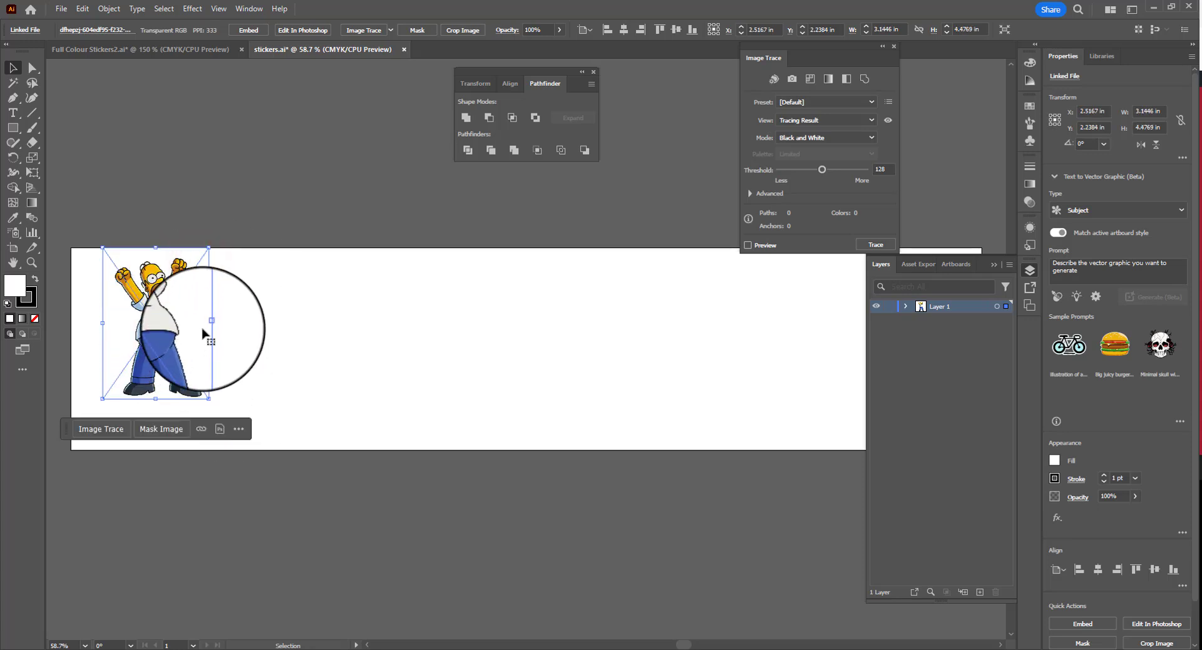
pyautogui.moveTo(212, 319); pyautogui.dragTo(163, 319)
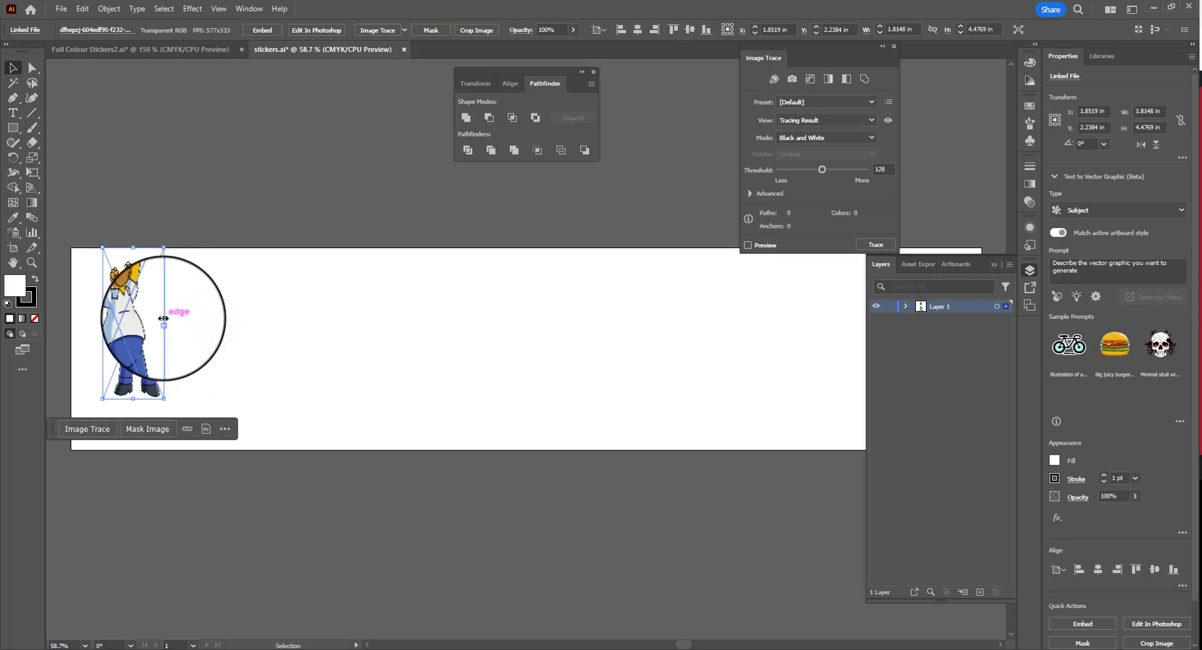
pyautogui.hotkey('ctrl', 'z')
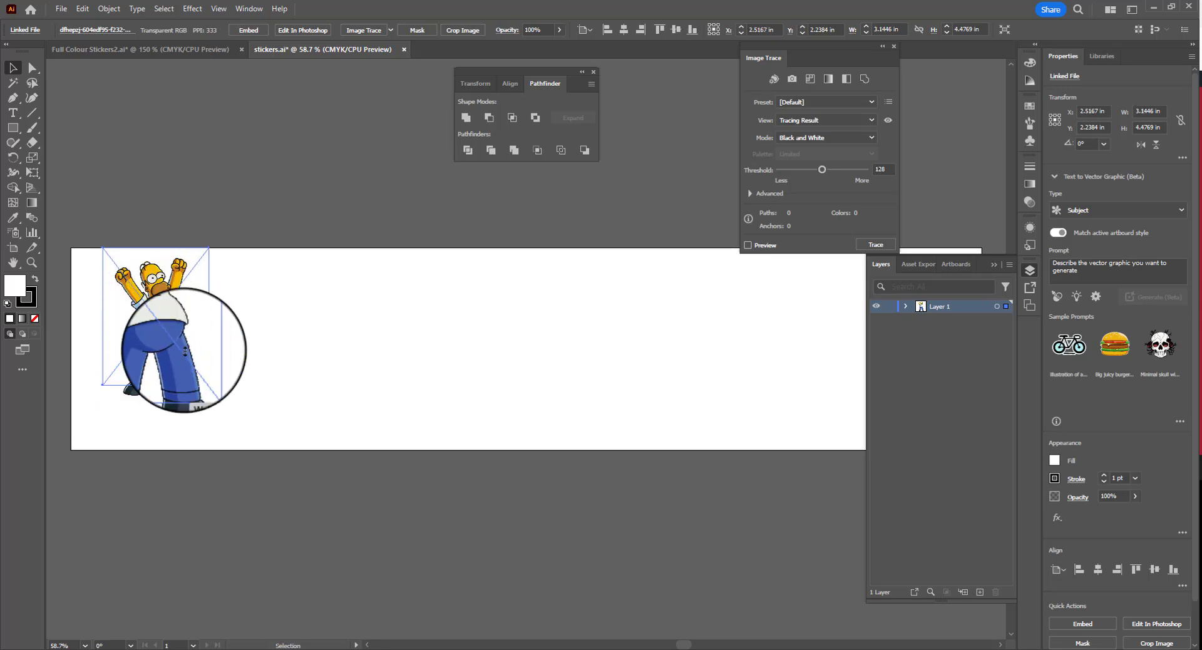
pyautogui.moveTo(183, 356); pyautogui.dragTo(185, 351)
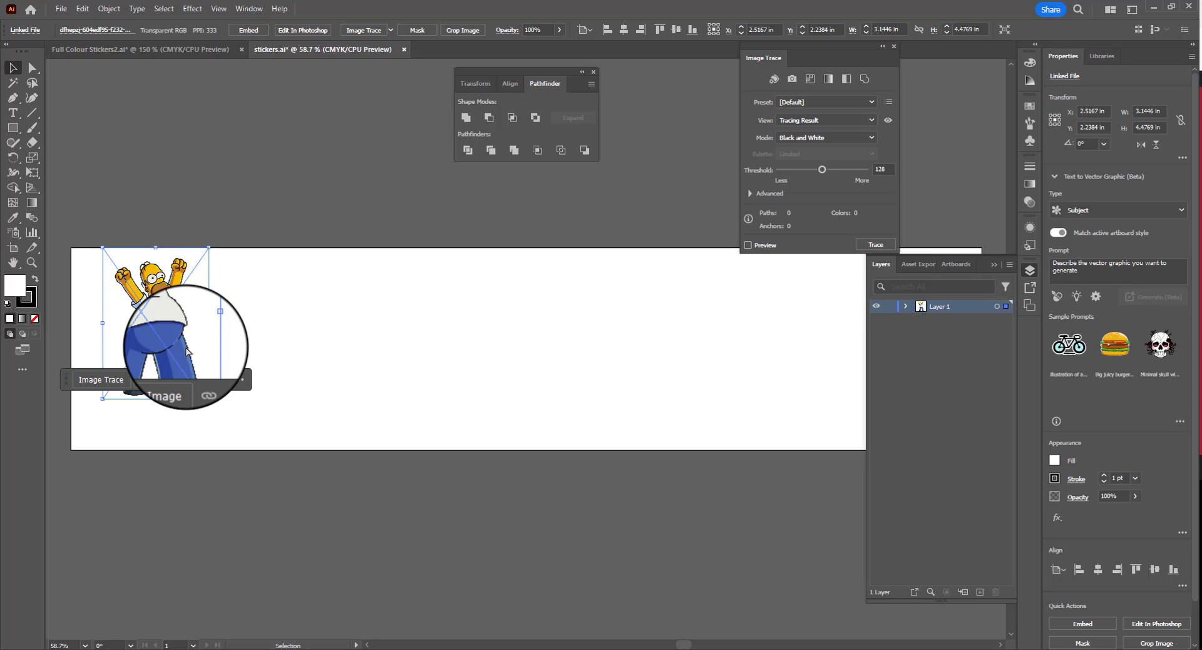
pyautogui.moveTo(208, 399); pyautogui.dragTo(199, 370)
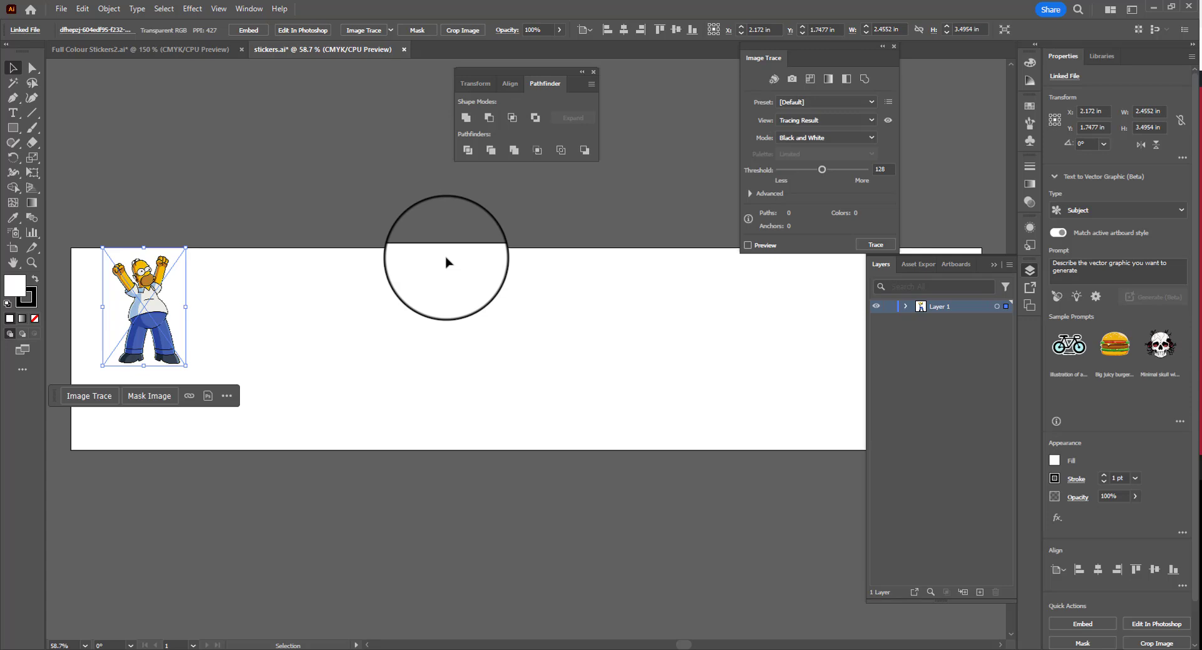
pyautogui.click(376, 297)
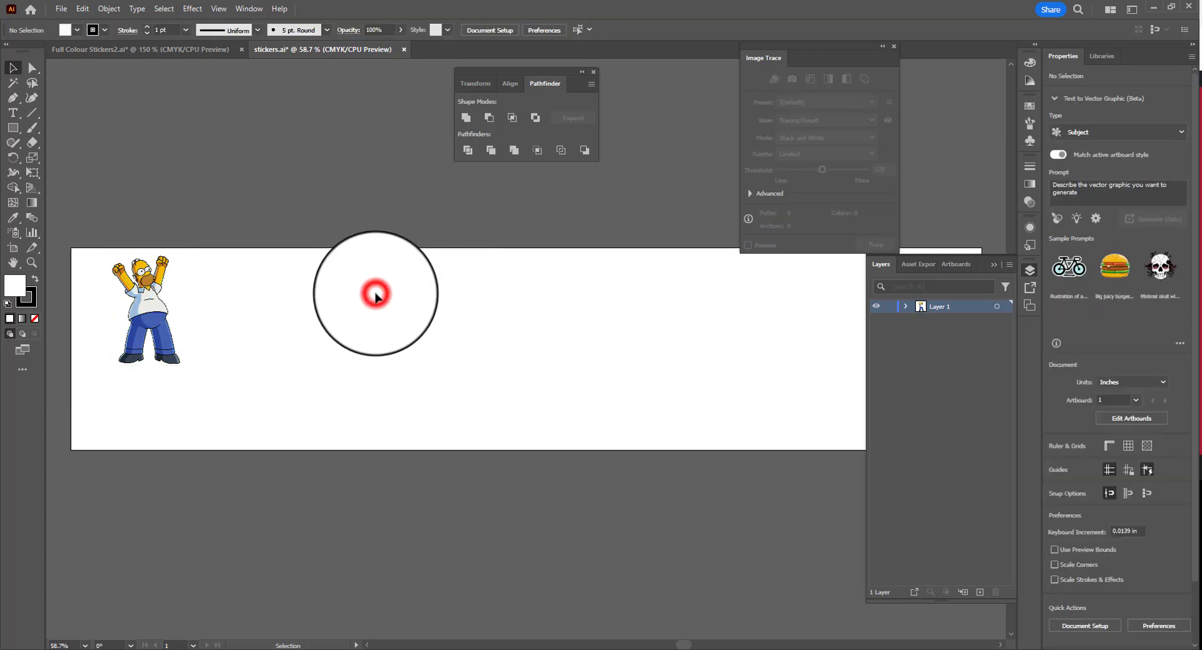
# - Place 3e9aa19b_homer.webp as a linked image about 2.6 by 3.2 in to the right of the raised-fists Homer
pyautogui.click(61, 8)
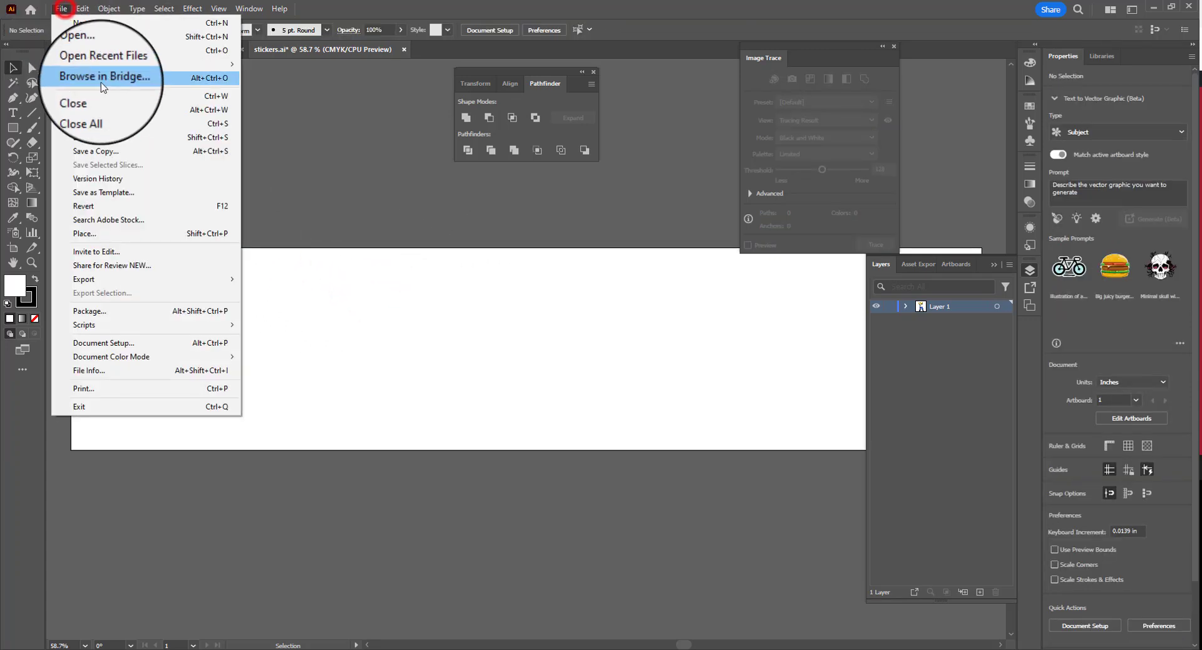
pyautogui.click(130, 234)
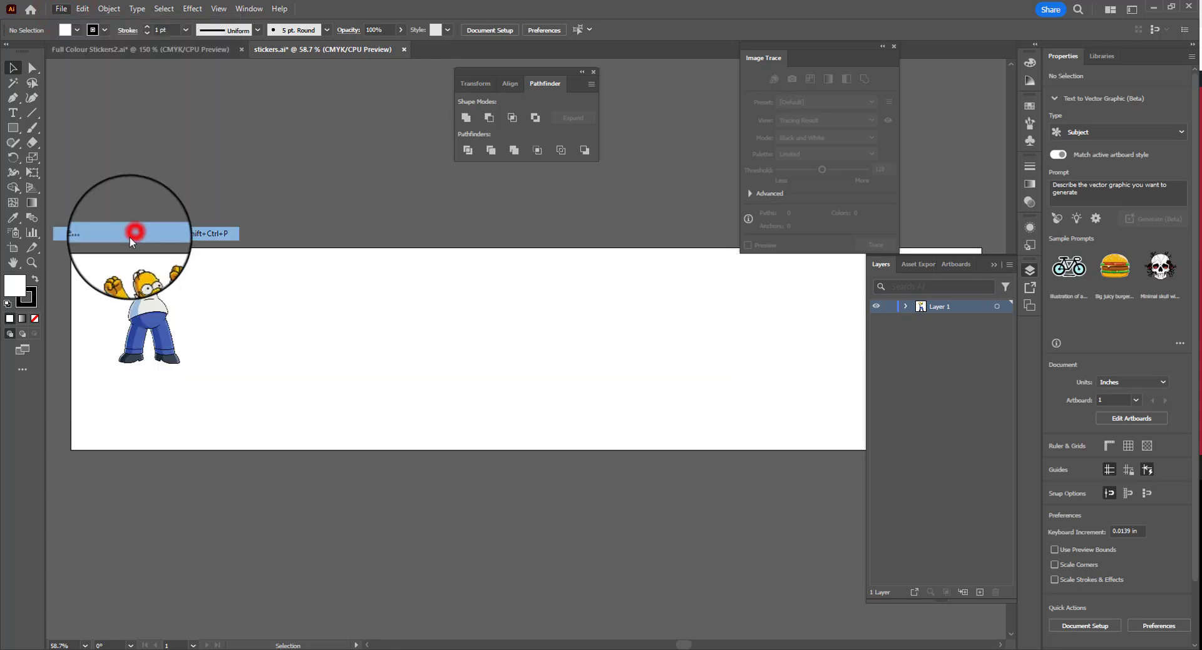
pyautogui.scroll(-3, 295, 118)
pyautogui.scroll(1, 287, 138)
pyautogui.click(236, 126)
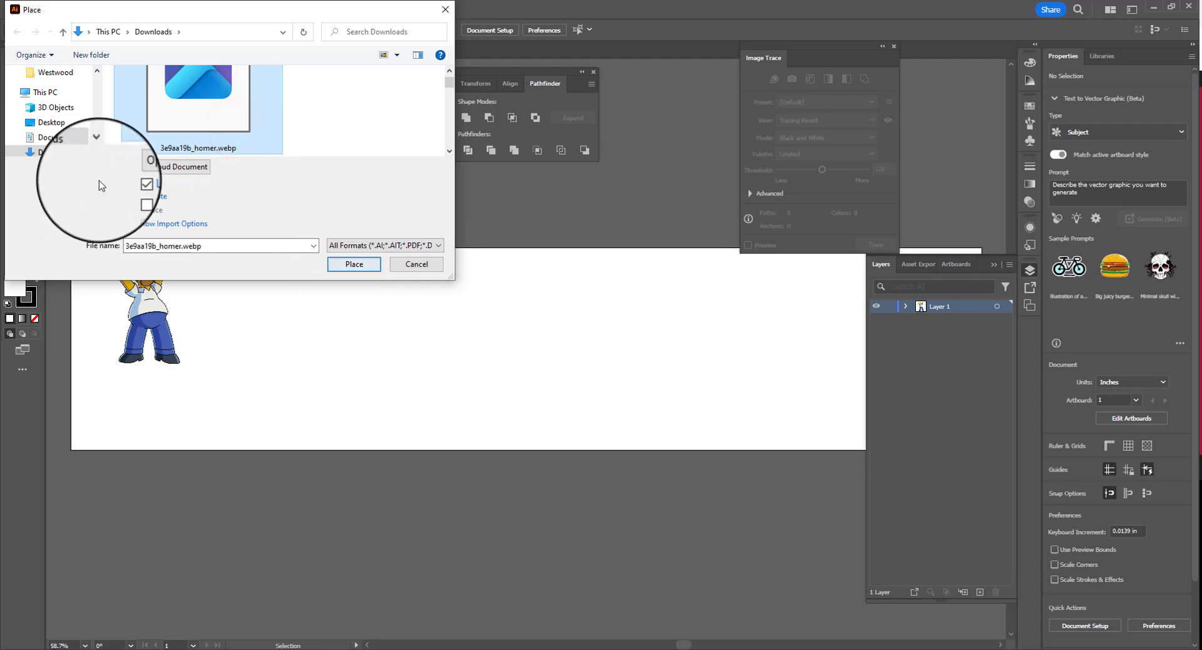
pyautogui.click(360, 266)
pyautogui.moveTo(248, 269); pyautogui.dragTo(384, 376)
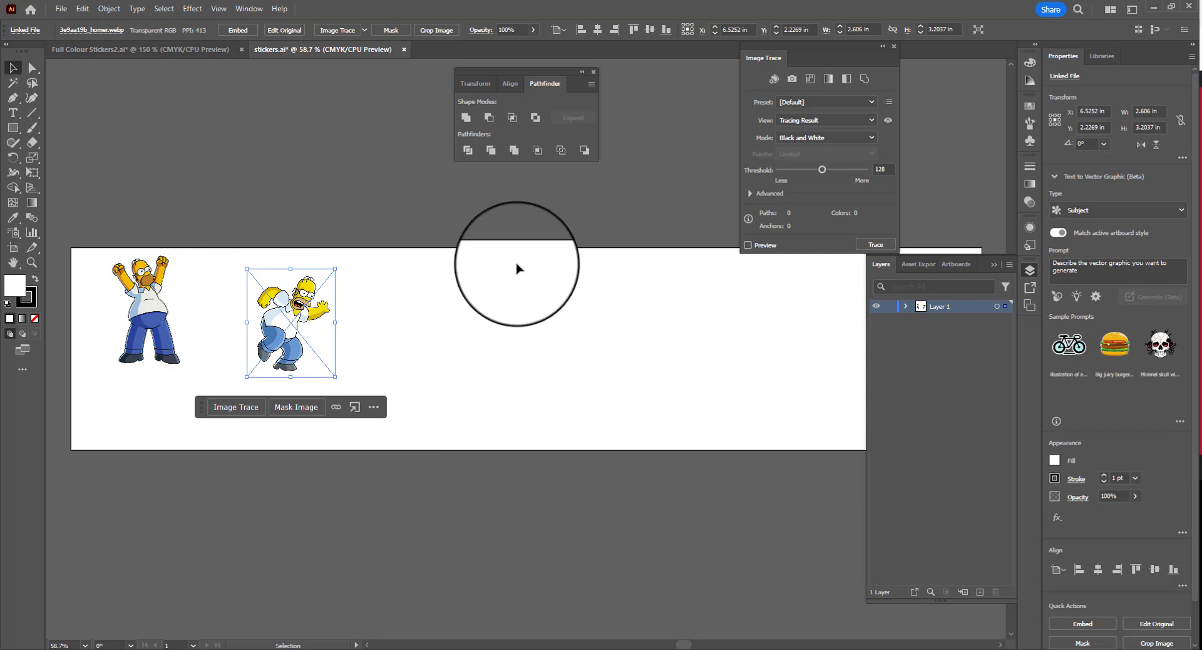
# - Delete the raised-fists Homer image from the artboard
pyautogui.click(157, 319)
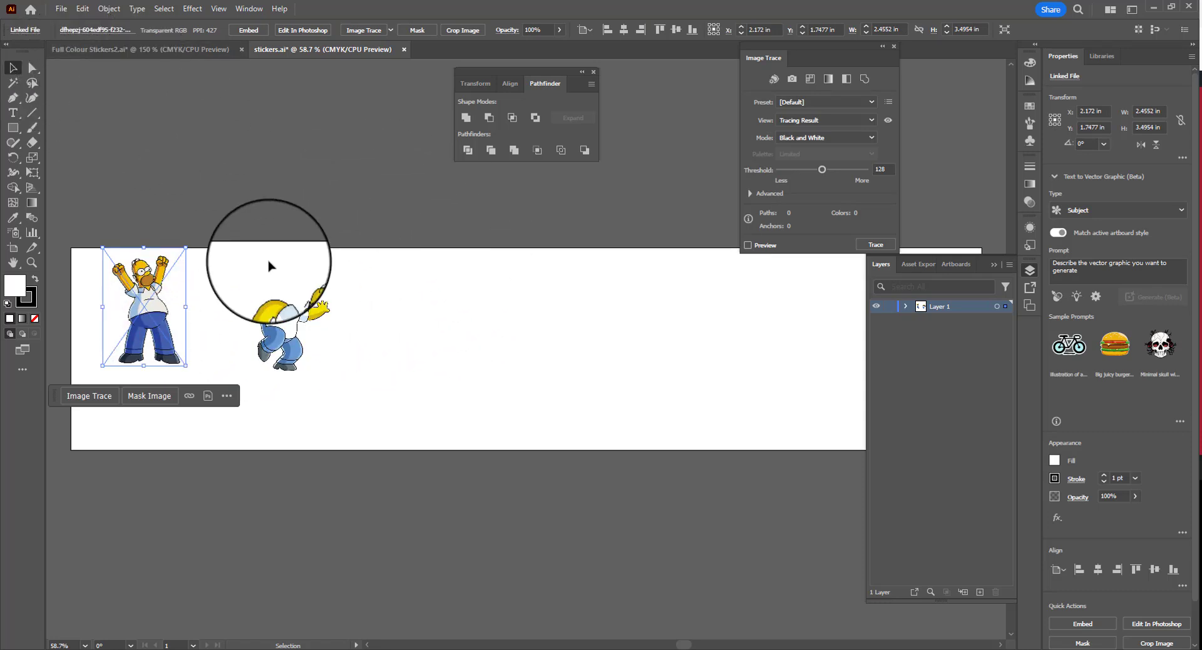
pyautogui.click(381, 270)
pyautogui.click(150, 270)
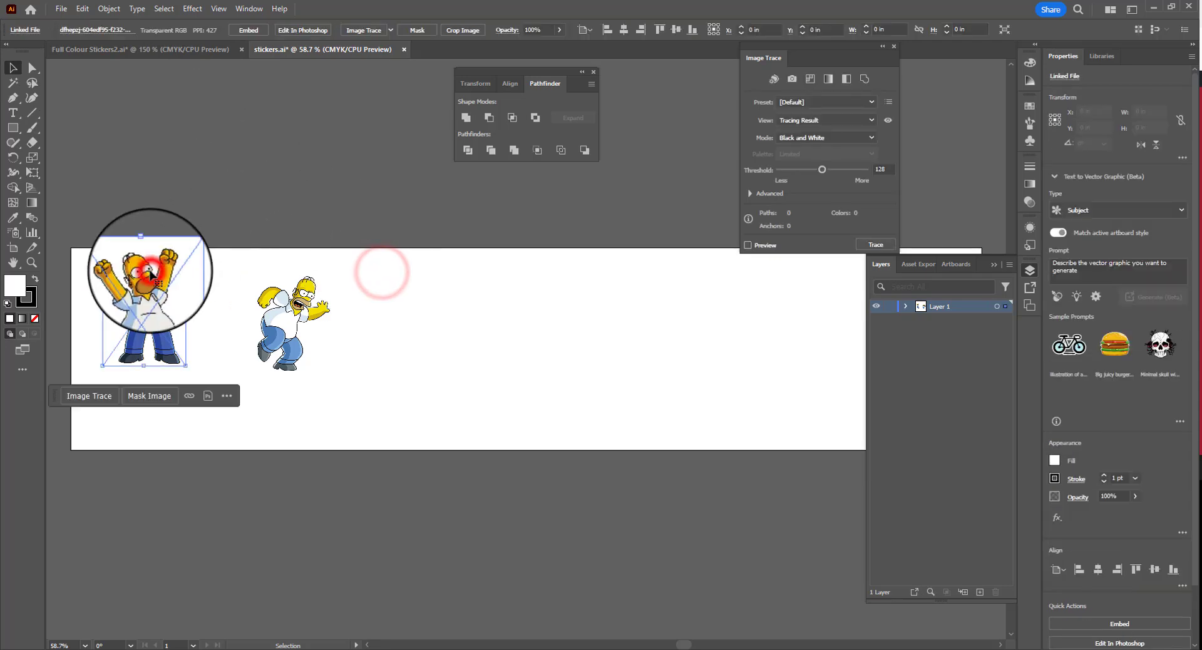
pyautogui.press('Delete')
# - Place the raised-fists Homer PNG as a linked image about 2.4 by 3.4 in, left of the running Homer
pyautogui.click(60, 9)
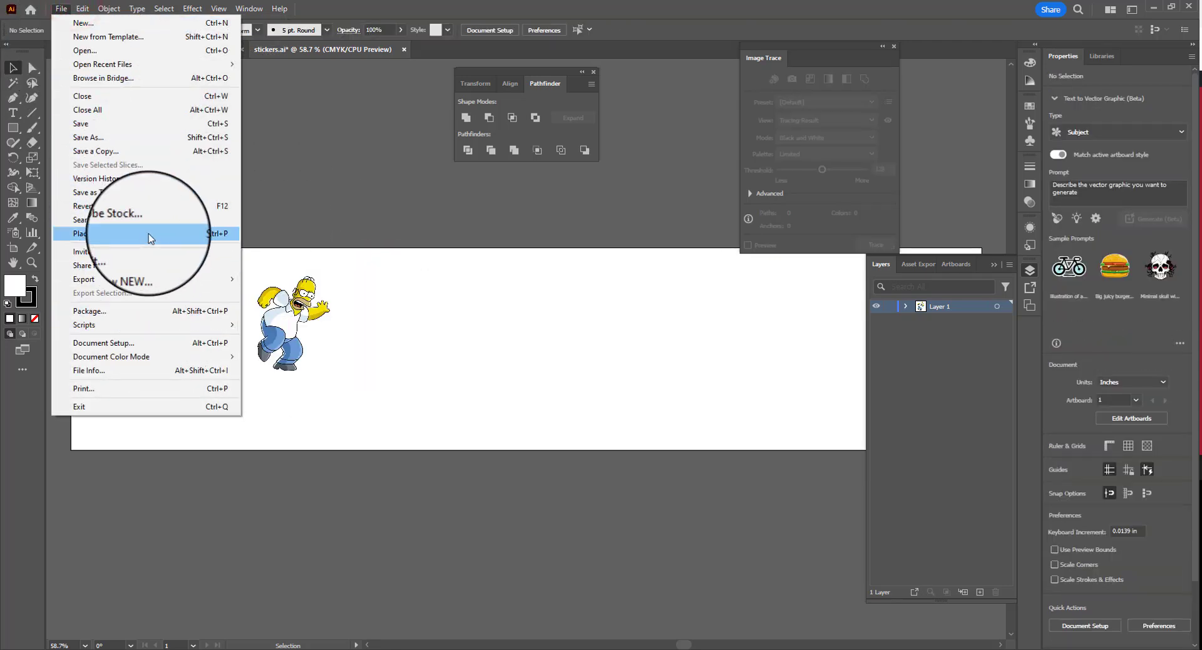
pyautogui.click(149, 234)
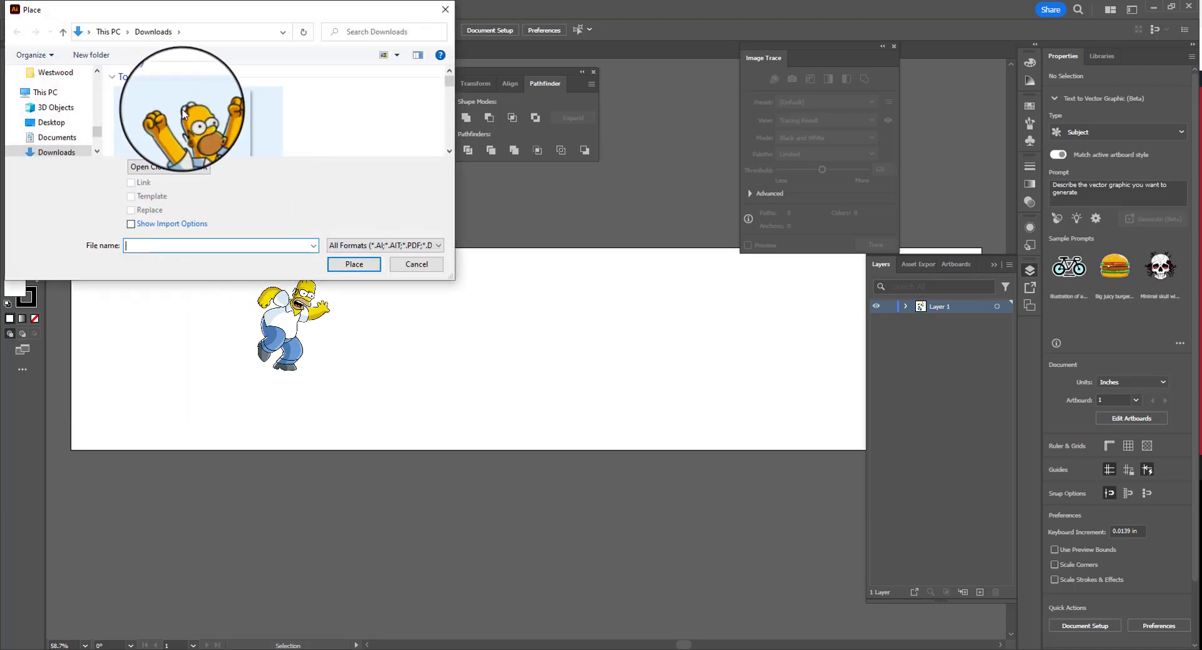
pyautogui.click(183, 113)
pyautogui.click(350, 264)
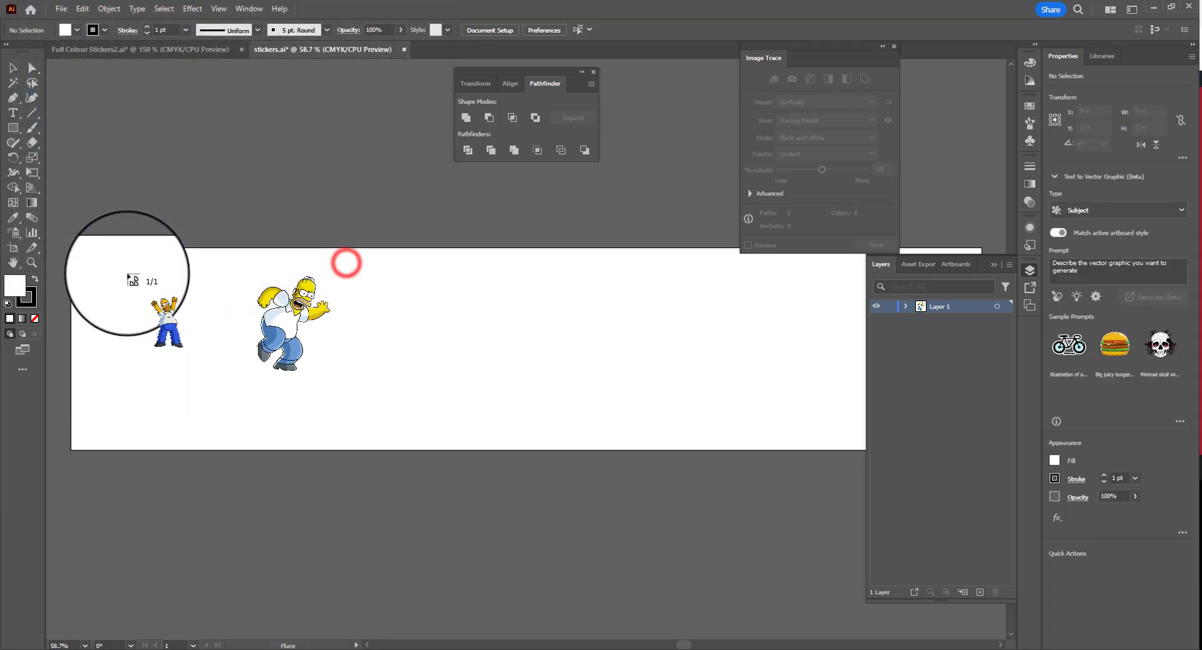
pyautogui.moveTo(100, 270); pyautogui.dragTo(191, 390)
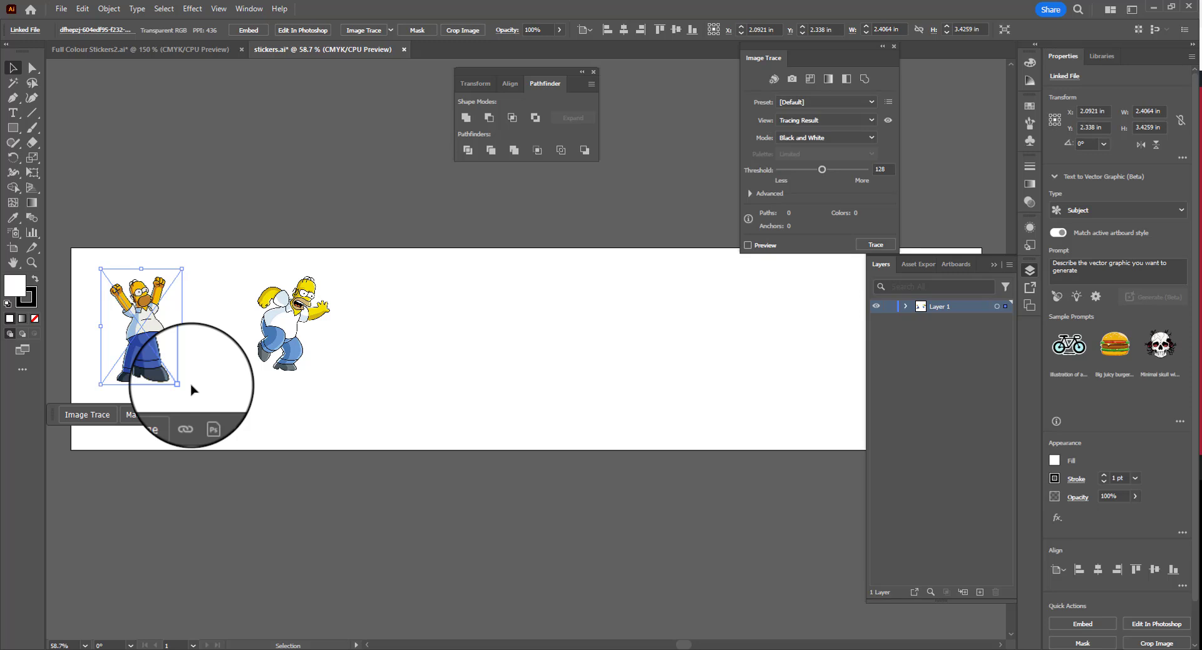
# - Expand the contents of Layer 1 and embed the raised-fists Homer image in the document
pyautogui.click(907, 306)
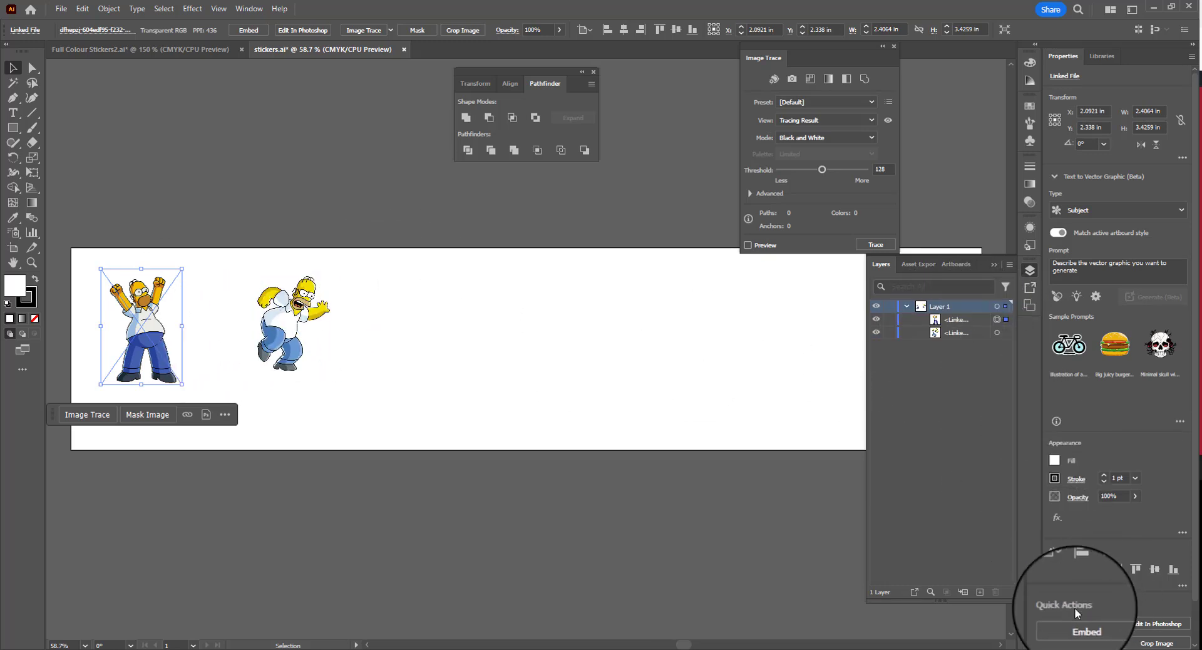
pyautogui.scroll(-2, 1133, 380)
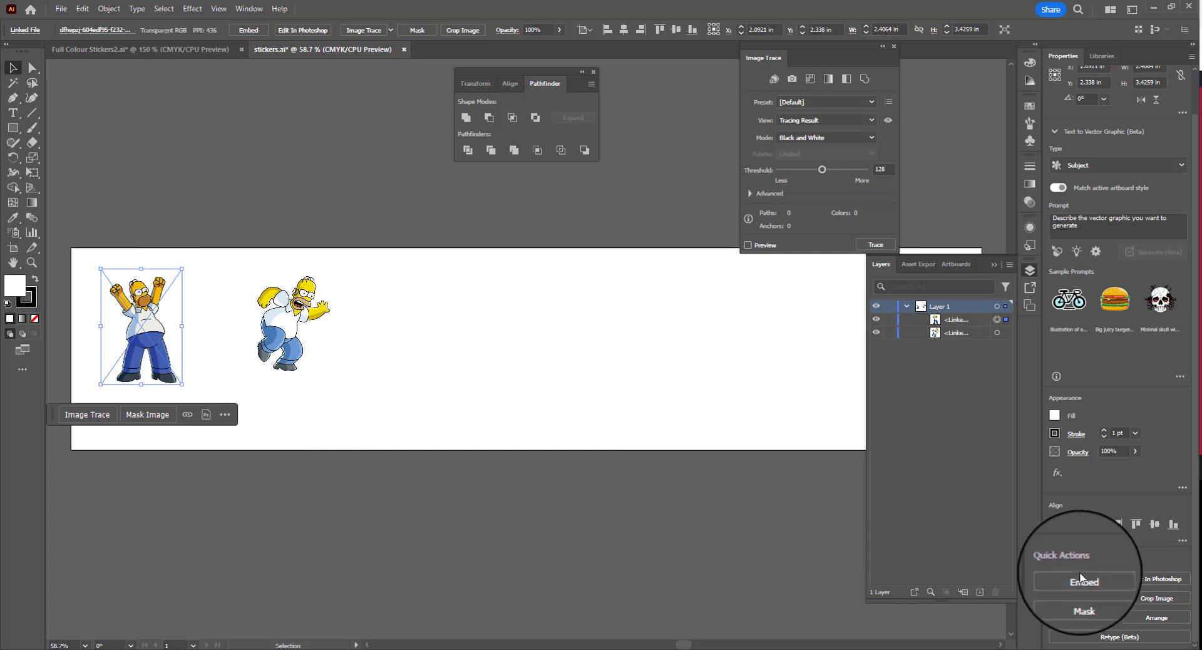
pyautogui.click(1080, 581)
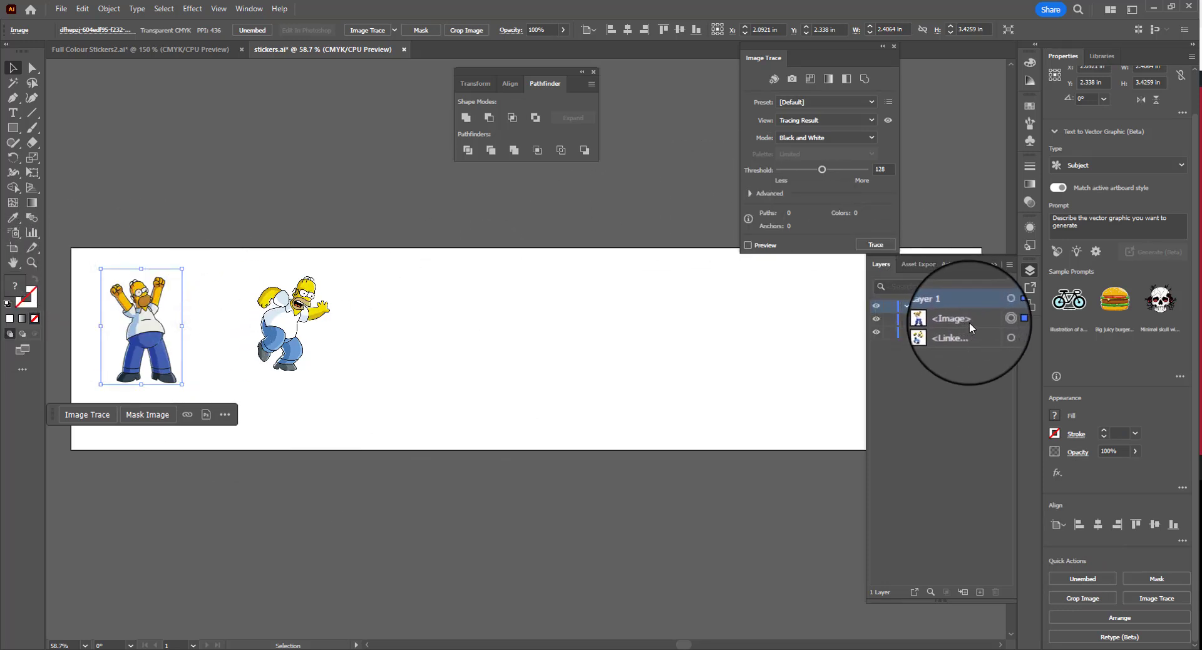
# - Show the document's Links list beside the artwork and embed the running Homer image
pyautogui.click(307, 321)
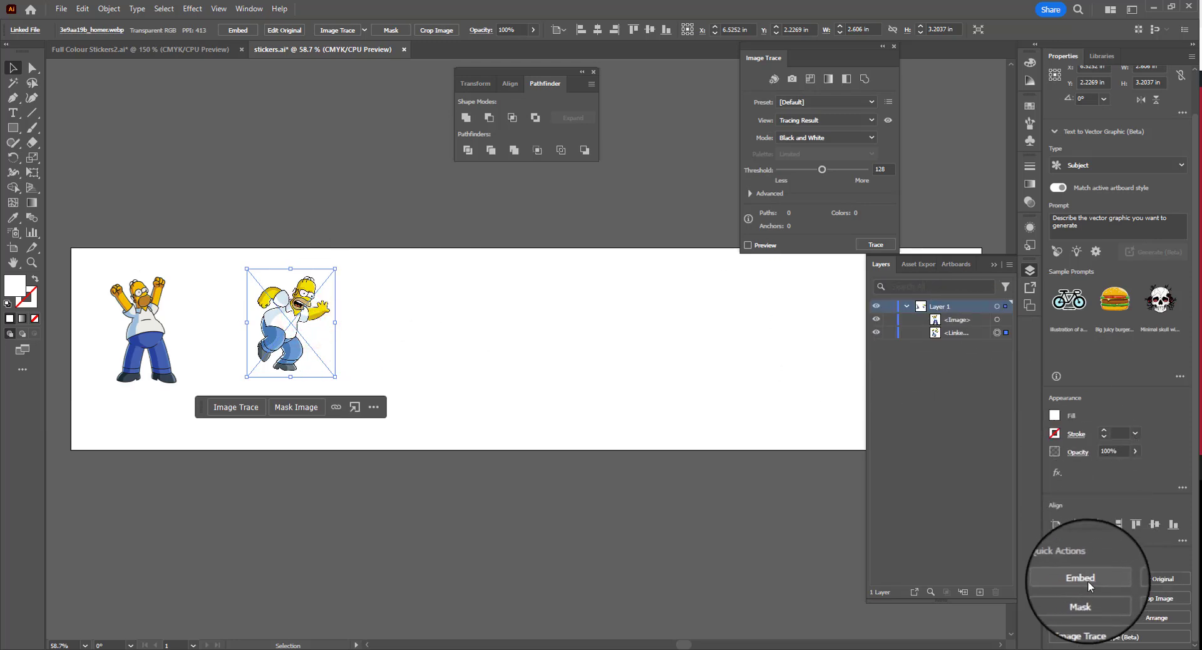
pyautogui.click(262, 9)
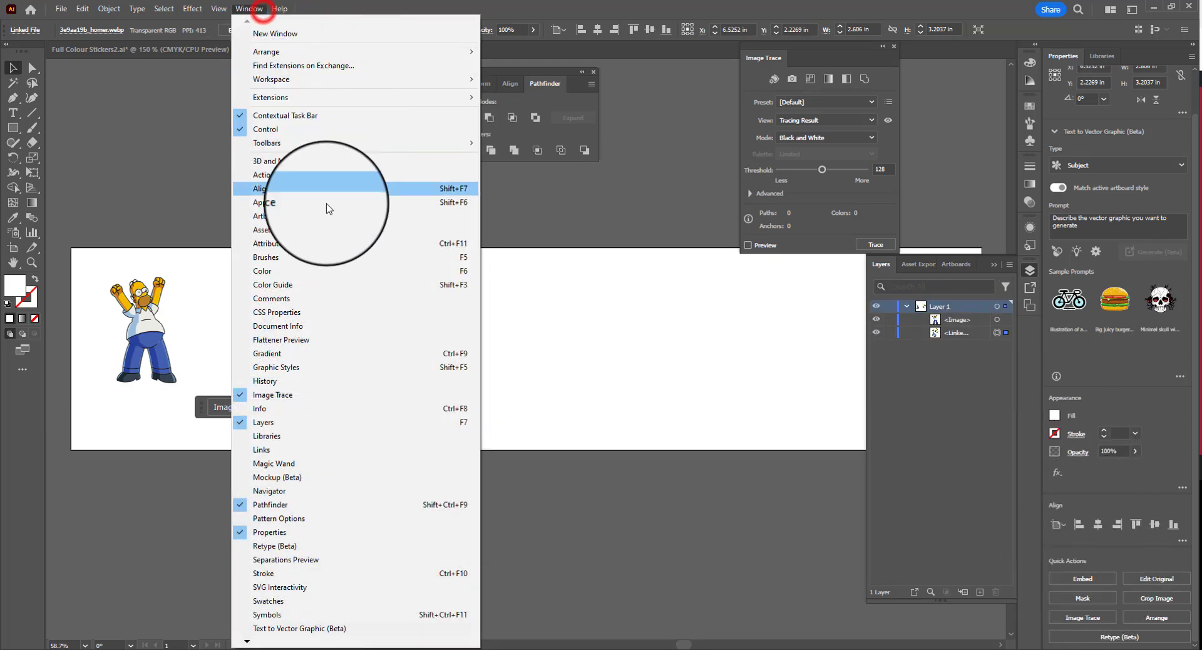
pyautogui.click(367, 453)
pyautogui.moveTo(346, 237); pyautogui.dragTo(722, 197)
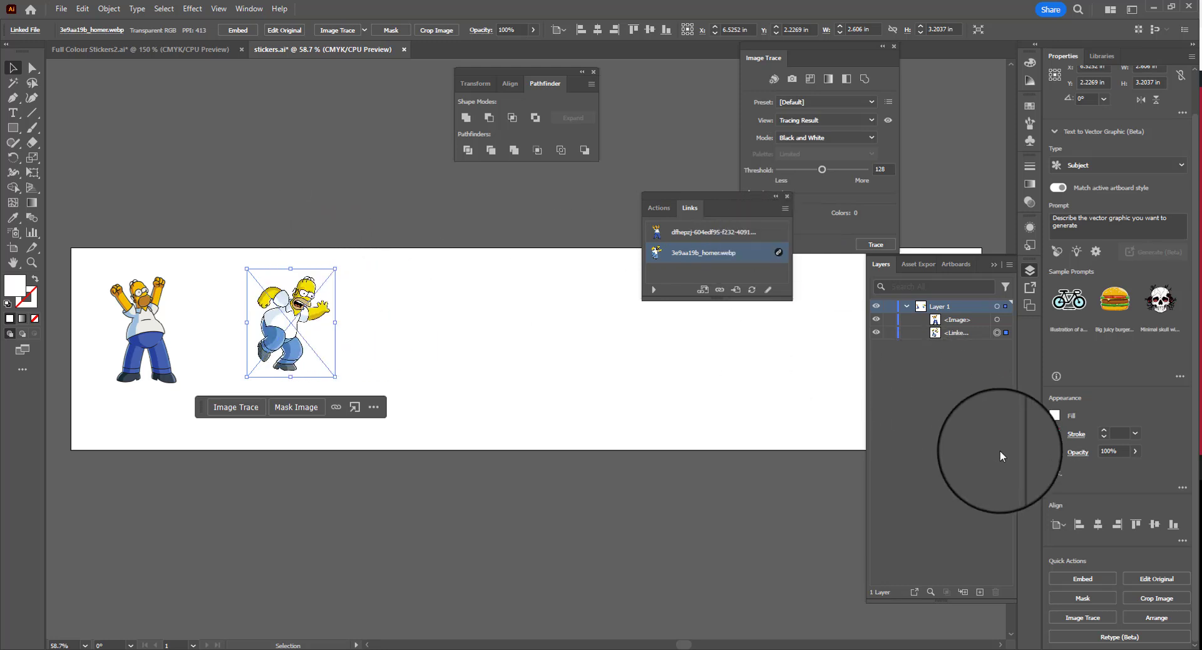
pyautogui.click(1097, 579)
# - Move the running Homer closer to the raised-fists Homer, deselect it and view the artboard at 100%
pyautogui.moveTo(298, 309); pyautogui.dragTo(248, 297)
pyautogui.click(328, 293)
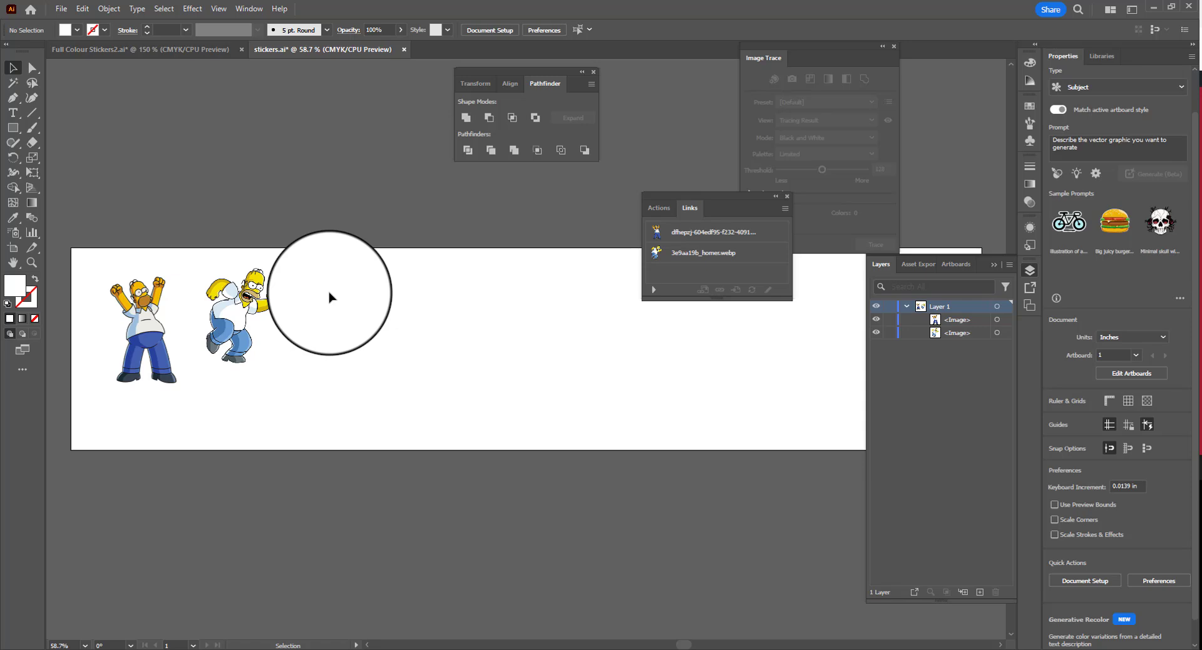
pyautogui.hotkey('ctrl', '1')
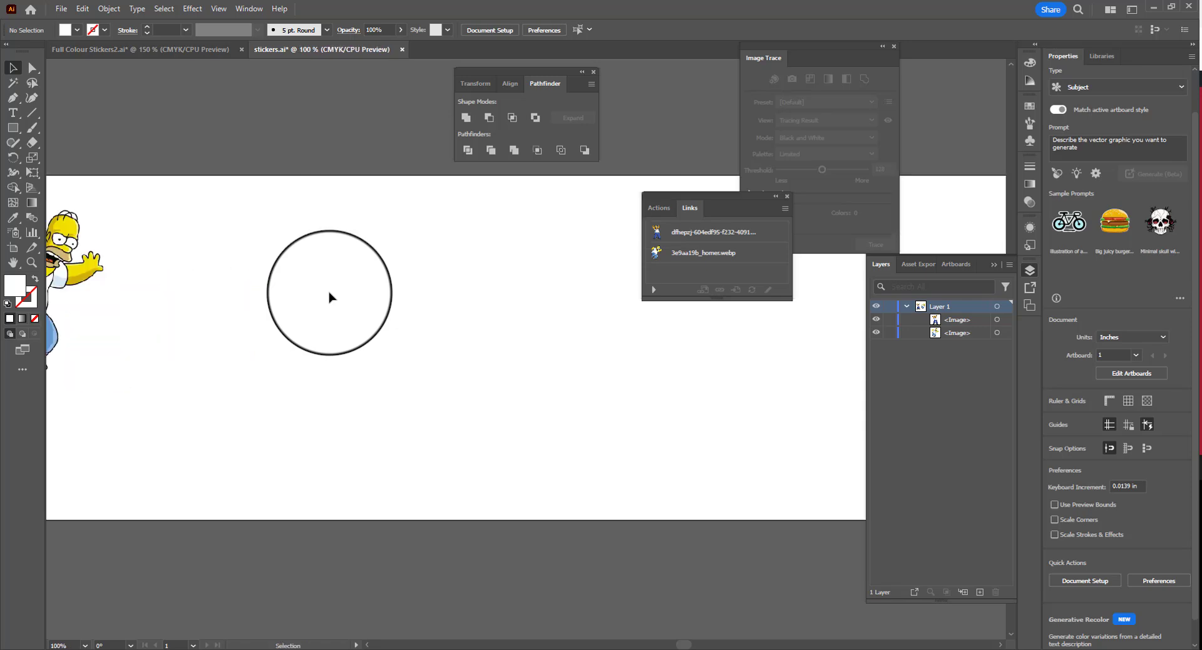
# - Bring both Homer images into view at 150% and add a new layer above Layer 1
pyautogui.moveTo(334, 254); pyautogui.dragTo(863, 429)
pyautogui.moveTo(544, 462); pyautogui.dragTo(598, 403)
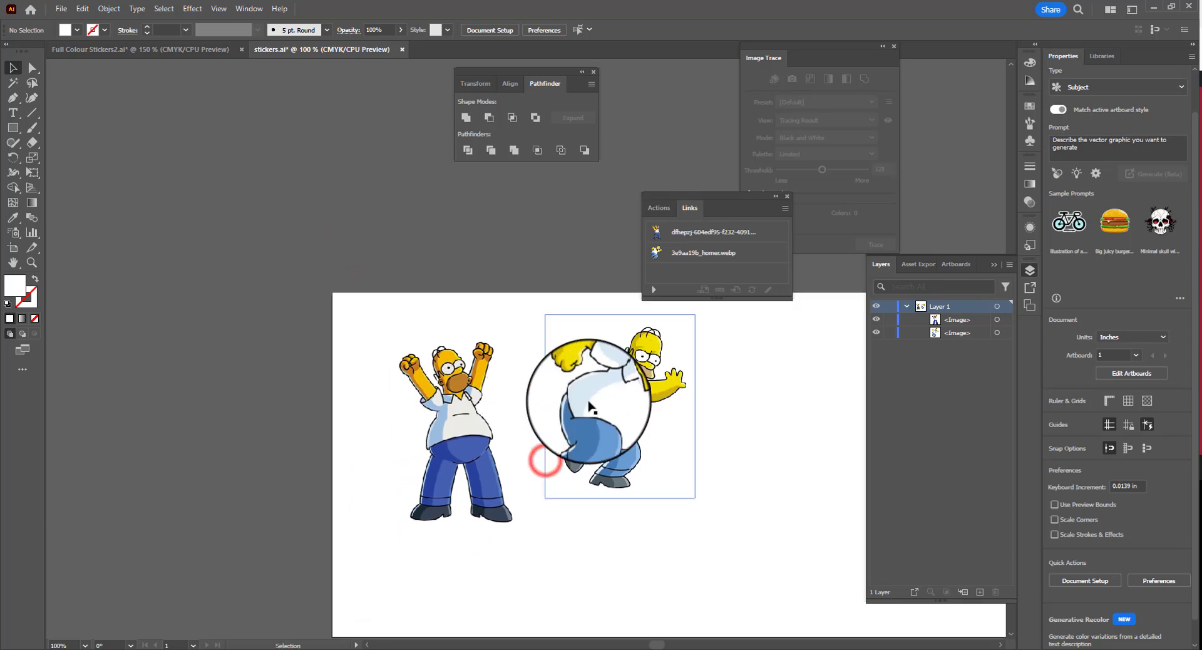
pyautogui.hotkey('ctrl', '+')
pyautogui.moveTo(501, 412); pyautogui.dragTo(479, 349)
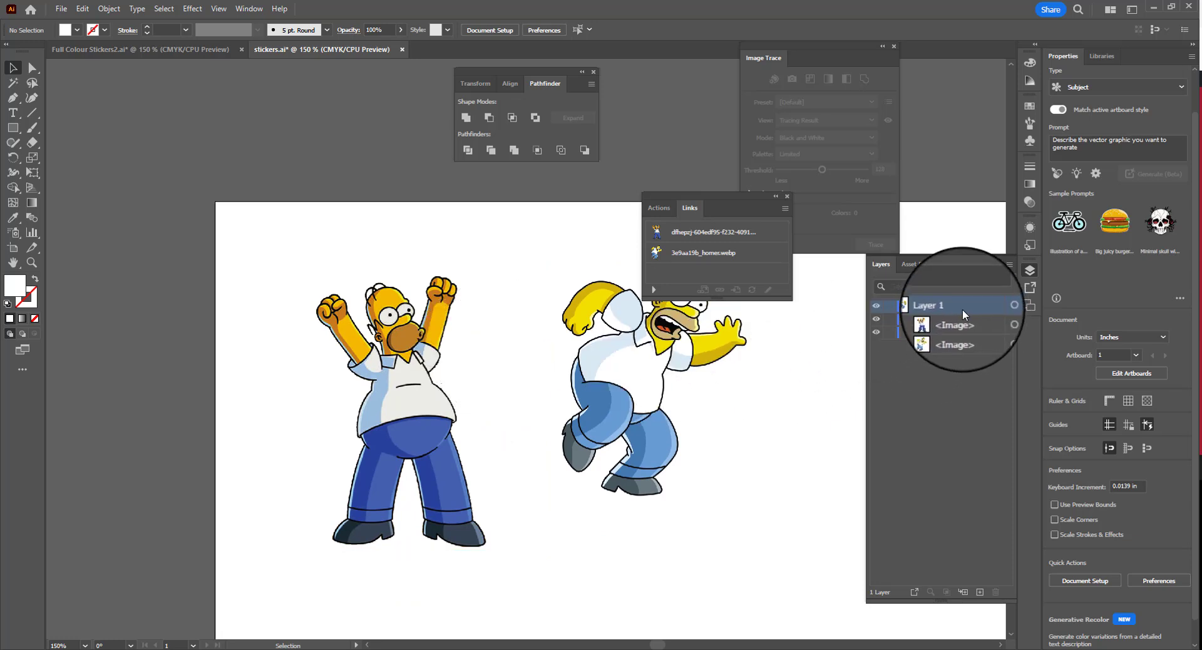
pyautogui.click(980, 592)
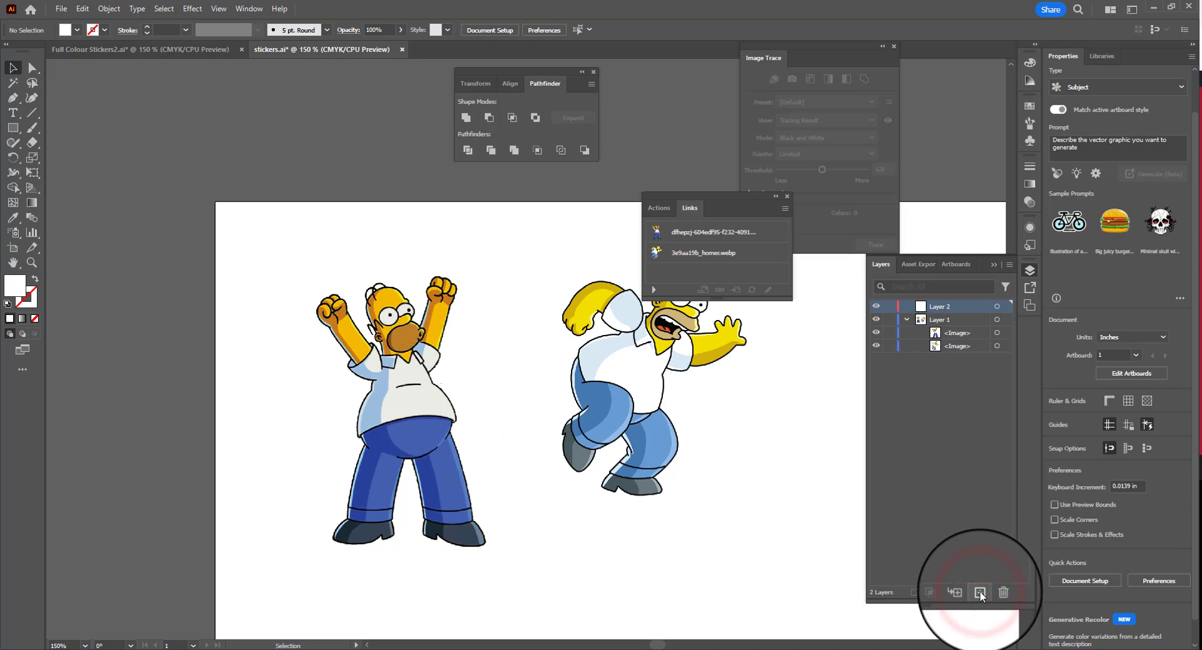
# - Copy both Homer images from Layer 1 and paste them in place on Layer 2
pyautogui.click(363, 339)
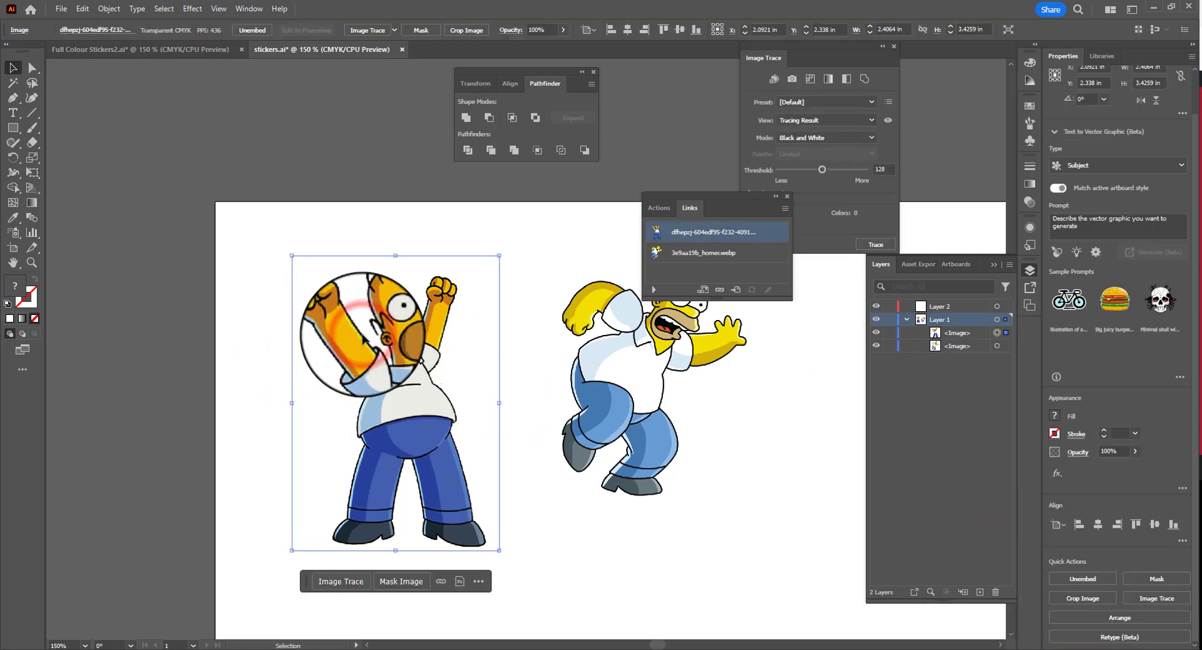
pyautogui.moveTo(216, 286); pyautogui.dragTo(857, 483)
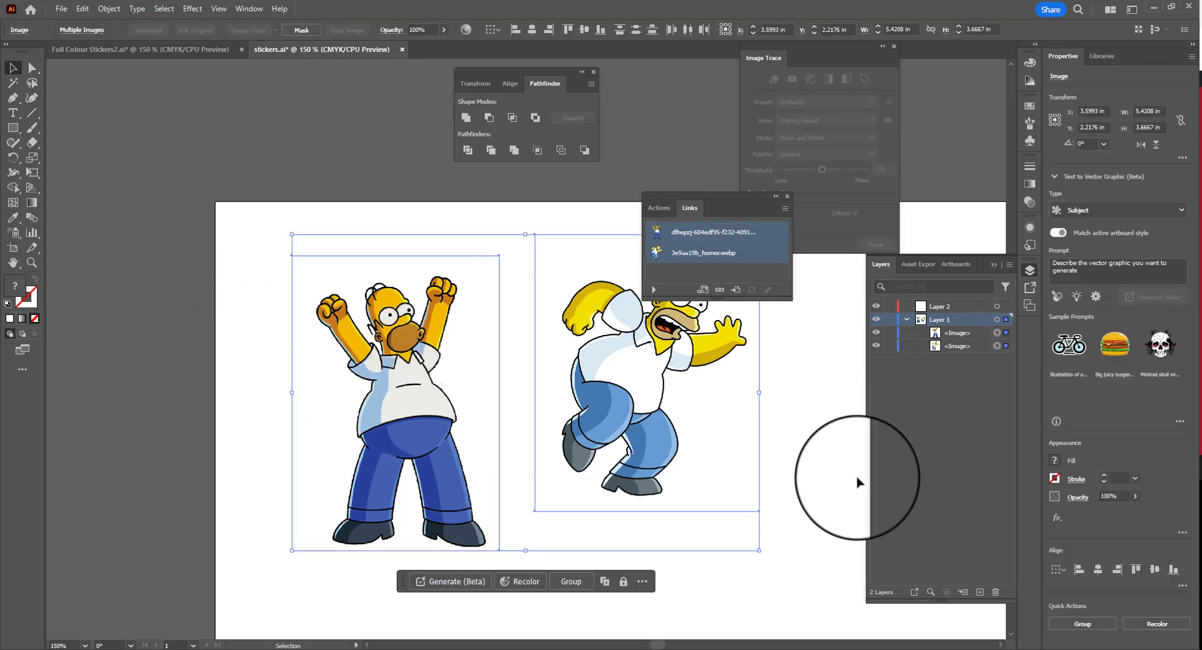
pyautogui.click(82, 9)
pyautogui.click(129, 68)
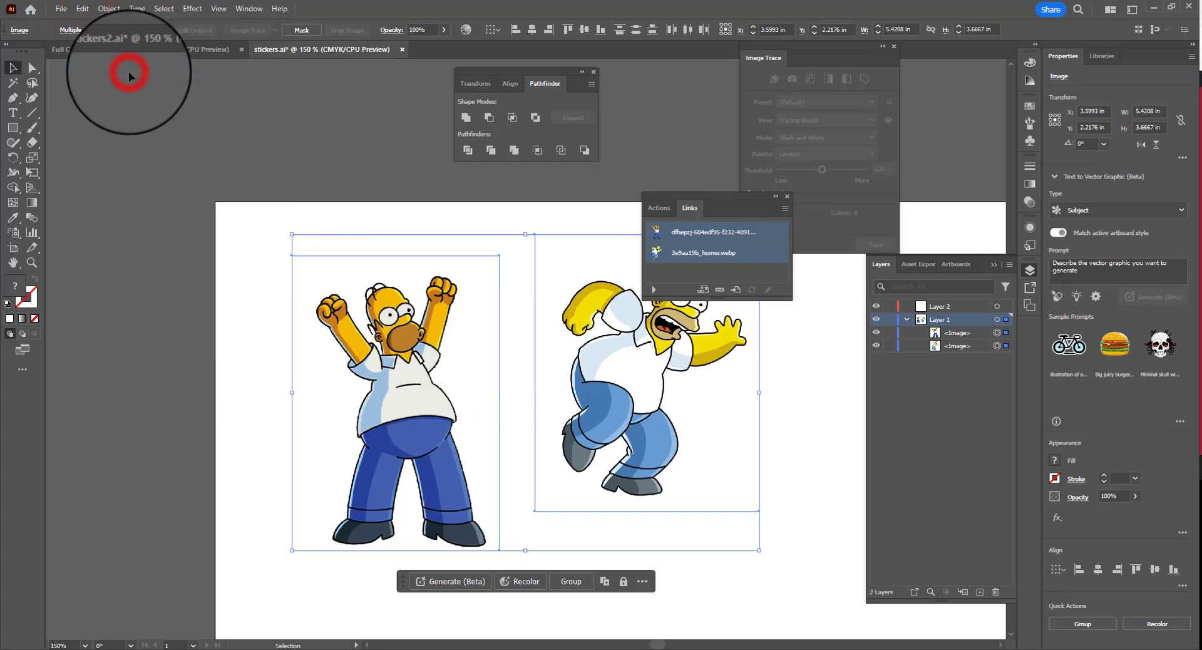
pyautogui.click(952, 307)
pyautogui.click(998, 306)
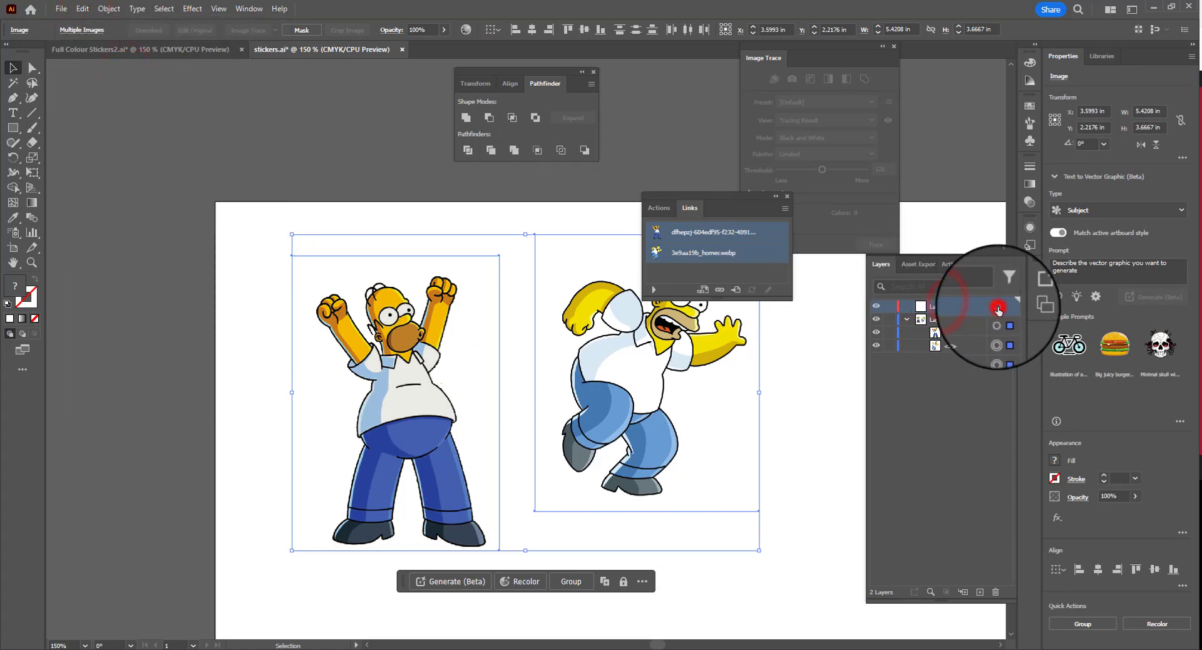
pyautogui.click(947, 307)
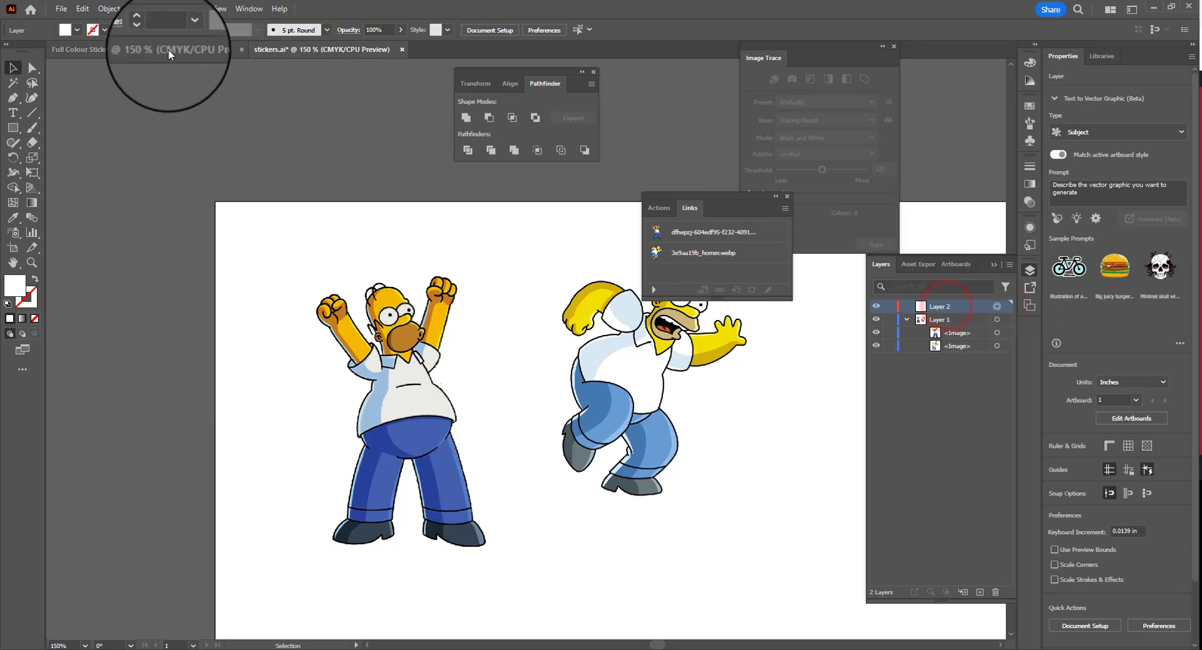
pyautogui.click(82, 8)
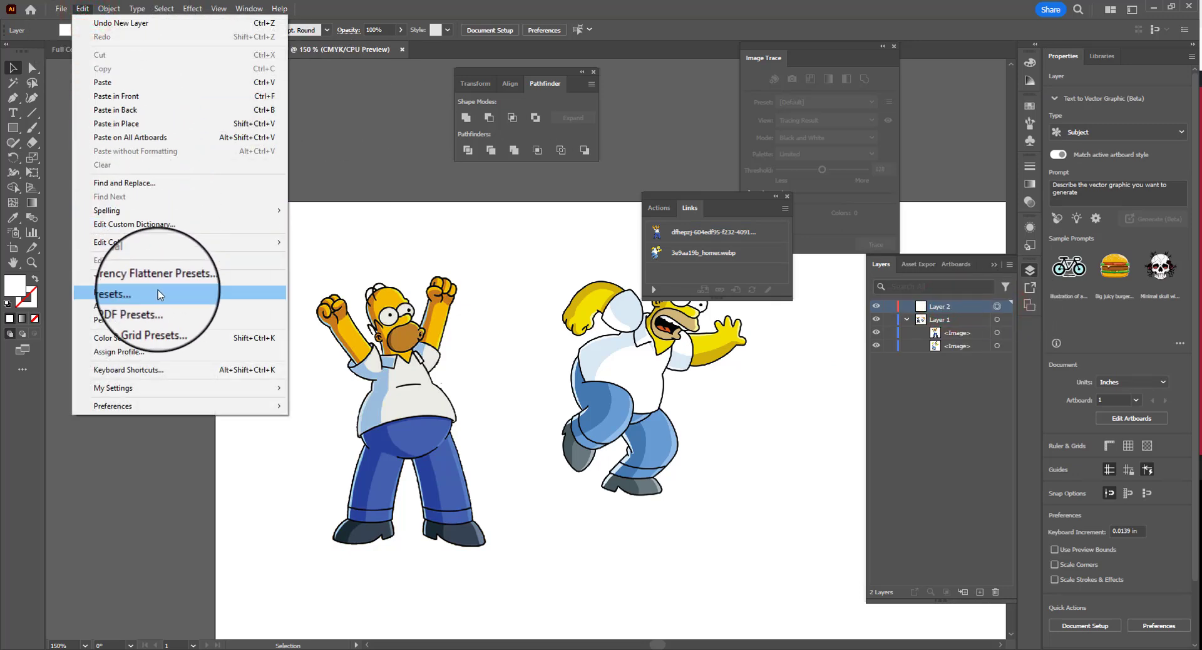
pyautogui.click(155, 123)
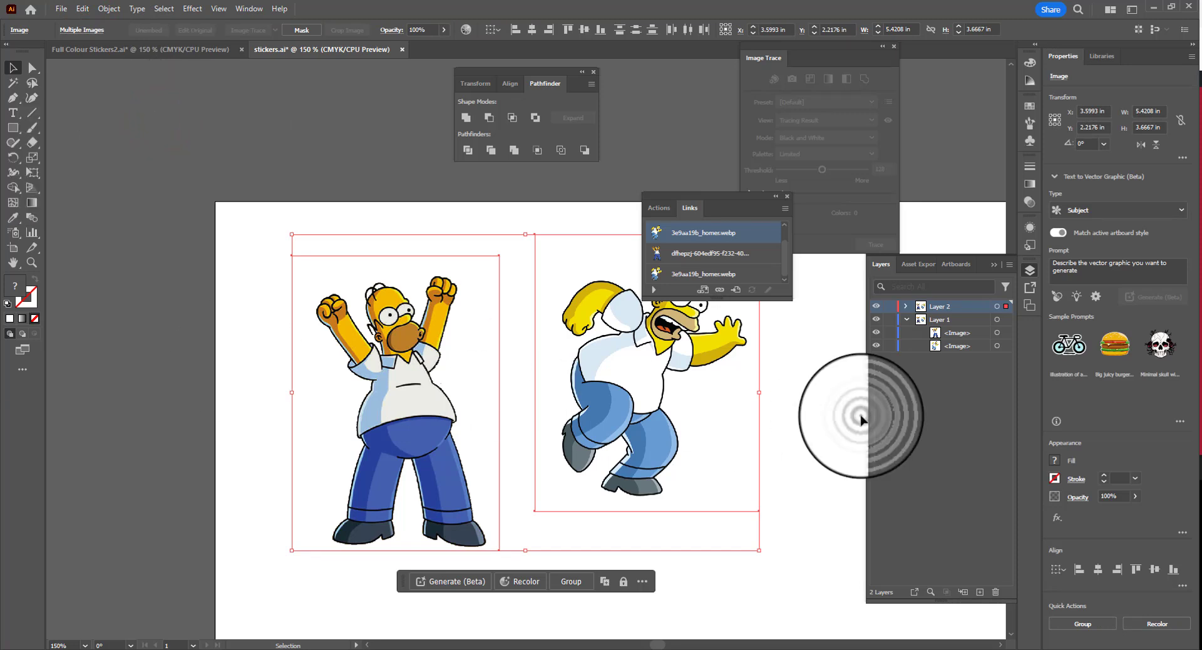
# - Expand Layer 2's contents, lock and hide Layer 1 with the original images, and deselect the pasted copies
pyautogui.click(905, 307)
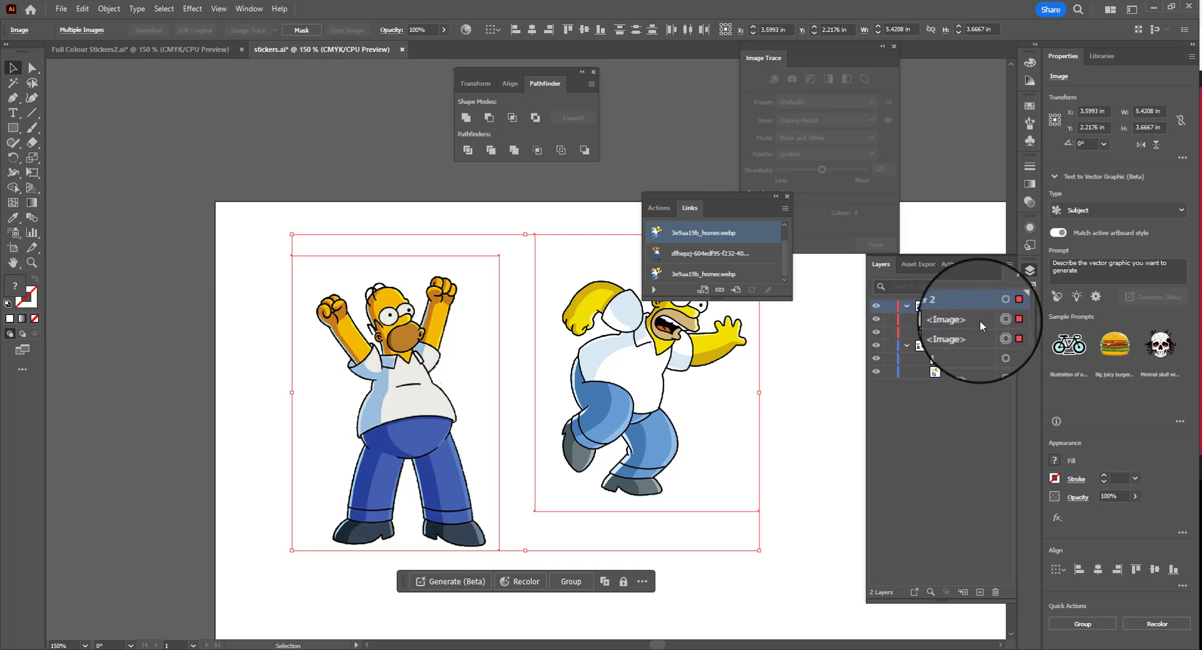
pyautogui.click(888, 345)
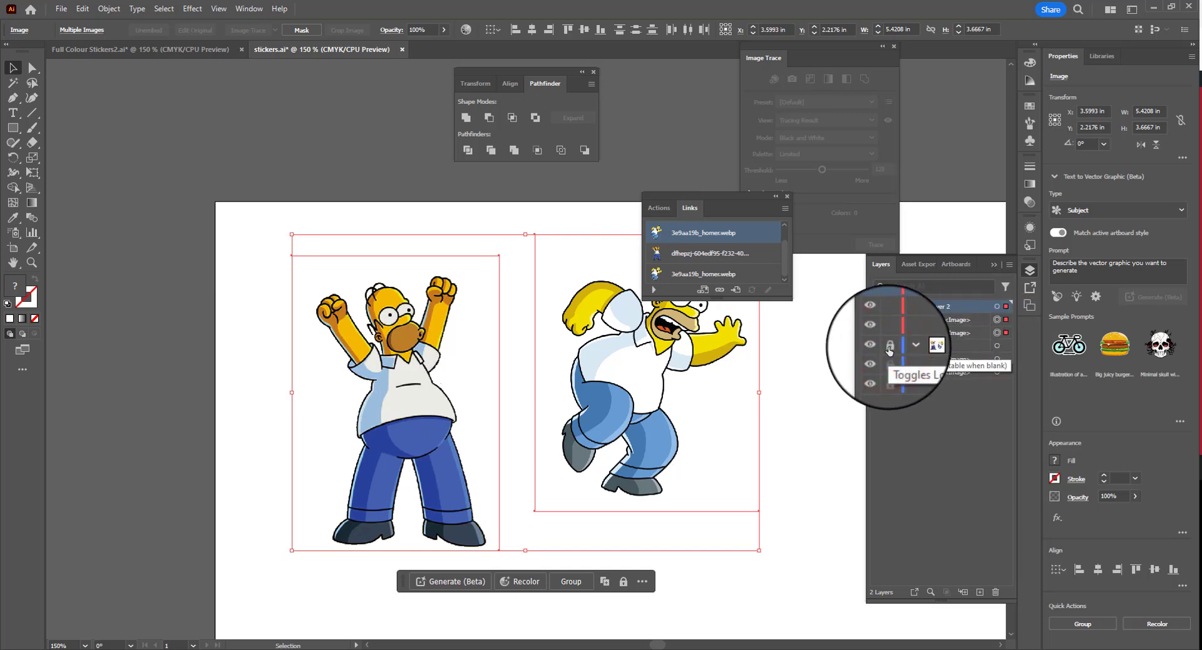
pyautogui.click(877, 347)
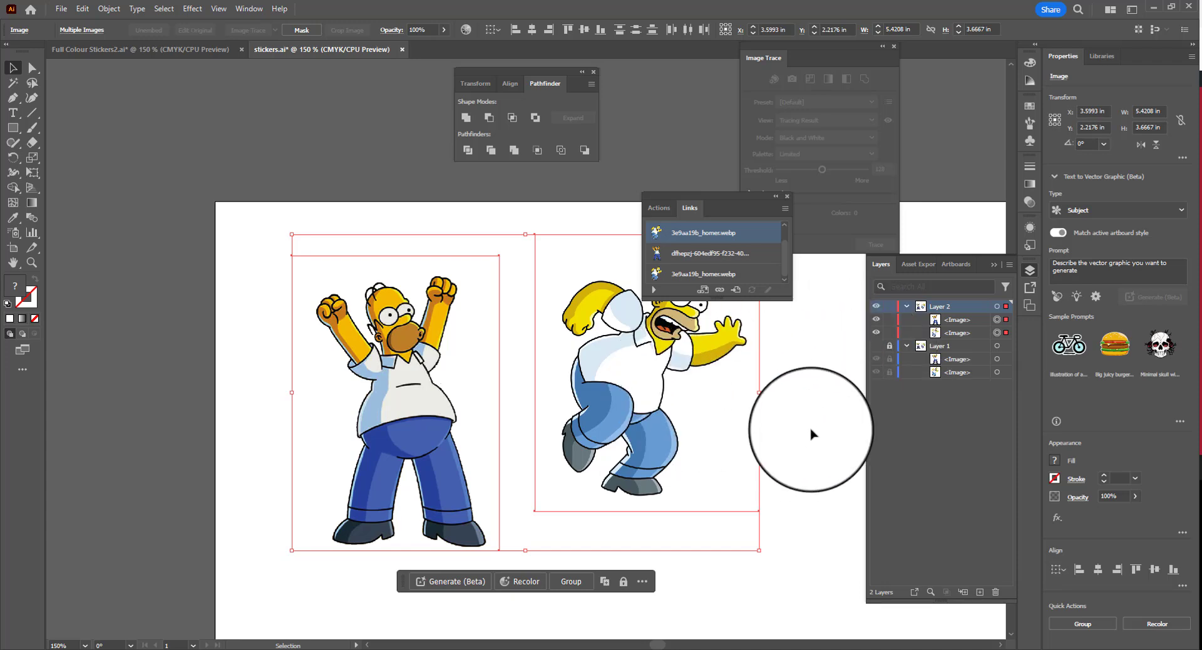
pyautogui.click(798, 429)
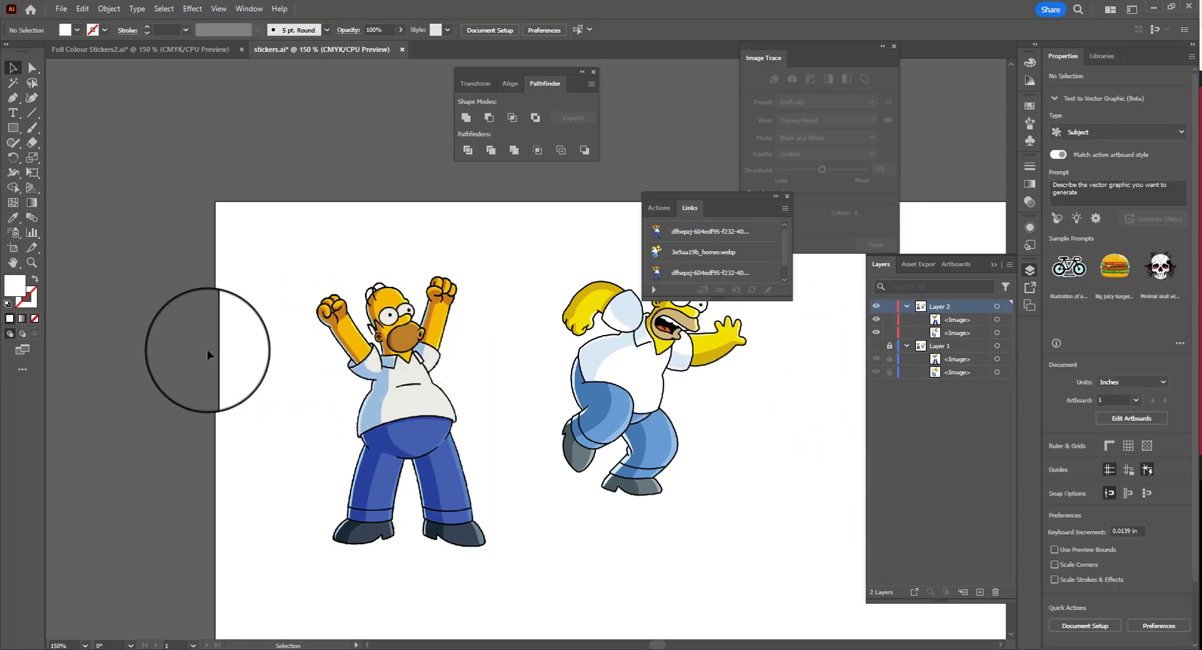
# - Select the raised-fists Homer on Layer 2, check it in outline mode and return to the preview
pyautogui.click(364, 360)
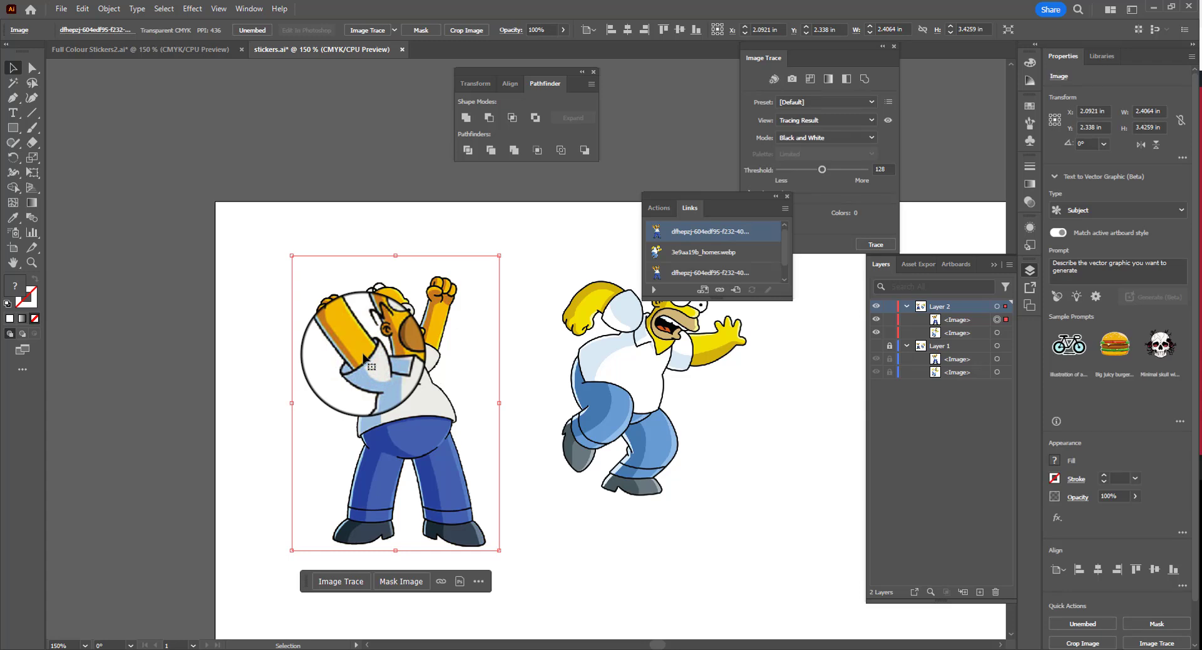
pyautogui.hotkey('ctrl', 'y')
pyautogui.hotkey('ctrl', 'y')
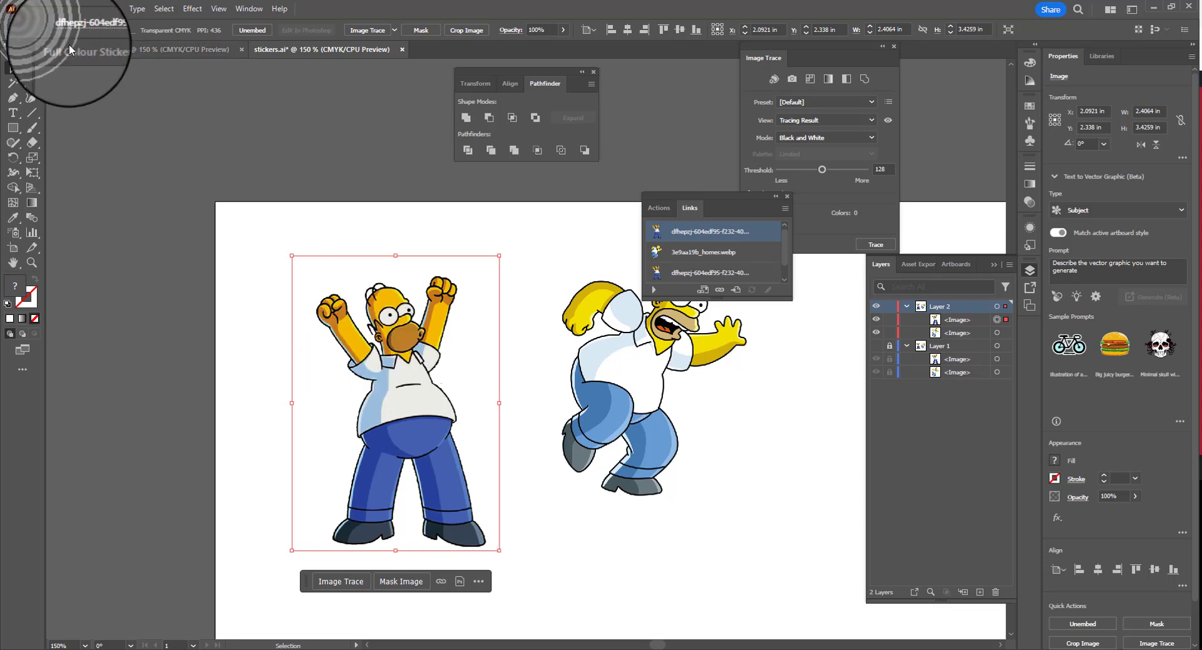
# - Try an Image Trace with the Line Art preset on the raised-fists Homer and undo it
pyautogui.click(109, 9)
pyautogui.moveTo(180, 457)
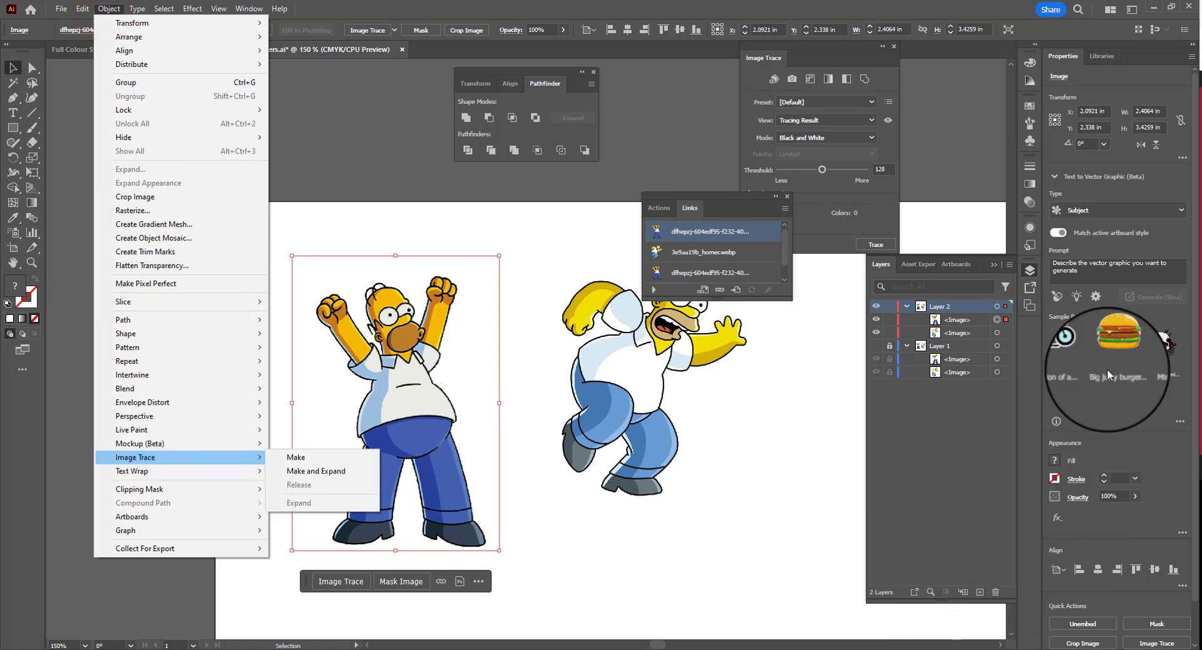
pyautogui.click(1148, 643)
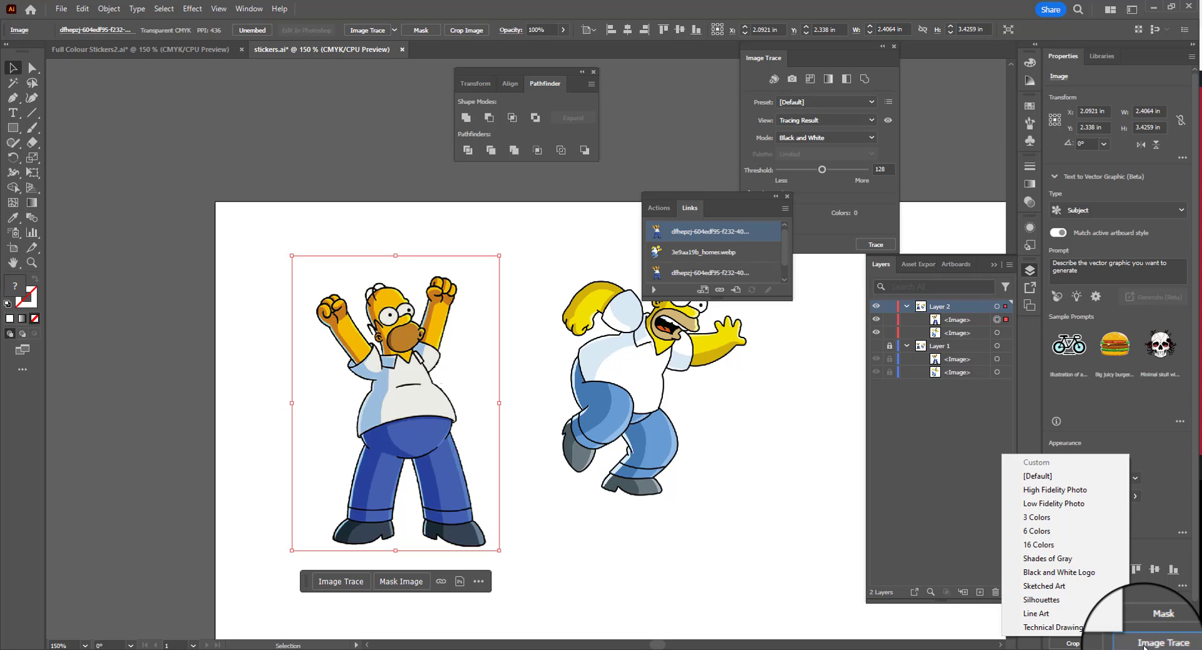
pyautogui.click(1046, 618)
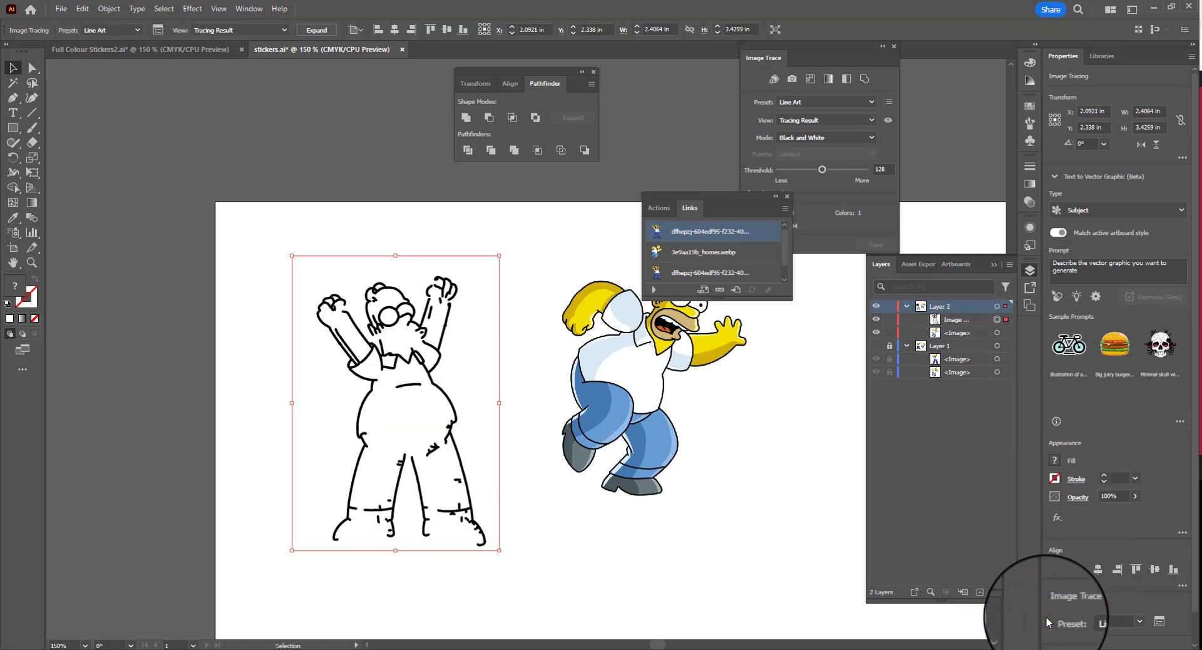
pyautogui.hotkey('ctrl', 'z')
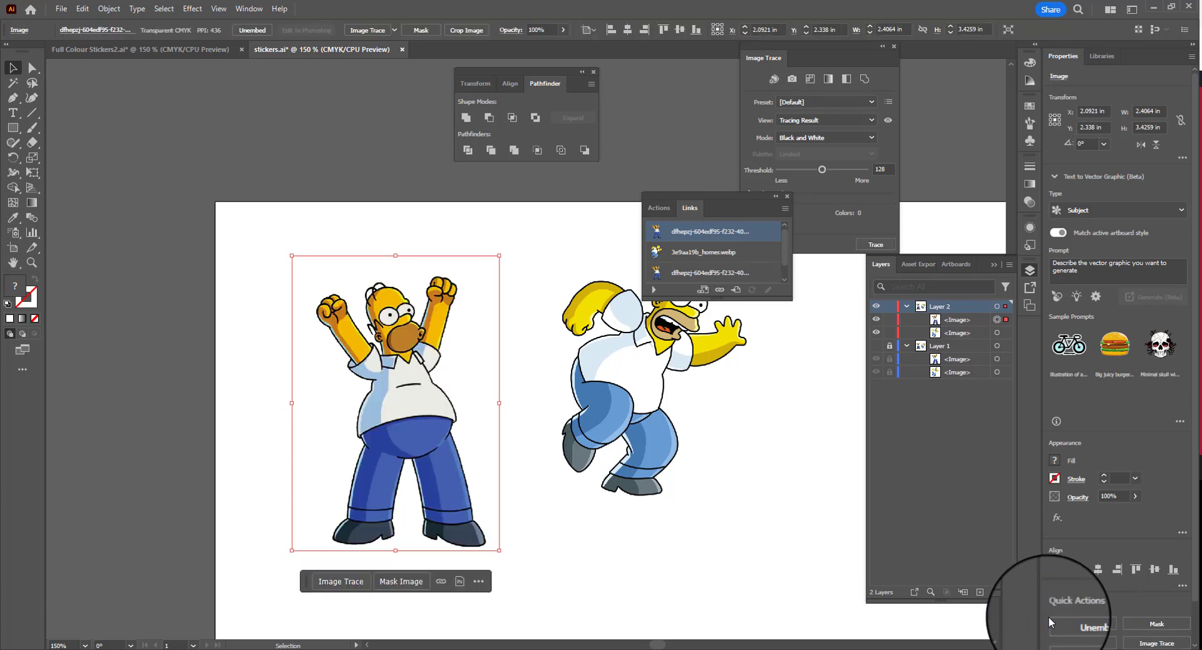
# - Trace the raised-fists Homer image with the High Fidelity Photo preset and inspect the traced edges up close
pyautogui.click(1127, 617)
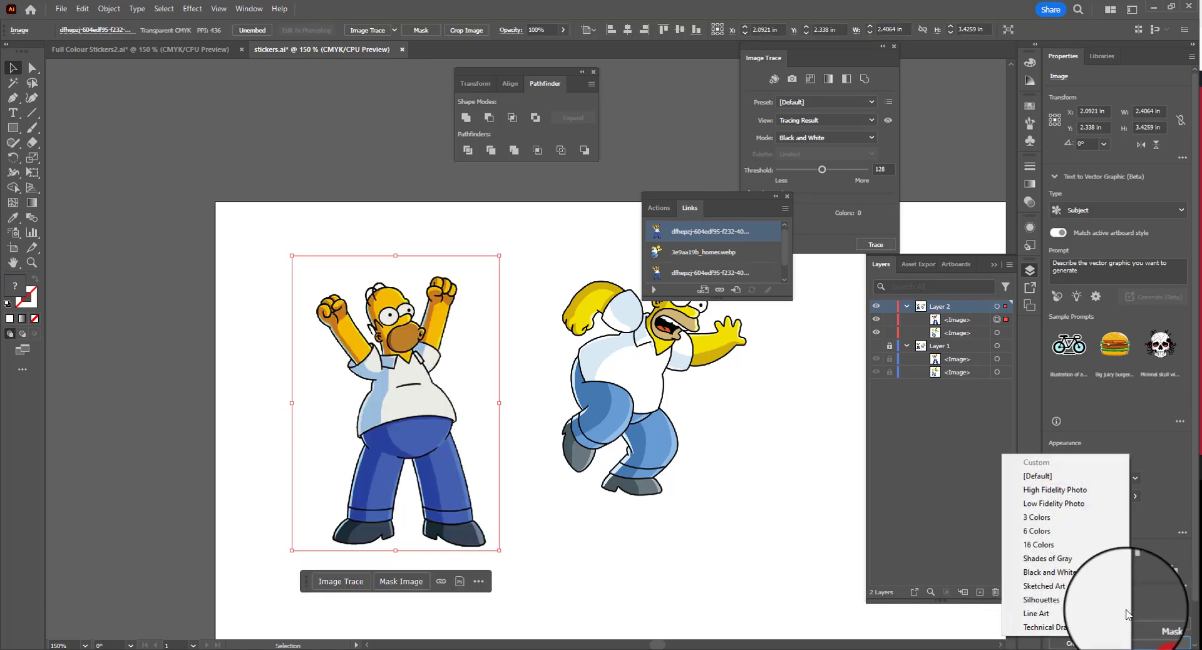
pyautogui.click(1065, 493)
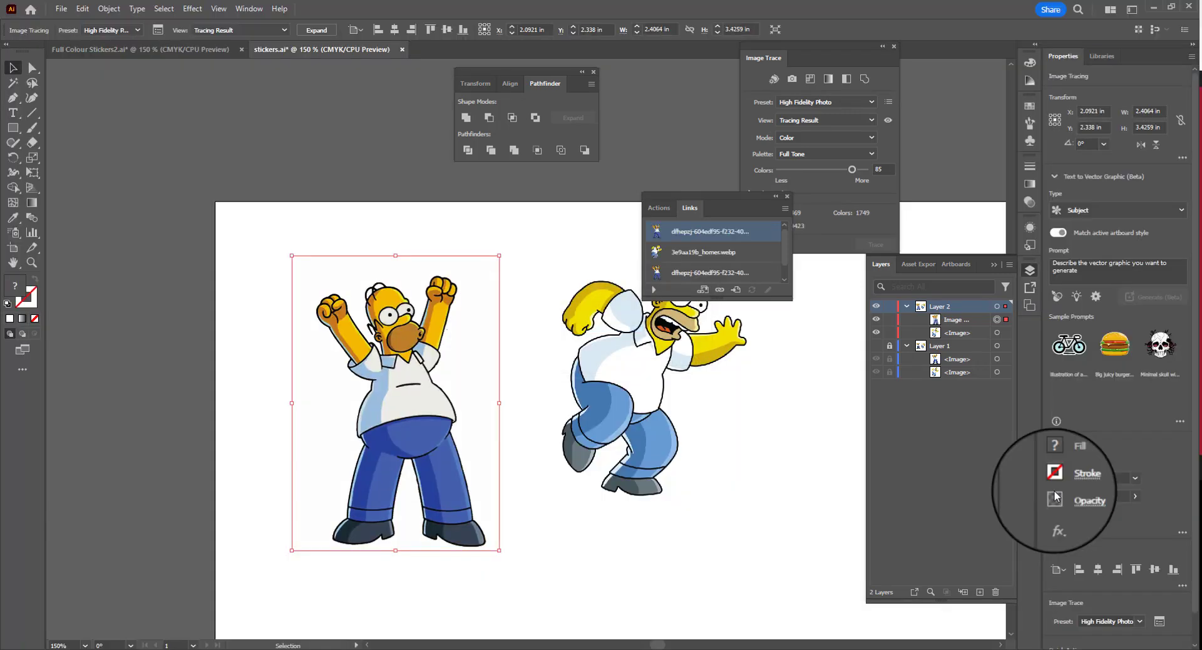
pyautogui.hotkey('ctrl', '=')
pyautogui.hotkey('ctrl', '=')
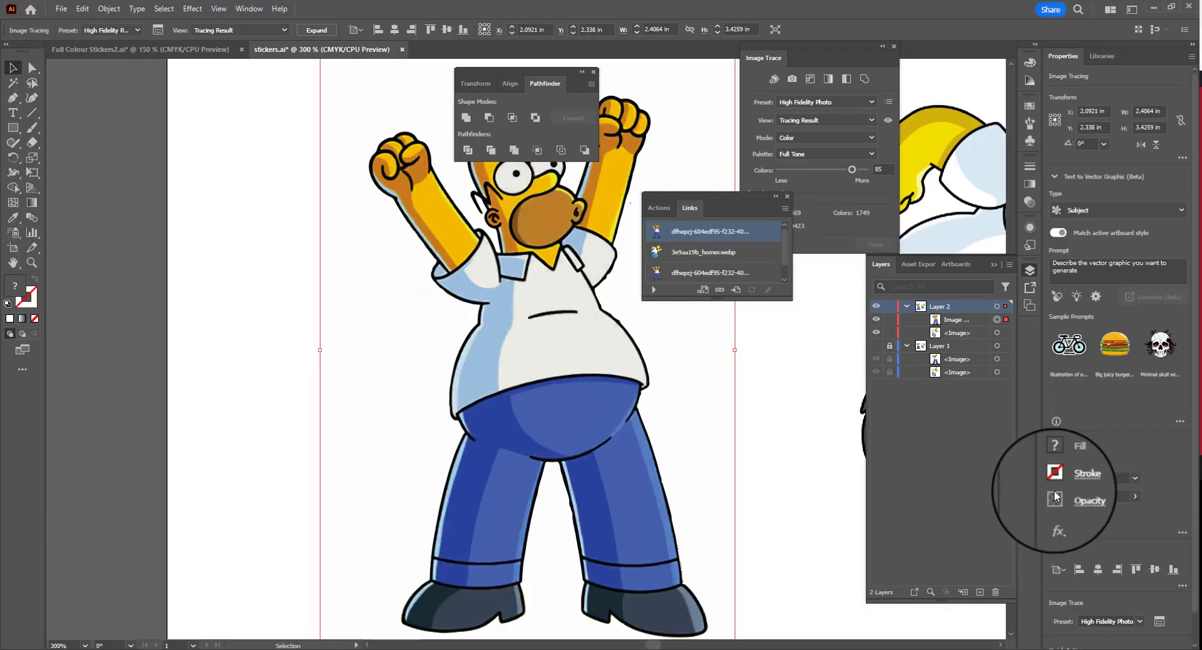
pyautogui.hotkey('ctrl', '-')
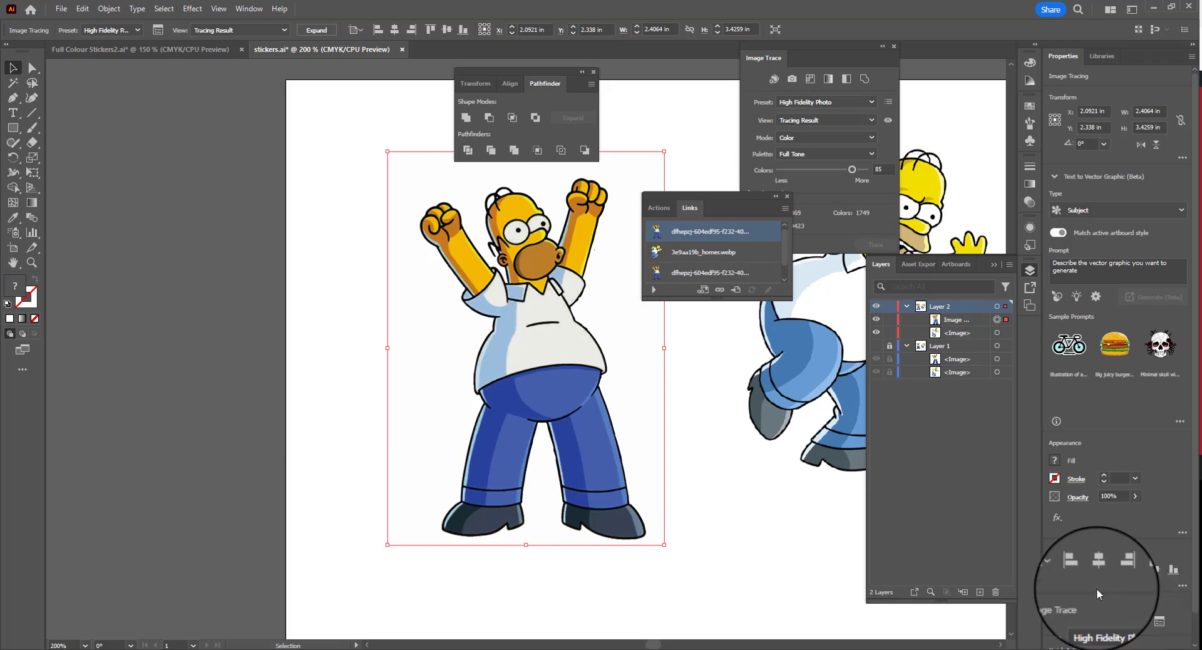
# - Close the Links list and compare the trace with the original by toggling the visibility of Layer 1 and Layer 2
pyautogui.click(784, 199)
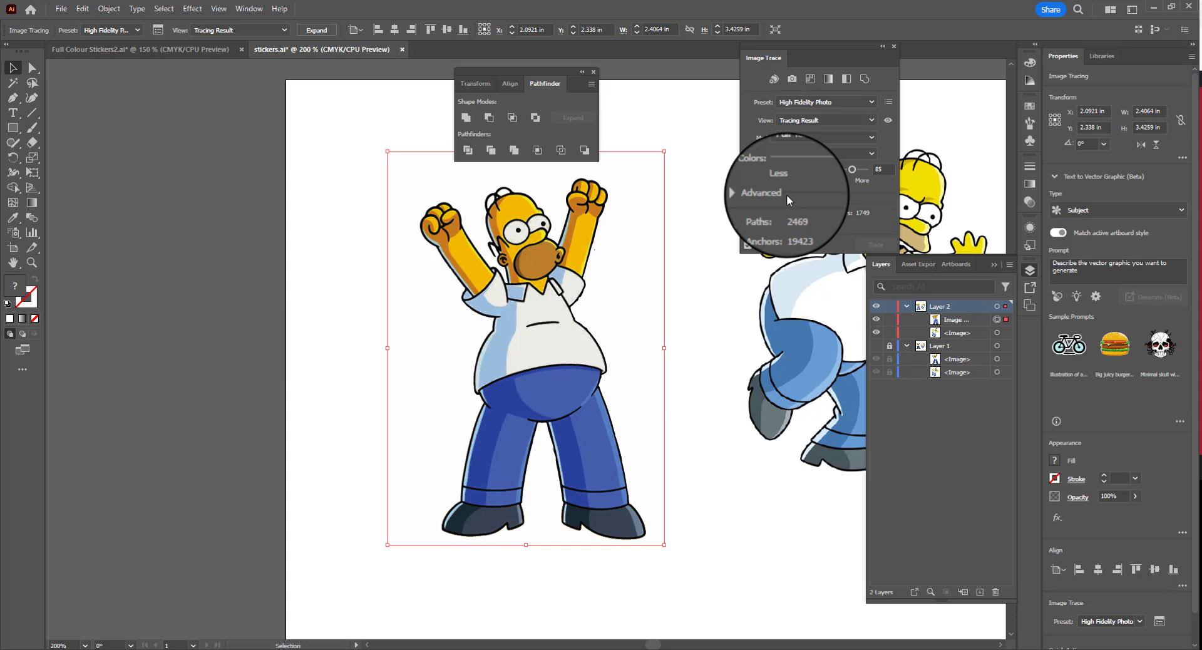
pyautogui.click(876, 346)
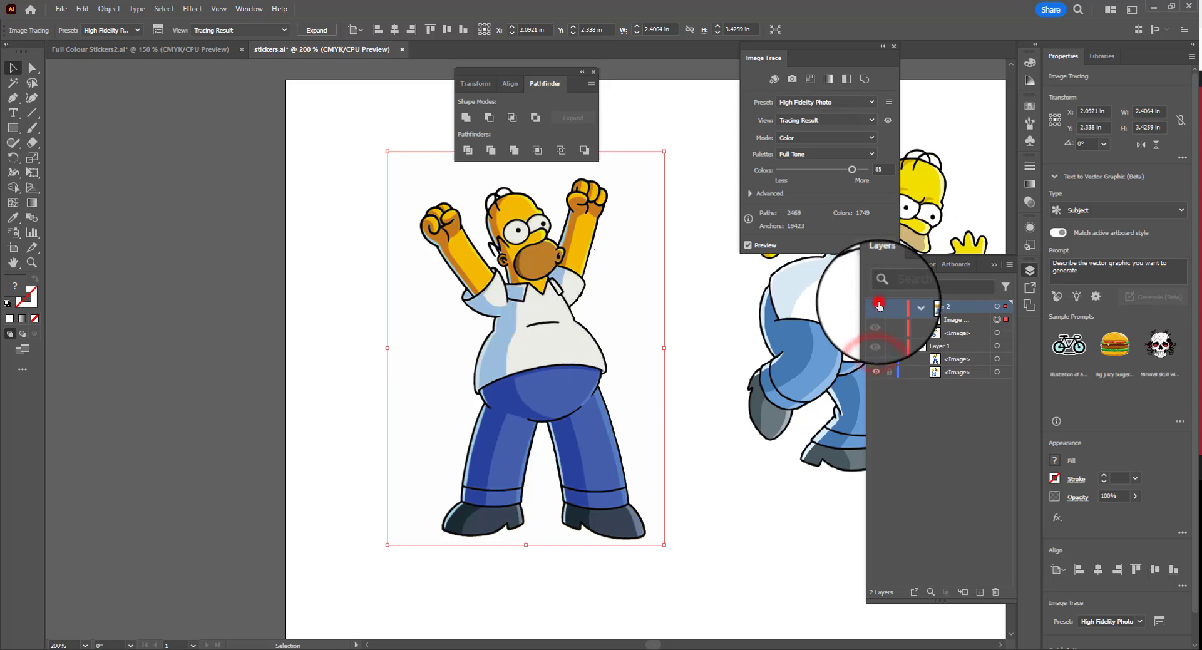
pyautogui.click(878, 305)
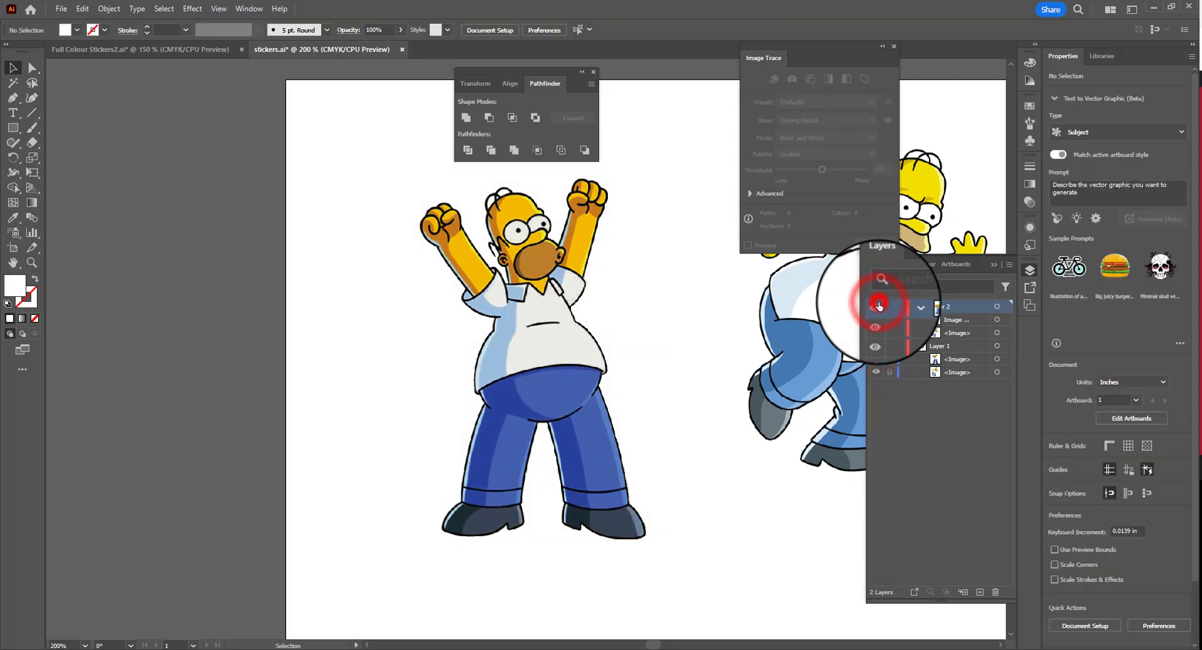
pyautogui.click(877, 307)
pyautogui.click(876, 345)
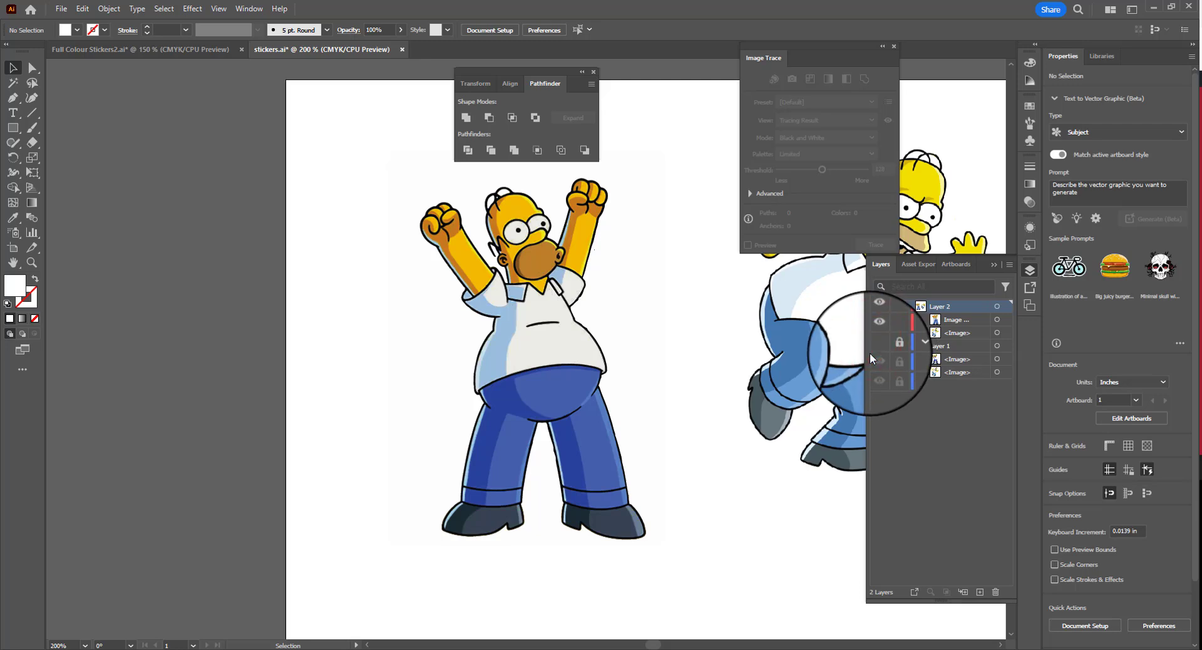
# - Expand the object and fill of the traced raised-fists Homer, show the artwork in outline mode and deselect it
pyautogui.click(550, 274)
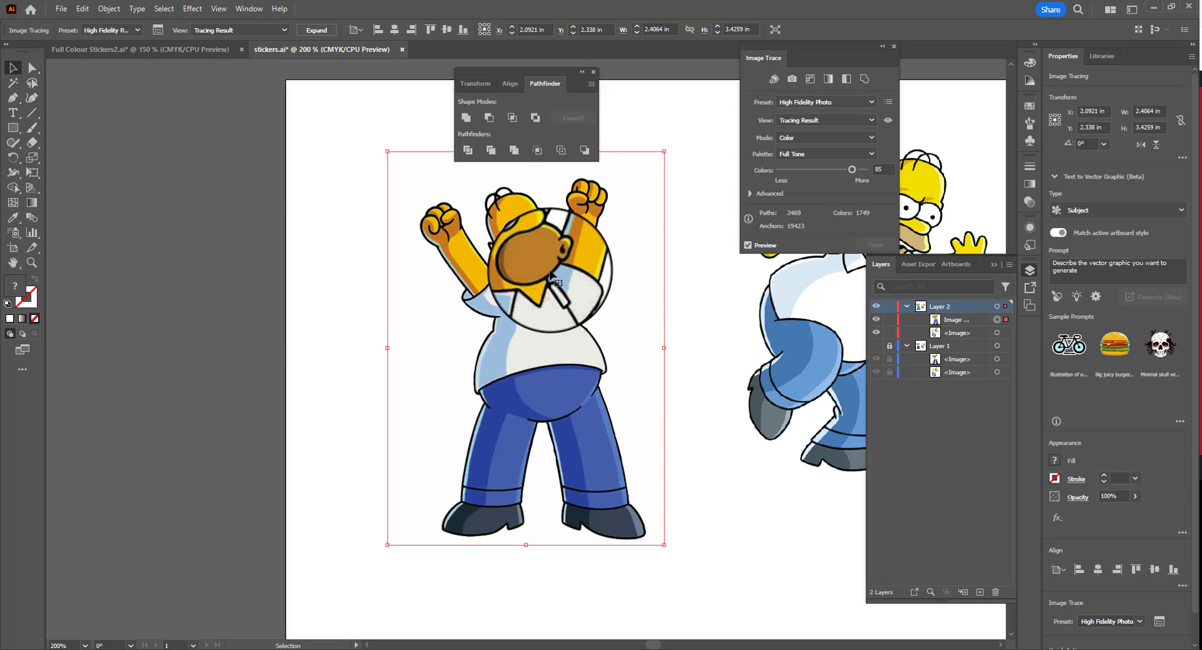
pyautogui.scroll(-1, 1097, 387)
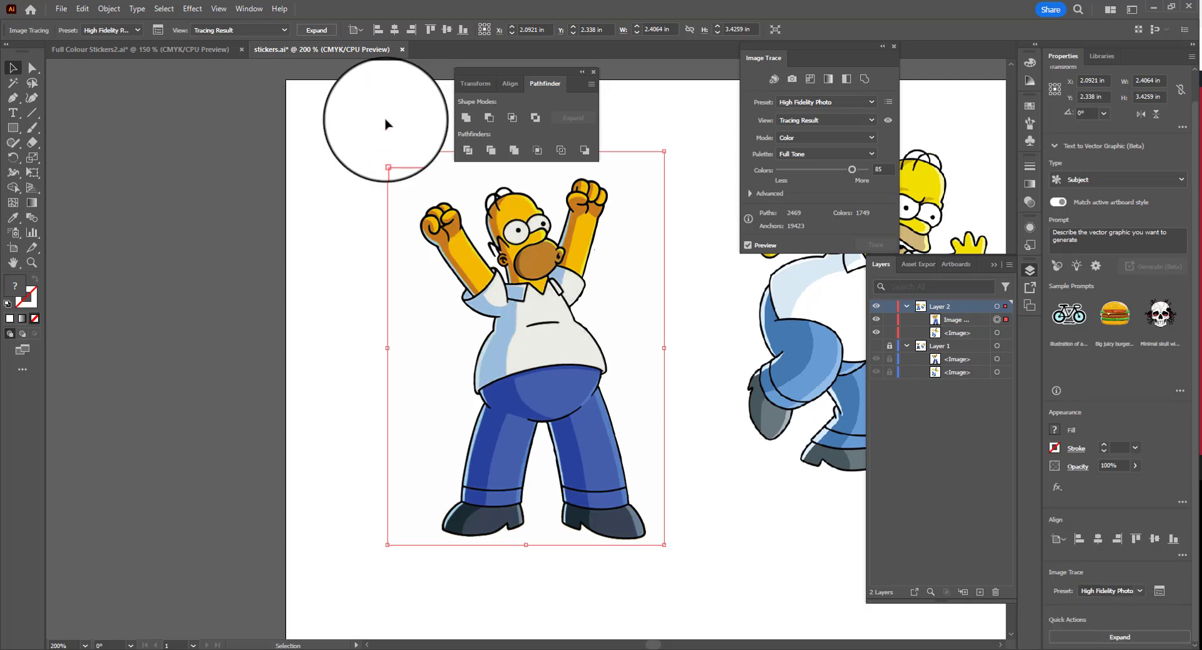
pyautogui.click(82, 8)
pyautogui.moveTo(108, 8)
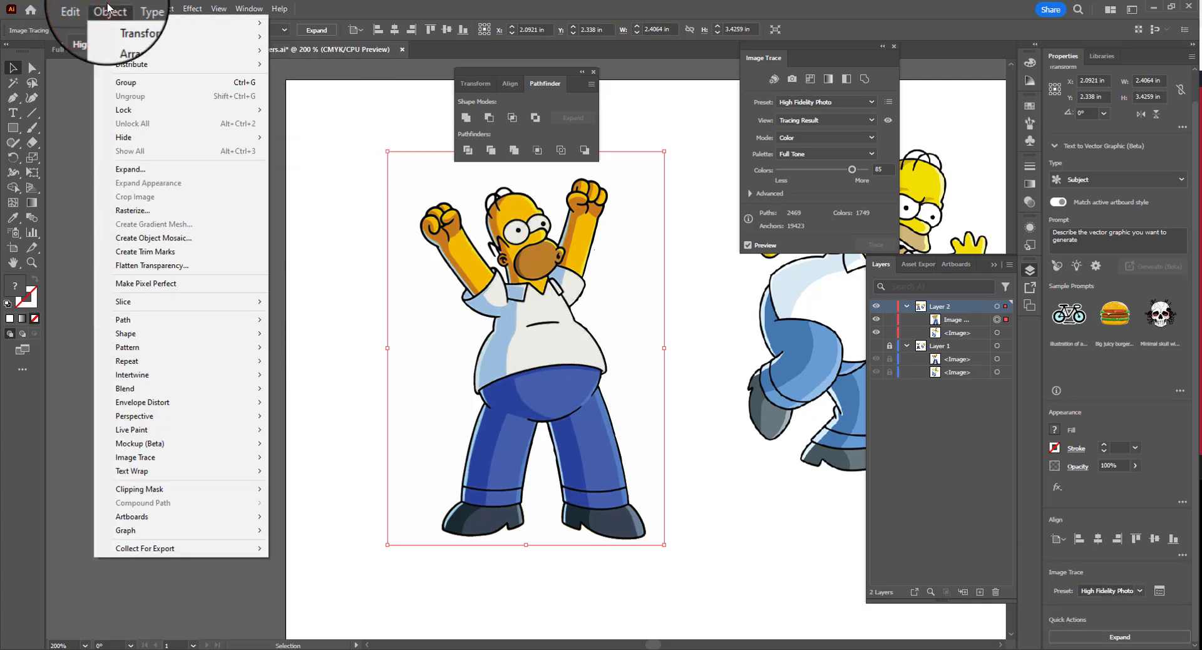
pyautogui.click(148, 164)
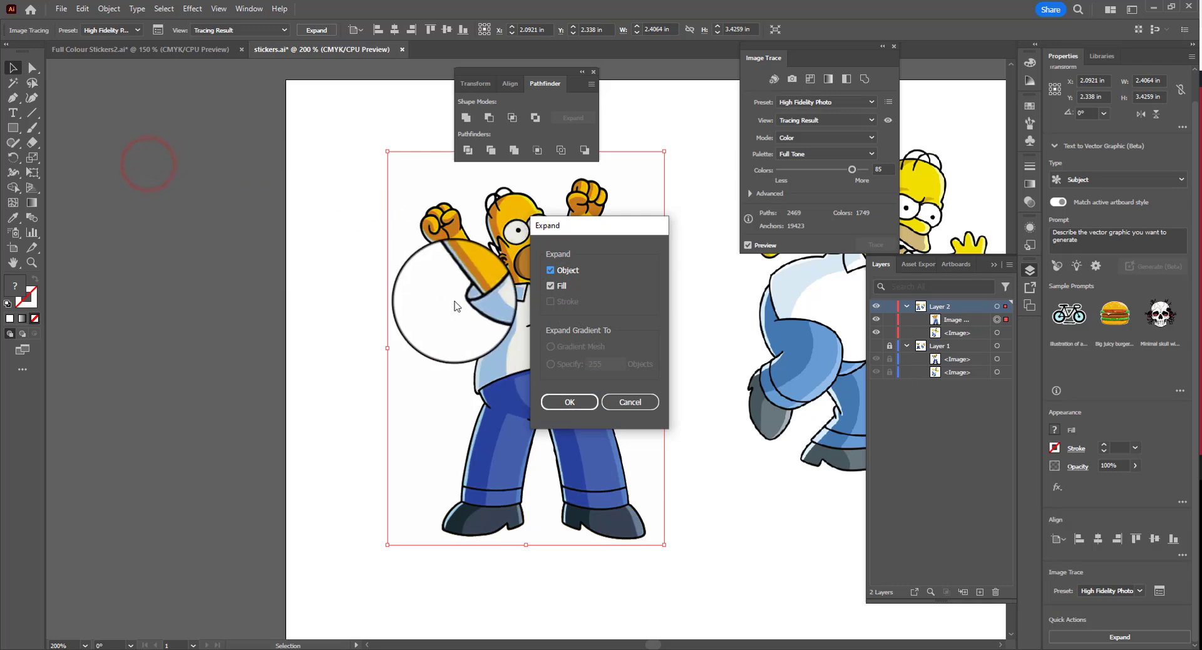
pyautogui.click(570, 402)
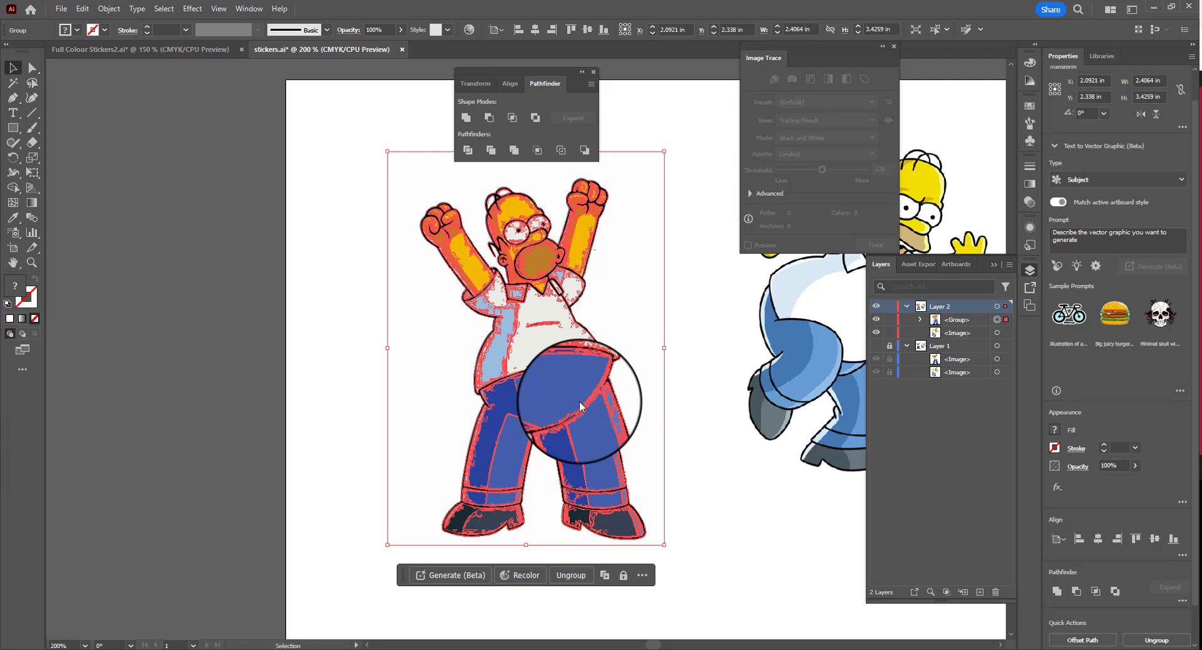
pyautogui.hotkey('ctrl', 'y')
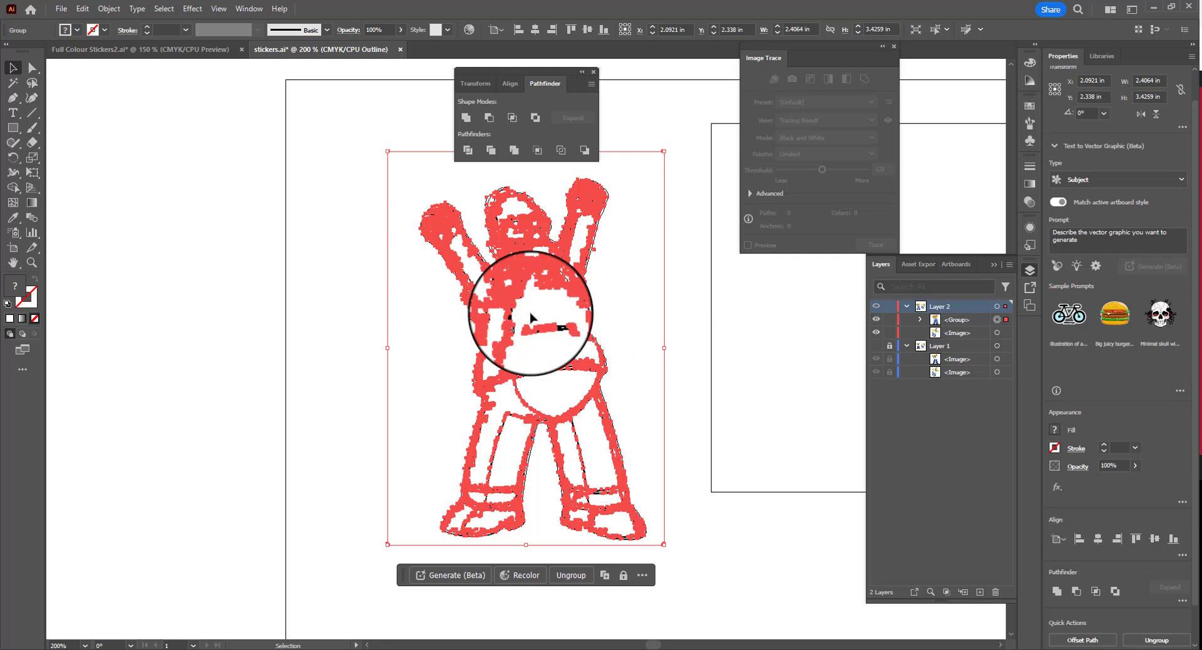
pyautogui.click(380, 332)
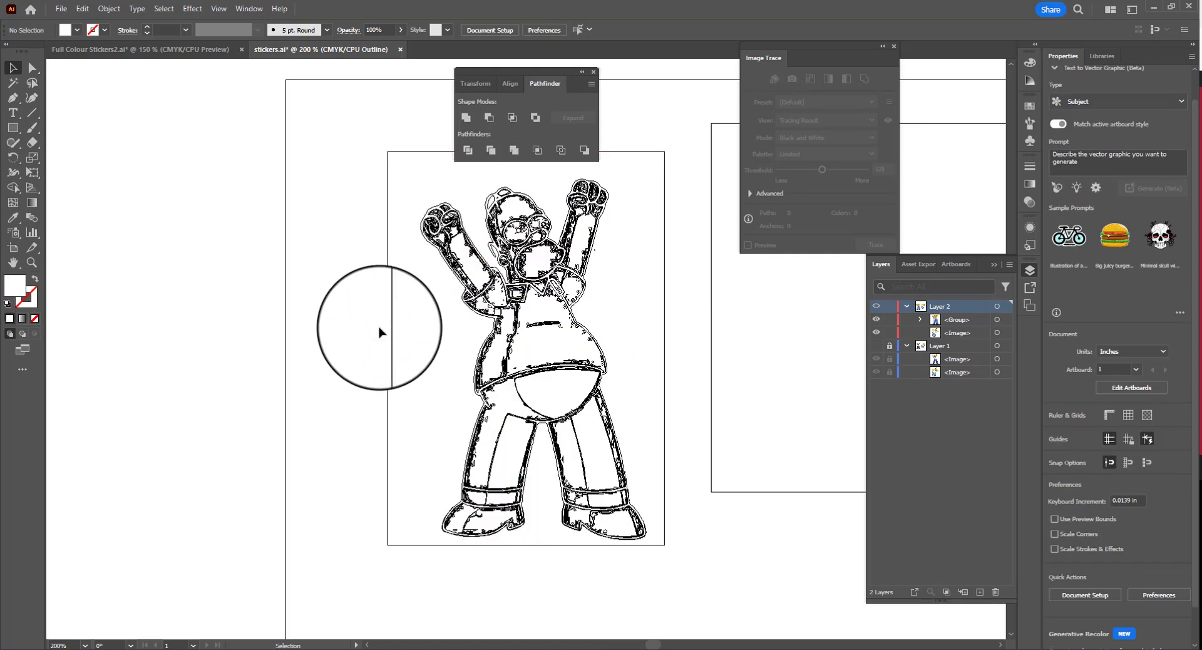
# - Find the white background rectangle at the end of the traced Homer group in Layer 2 and delete it
pyautogui.click(440, 218)
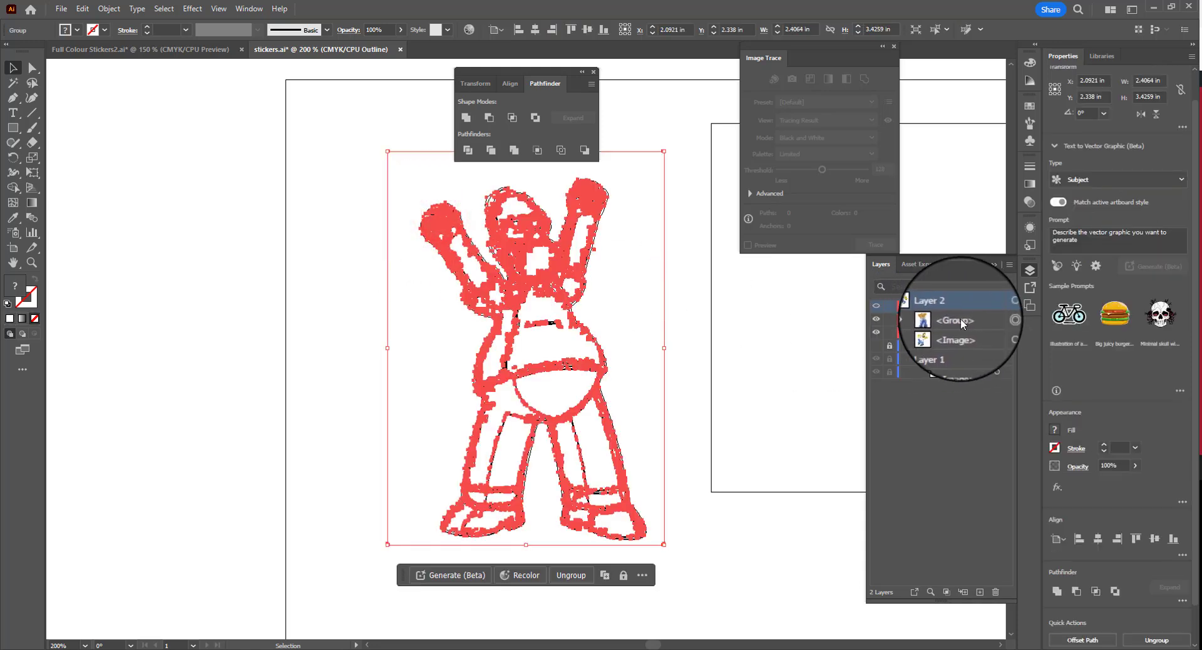
pyautogui.click(920, 320)
pyautogui.click(935, 333)
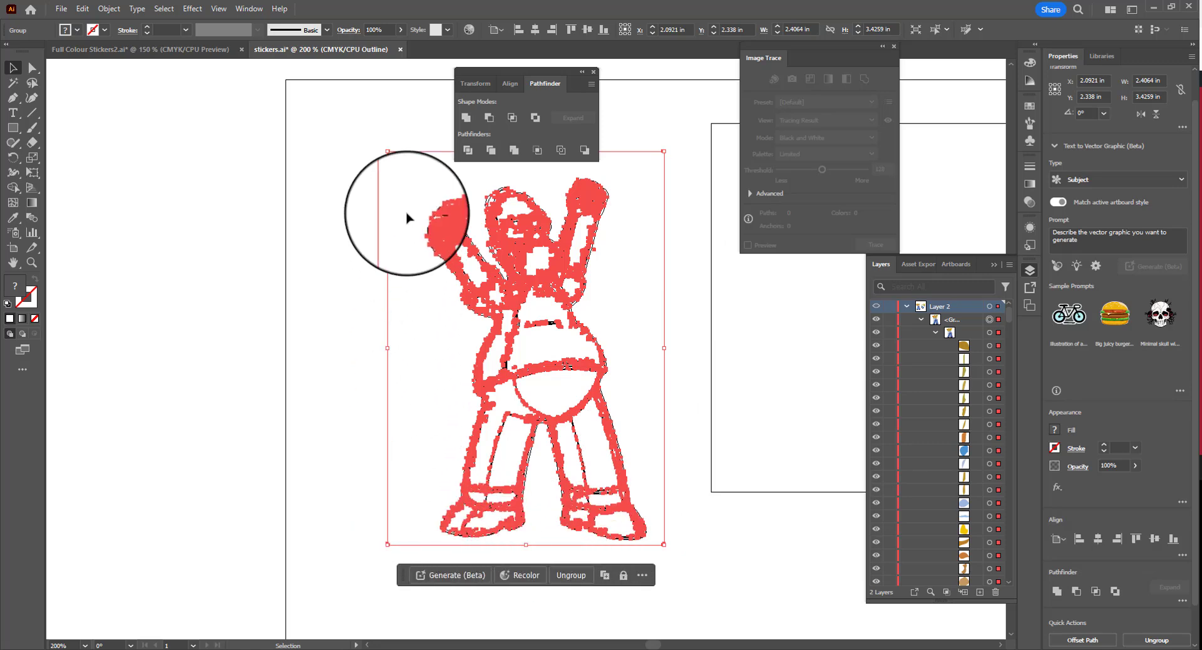
pyautogui.scroll(-1, 1085, 501)
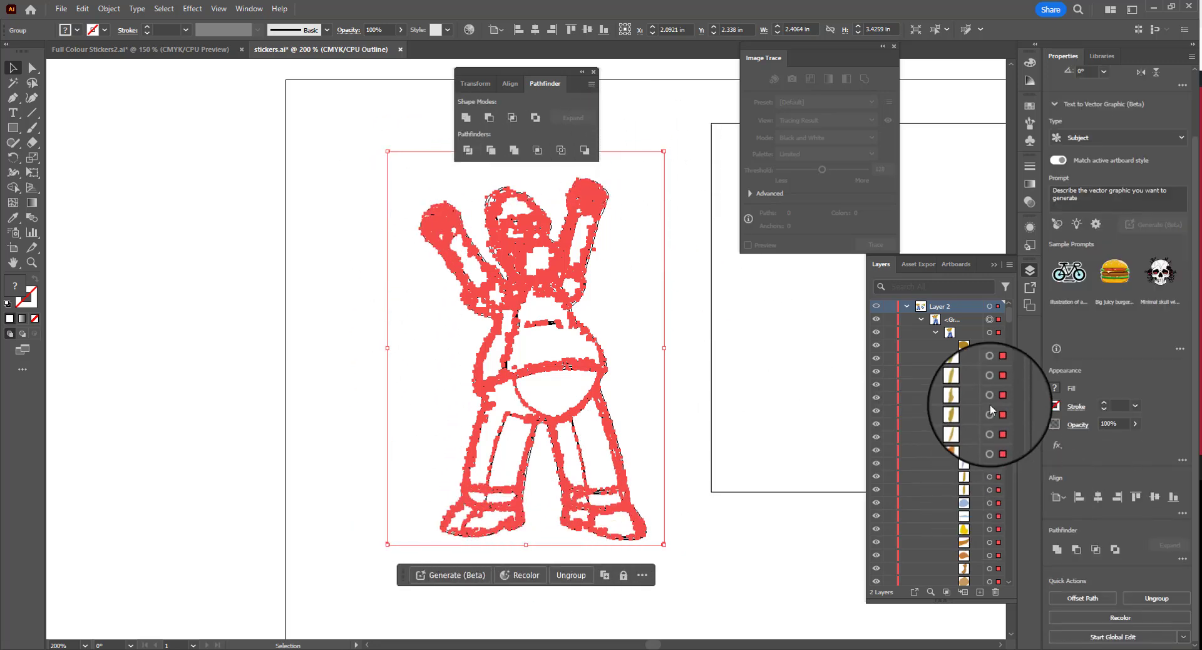
pyautogui.moveTo(1009, 318); pyautogui.dragTo(1005, 577)
pyautogui.click(753, 550)
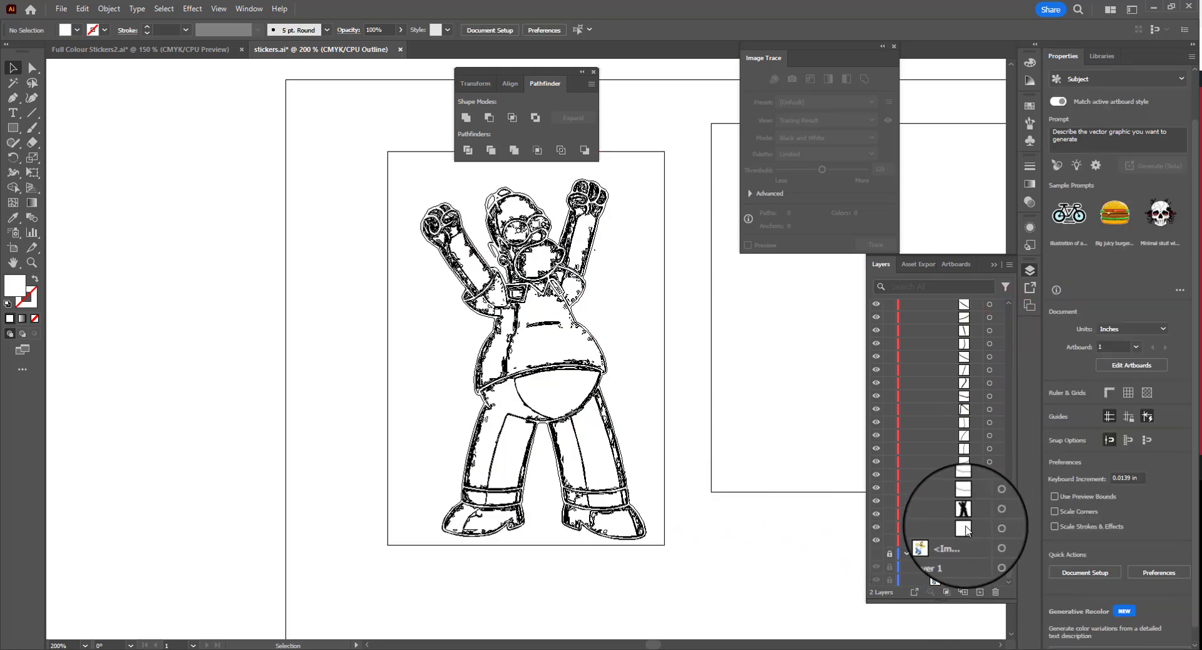
pyautogui.click(990, 530)
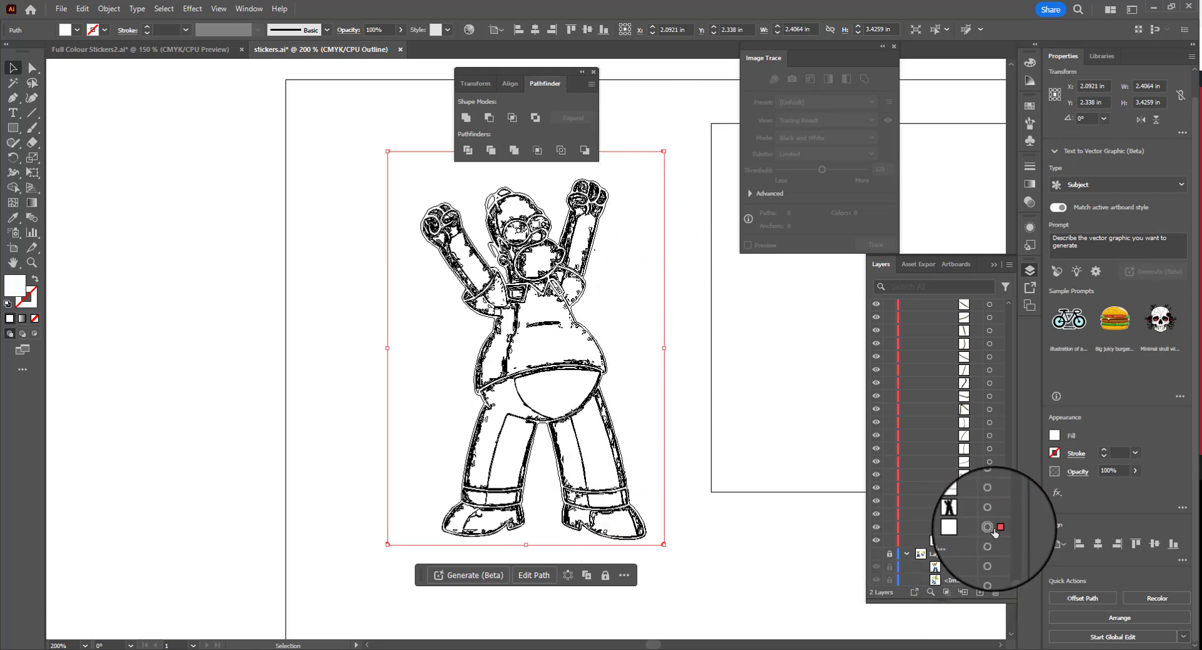
pyautogui.click(620, 384)
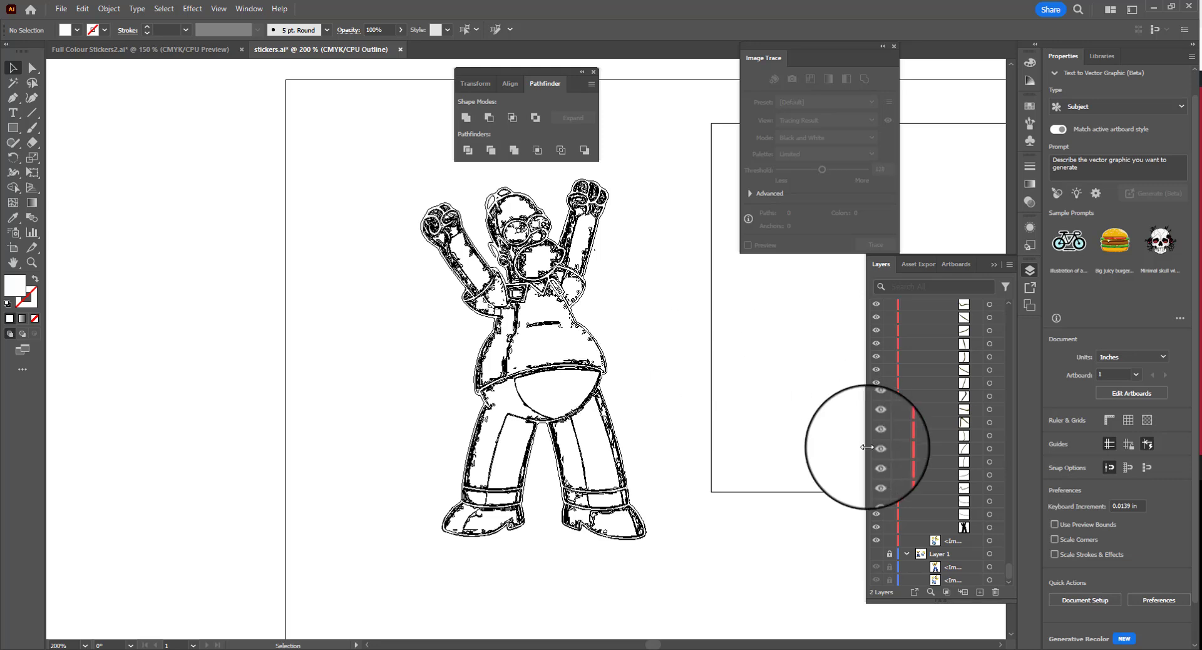
# - Unite all the traced paths of the raised-fists Homer into one silhouette shape
pyautogui.click(592, 249)
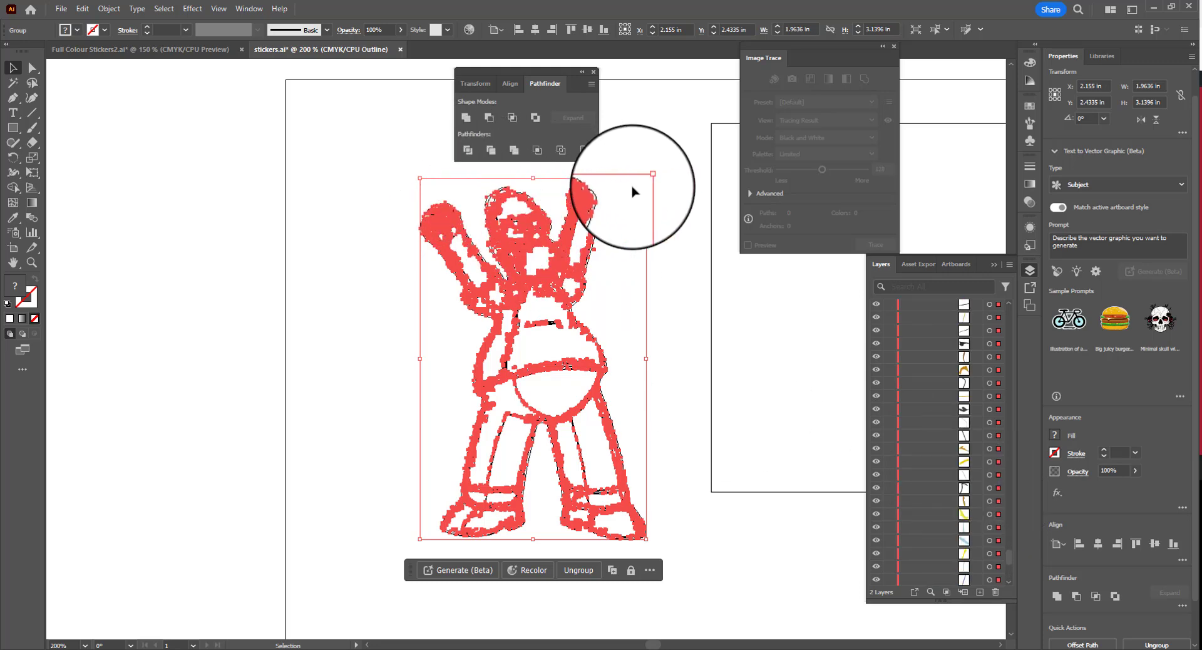
pyautogui.scroll(-10, 1012, 435)
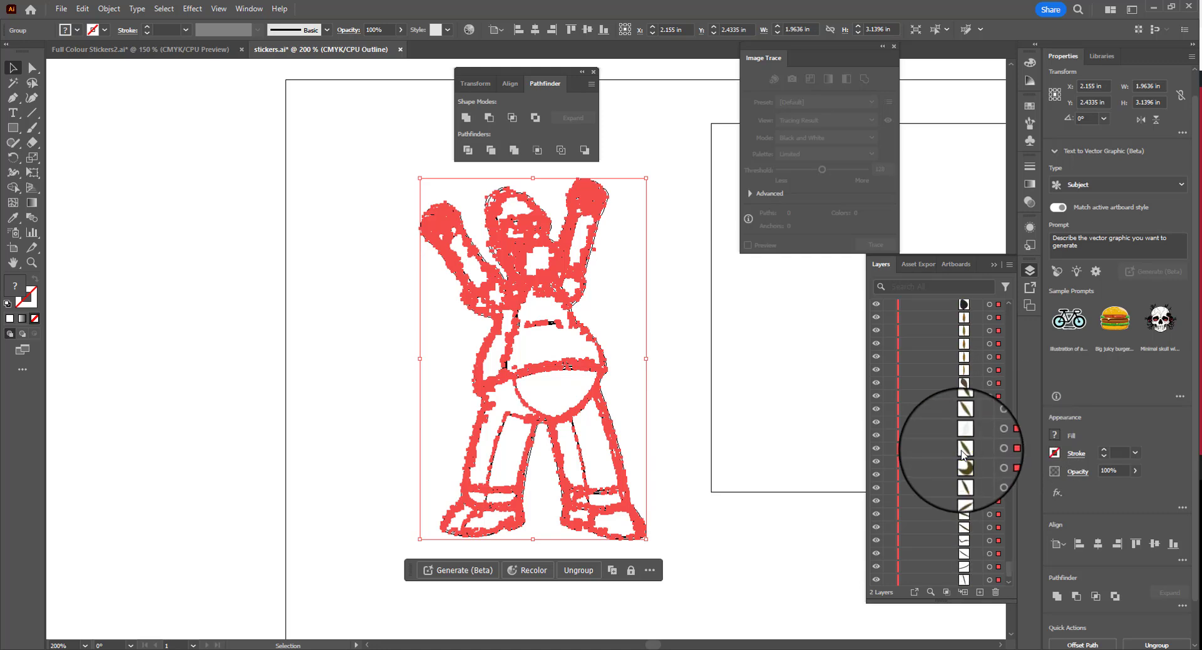
pyautogui.click(680, 374)
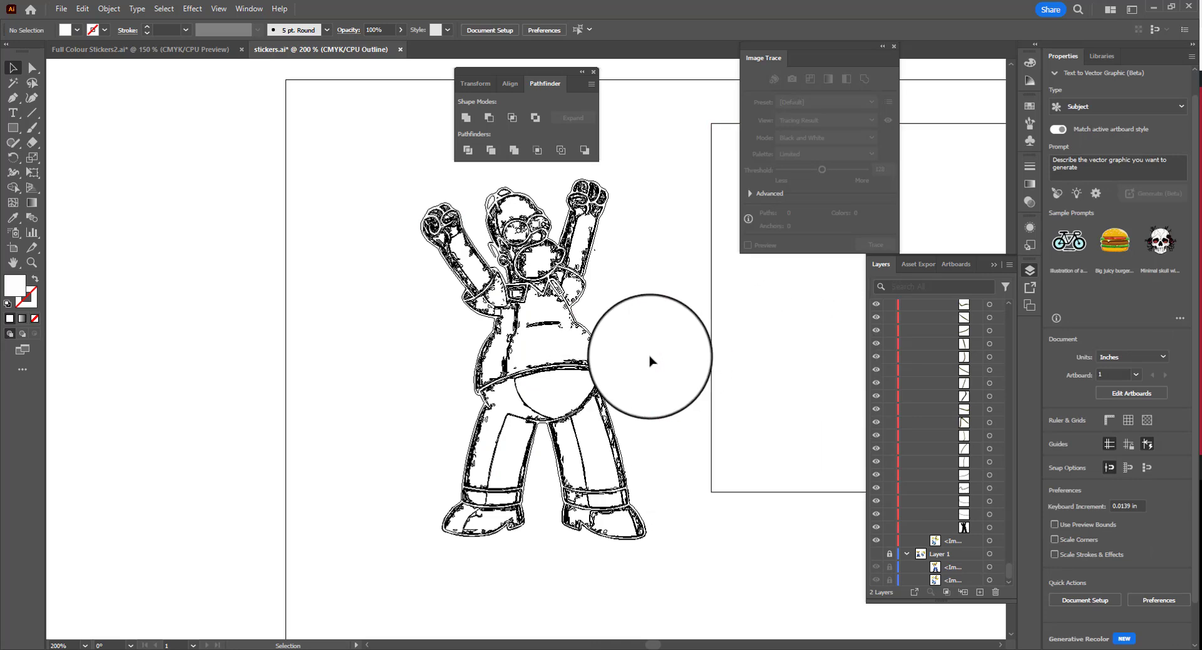
pyautogui.click(607, 361)
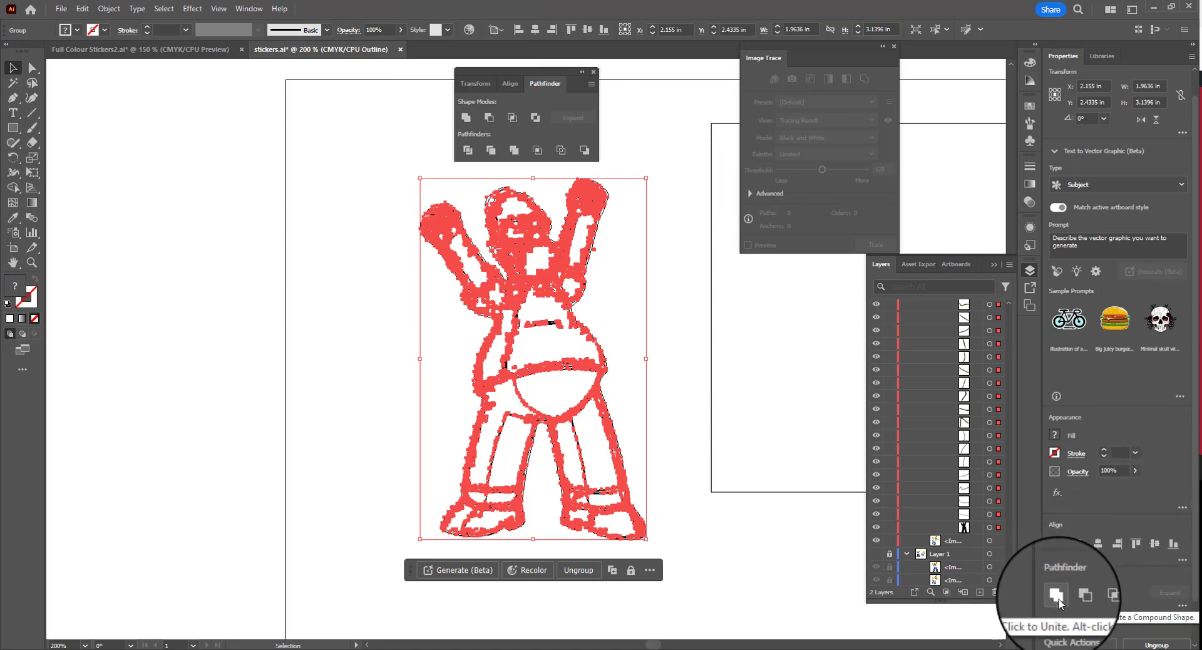
pyautogui.click(463, 121)
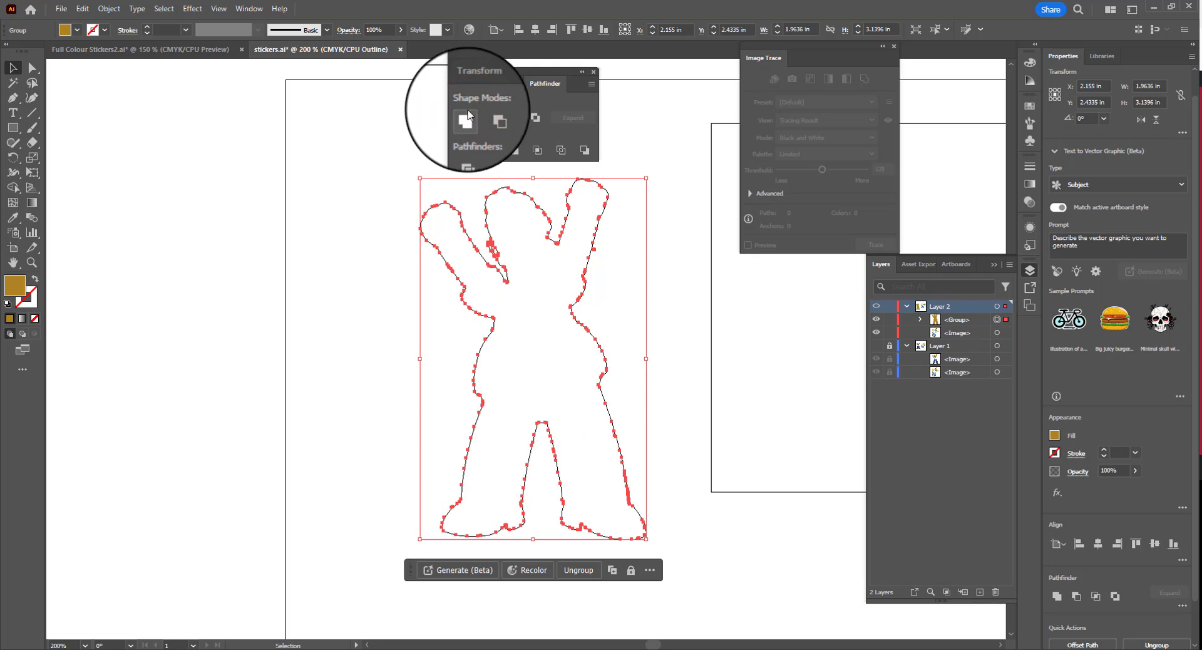
# - Inspect the united outline up close, deselect it, and show both Layer 1 and Layer 2 in preview mode
pyautogui.hotkey('ctrl', '+')
pyautogui.hotkey('ctrl', '+')
pyautogui.hotkey('ctrl', '+')
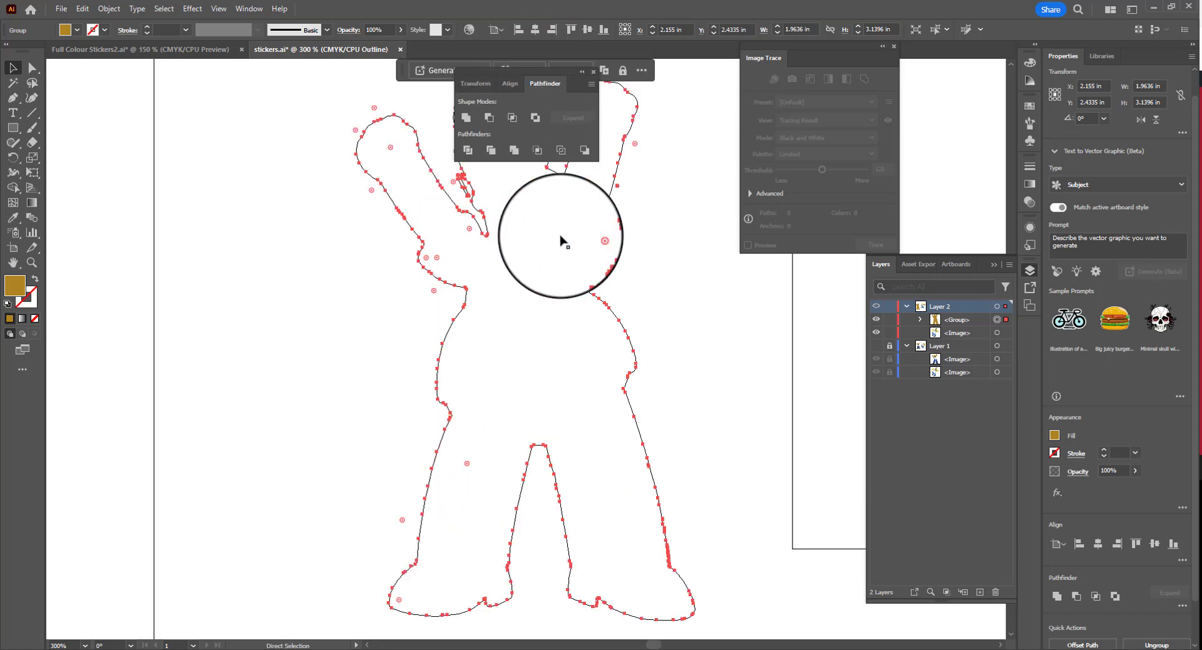
pyautogui.press('space')
pyautogui.moveTo(549, 259); pyautogui.dragTo(621, 649)
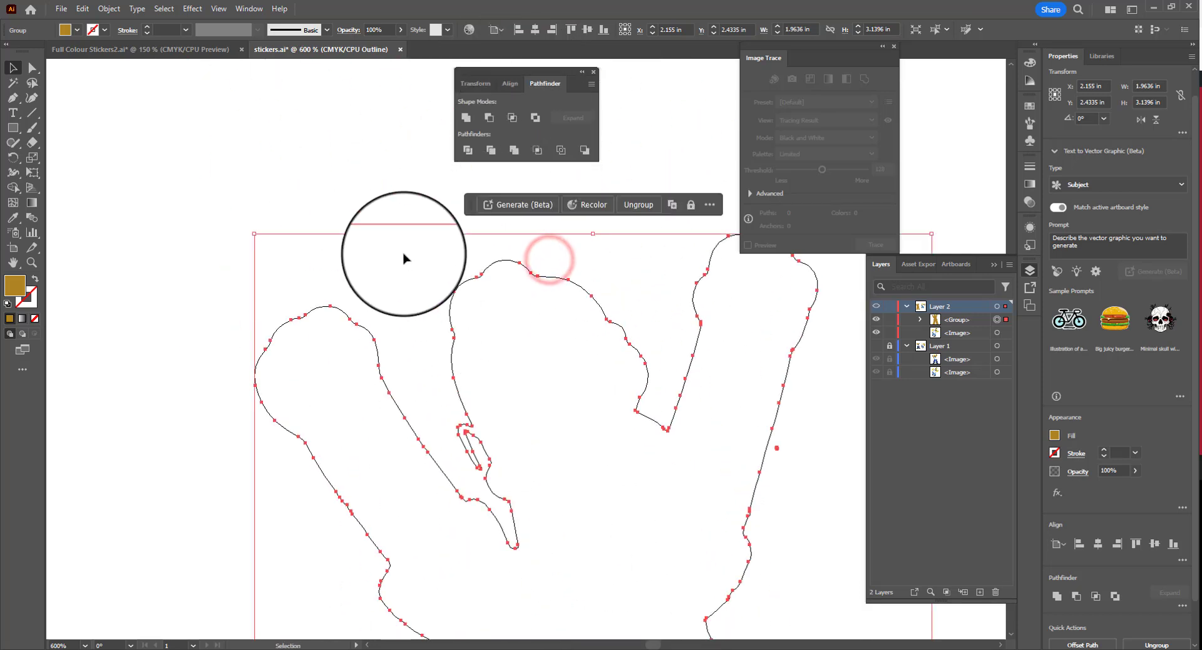
pyautogui.click(403, 253)
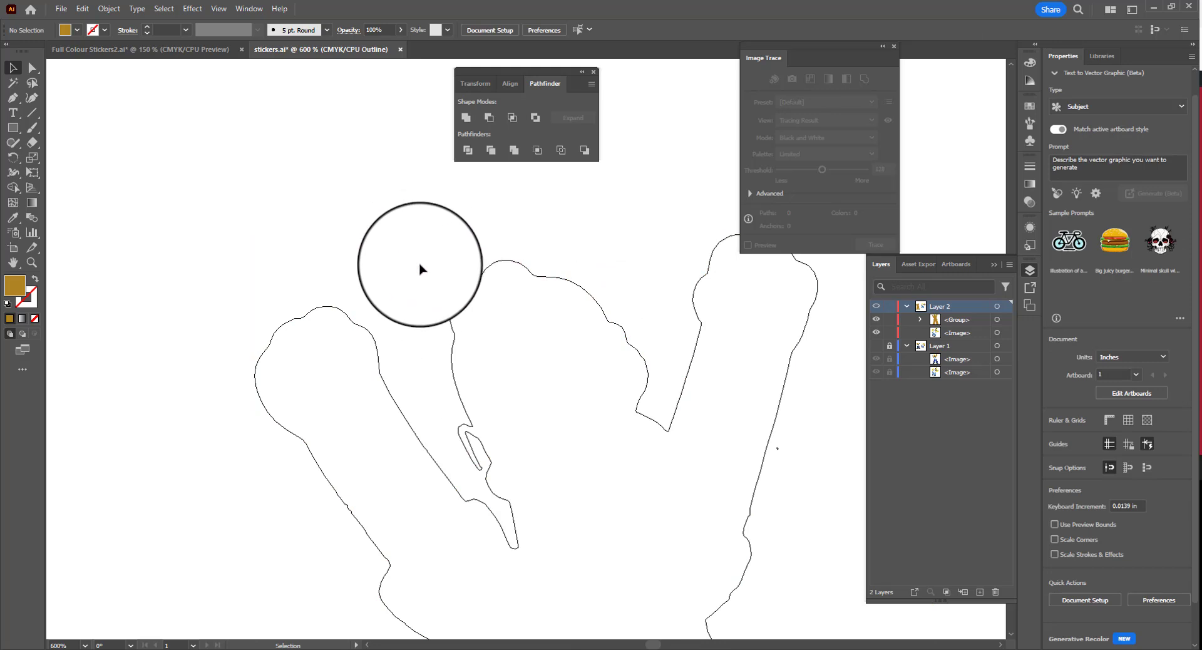
pyautogui.click(874, 345)
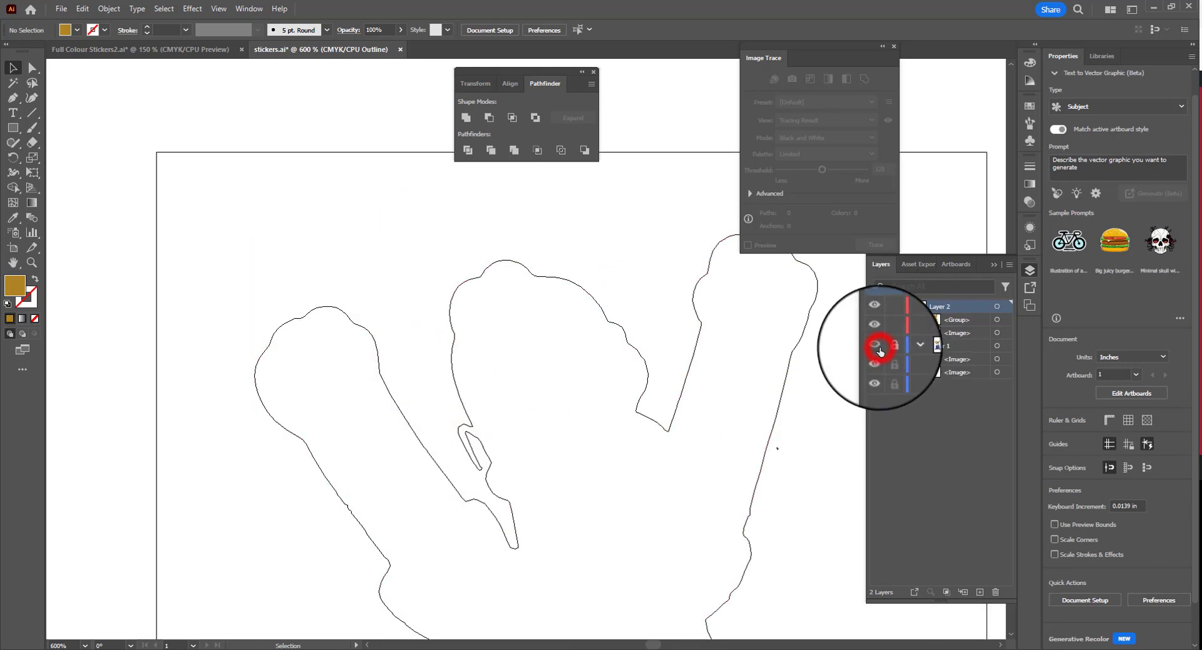
pyautogui.click(878, 306)
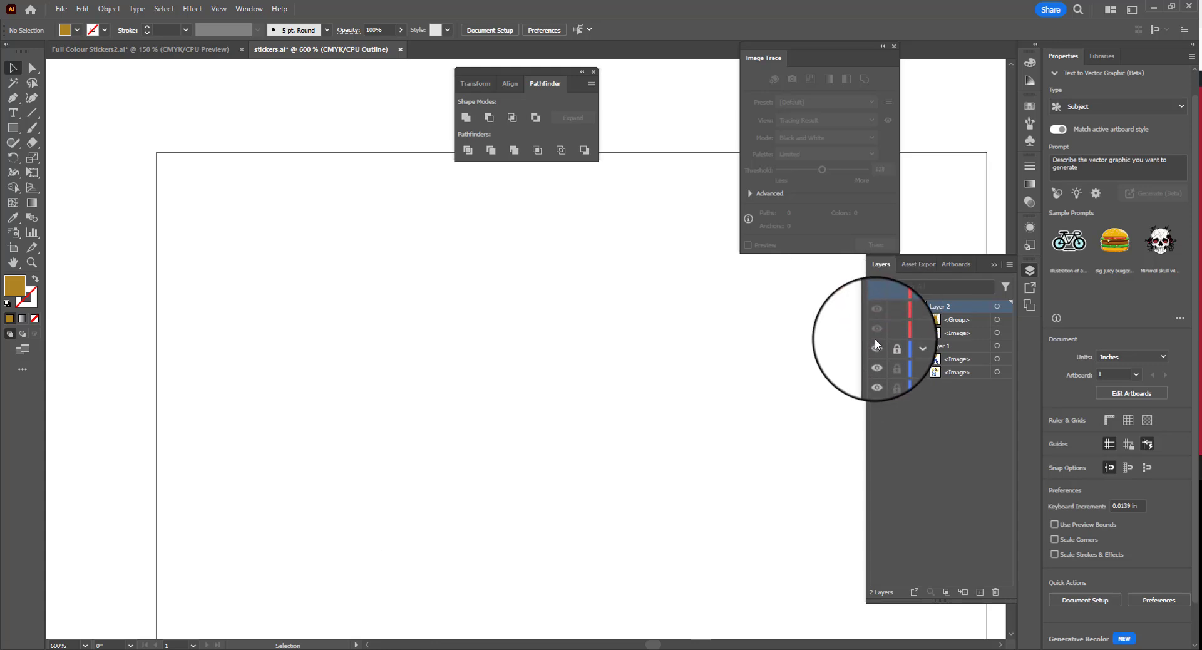
pyautogui.hotkey('ctrl', 'y')
pyautogui.click(877, 306)
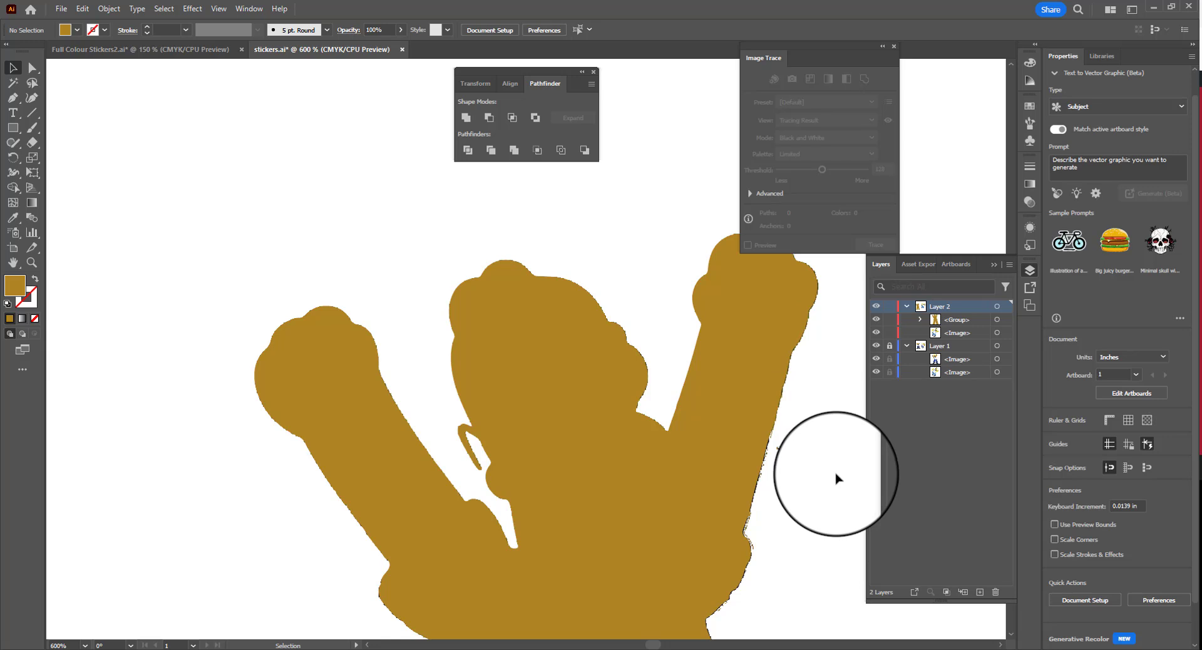
# - Set the fill of the united Homer silhouette to None
pyautogui.click(806, 328)
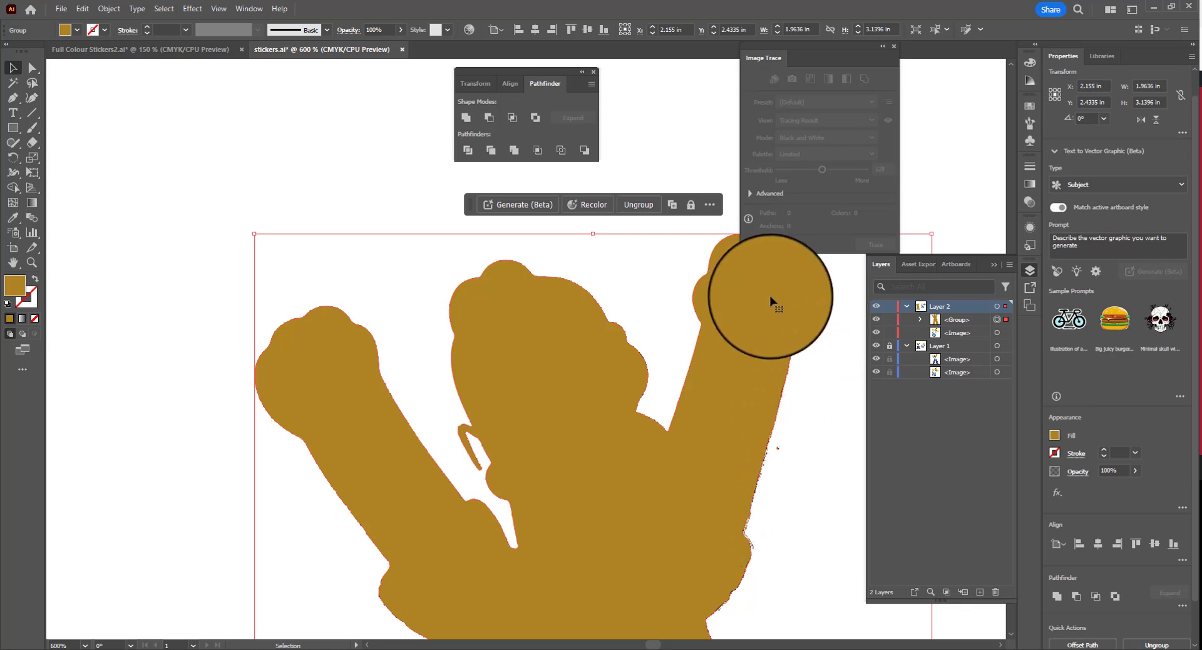
pyautogui.click(1054, 435)
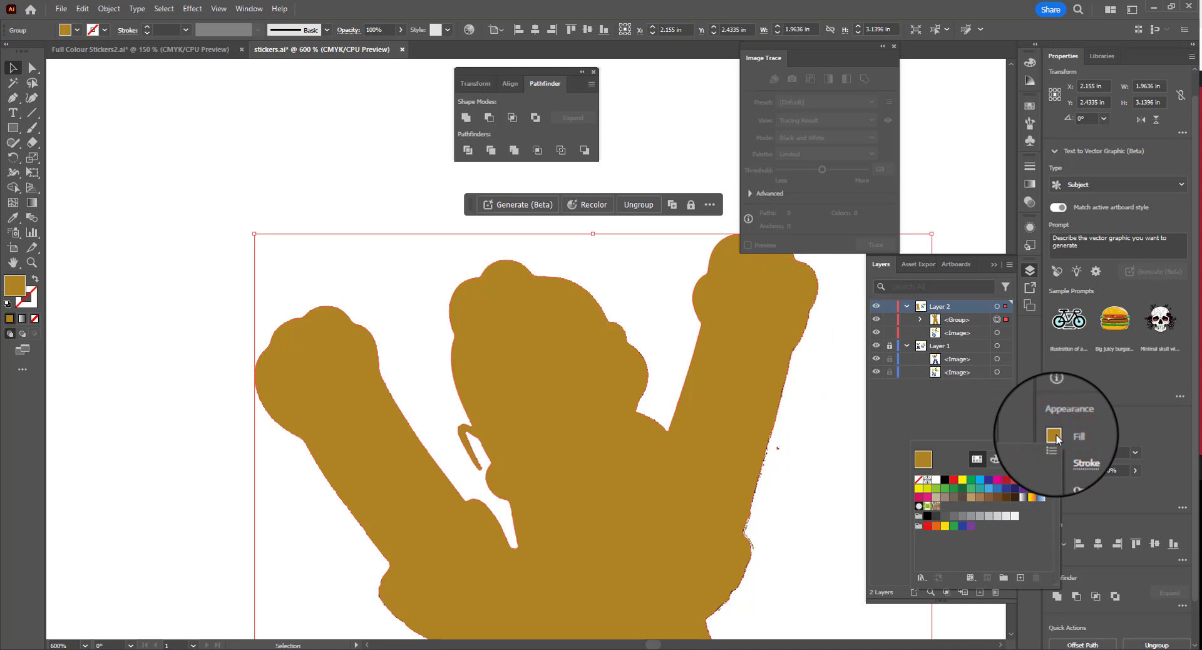
pyautogui.click(920, 481)
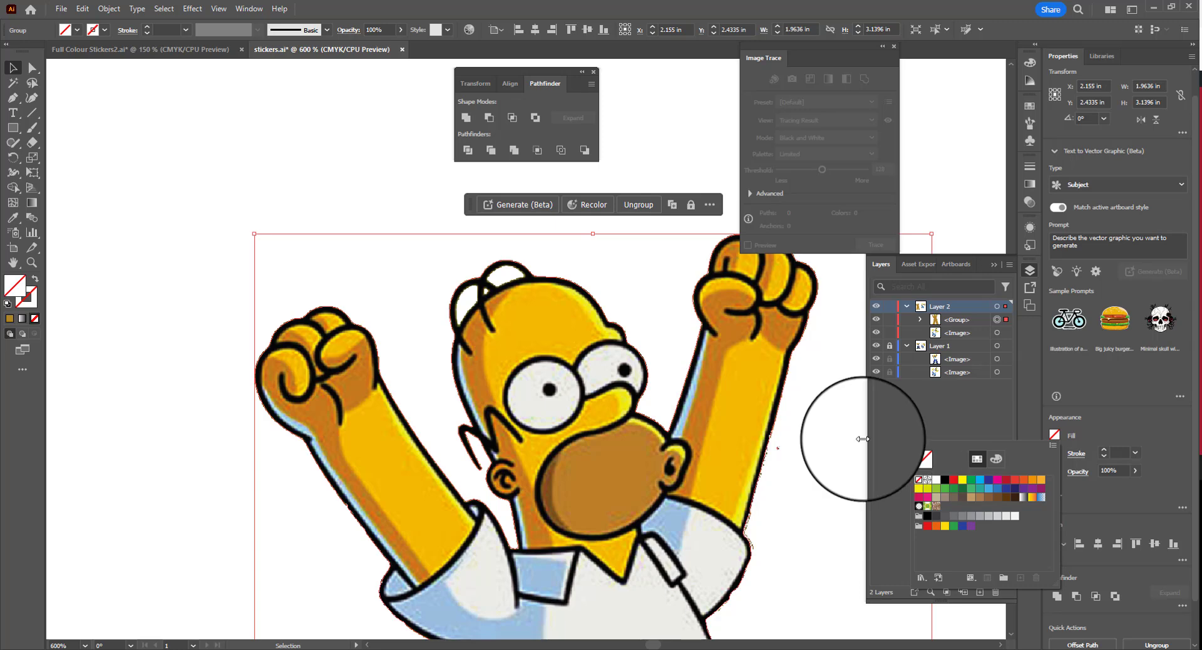
# - Display the document swatches and start loading another swatch library from file
pyautogui.click(249, 9)
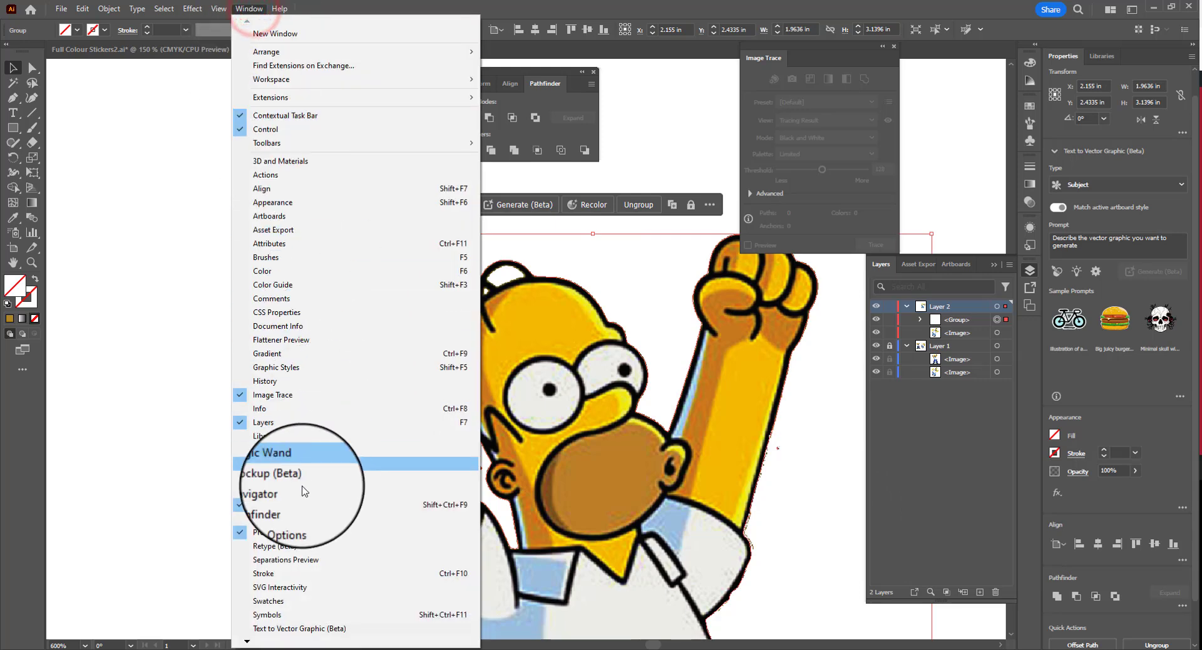
pyautogui.click(303, 601)
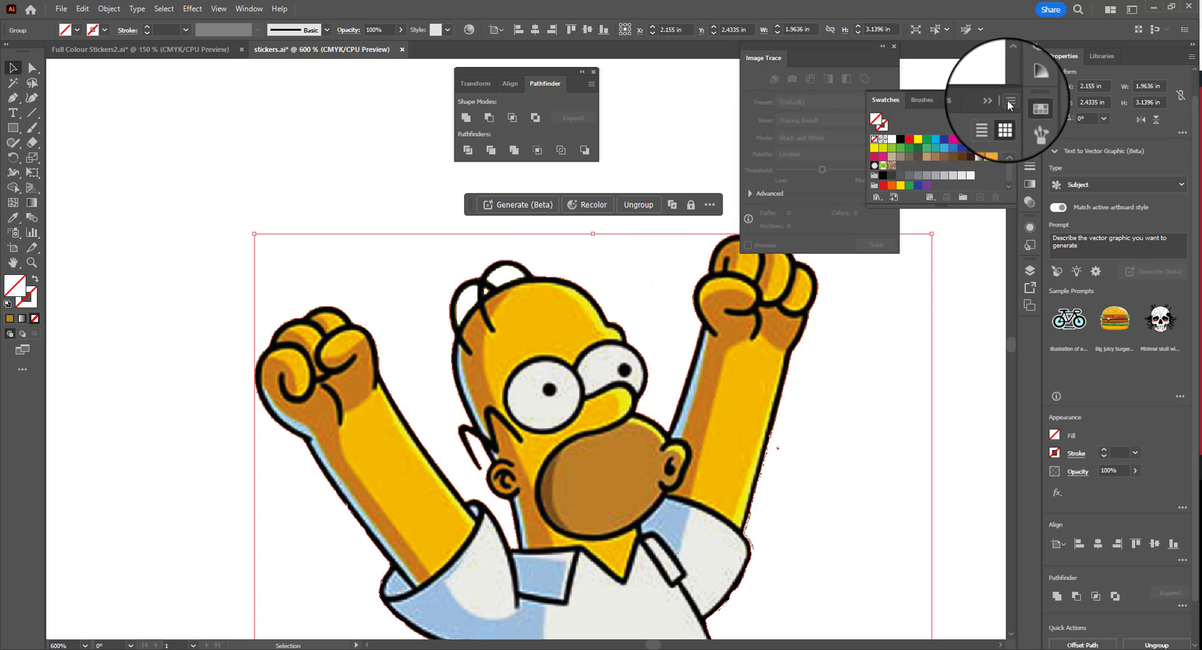
pyautogui.click(1009, 102)
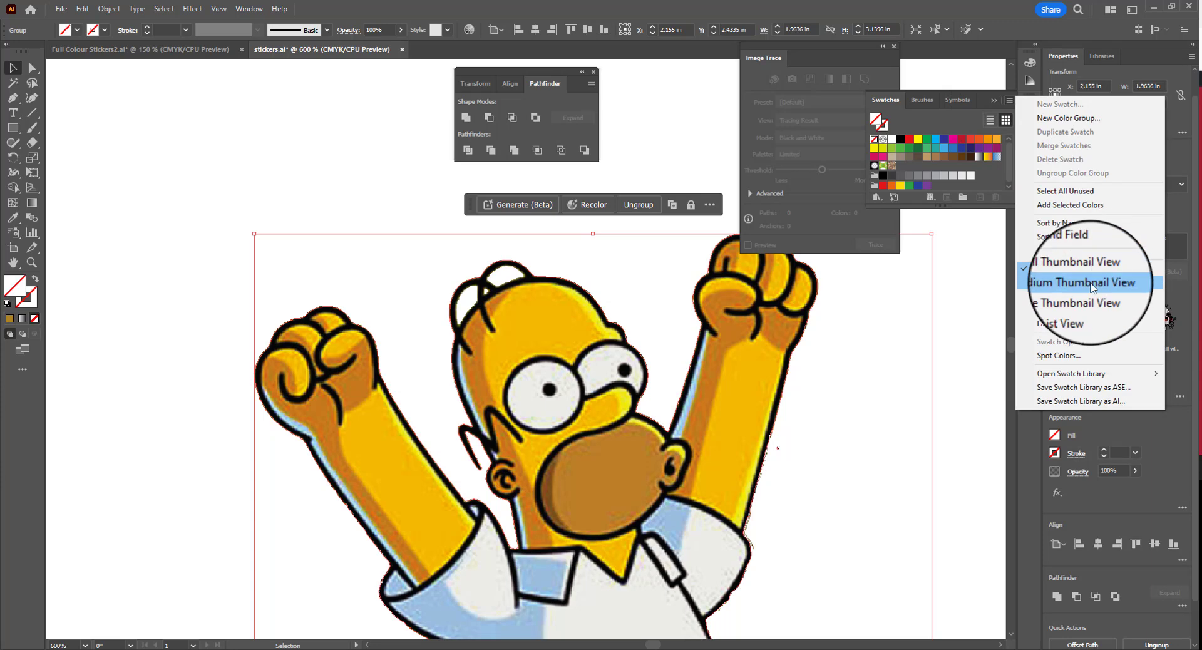
pyautogui.moveTo(1086, 375)
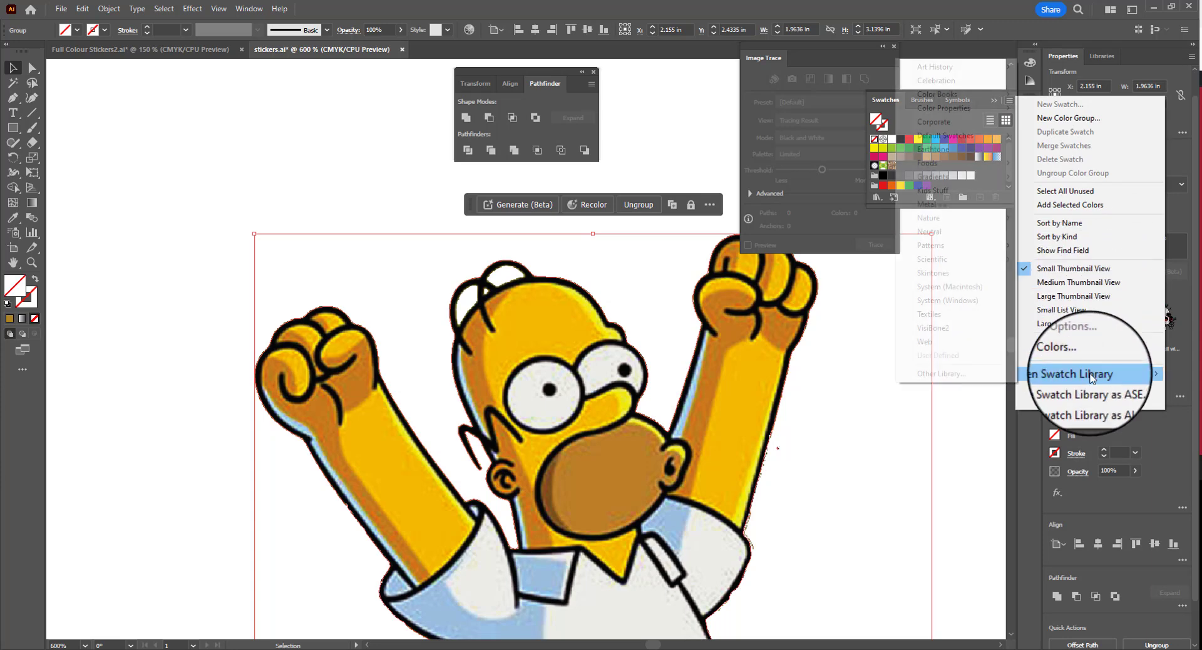
pyautogui.click(970, 379)
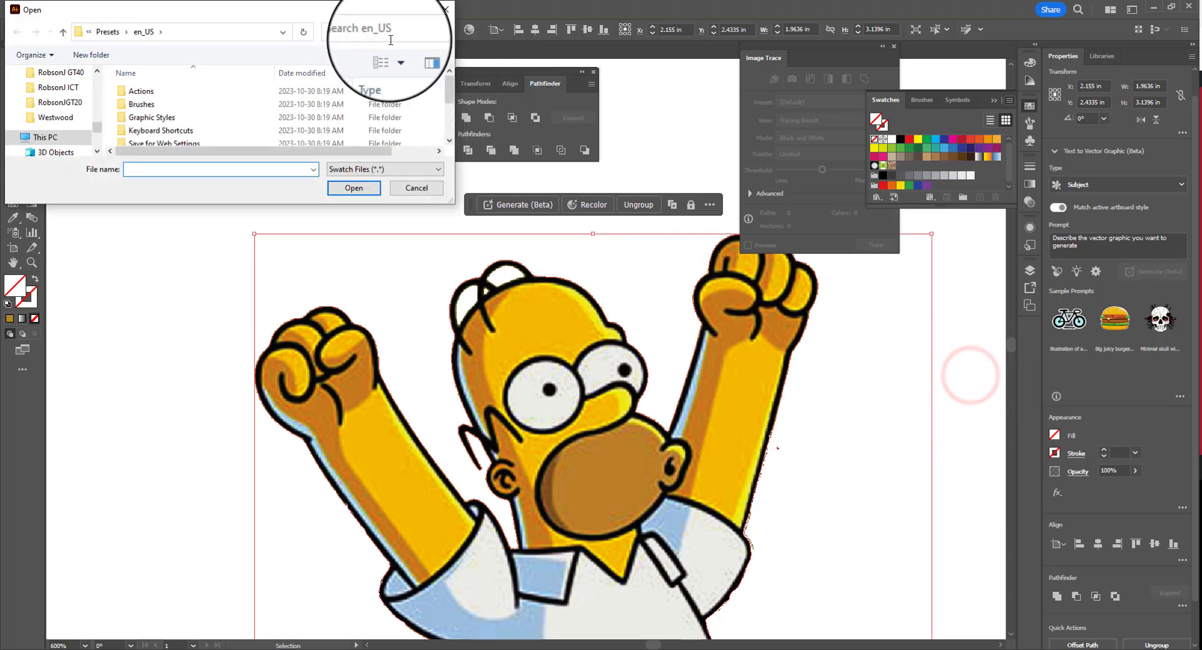
# - Look through the Downloads folder for the swatch library file
pyautogui.scroll(-3, 119, 122)
pyautogui.click(119, 117)
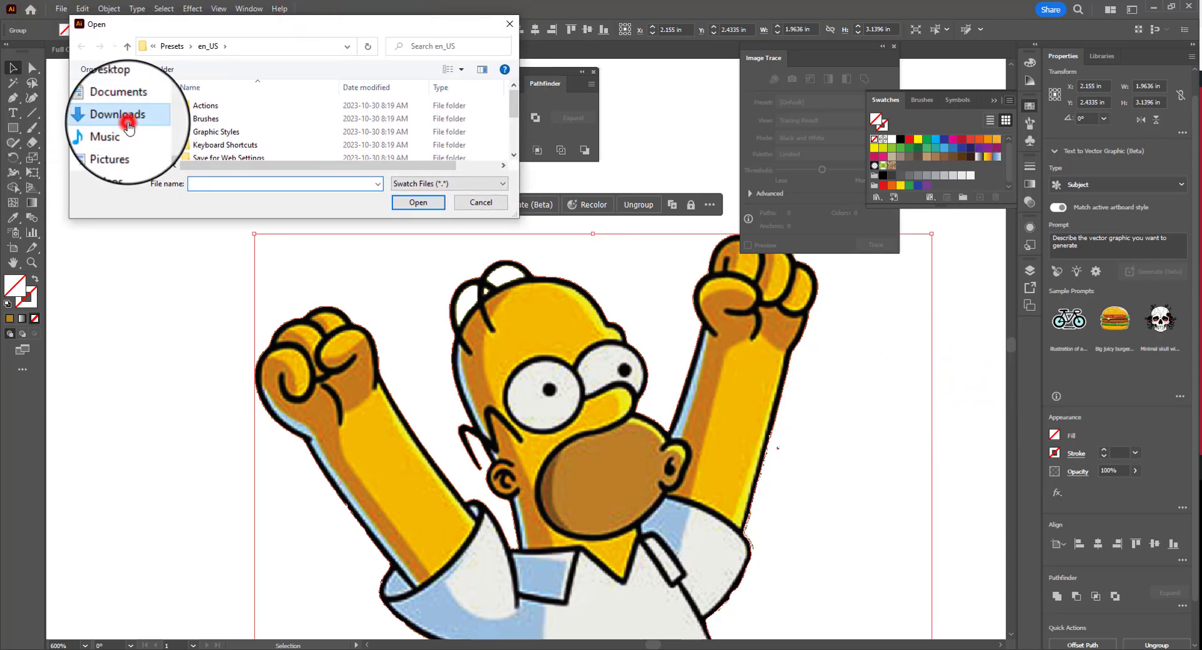
pyautogui.click(514, 166)
pyautogui.click(513, 166)
pyautogui.click(514, 166)
pyautogui.click(513, 166)
pyautogui.moveTo(520, 217); pyautogui.dragTo(506, 516)
pyautogui.scroll(-10, 410, 426)
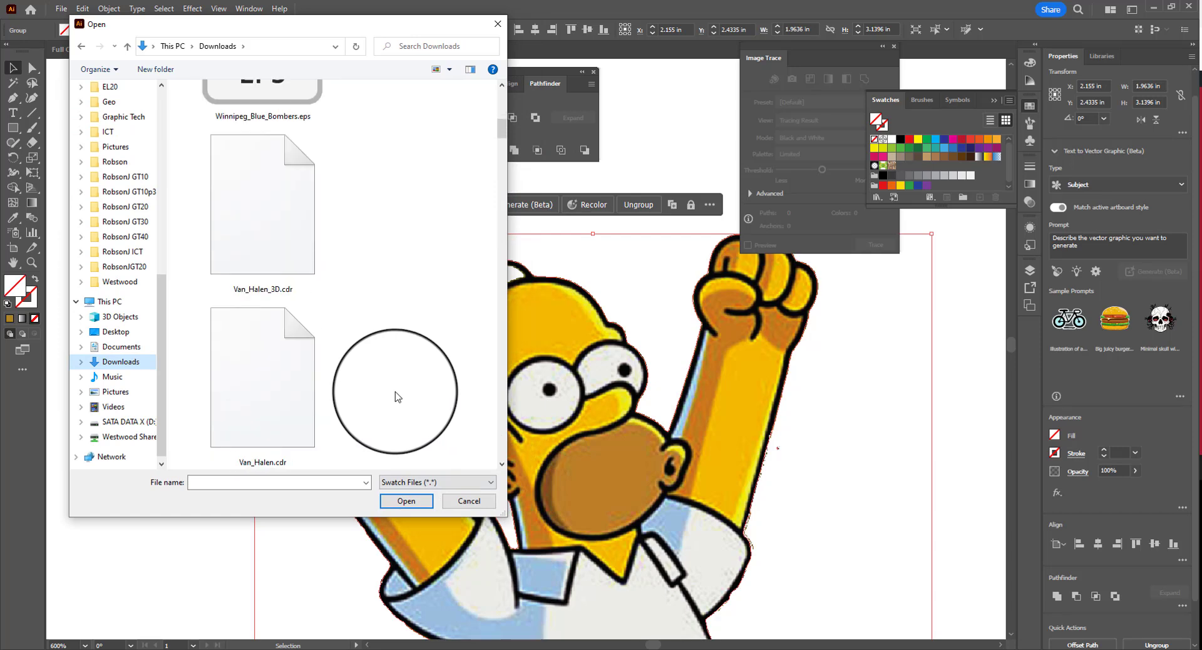
pyautogui.scroll(-3, 401, 393)
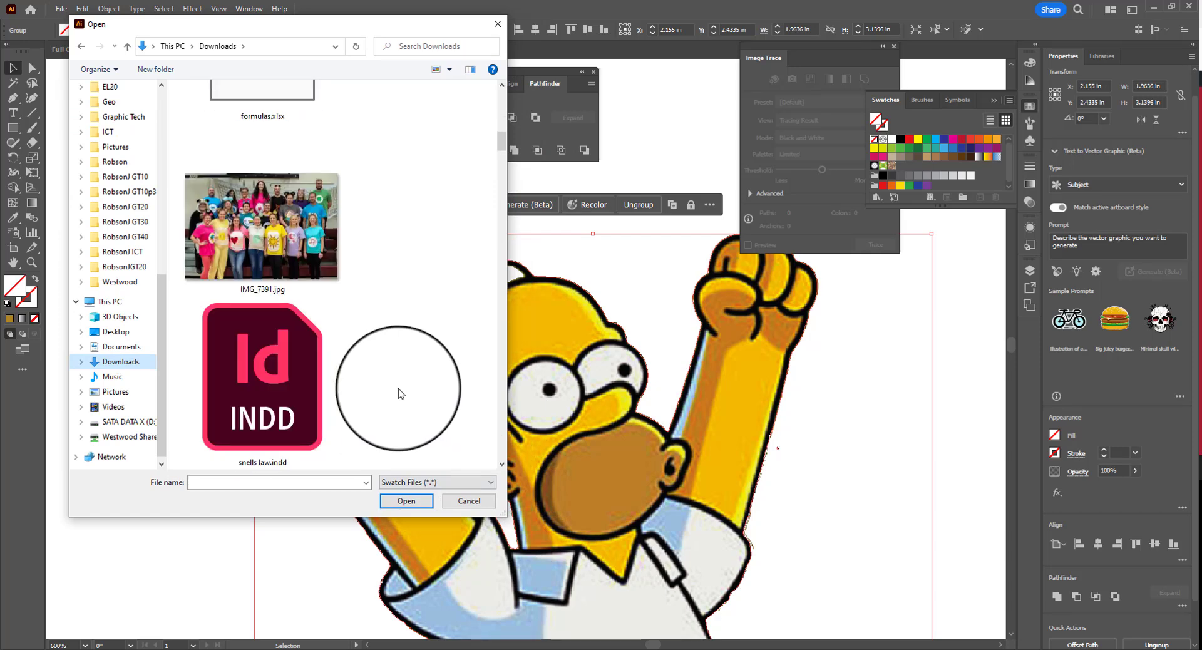
pyautogui.scroll(-8, 401, 393)
pyautogui.scroll(-8, 401, 393)
pyautogui.scroll(-8, 400, 393)
pyautogui.scroll(10, 401, 390)
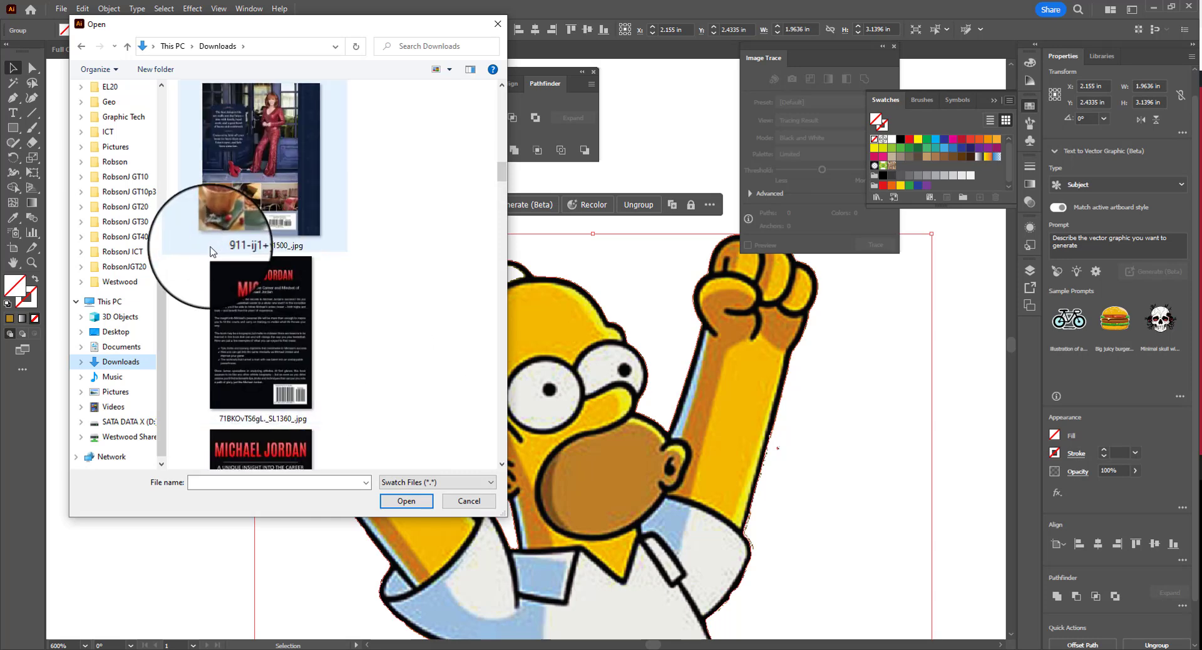
# - Load the swatch library Roland VersaWorks.ai from the GT20handOut folder inside _handOut
pyautogui.moveTo(161, 283); pyautogui.dragTo(187, 112)
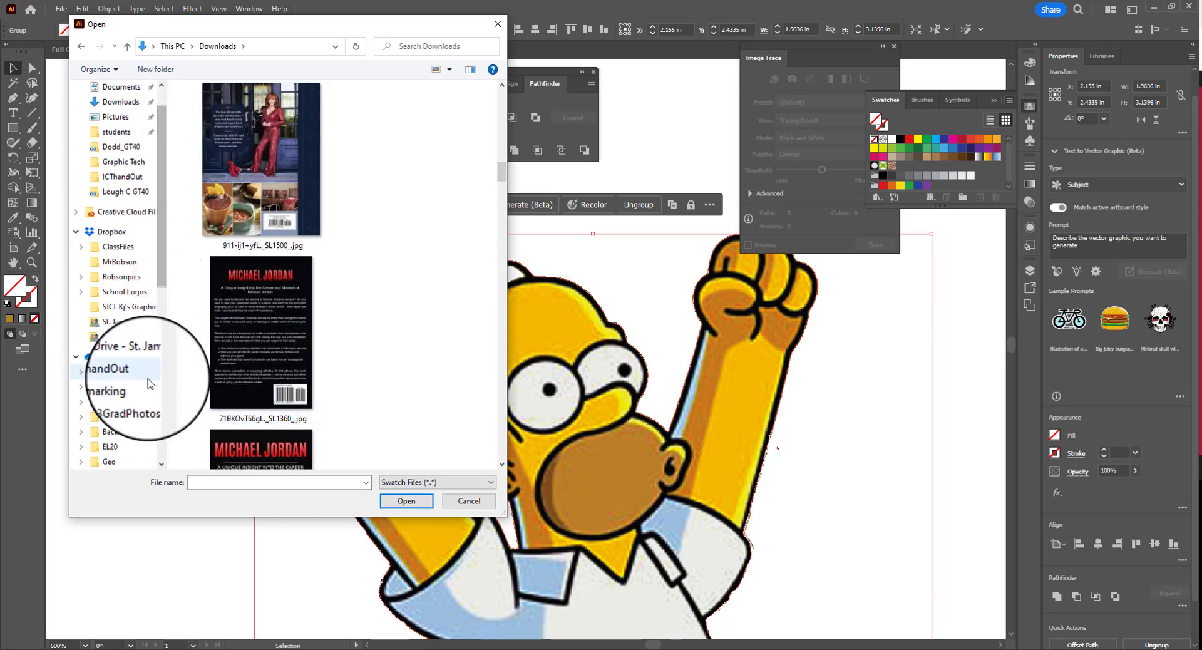
pyautogui.click(110, 374)
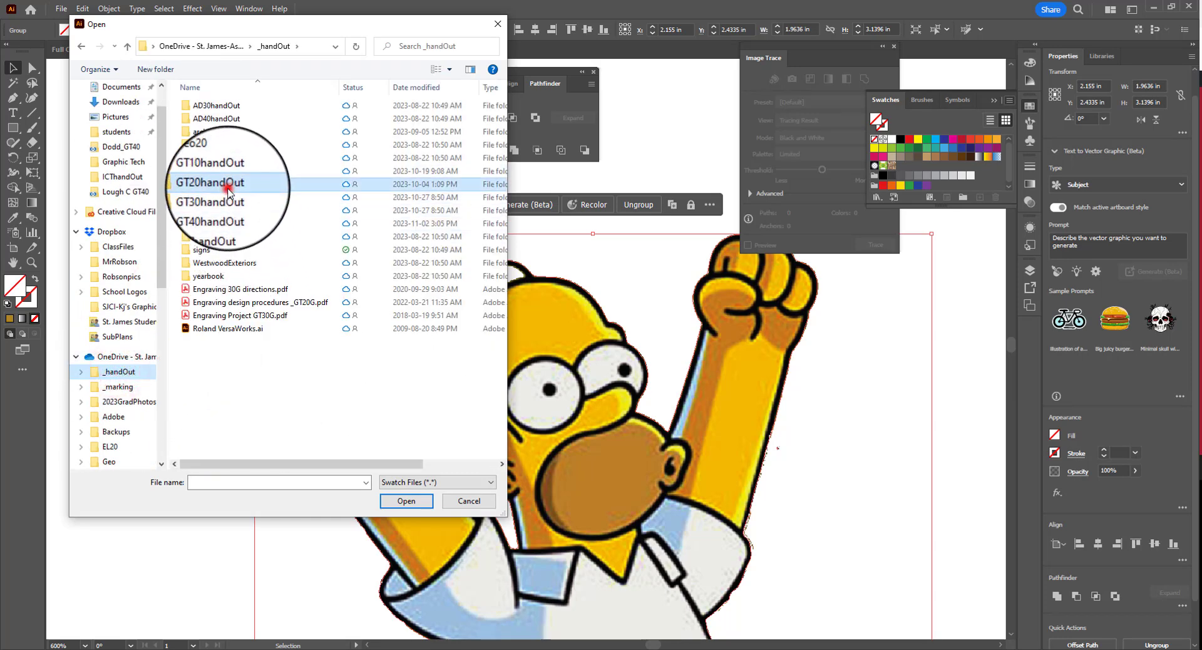
pyautogui.doubleClick(228, 188)
pyautogui.click(228, 157)
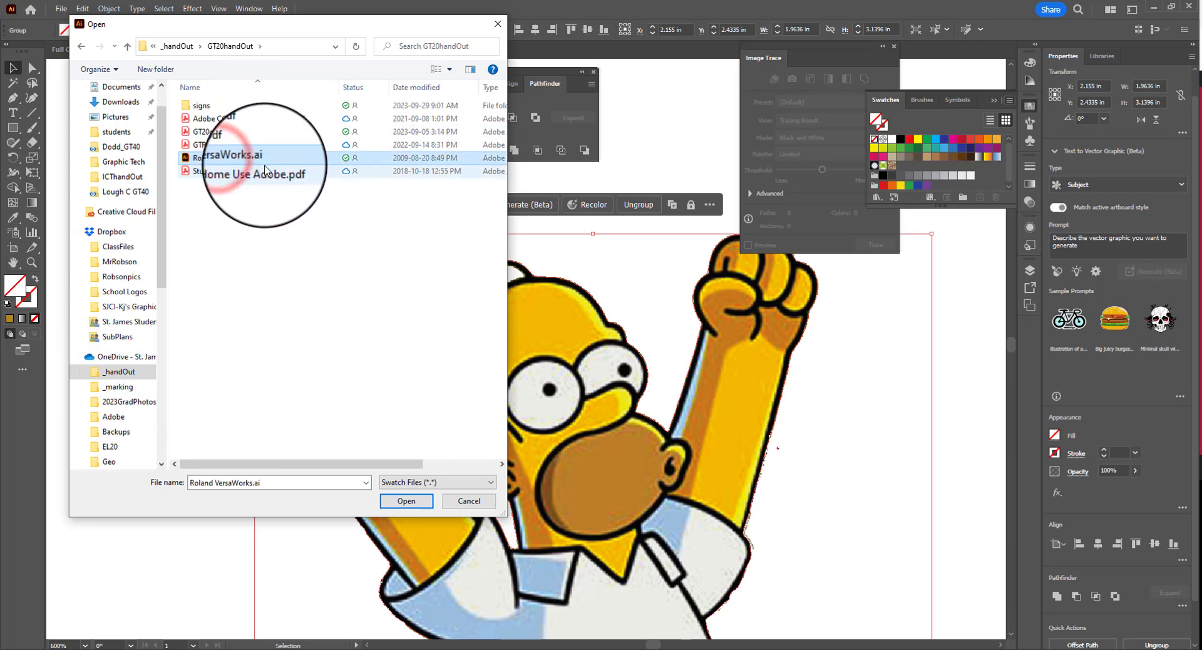
pyautogui.click(406, 501)
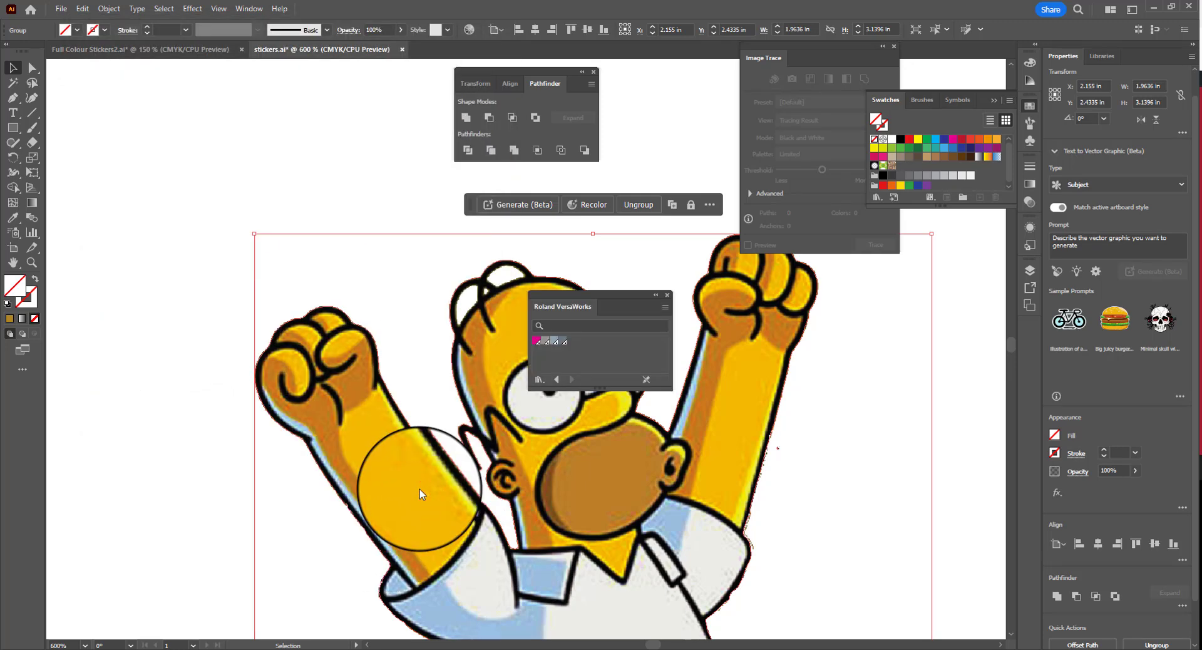
# - Place the Roland VersaWorks library below the document swatches and add its magenta swatch to them
pyautogui.moveTo(598, 293)
pyautogui.mouseDown()
pyautogui.moveTo(629, 274)
pyautogui.moveTo(849, 224)
pyautogui.moveTo(945, 266)
pyautogui.moveTo(933, 227)
pyautogui.mouseUp()
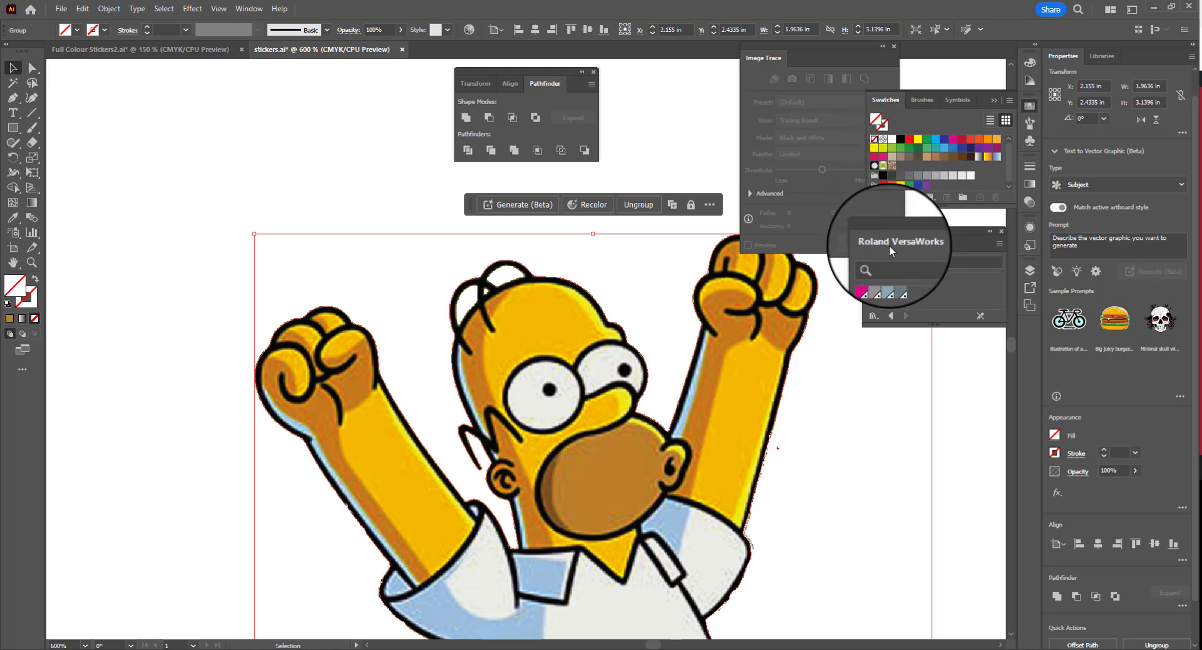
pyautogui.click(871, 276)
pyautogui.moveTo(876, 269); pyautogui.dragTo(902, 164)
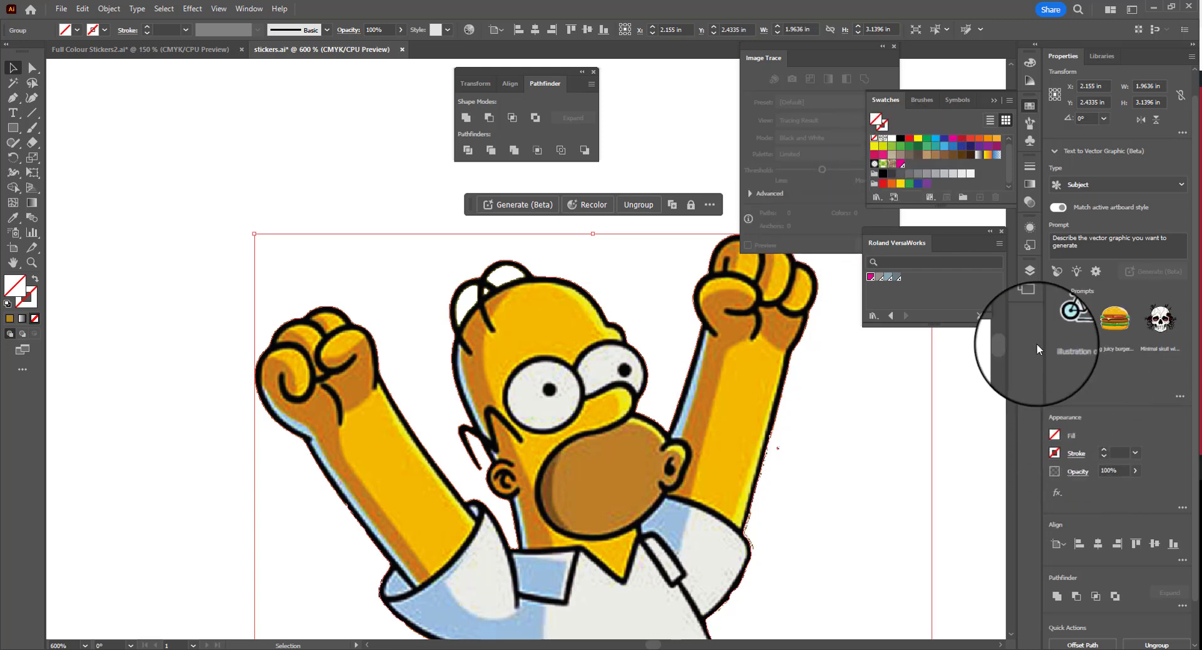
# - Apply the magenta Roland VersaWorks cut swatch to the outline group's stroke and set the stroke weight to 0.25 pt
pyautogui.click(1055, 452)
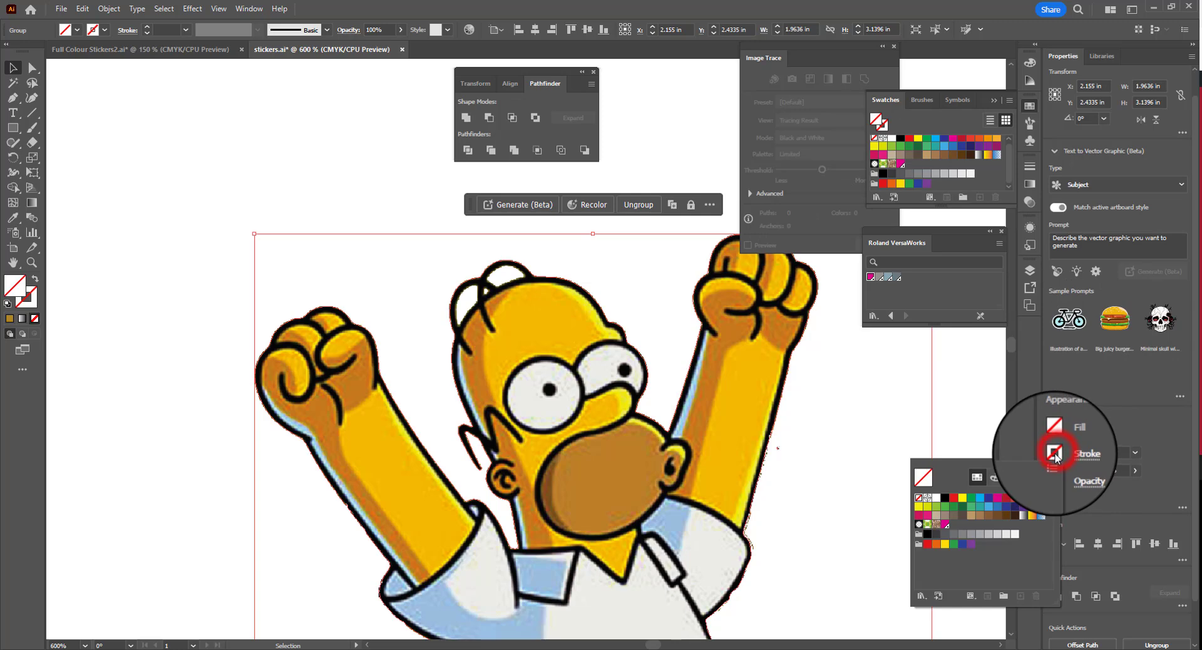
pyautogui.click(945, 524)
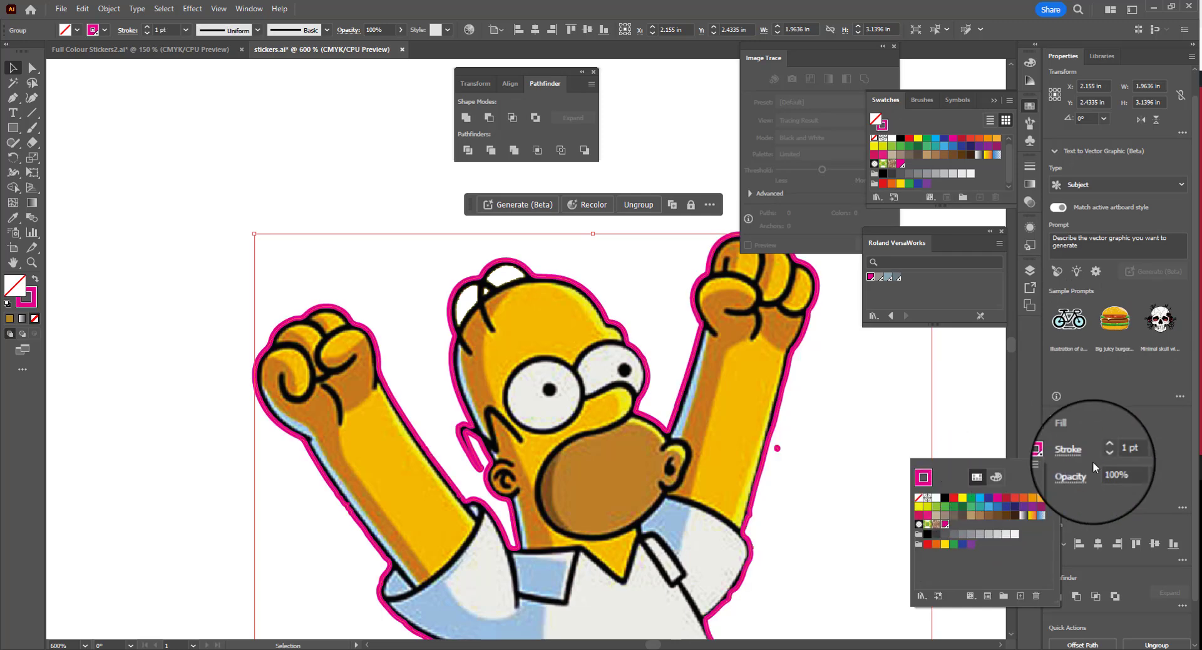
pyautogui.click(1135, 452)
pyautogui.click(1135, 452)
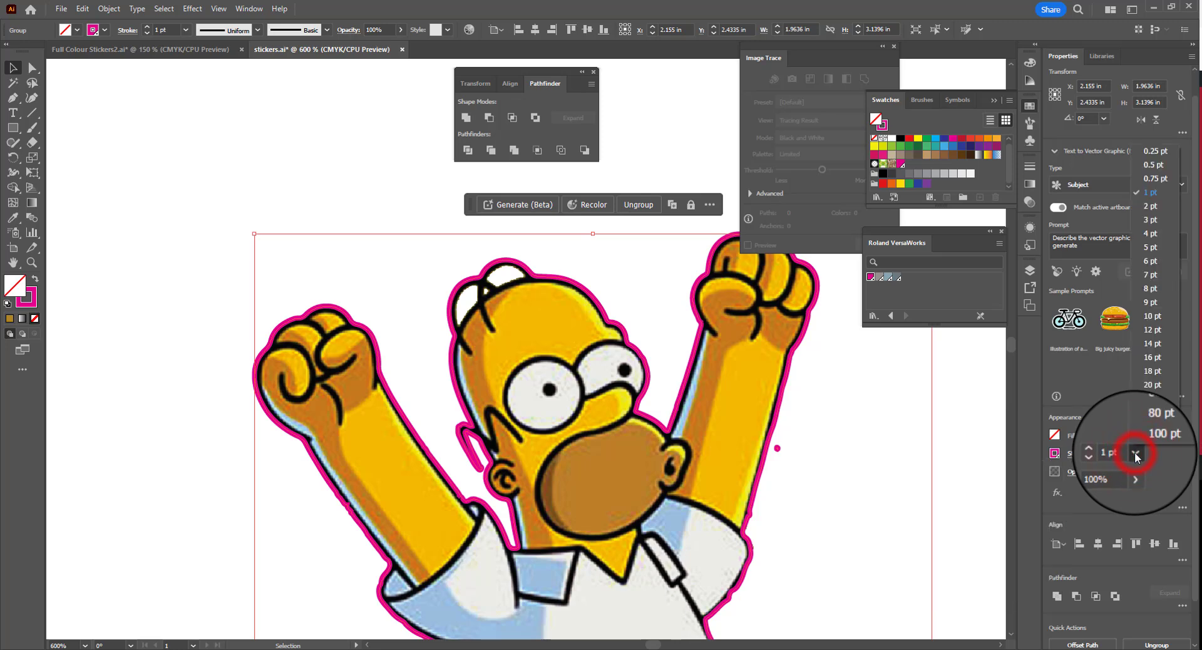
pyautogui.click(1170, 153)
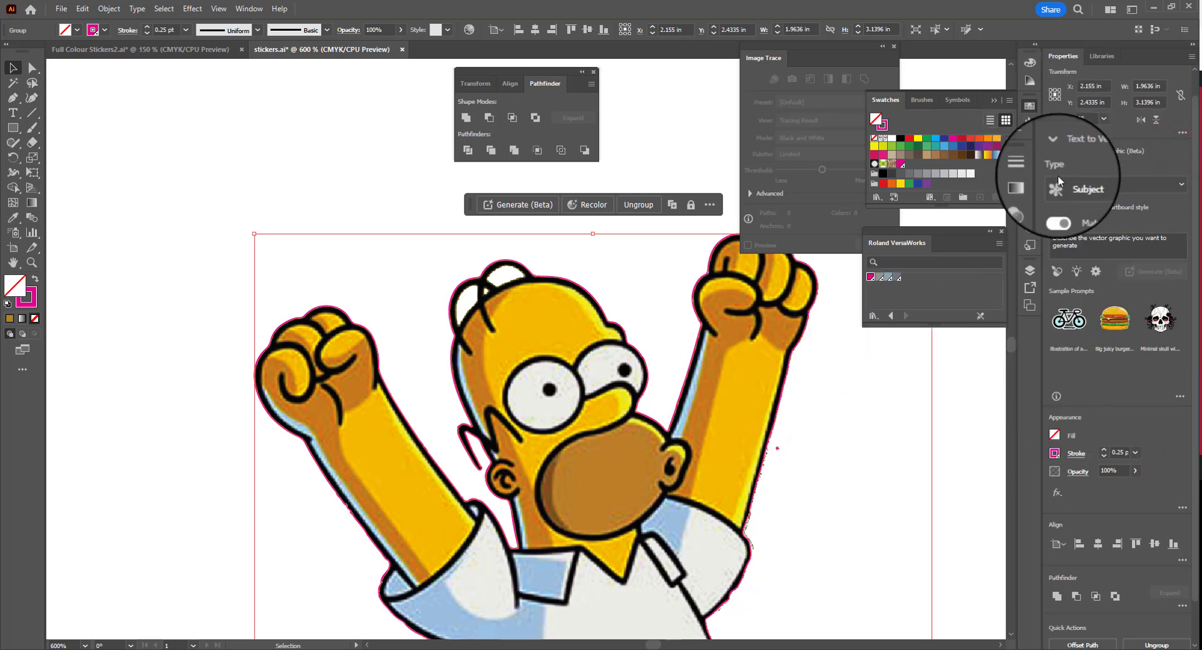
# - Hide and reshow Layer 1 to inspect the cut outline on its own, and expand the outline group in Layer 2
pyautogui.click(1031, 271)
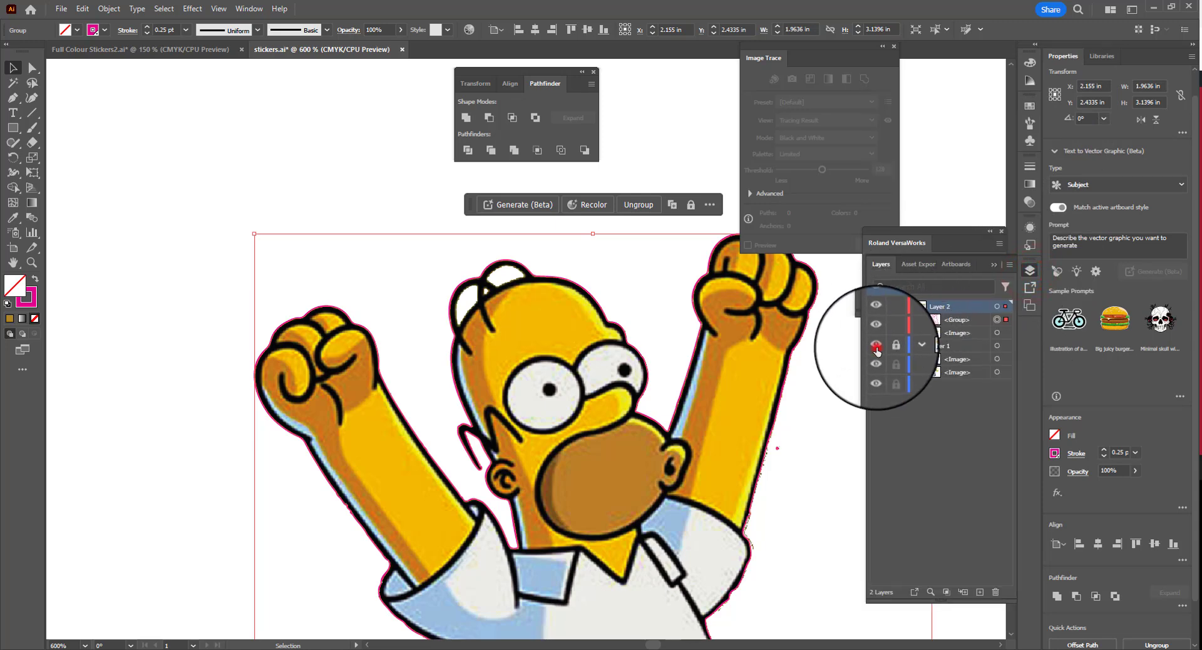
pyautogui.keyDown('ctrl'); pyautogui.click(876, 348); pyautogui.keyUp('ctrl')
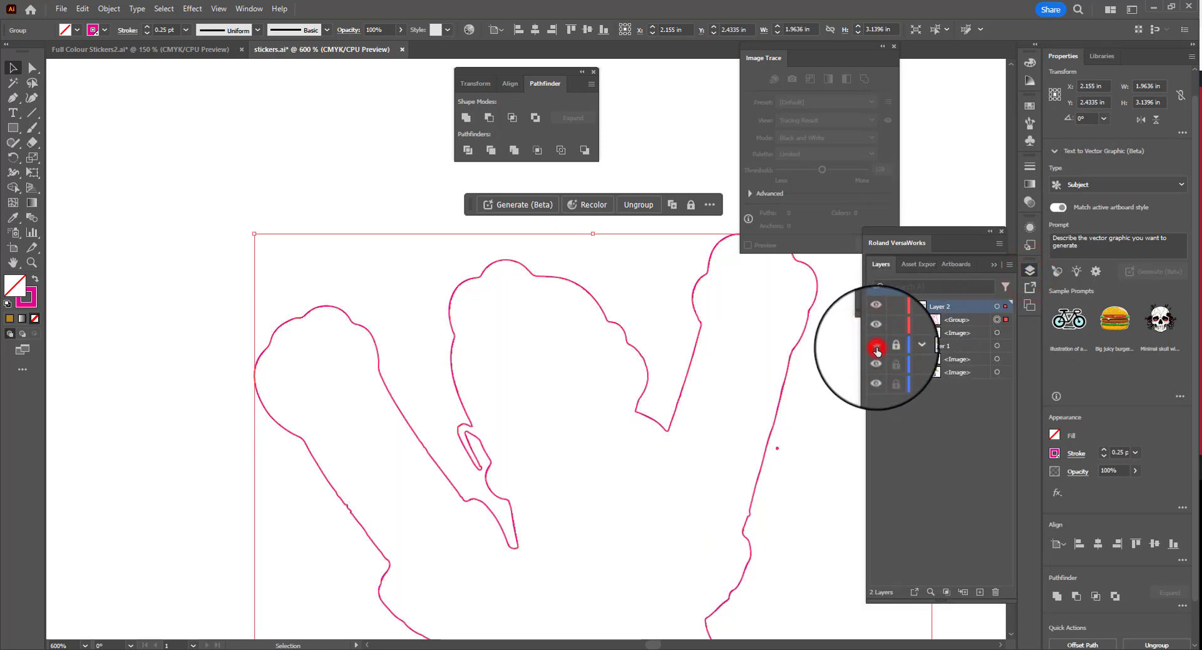
pyautogui.keyDown('ctrl'); pyautogui.click(877, 349); pyautogui.keyUp('ctrl')
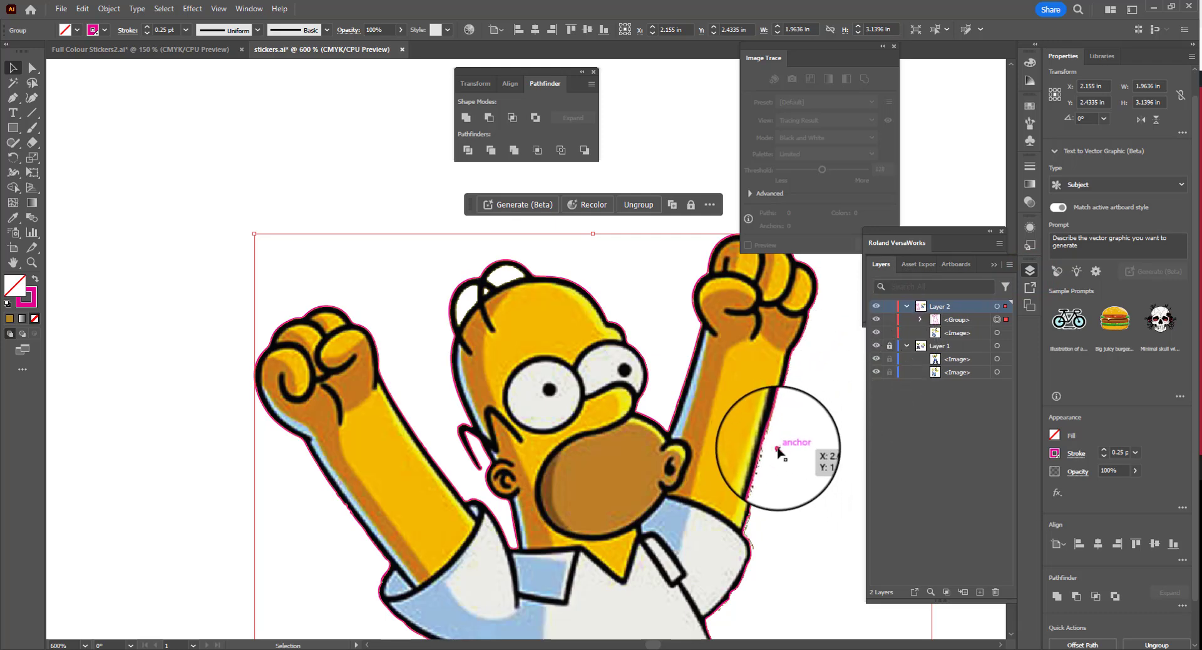
pyautogui.click(920, 319)
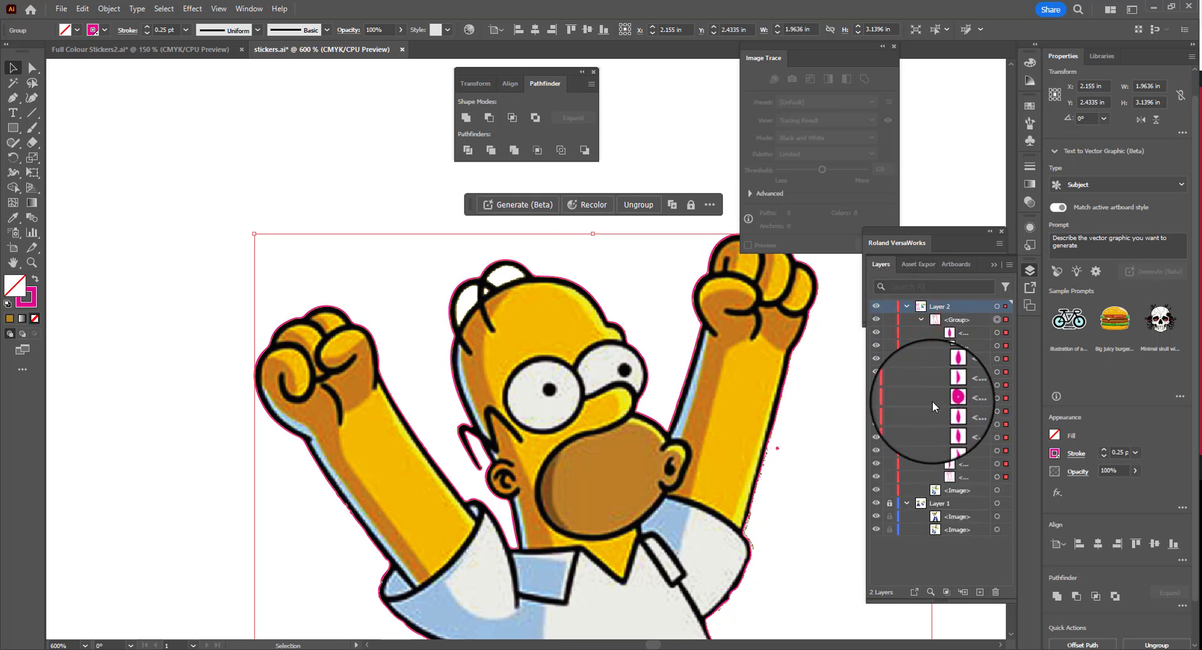
# - Examine the stray specks around the figure up close and select the one beside the raised arm to see what it belongs to
pyautogui.hotkey('ctrl', '0')
pyautogui.hotkey('ctrl', '=')
pyautogui.hotkey('ctrl', '=')
pyautogui.hotkey('ctrl', '=')
pyautogui.hotkey('ctrl', '=')
pyautogui.hotkey('ctrl', '=')
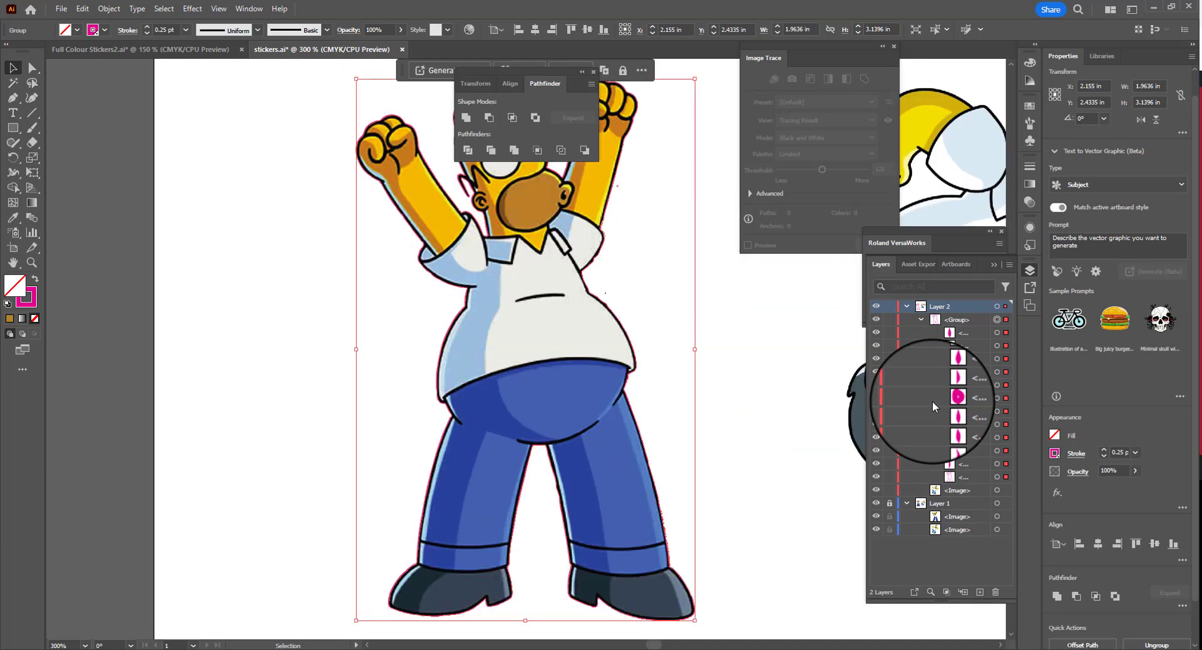
pyautogui.press('a')
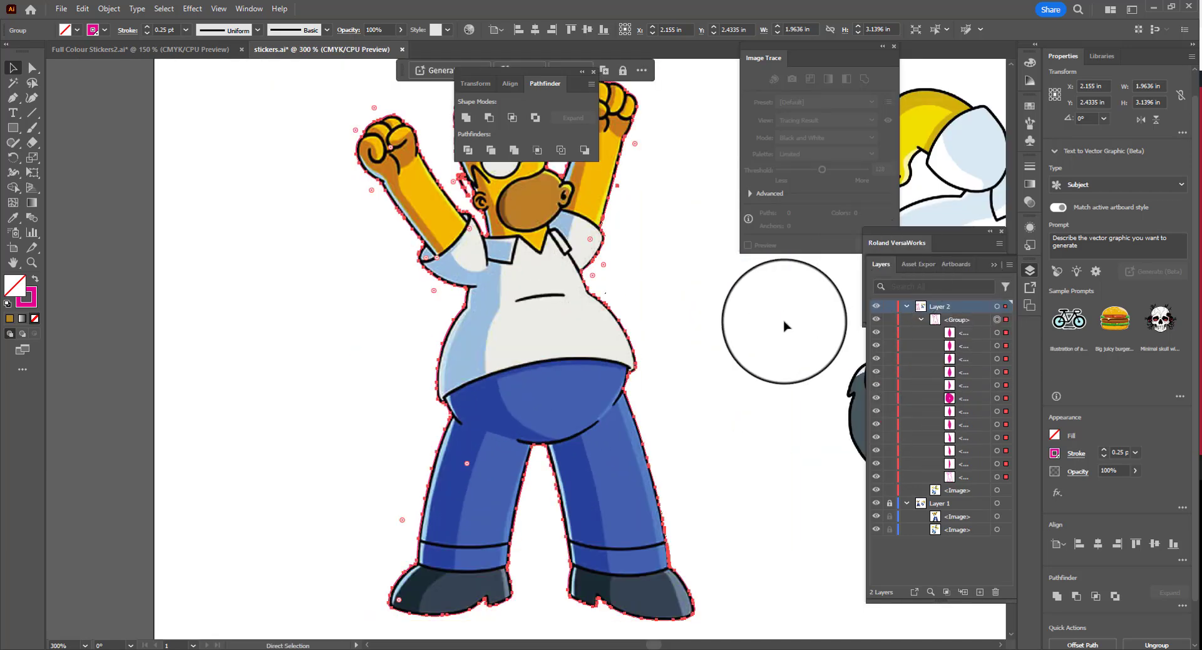
pyautogui.hotkey('ctrl', '=')
pyautogui.hotkey('ctrl', '=')
pyautogui.moveTo(710, 314); pyautogui.dragTo(536, 585)
pyautogui.press('v')
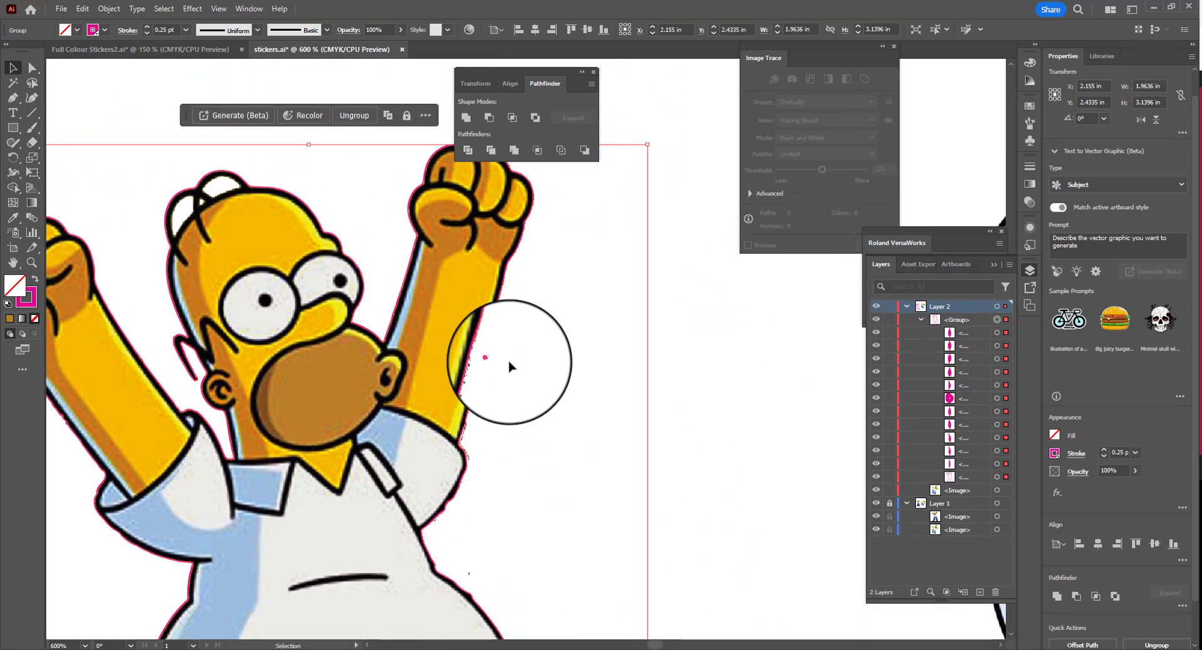
pyautogui.click(511, 365)
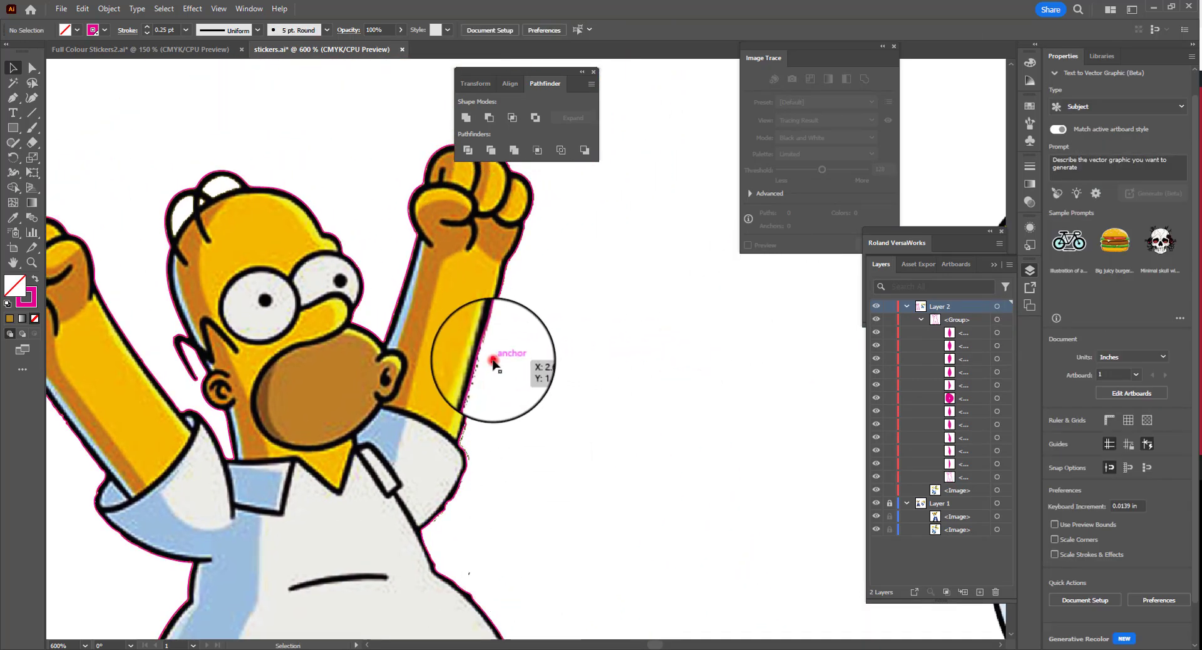
pyautogui.click(493, 362)
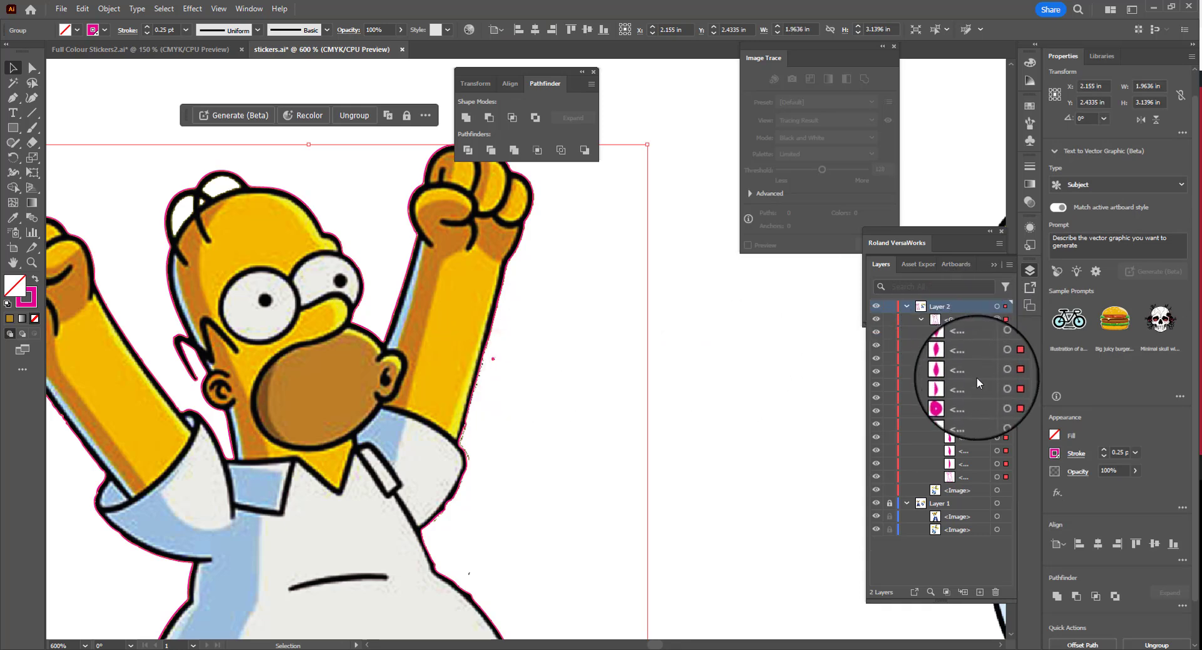
# - Select the main outline path and one small stray path of the group individually to locate them on the figure
pyautogui.click(1005, 477)
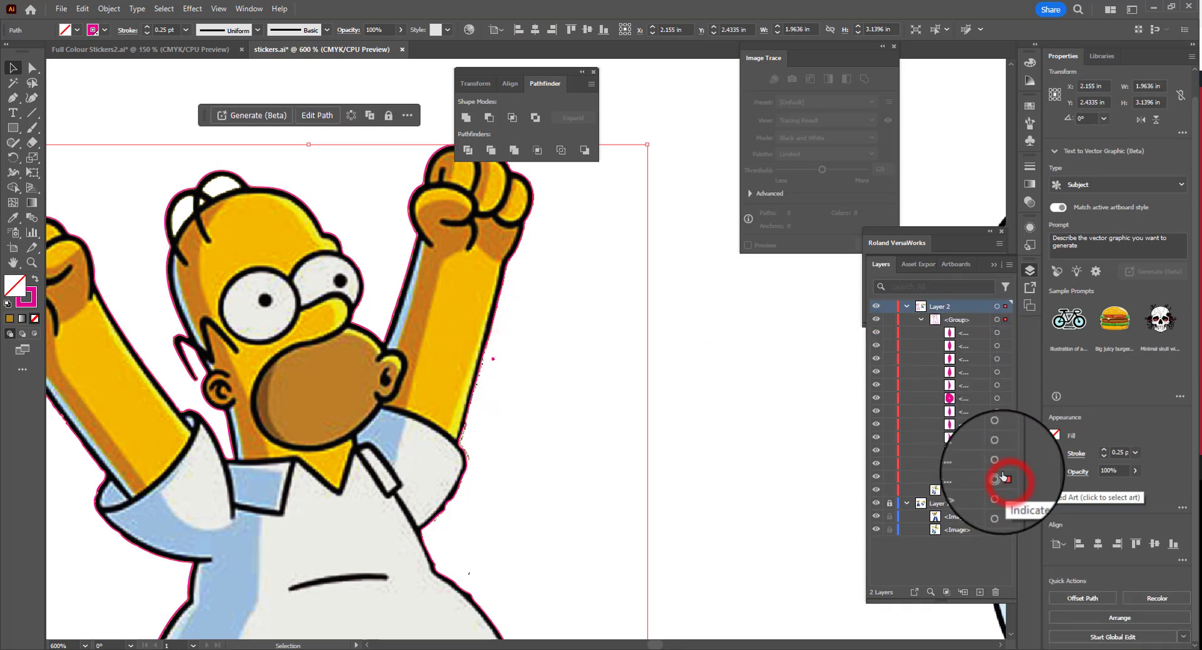
pyautogui.click(1004, 466)
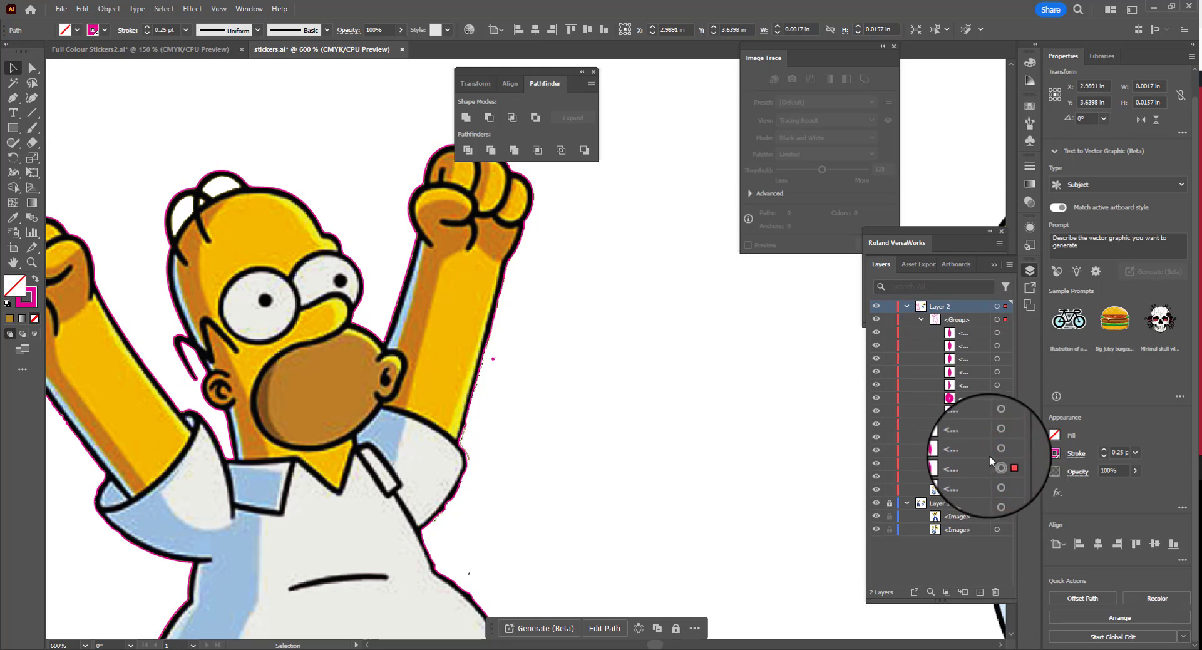
pyautogui.hotkey('ctrl', '=')
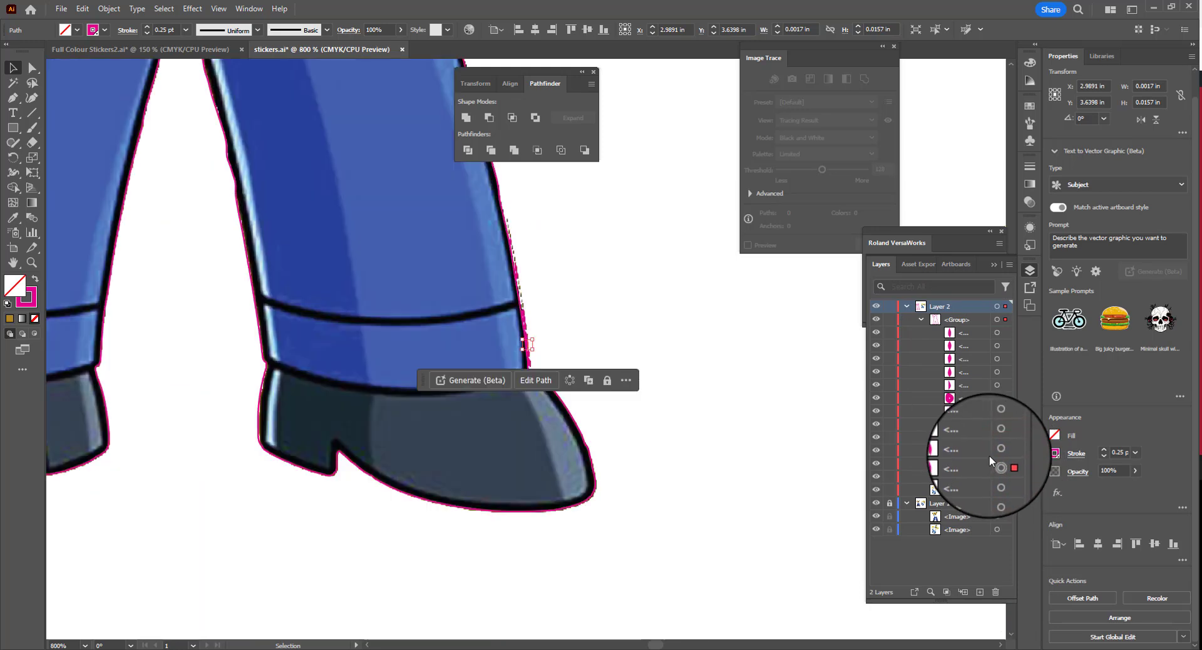
pyautogui.hotkey('ctrl', '0')
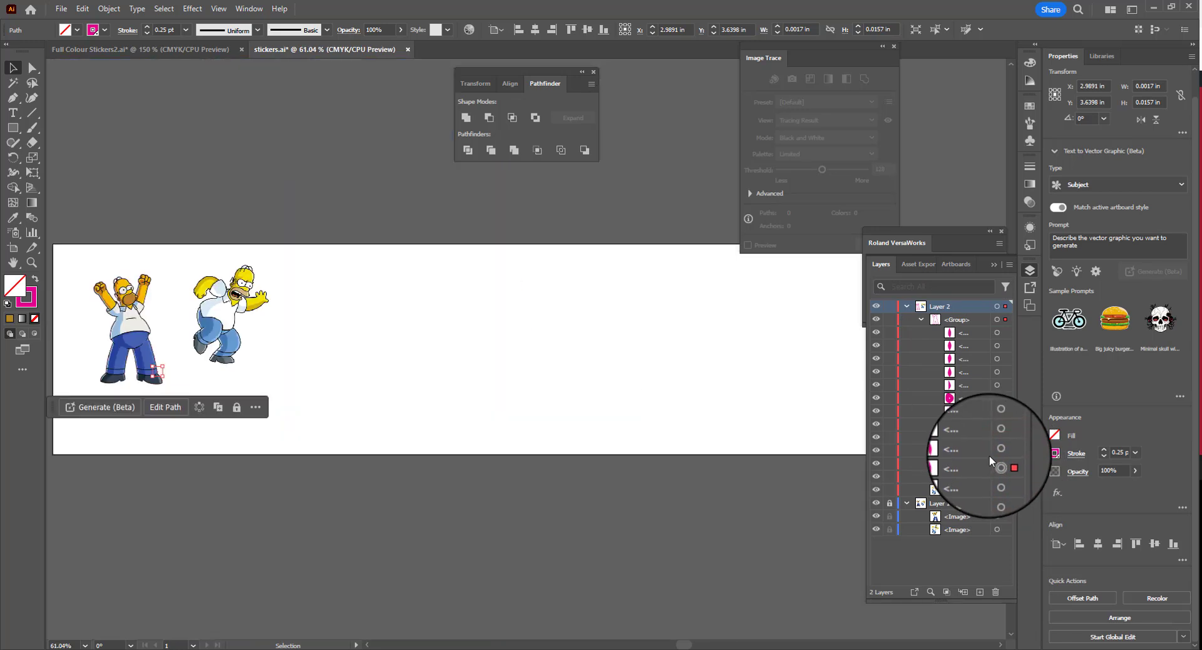
# - Select the whole outline group in Layer 2 and ungroup it into separate paths
pyautogui.click(971, 320)
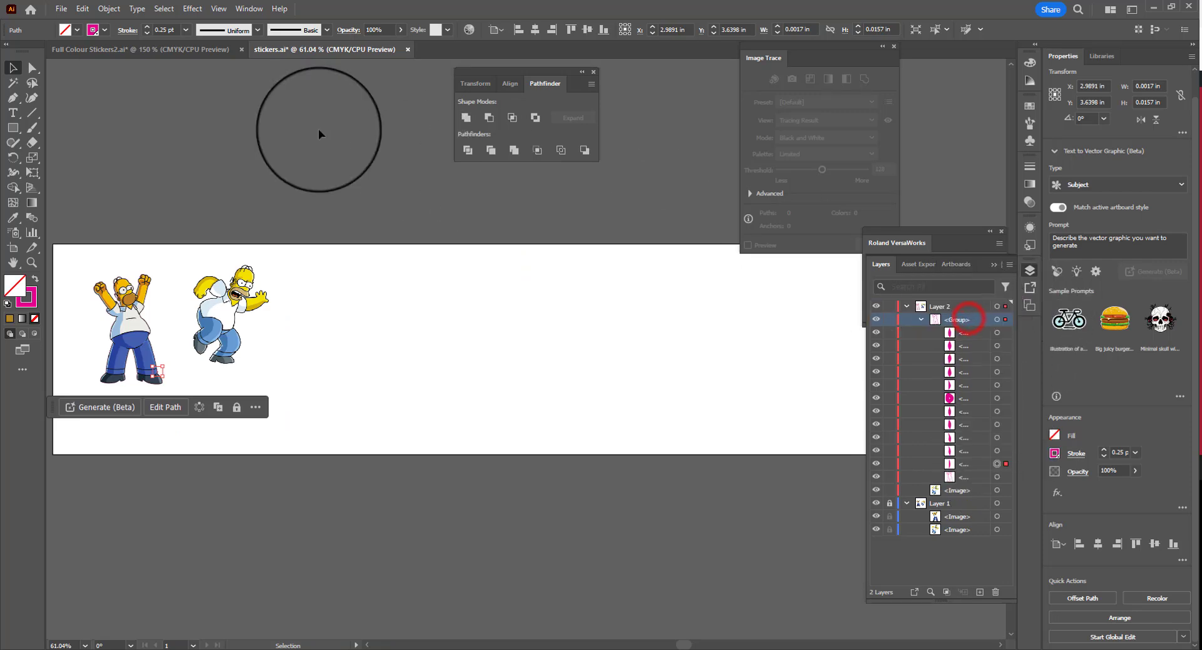
pyautogui.click(113, 9)
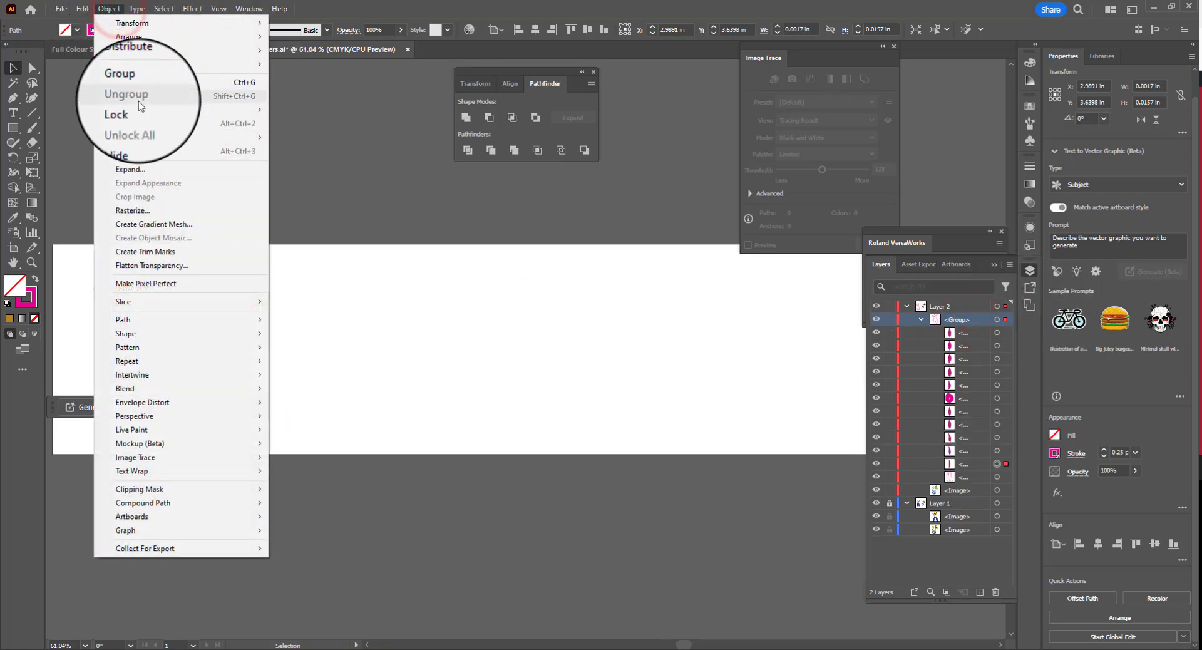
pyautogui.click(975, 323)
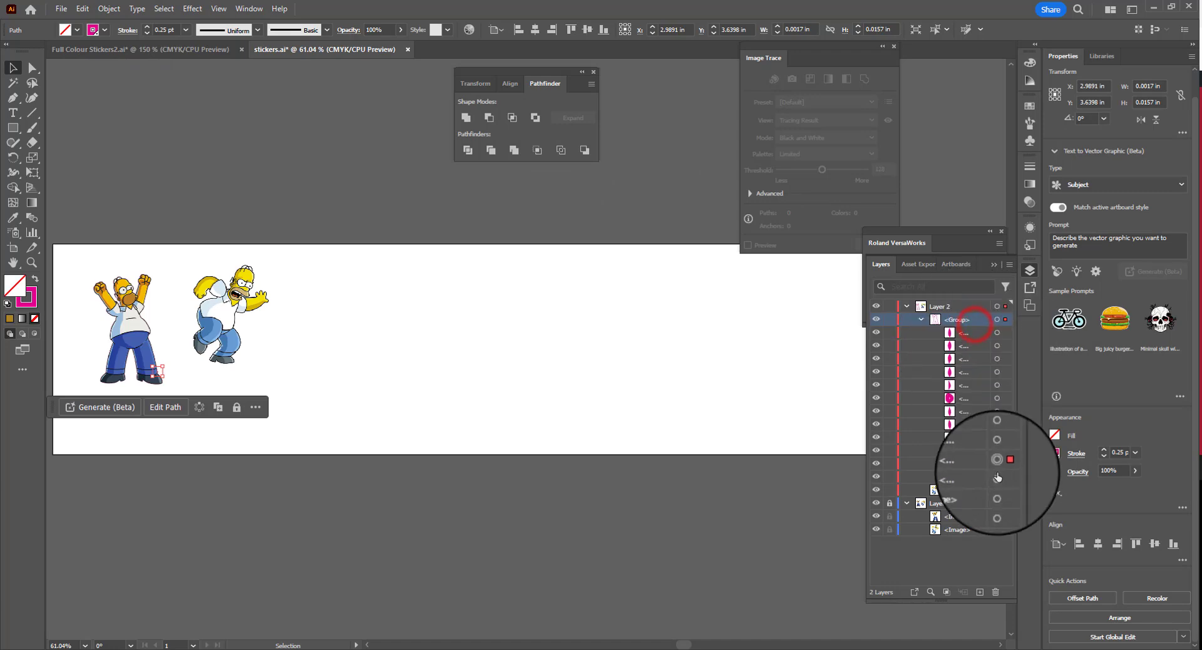
pyautogui.click(997, 320)
pyautogui.click(109, 9)
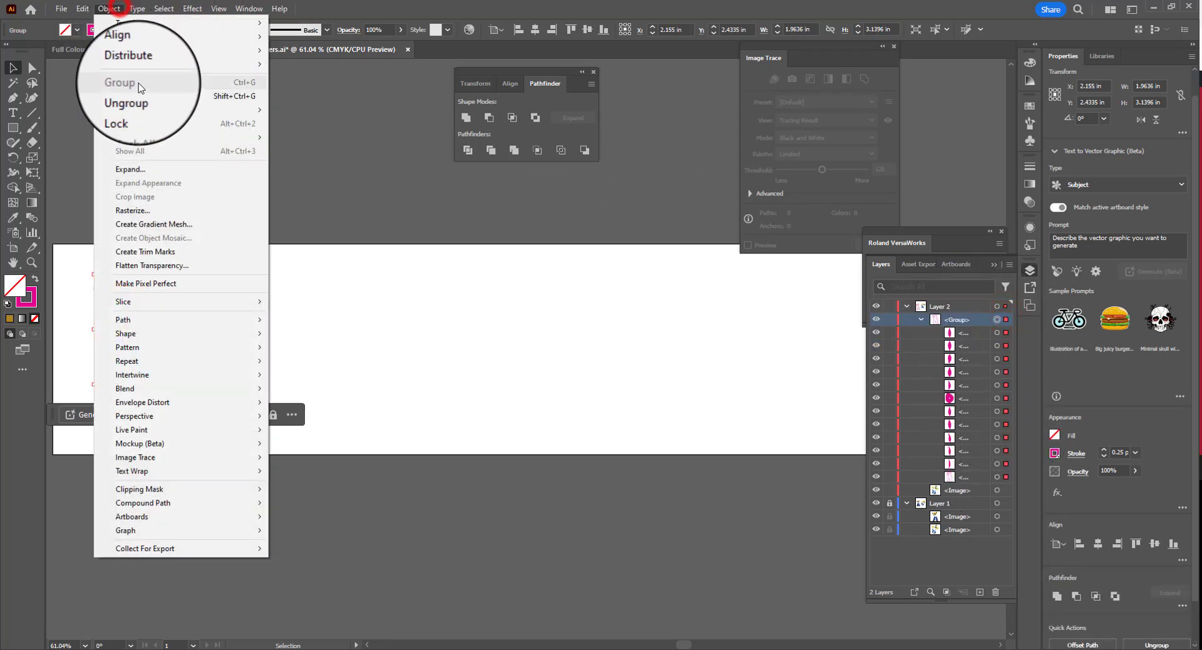
pyautogui.click(141, 94)
# - Lock the main outline path, select all the remaining small stray paths around the figure and delete them
pyautogui.click(997, 464)
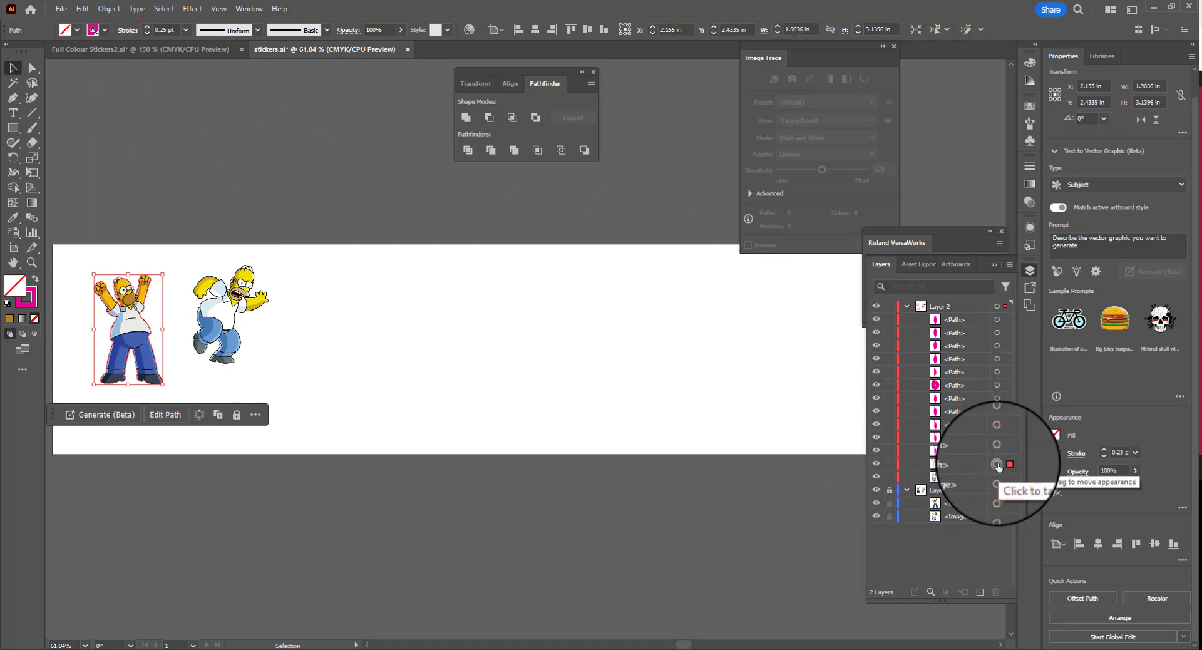
pyautogui.hotkey('ctrl', '=')
pyautogui.hotkey('ctrl', '=')
pyautogui.hotkey('ctrl', '=')
pyautogui.hotkey('ctrl', '=')
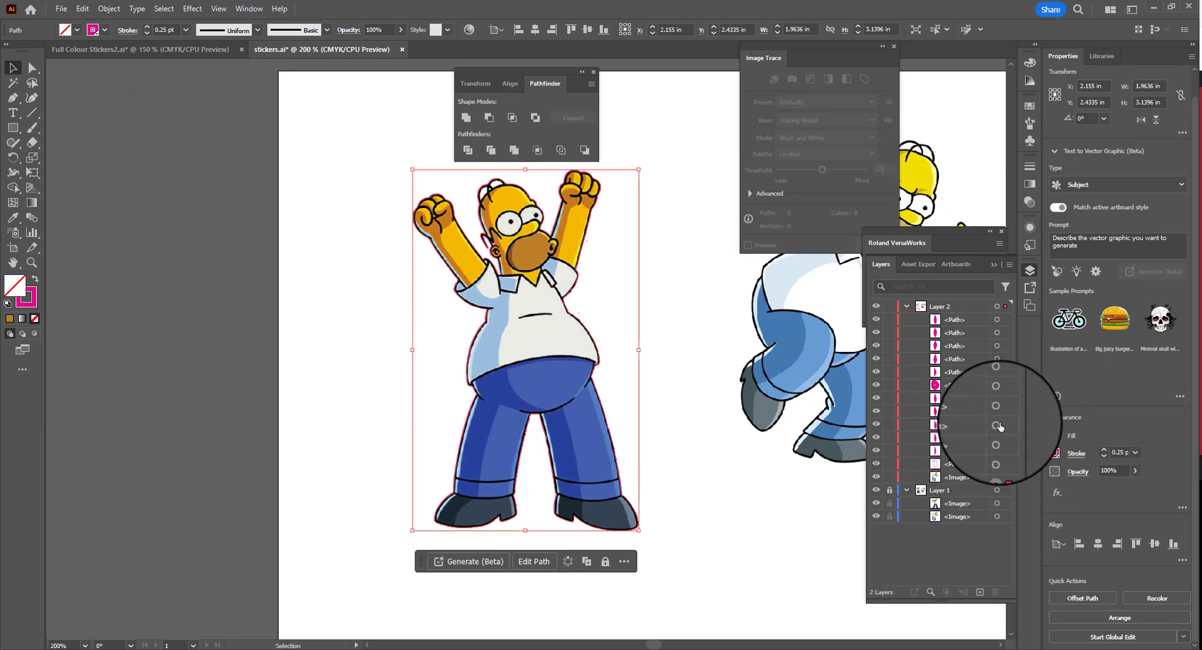
pyautogui.click(890, 466)
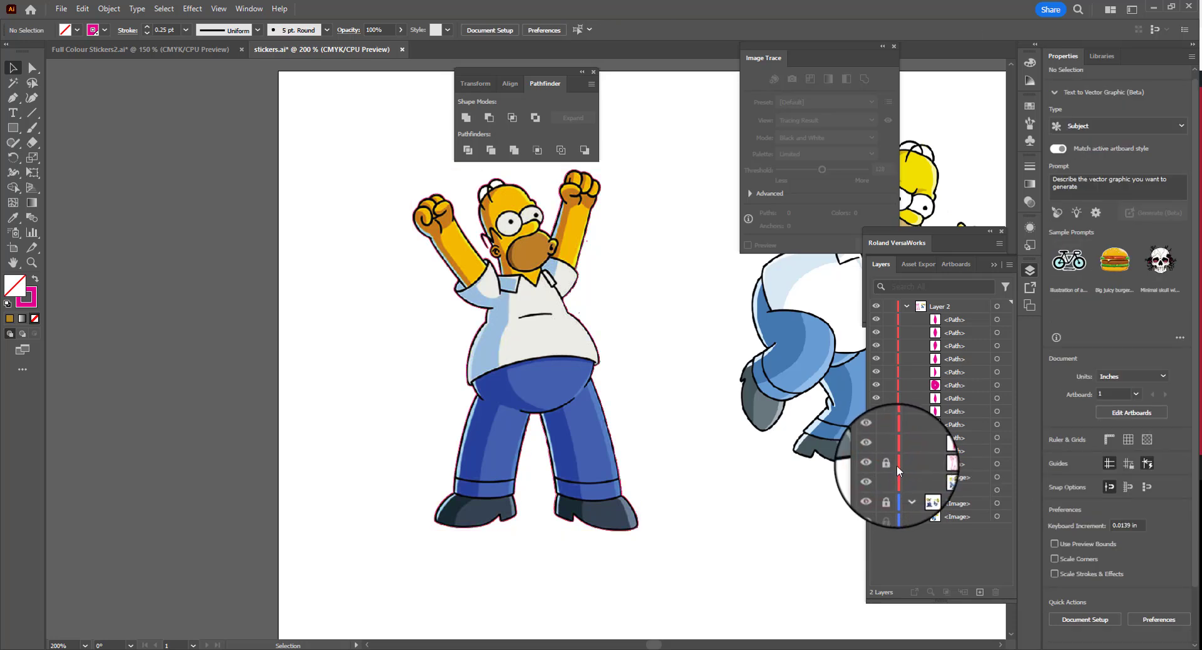
pyautogui.moveTo(338, 161); pyautogui.dragTo(673, 598)
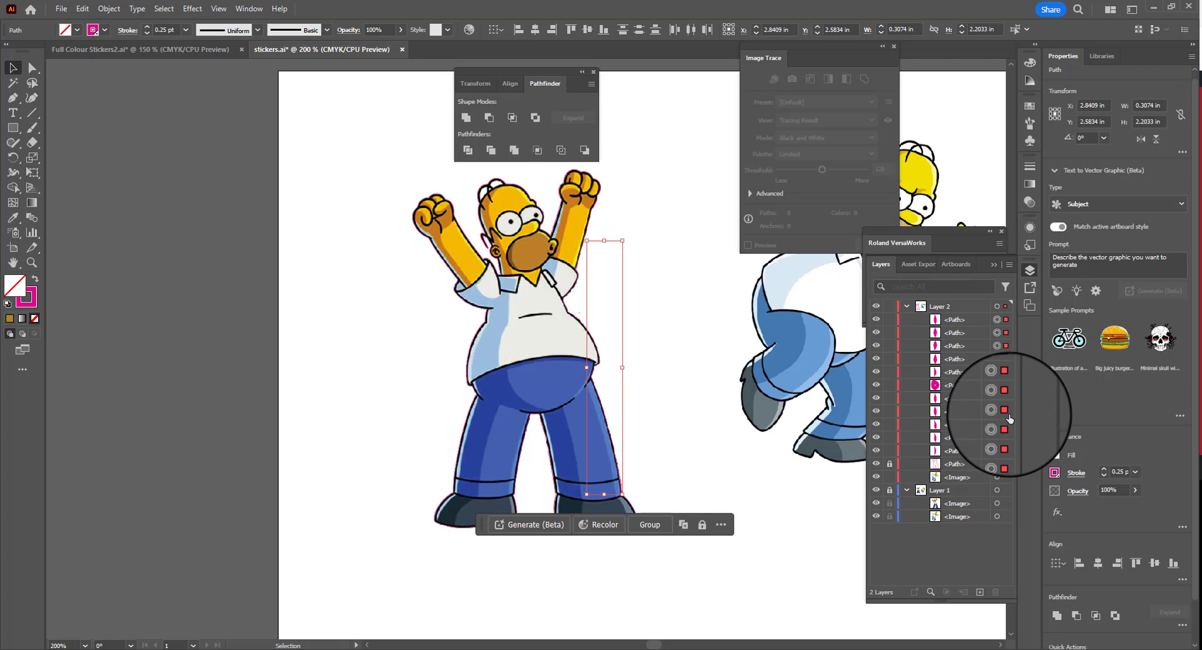
pyautogui.press('Delete')
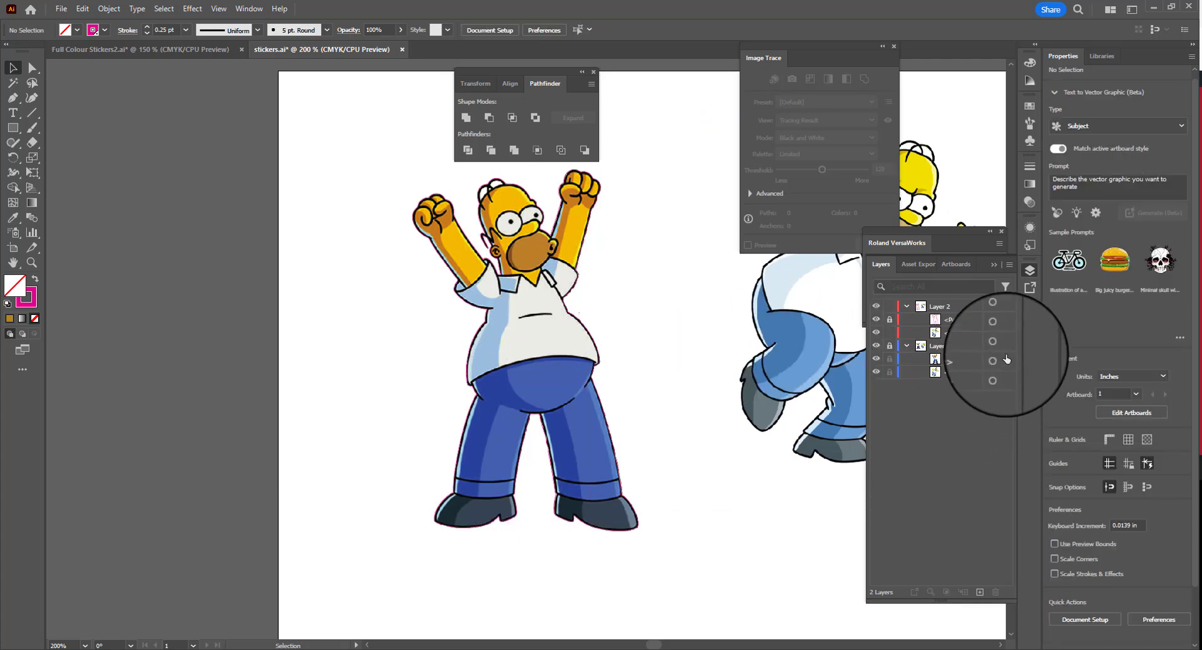
# - Unlock the outline path and Layer 1, select the path, and check it with the Layer 1 artwork briefly hidden
pyautogui.click(890, 320)
pyautogui.click(998, 321)
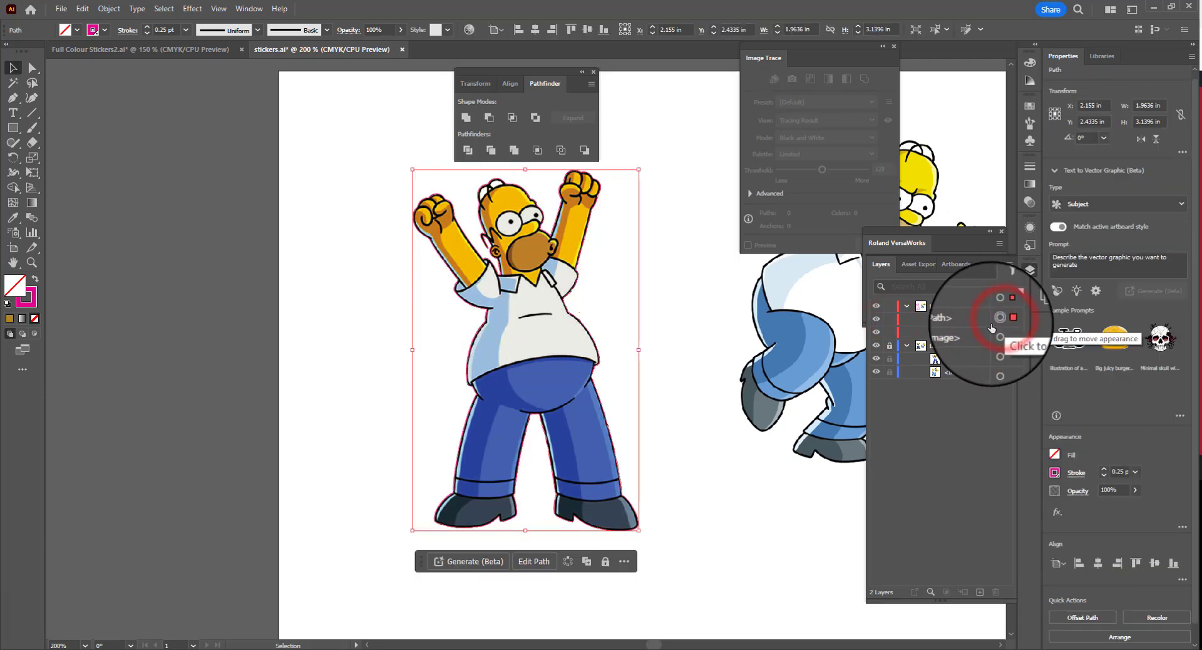
pyautogui.click(881, 350)
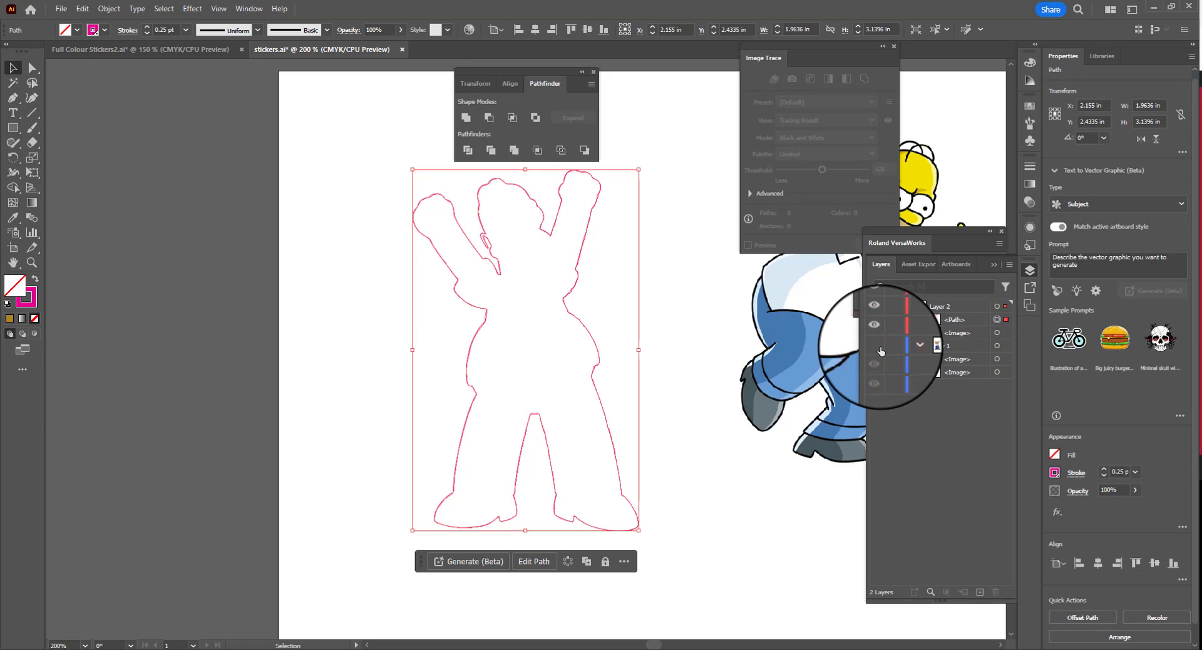
pyautogui.click(880, 348)
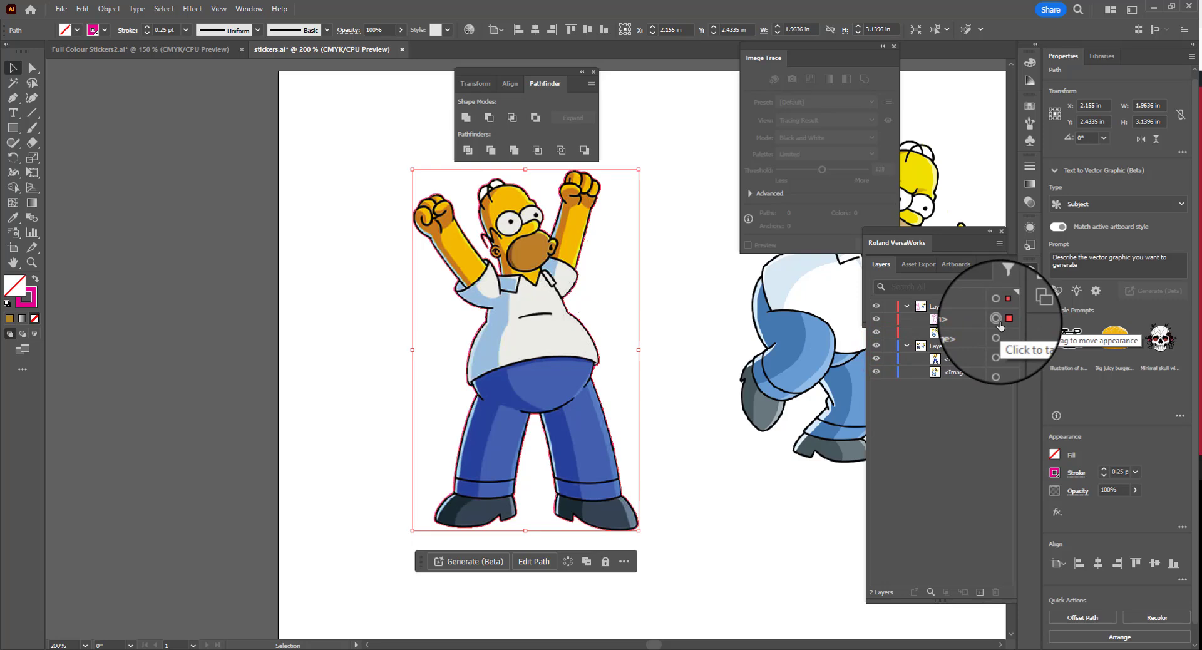
# - Start an Offset Path on the selected Homer outline and set the offset to 0.1 in
pyautogui.click(109, 8)
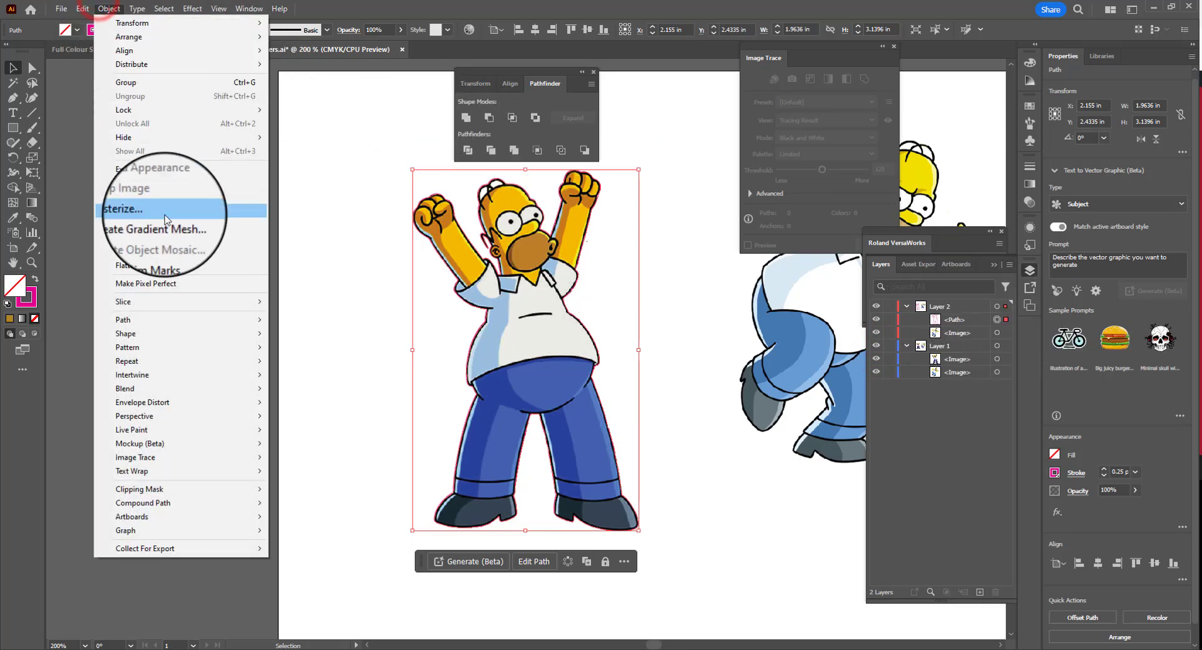
pyautogui.moveTo(194, 319)
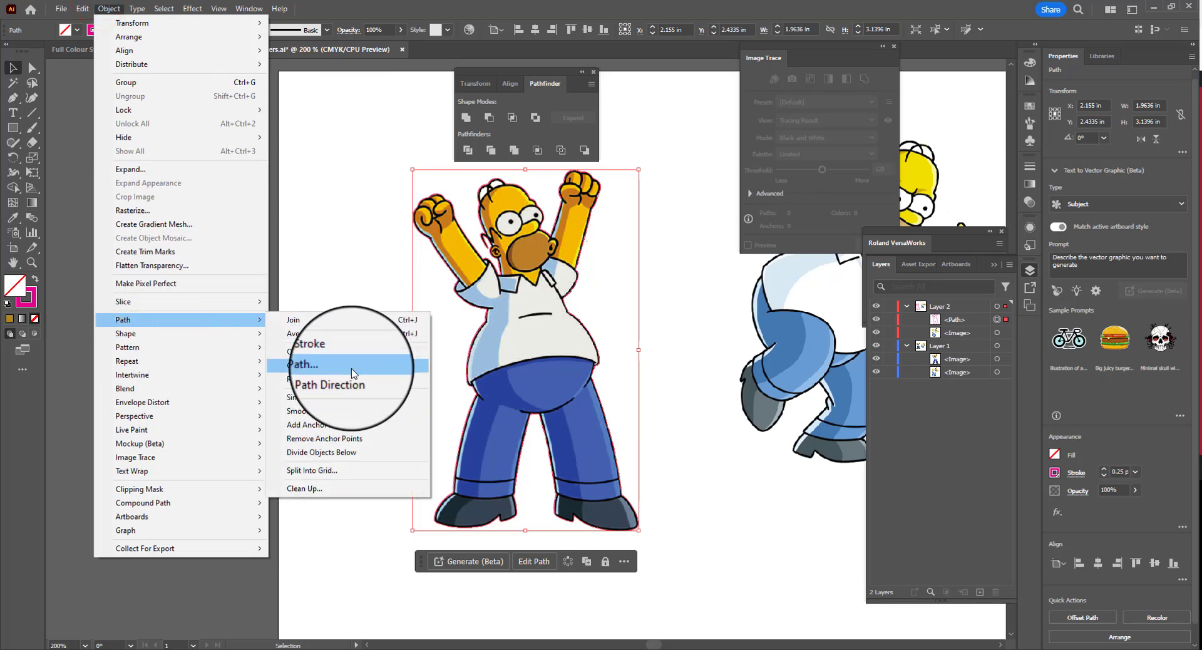
pyautogui.click(1085, 618)
pyautogui.moveTo(607, 266); pyautogui.dragTo(722, 183)
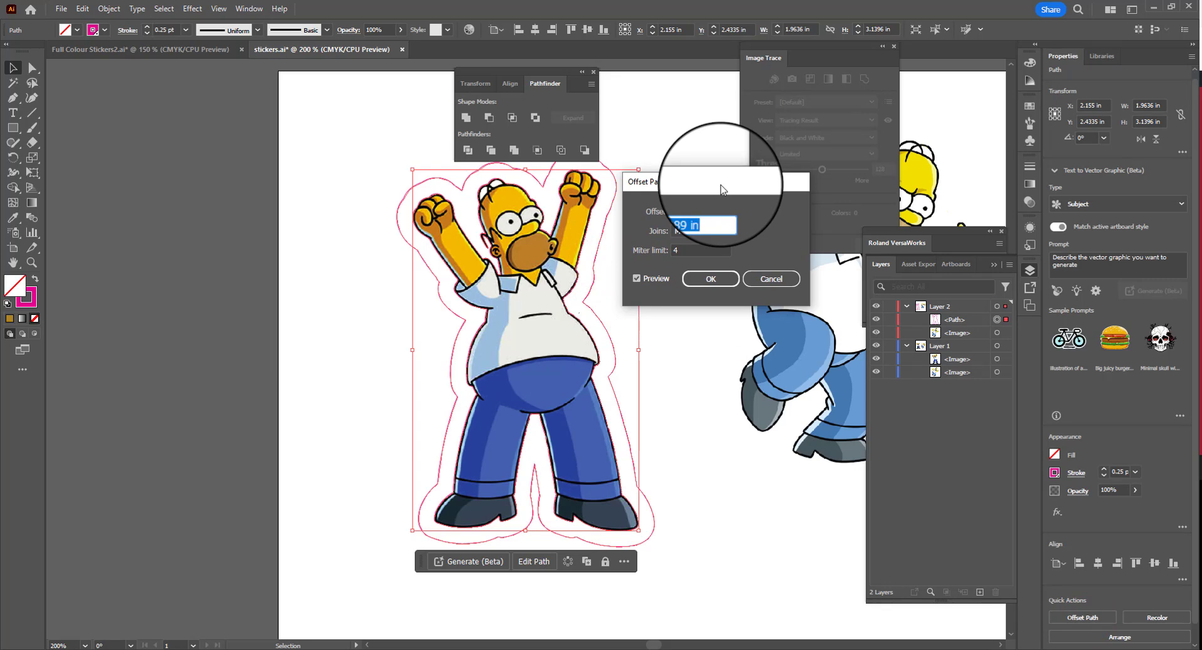
pyautogui.click(694, 209)
pyautogui.moveTo(698, 210); pyautogui.dragTo(686, 208)
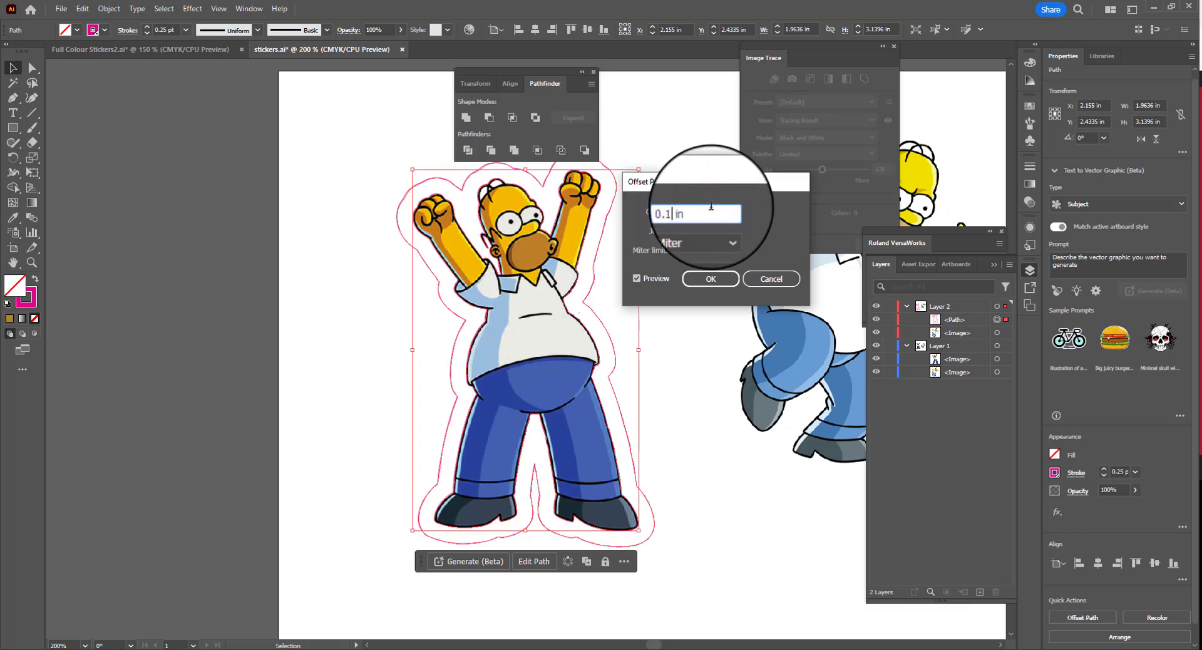
pyautogui.press('Tab')
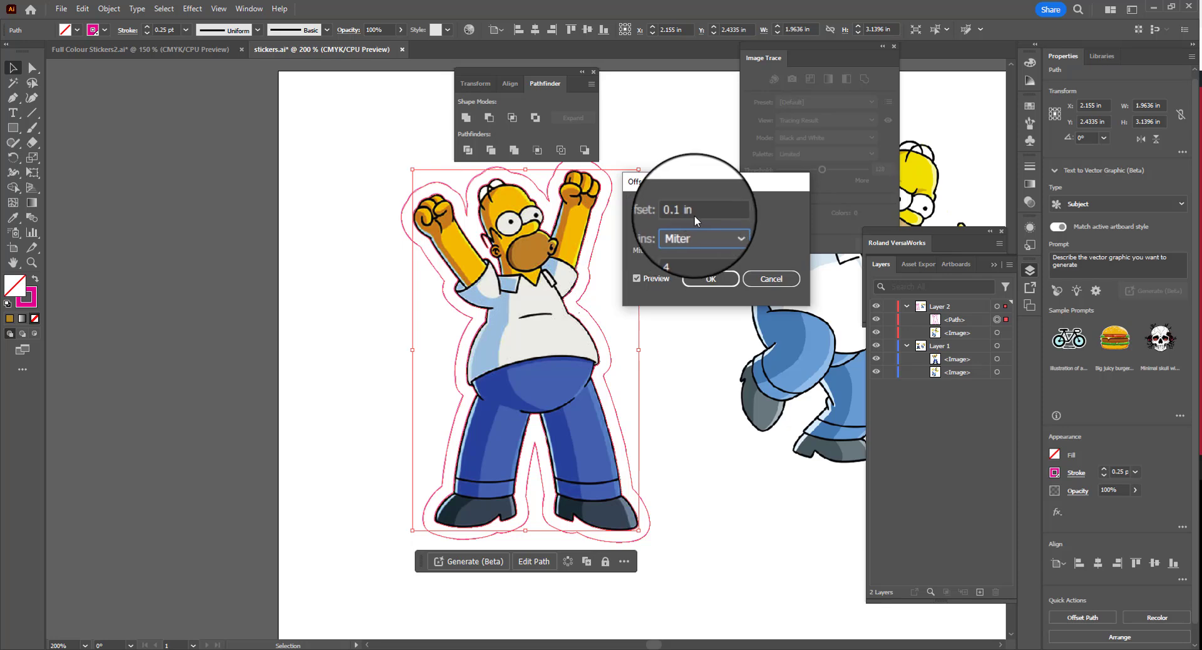
# - Try another offset distance on the outline and restore the offset to 0.1 in
pyautogui.click(682, 211)
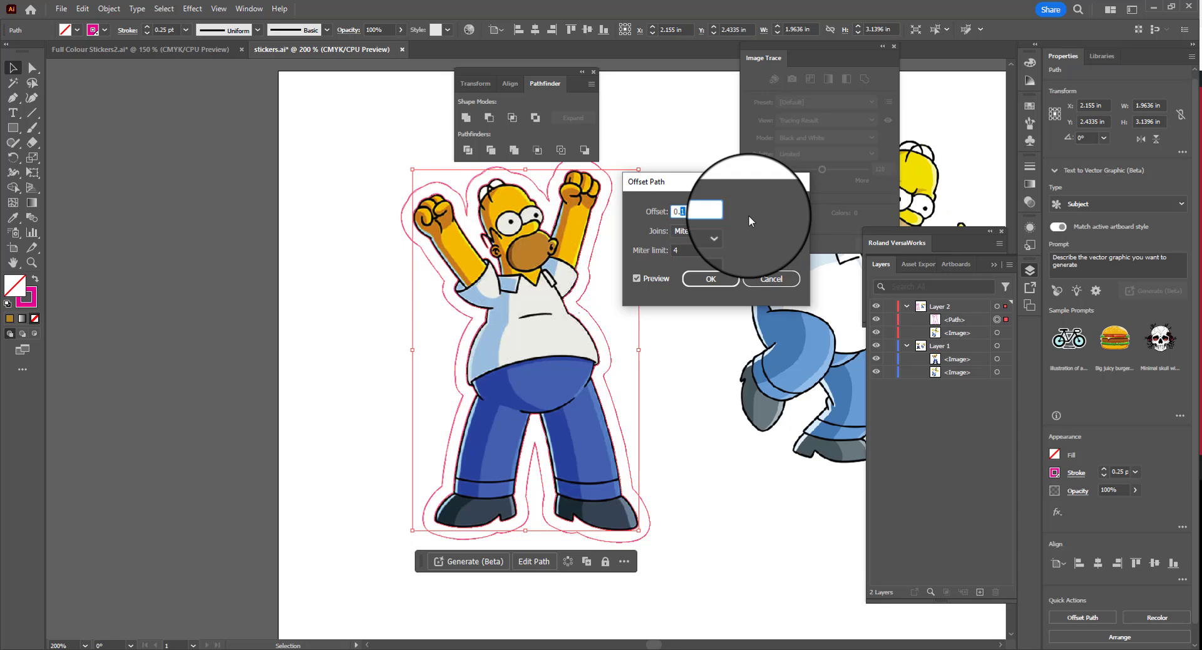
pyautogui.write('.0')
pyautogui.press('Tab')
pyautogui.click(711, 226)
pyautogui.click(686, 211)
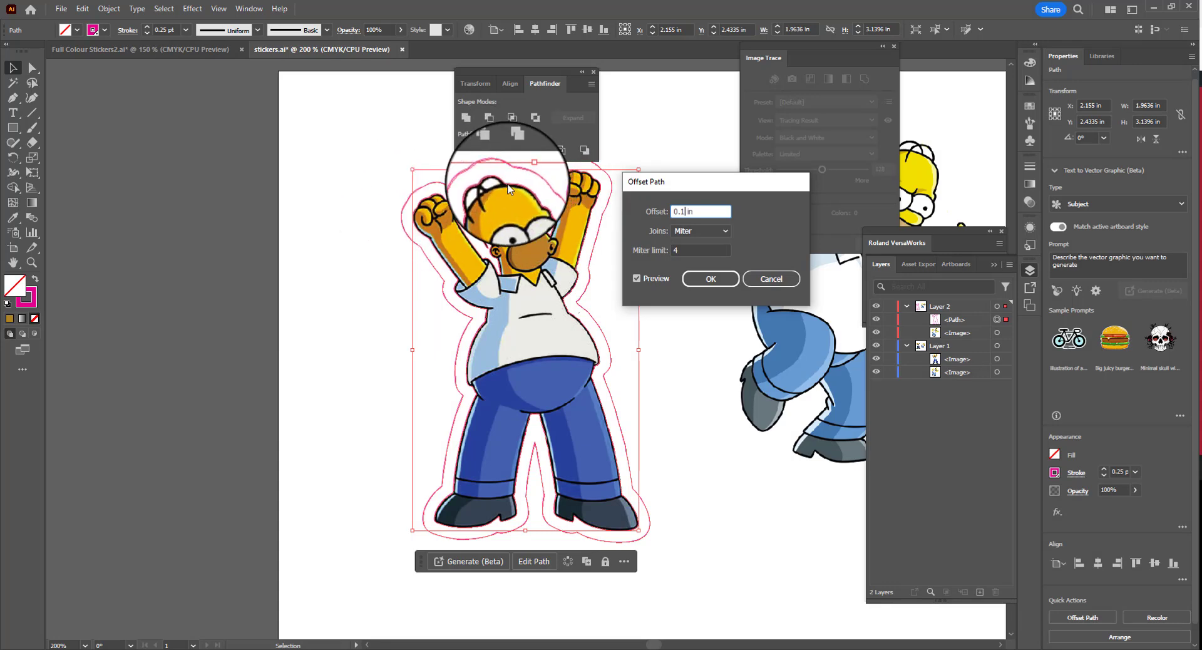
# - Set the offset joins to Round and apply the offset to the outline
pyautogui.click(715, 233)
pyautogui.click(711, 264)
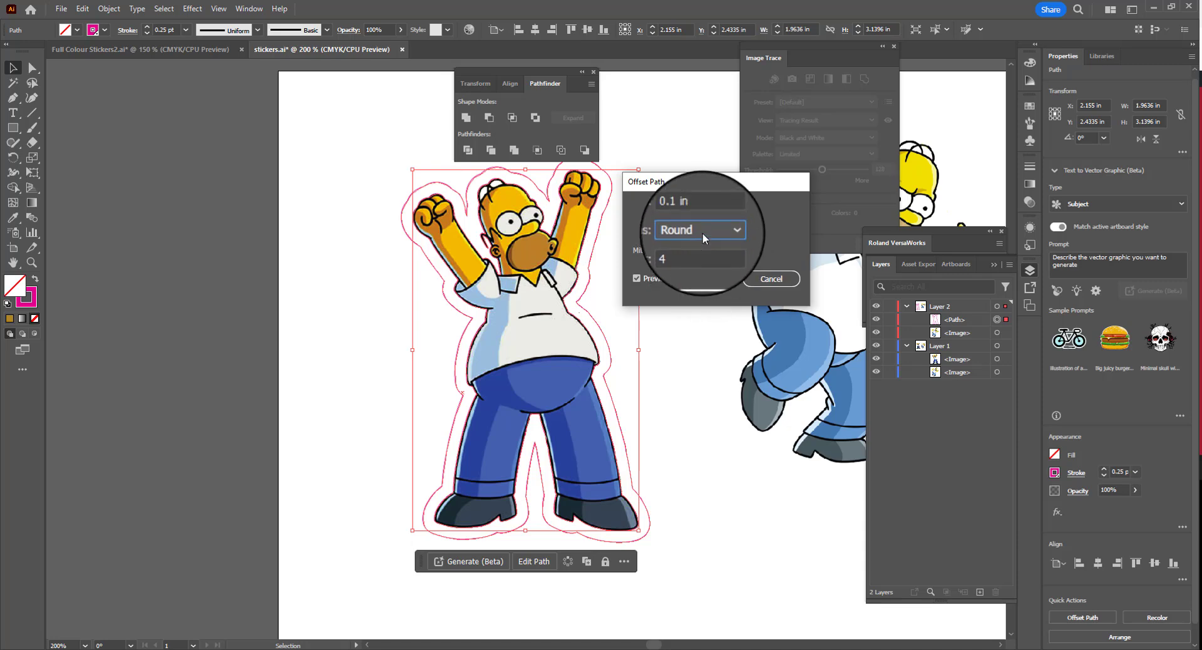
pyautogui.click(703, 233)
pyautogui.click(701, 263)
pyautogui.click(701, 236)
pyautogui.click(703, 258)
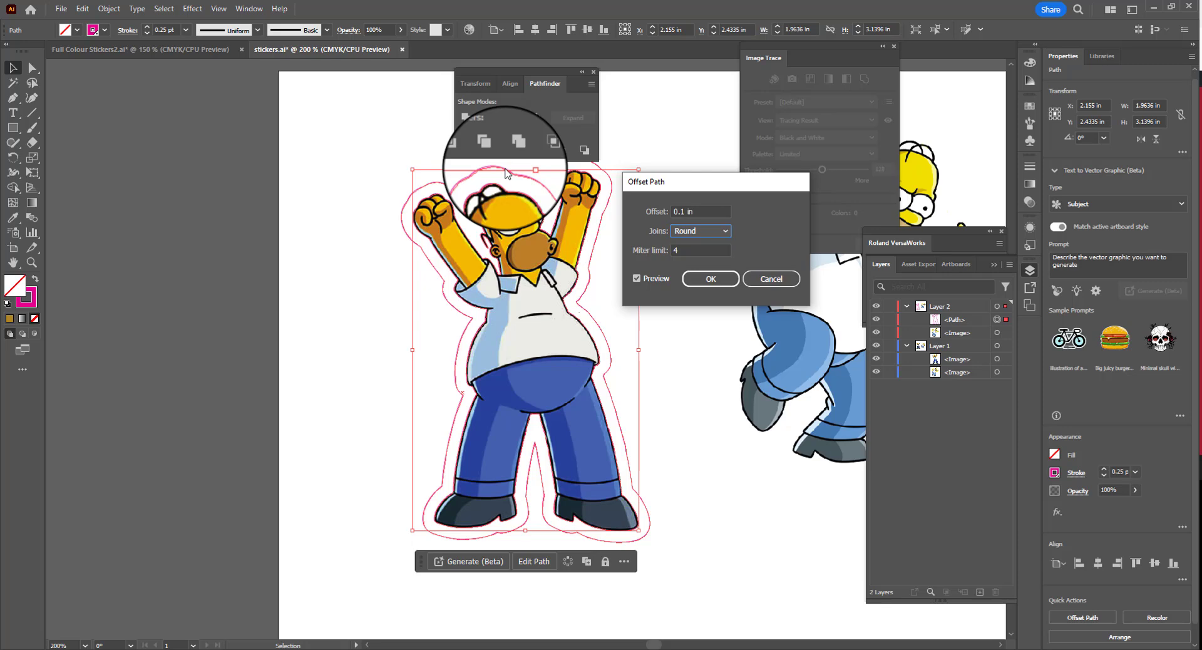
pyautogui.click(711, 280)
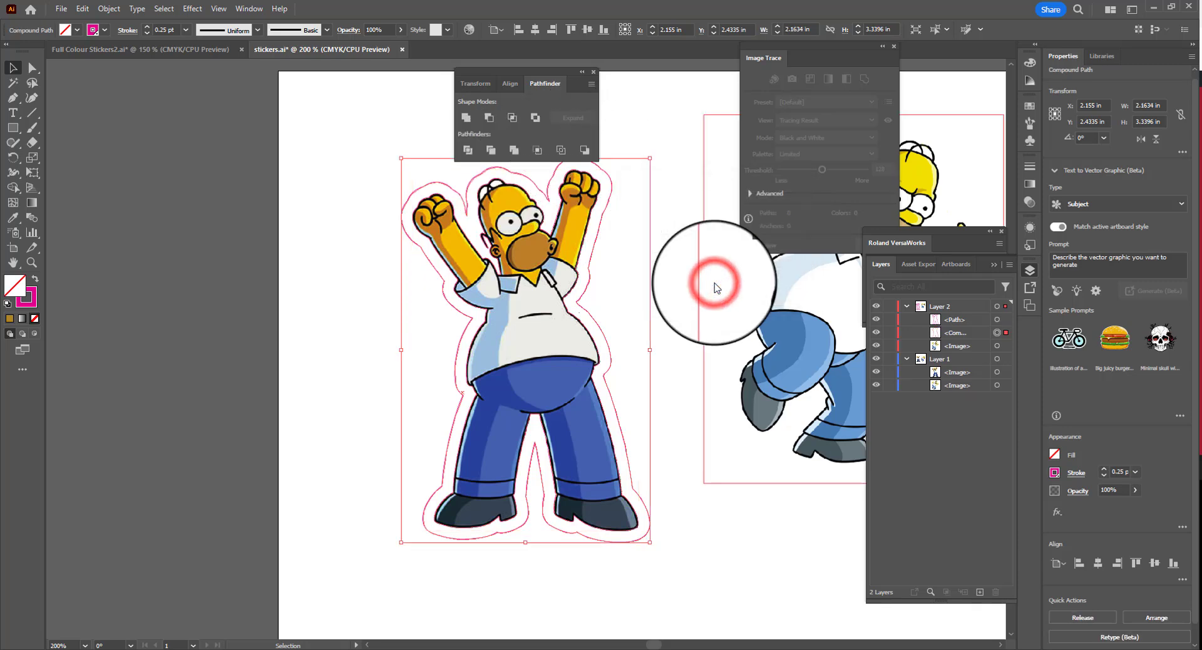
# - Hide the Layer 1 artwork, identify the original inner outline path in Layer 2 and delete it
pyautogui.click(884, 357)
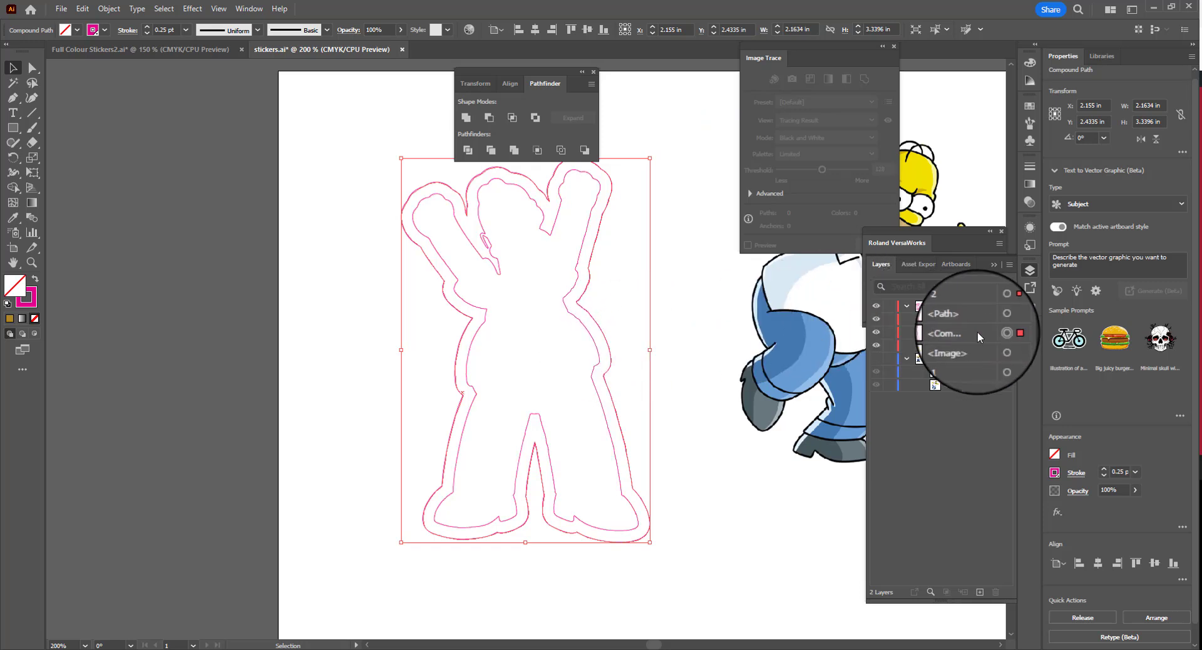
pyautogui.click(596, 354)
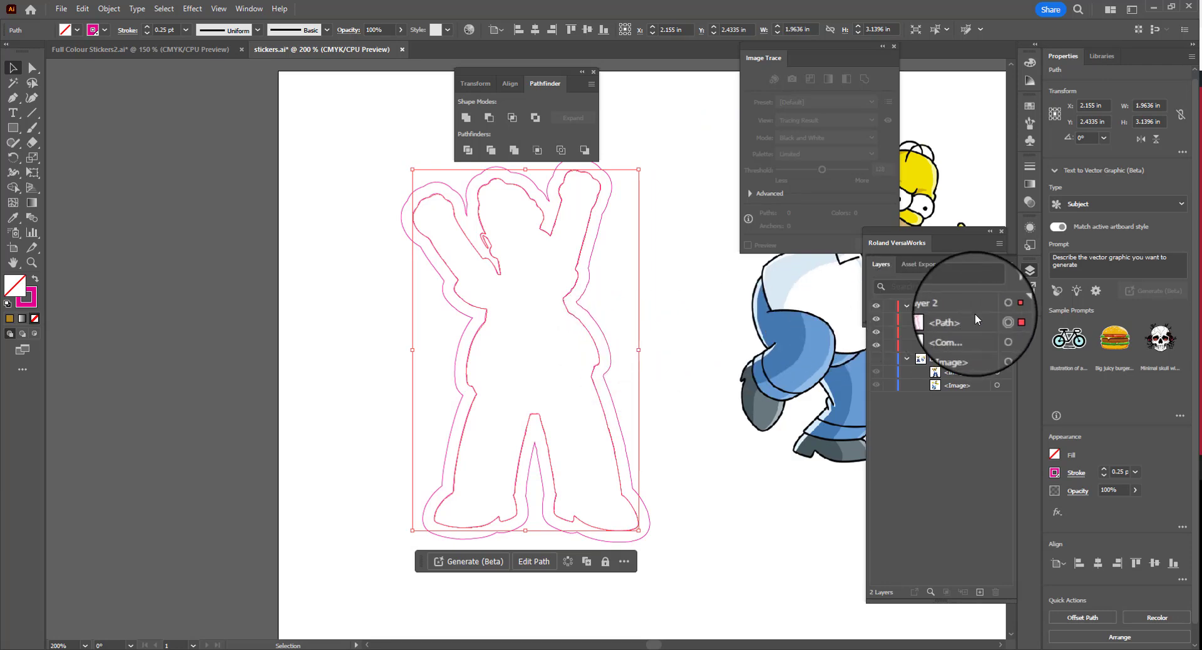
pyautogui.click(877, 321)
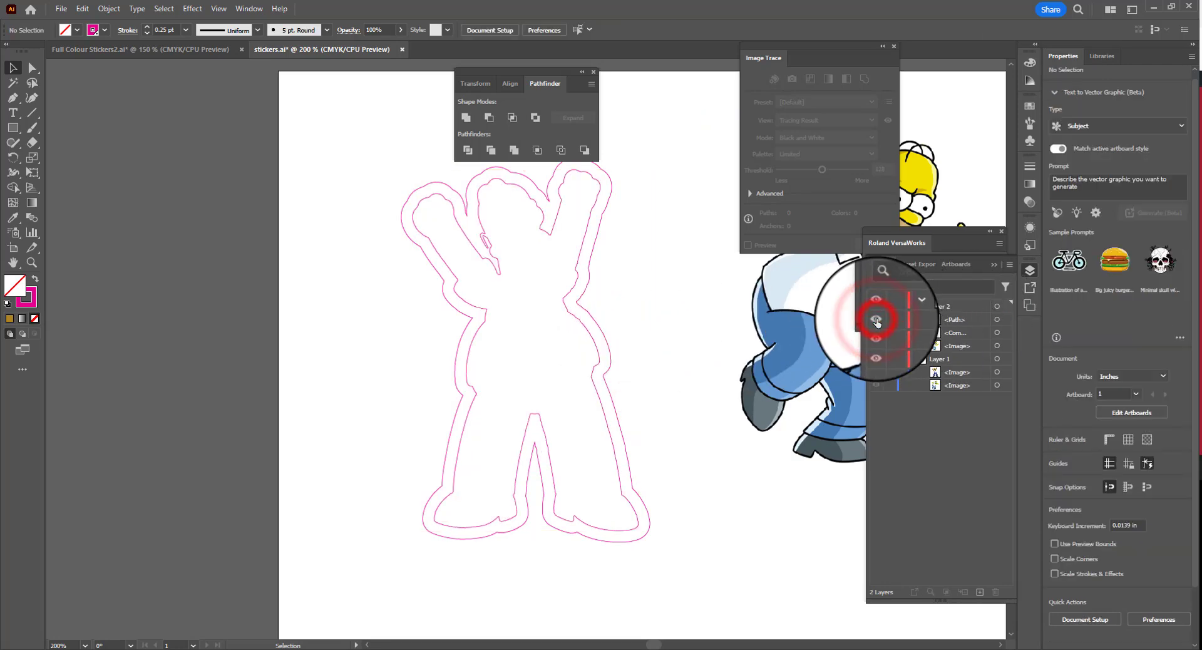
pyautogui.click(876, 321)
pyautogui.click(876, 321)
pyautogui.click(1006, 321)
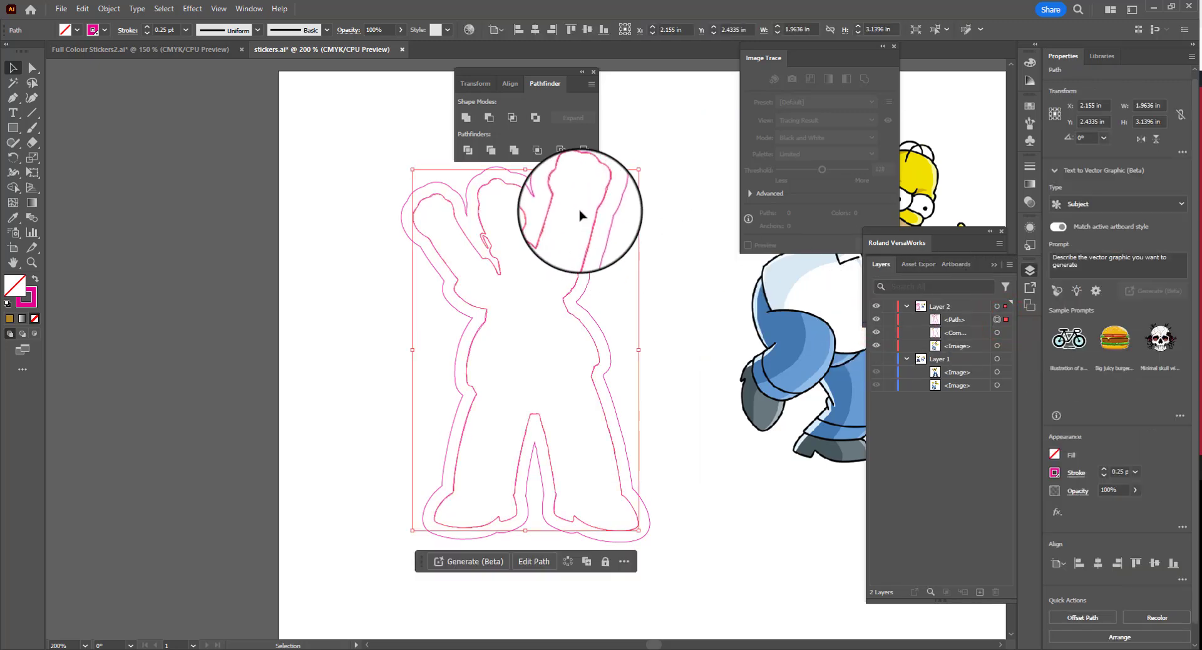
pyautogui.press('Delete')
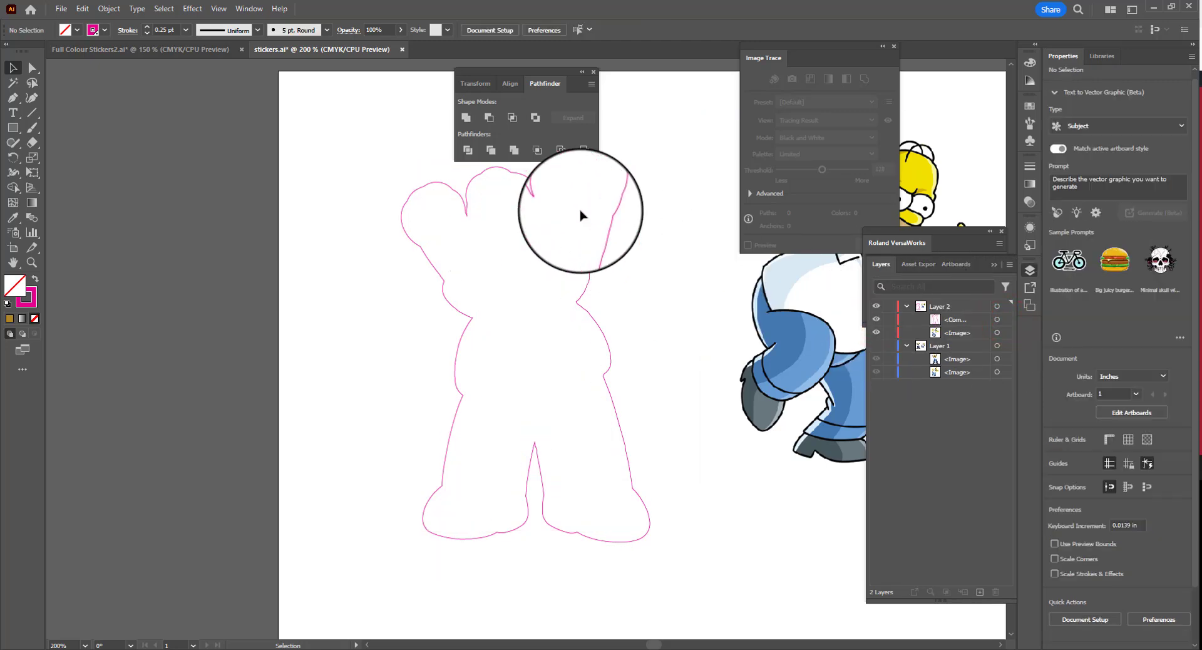
# - Show Layer 1, select the offset cut path in Layer 2 and flatten its transparency with the High Resolution preset
pyautogui.click(1005, 319)
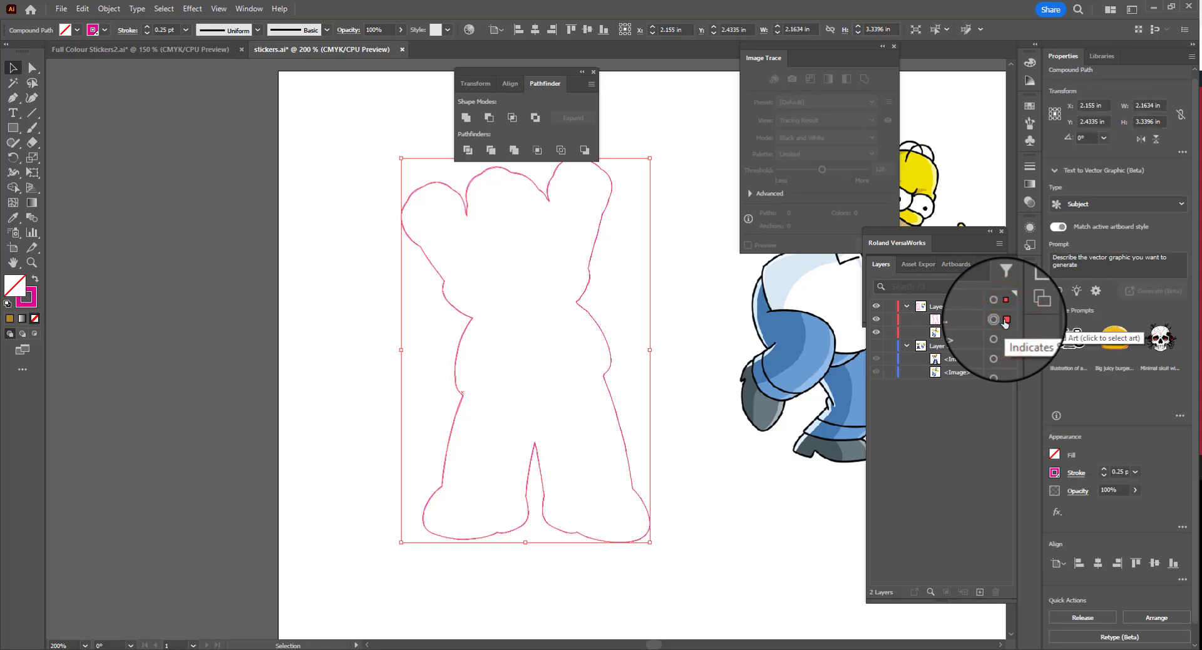
pyautogui.click(876, 346)
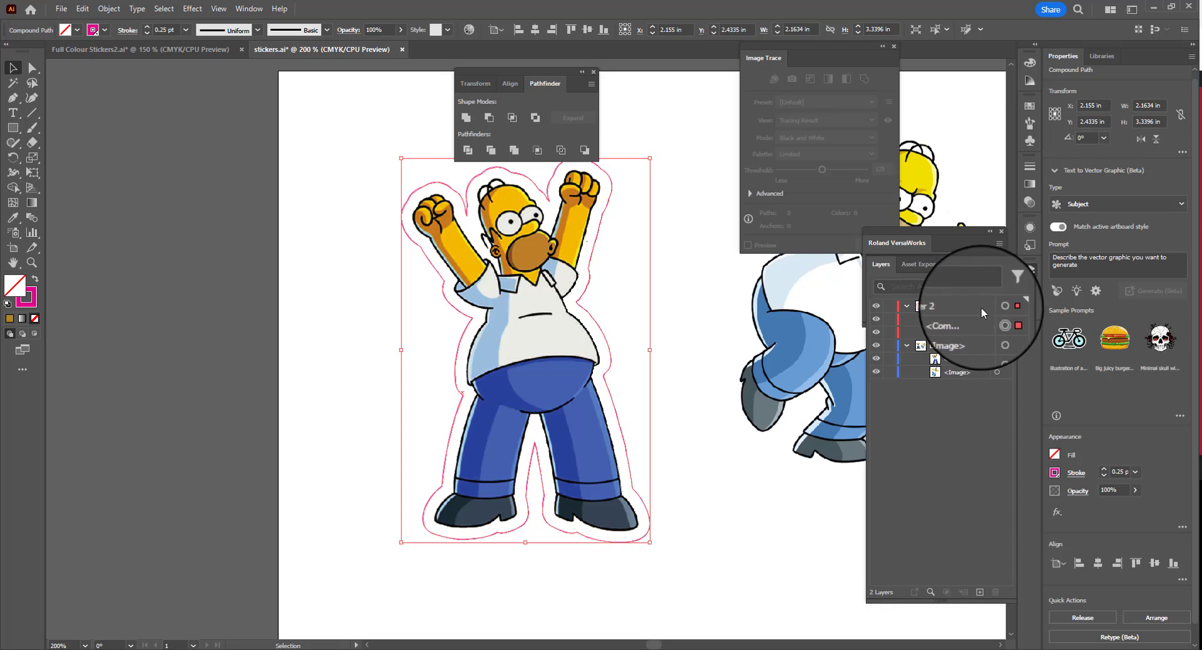
pyautogui.click(110, 8)
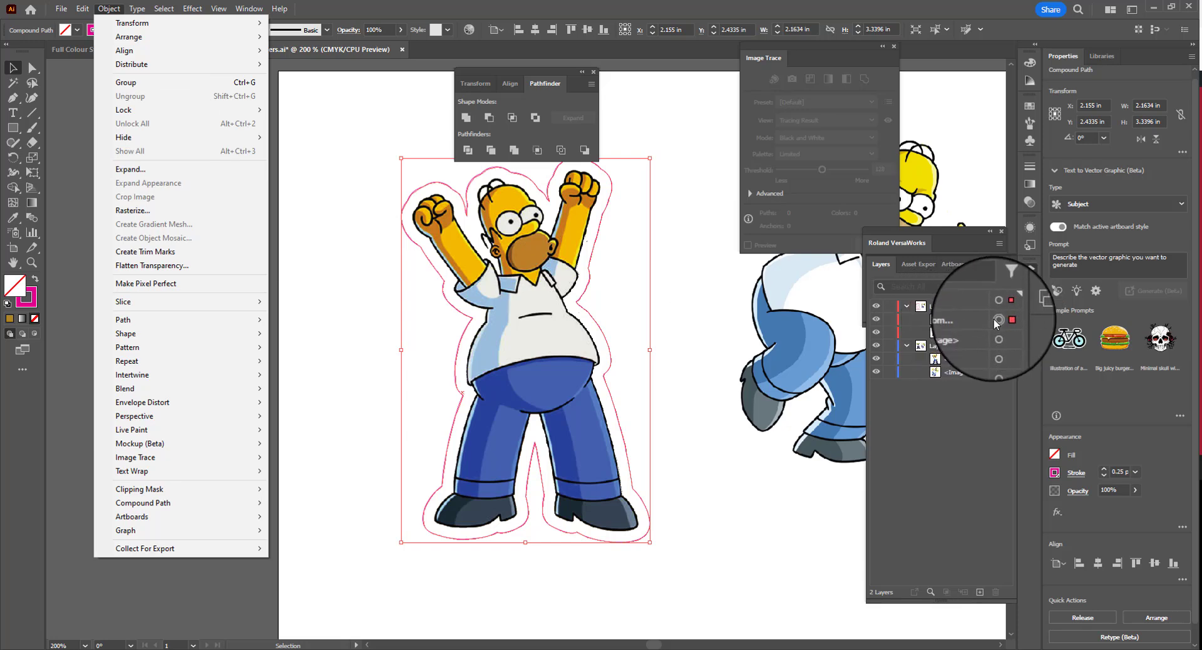
pyautogui.click(186, 263)
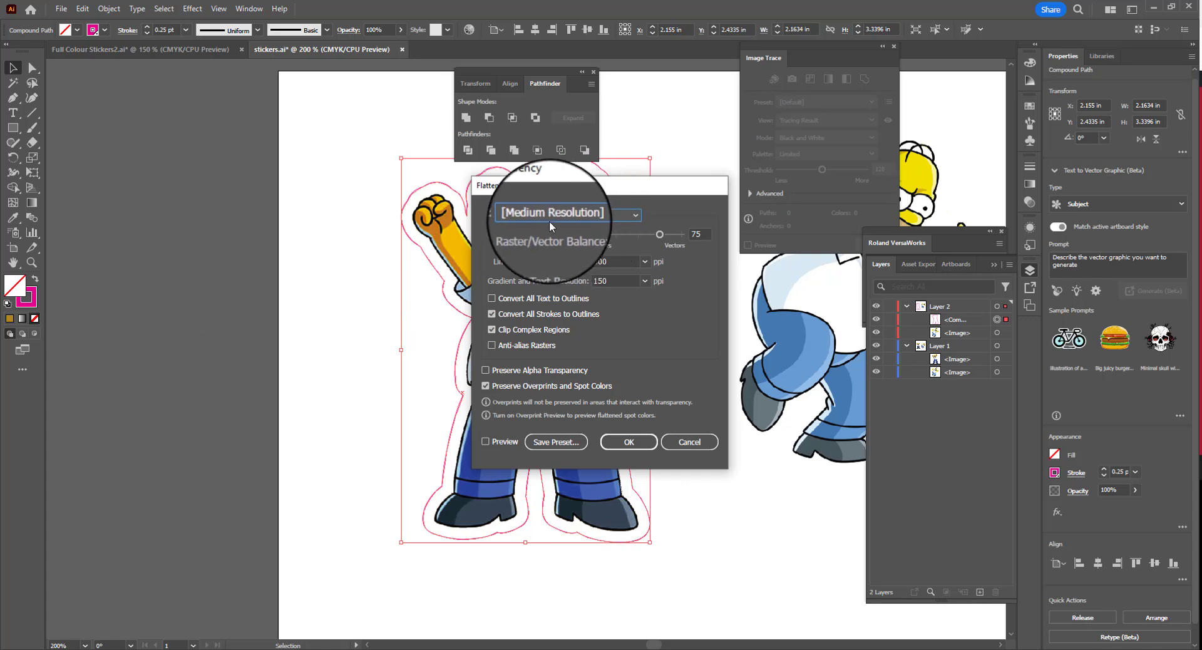
pyautogui.moveTo(568, 186); pyautogui.dragTo(600, 200)
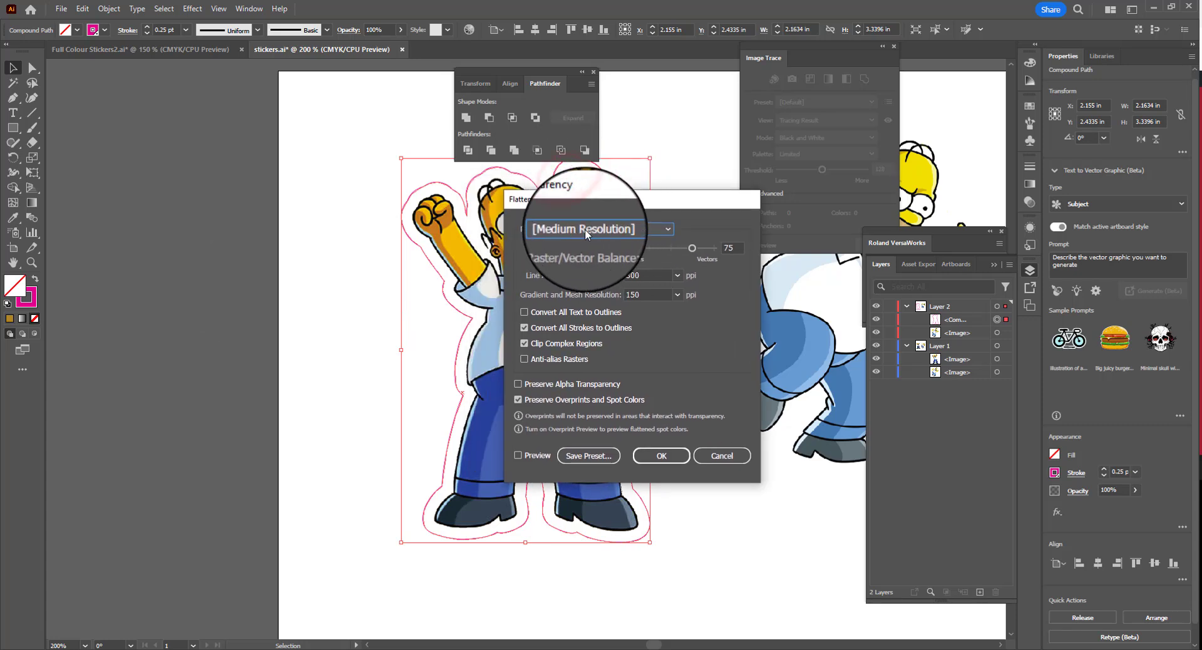
pyautogui.click(584, 229)
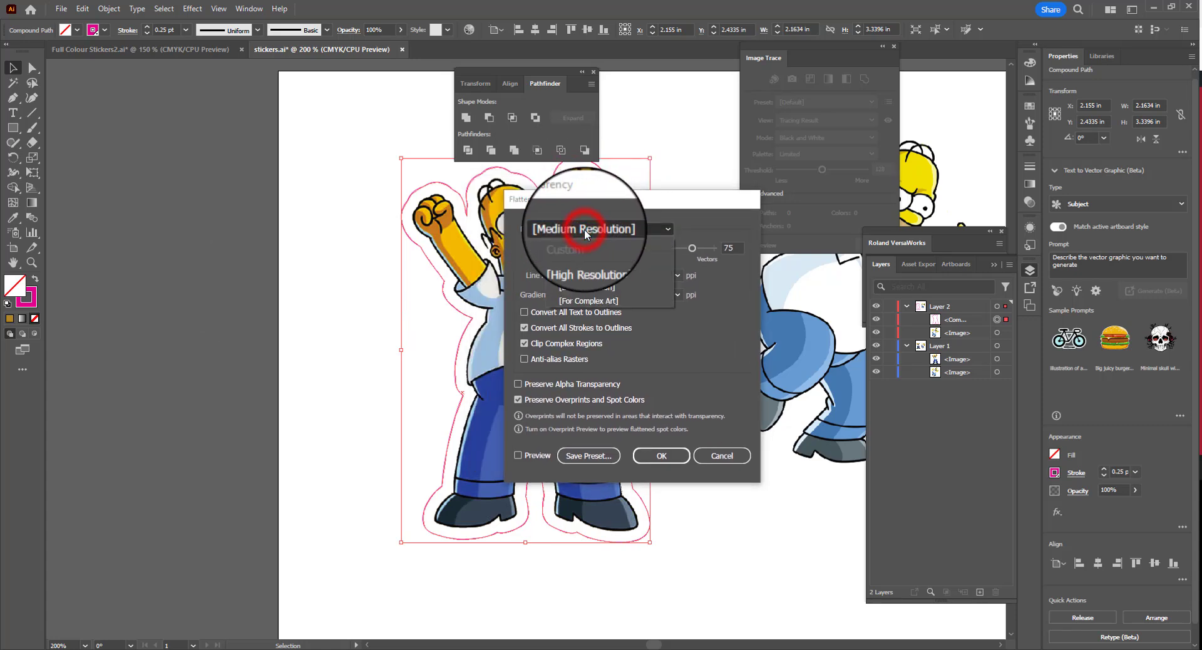
pyautogui.click(573, 260)
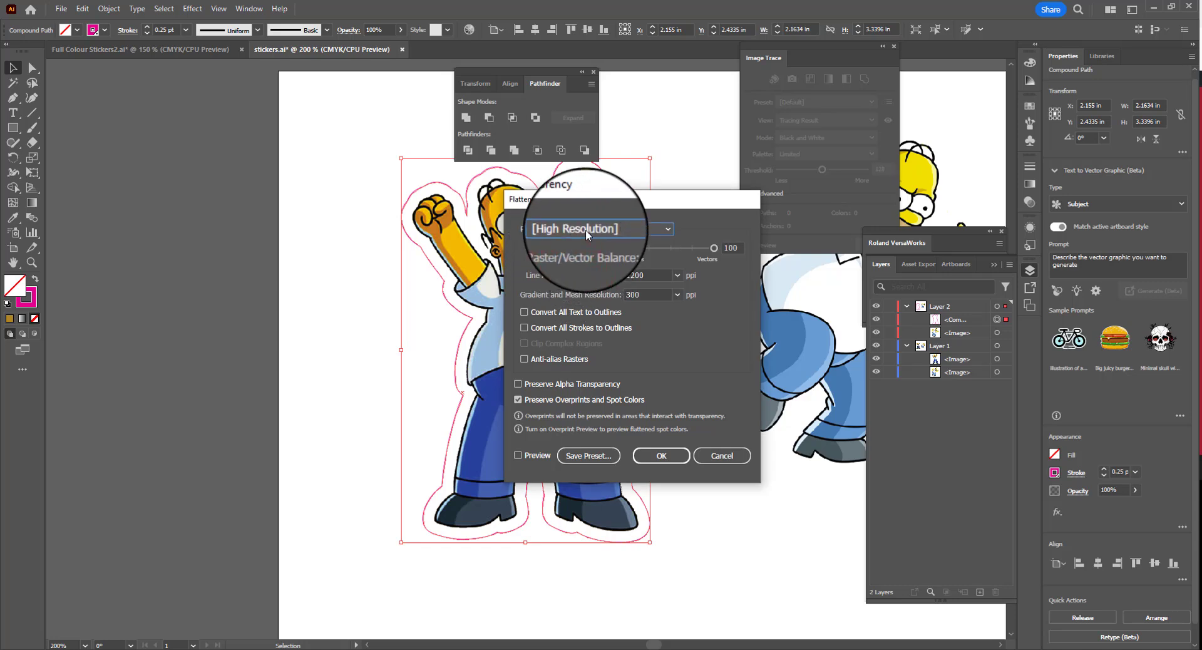
pyautogui.click(648, 461)
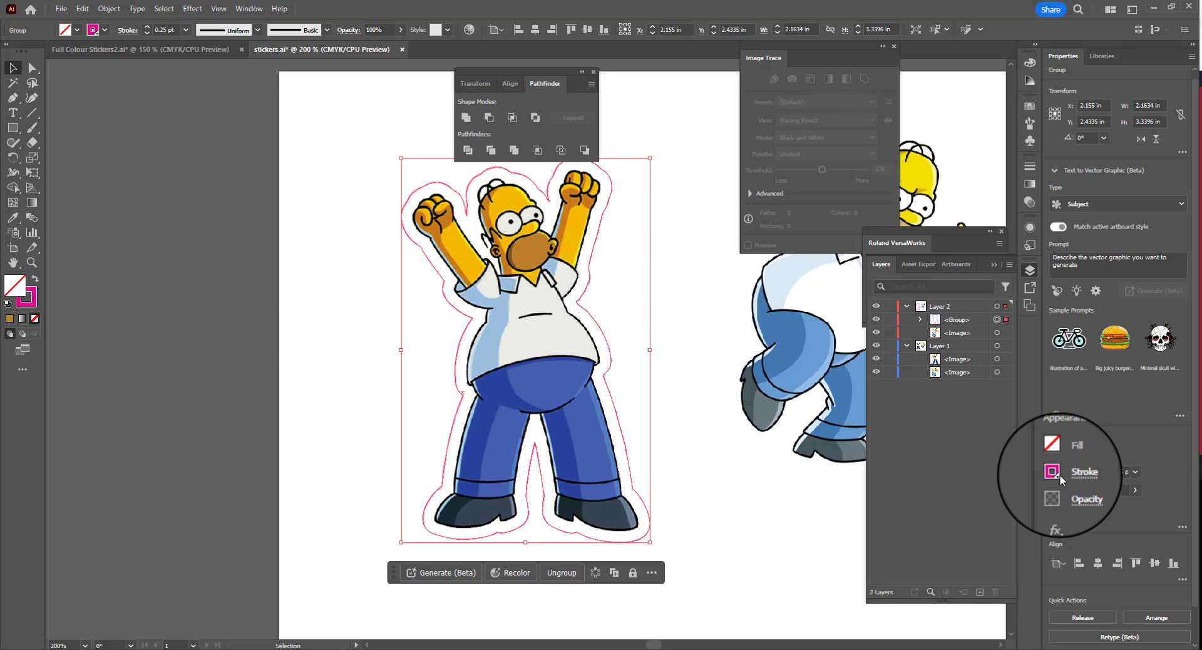
# - Begin saving the document as Adobe PDF stickers.pdf, check the PDF summary for warnings, and cancel the save
pyautogui.click(60, 7)
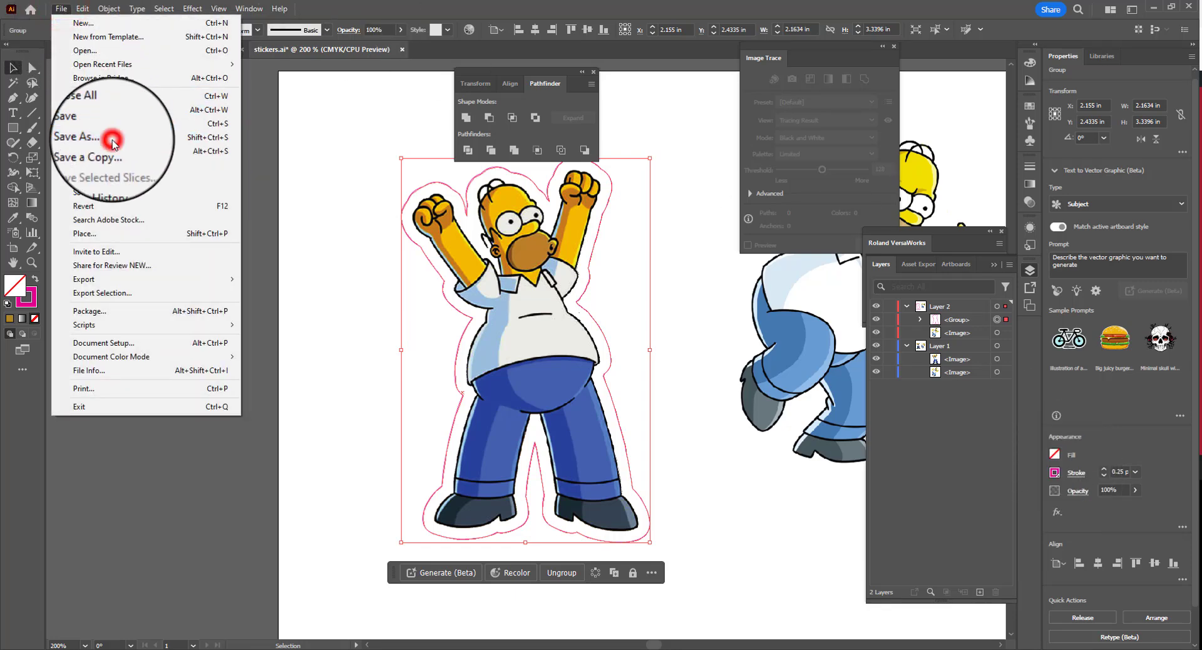
pyautogui.click(145, 130)
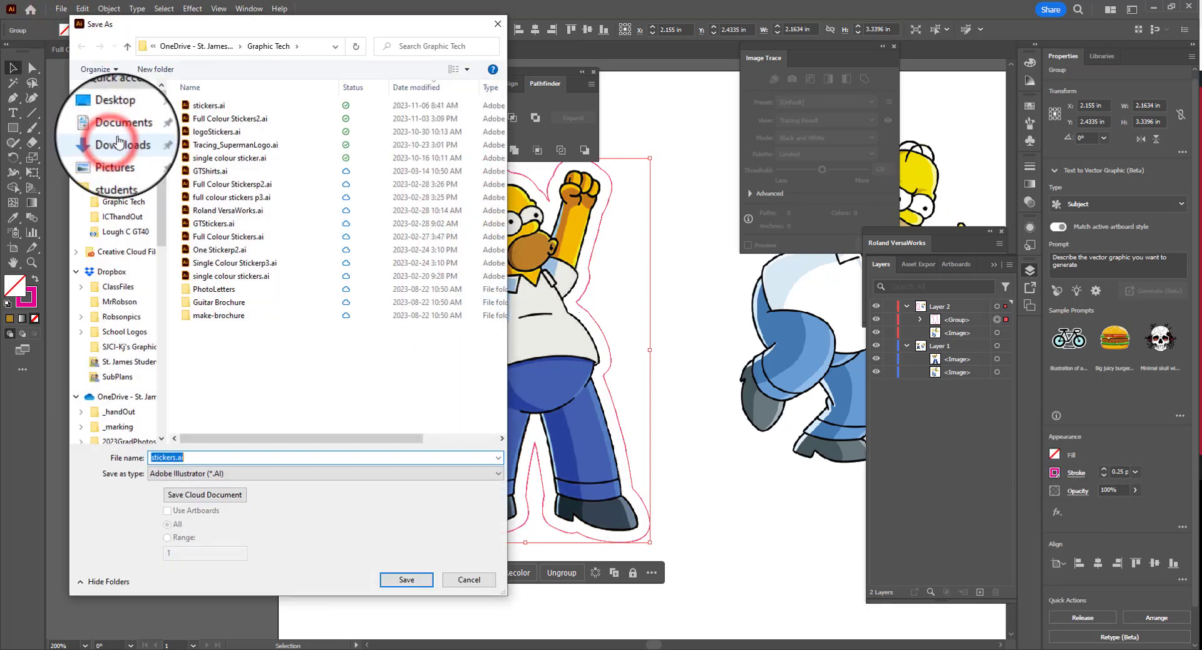
pyautogui.click(209, 474)
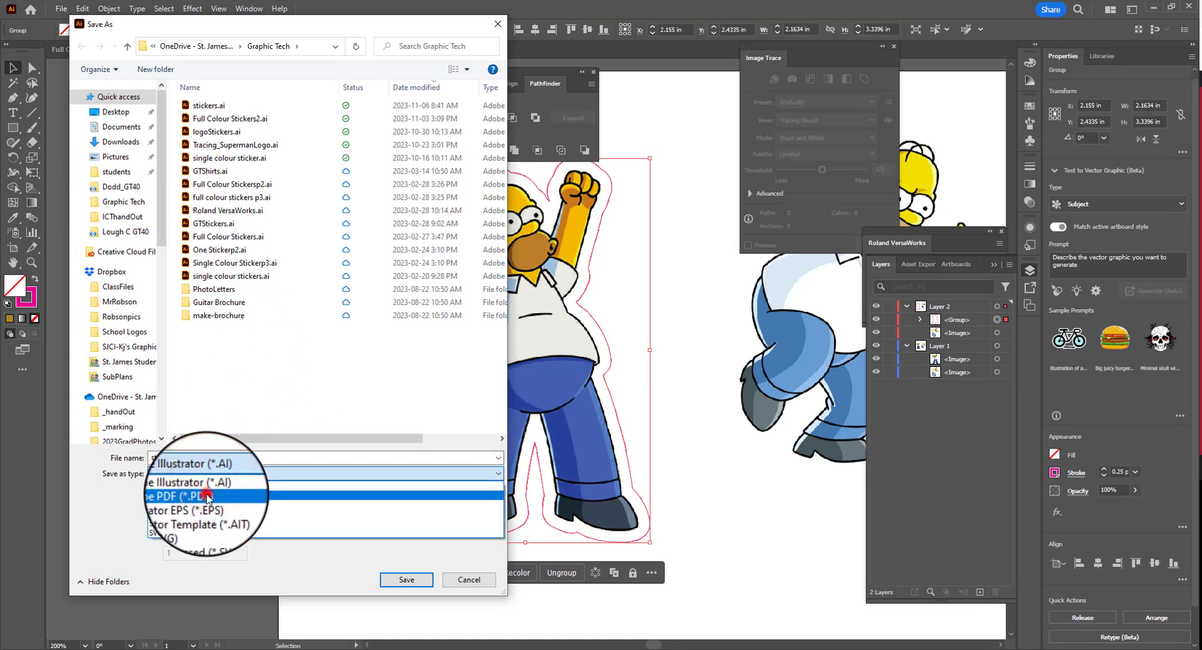
pyautogui.click(206, 496)
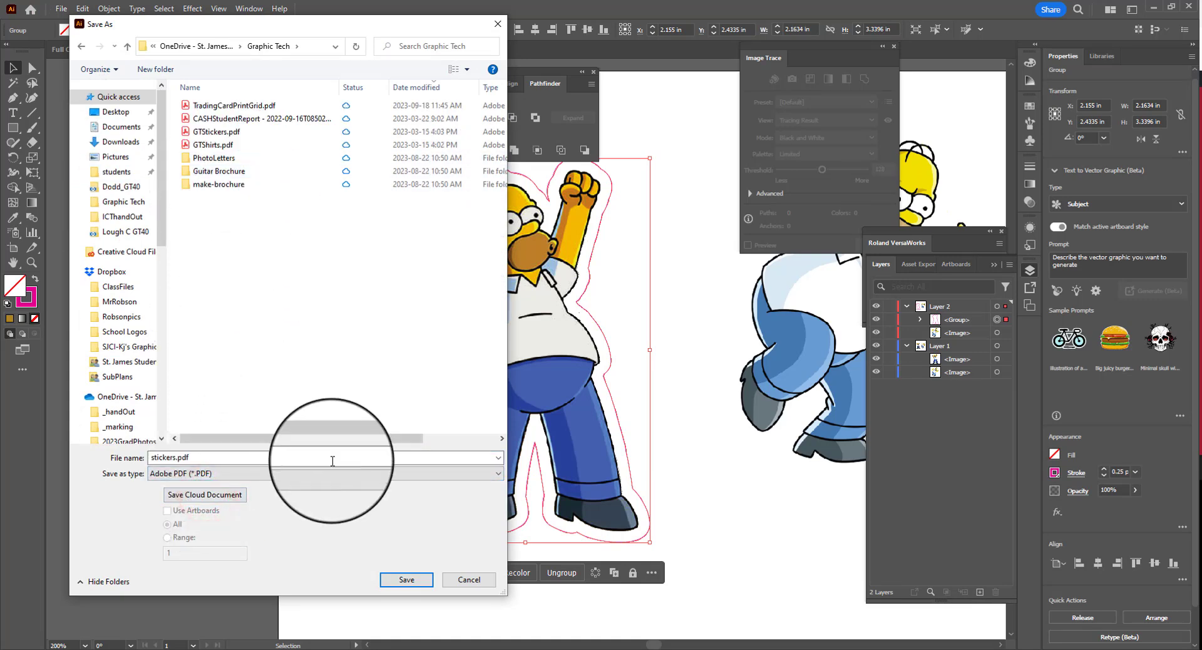
pyautogui.click(406, 579)
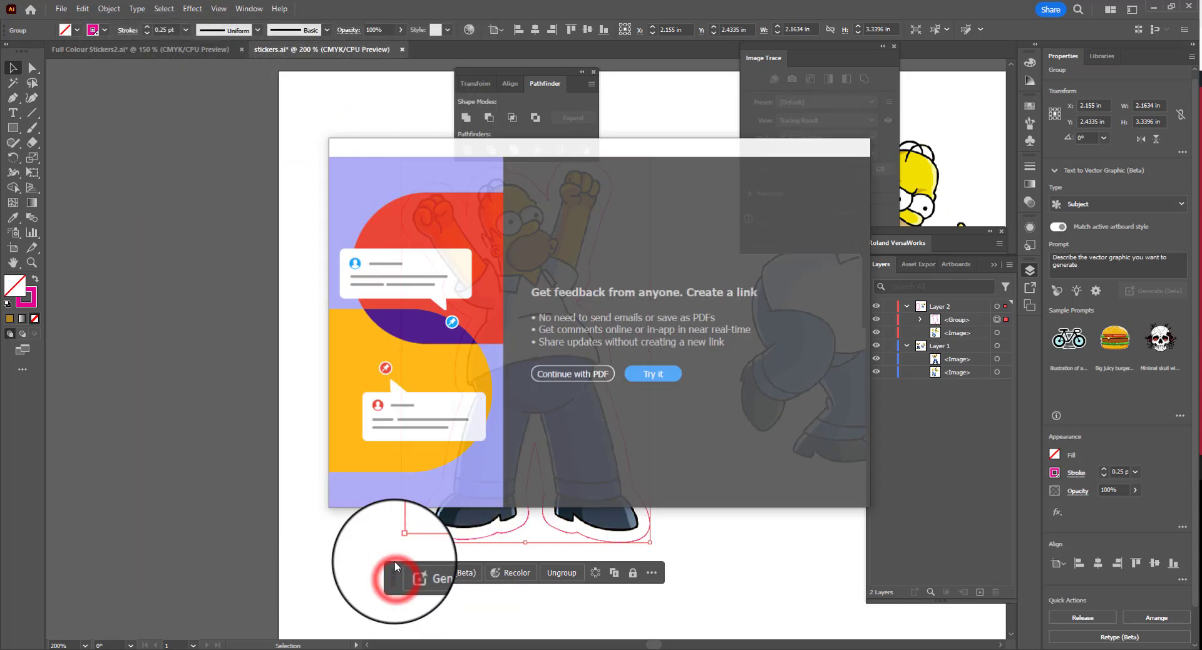
pyautogui.click(607, 376)
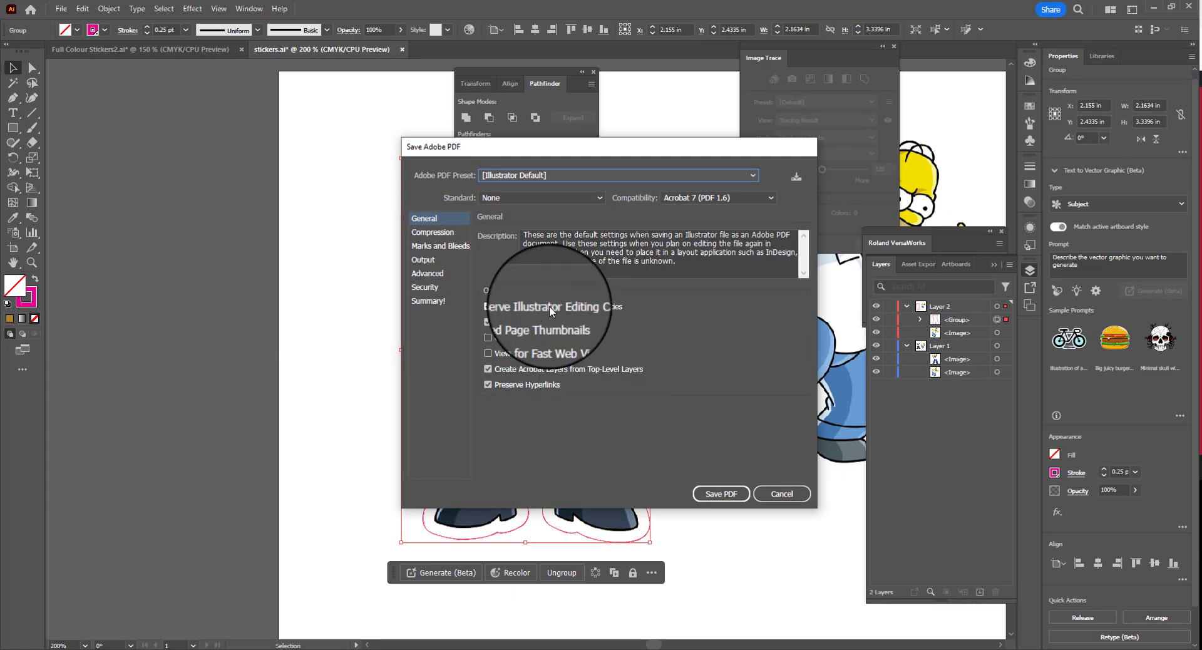
pyautogui.click(431, 301)
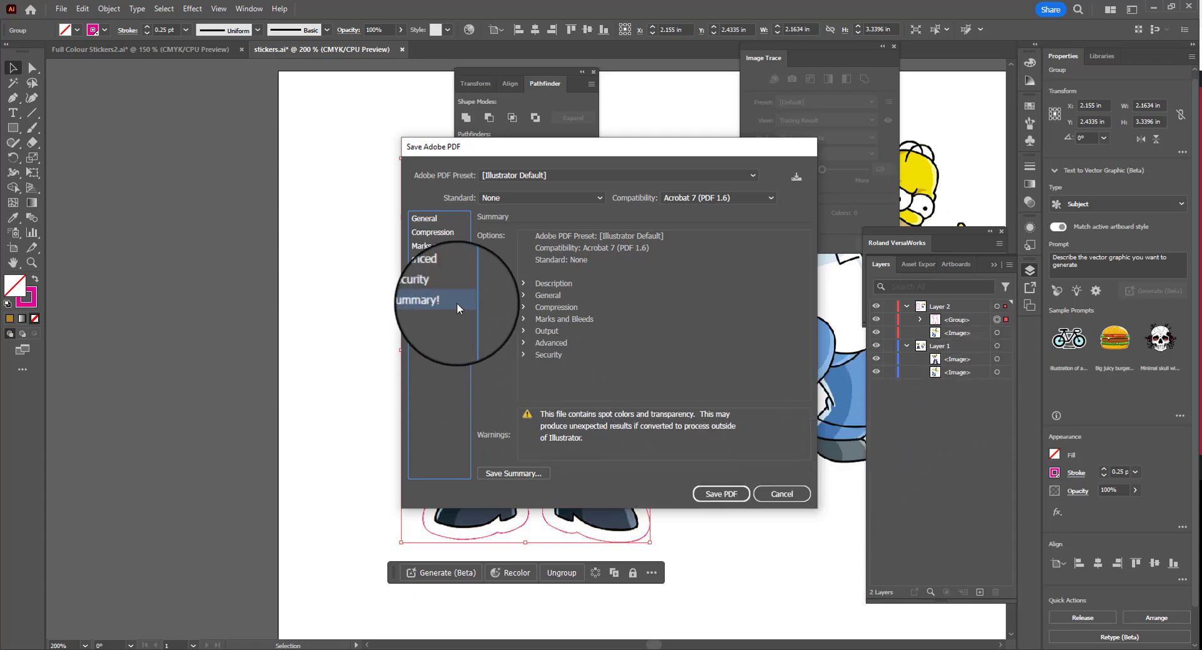
pyautogui.click(765, 494)
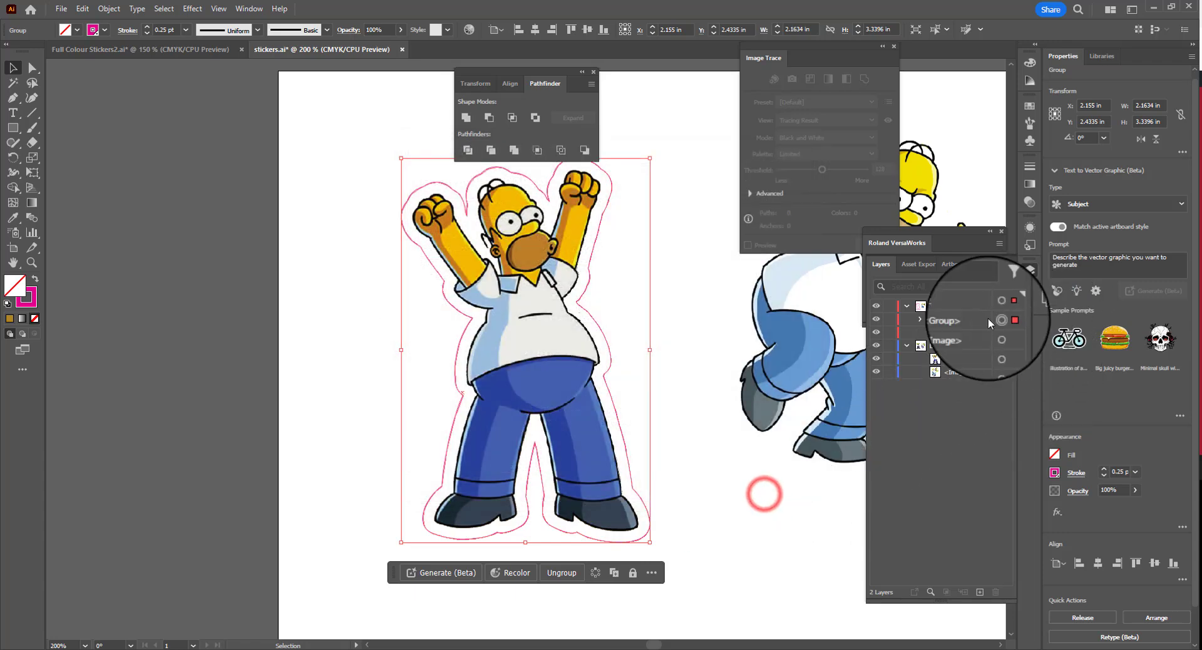
# - With the cut path group locked, flatten the transparency of the Homer images at High Resolution and move the resulting group into Layer 1
pyautogui.click(889, 318)
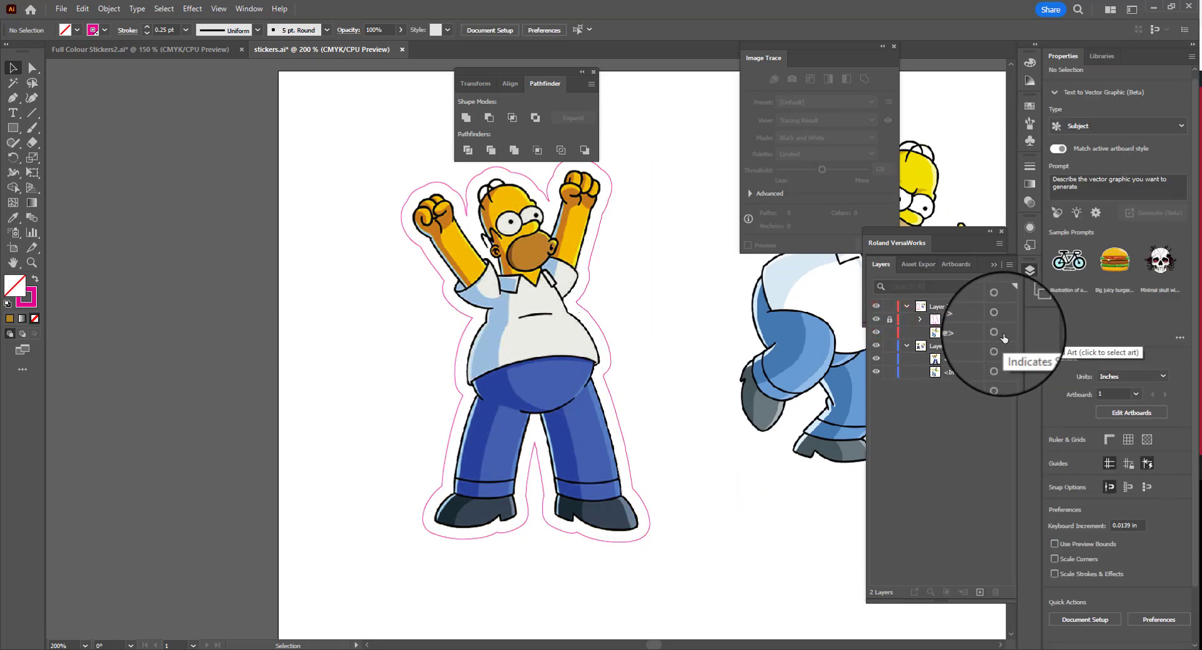
pyautogui.moveTo(335, 150); pyautogui.dragTo(820, 546)
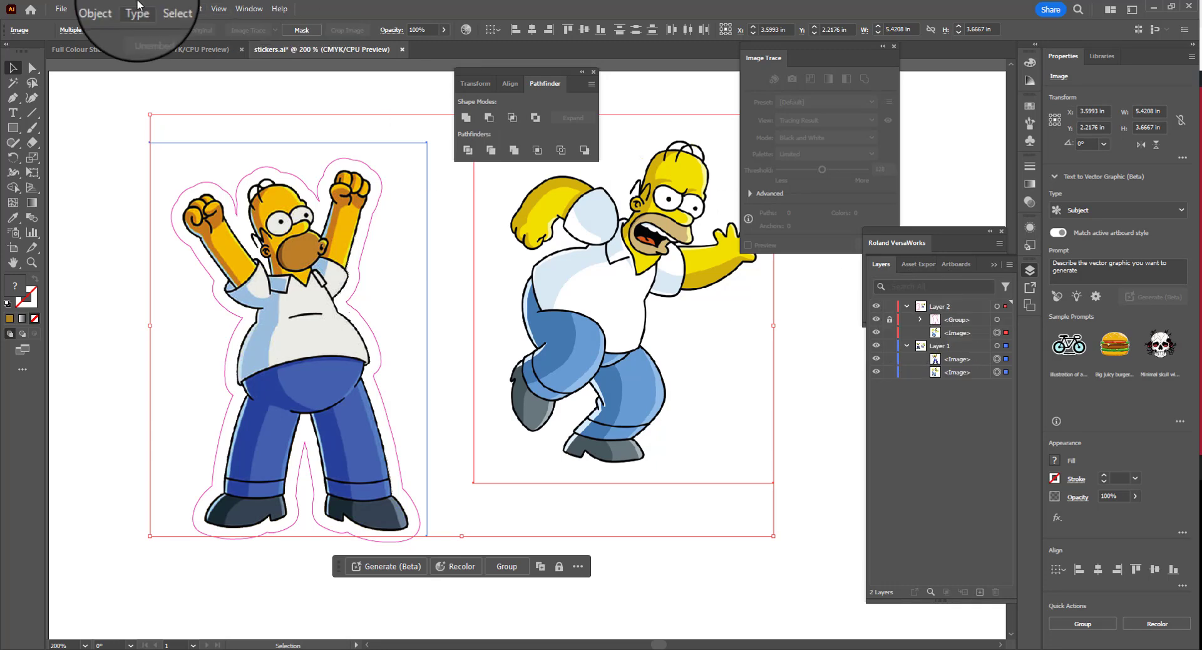
pyautogui.click(109, 9)
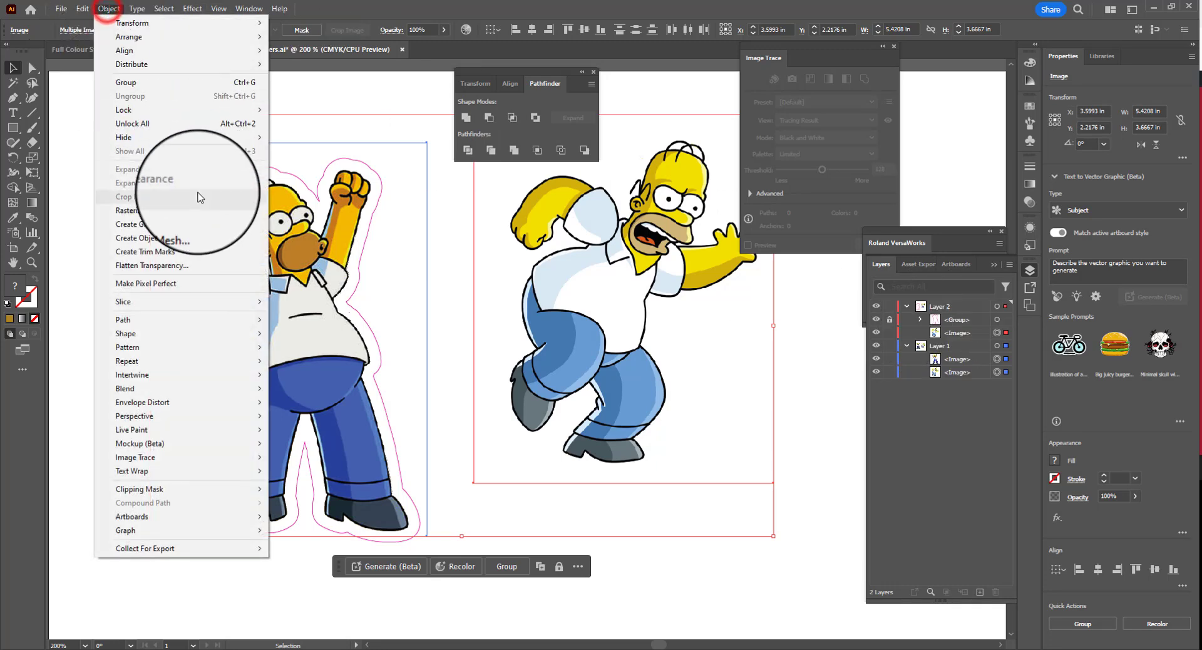
pyautogui.click(202, 268)
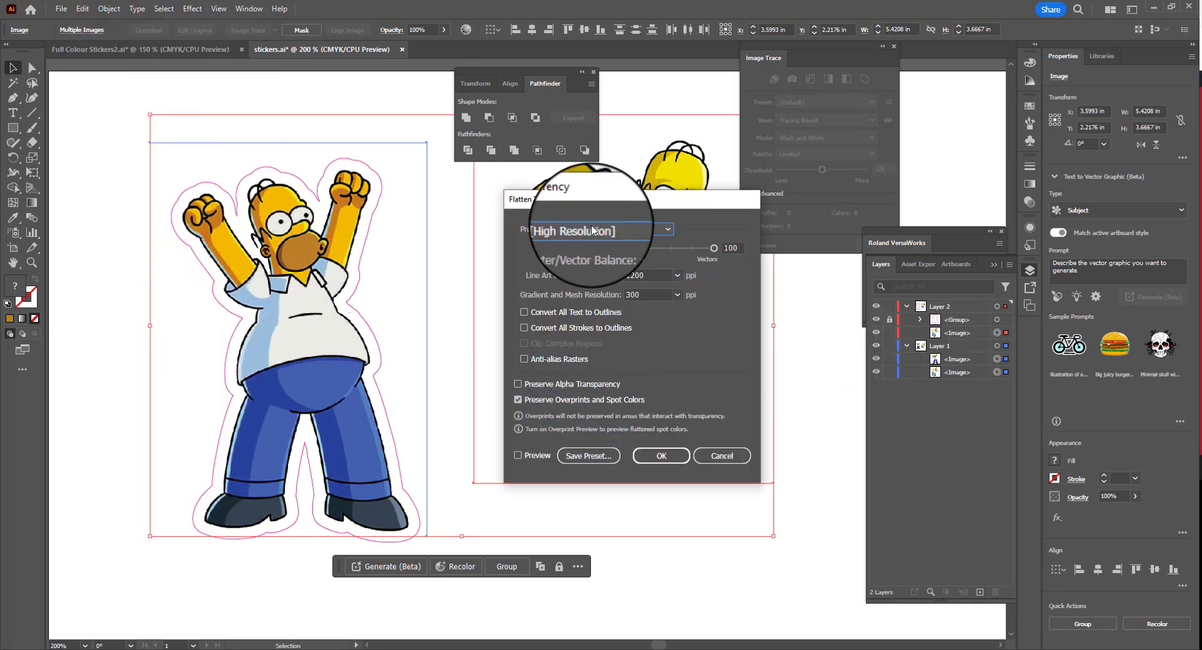
pyautogui.click(670, 455)
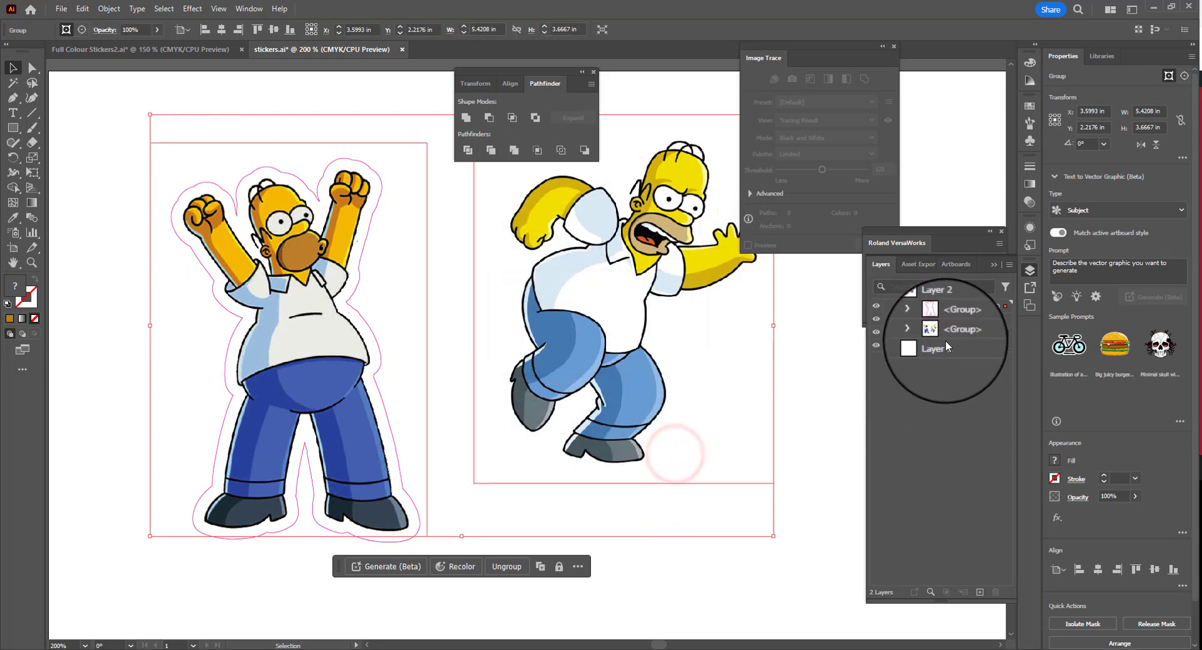
pyautogui.click(940, 338)
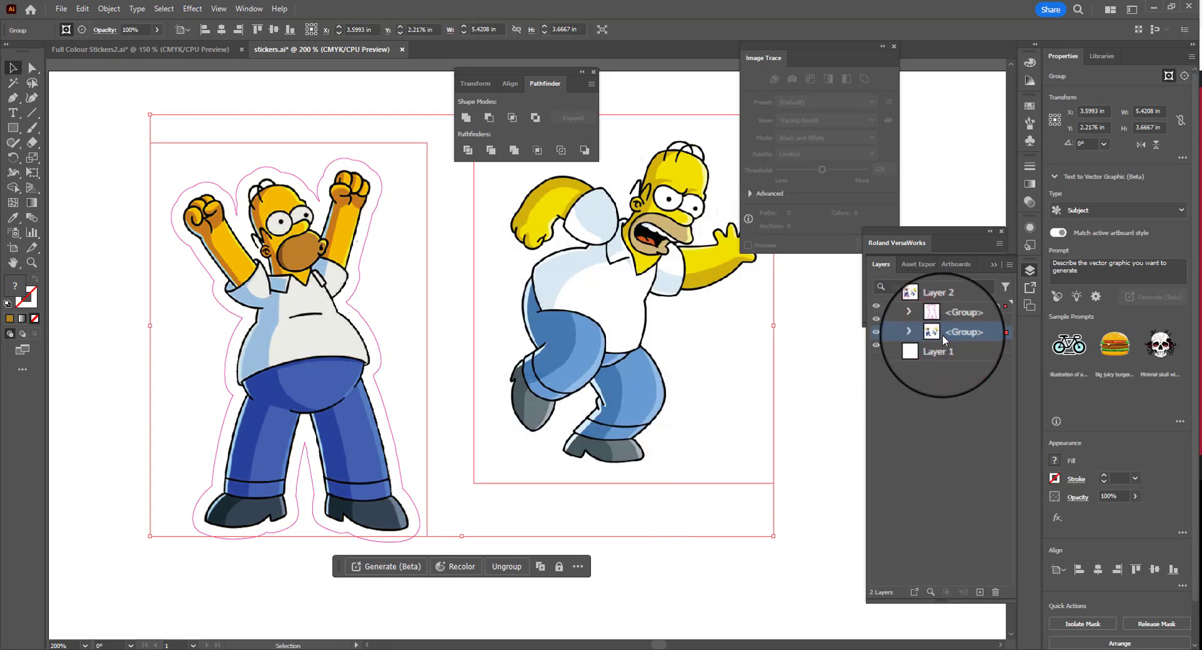
pyautogui.moveTo(935, 332); pyautogui.dragTo(938, 347)
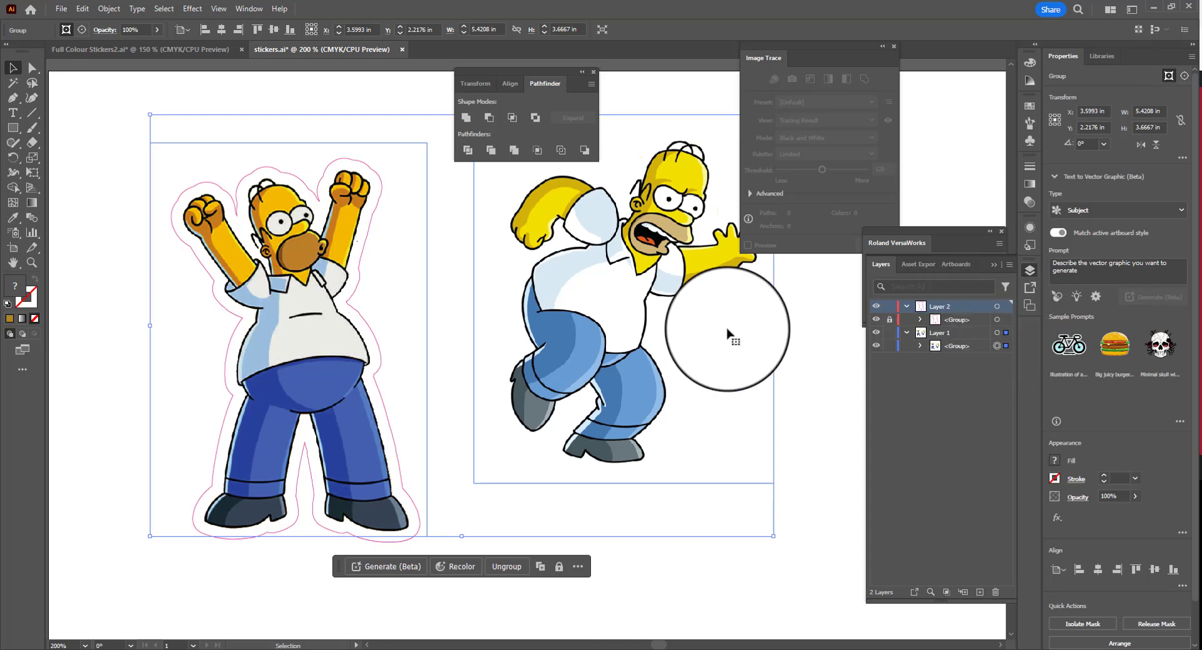
# - Save the document as Adobe PDF stickers.pdf with the Illustrator Default preset, checking the summary for warnings before saving
pyautogui.click(61, 9)
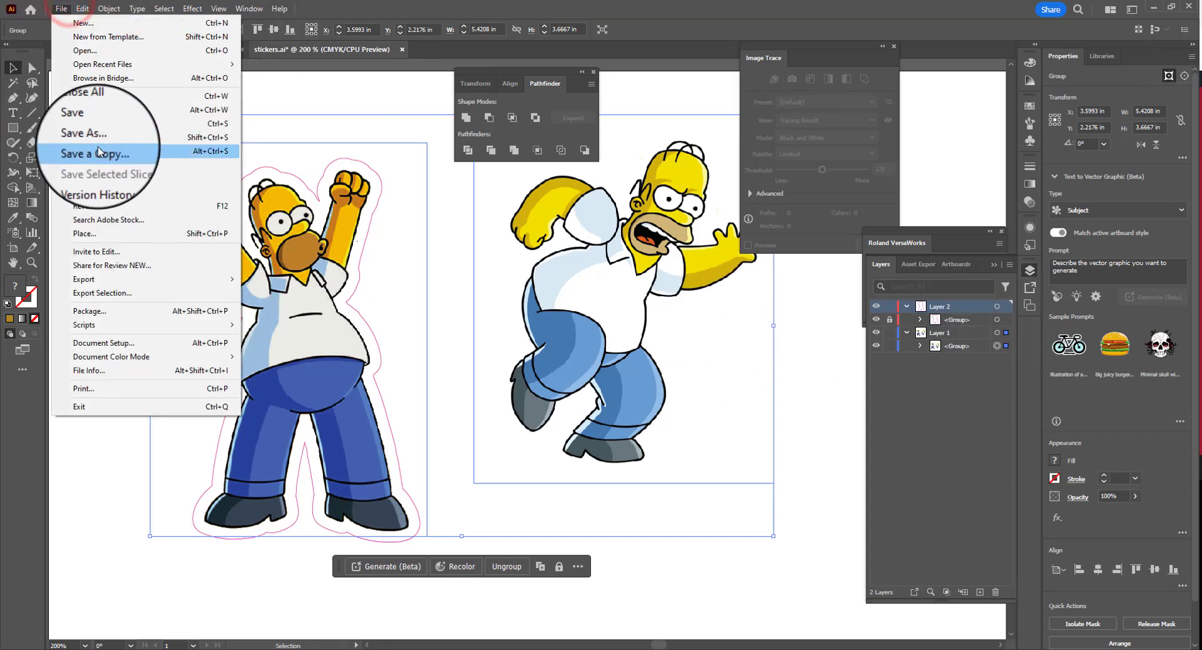
pyautogui.click(100, 153)
pyautogui.click(213, 473)
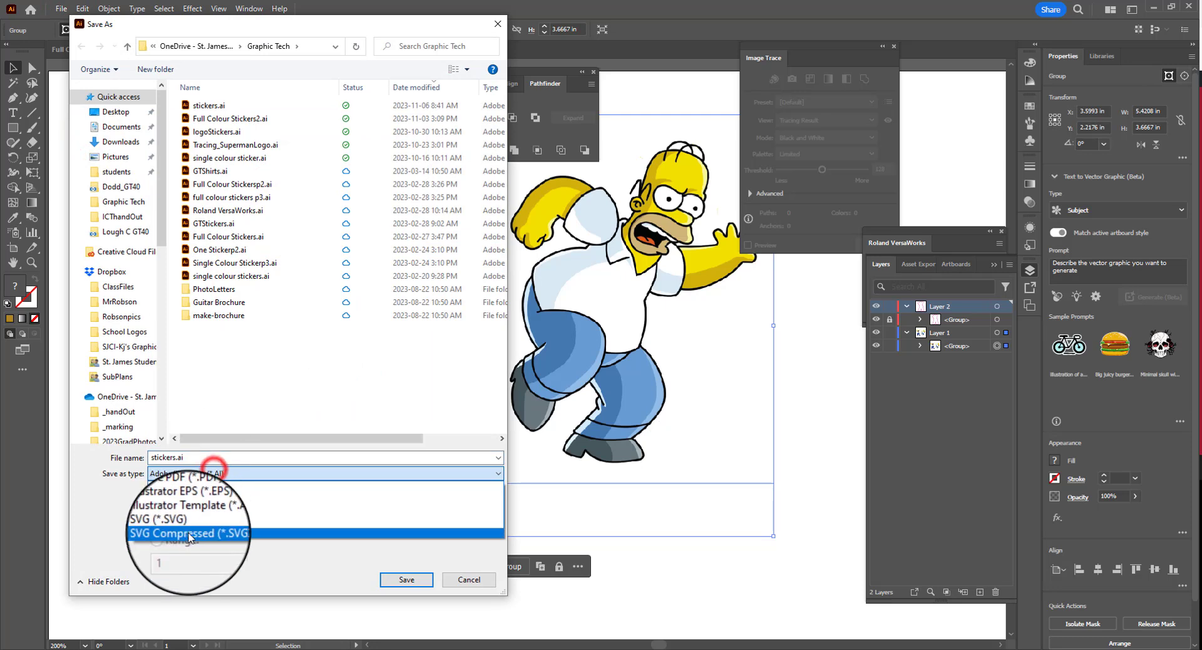
pyautogui.click(180, 488)
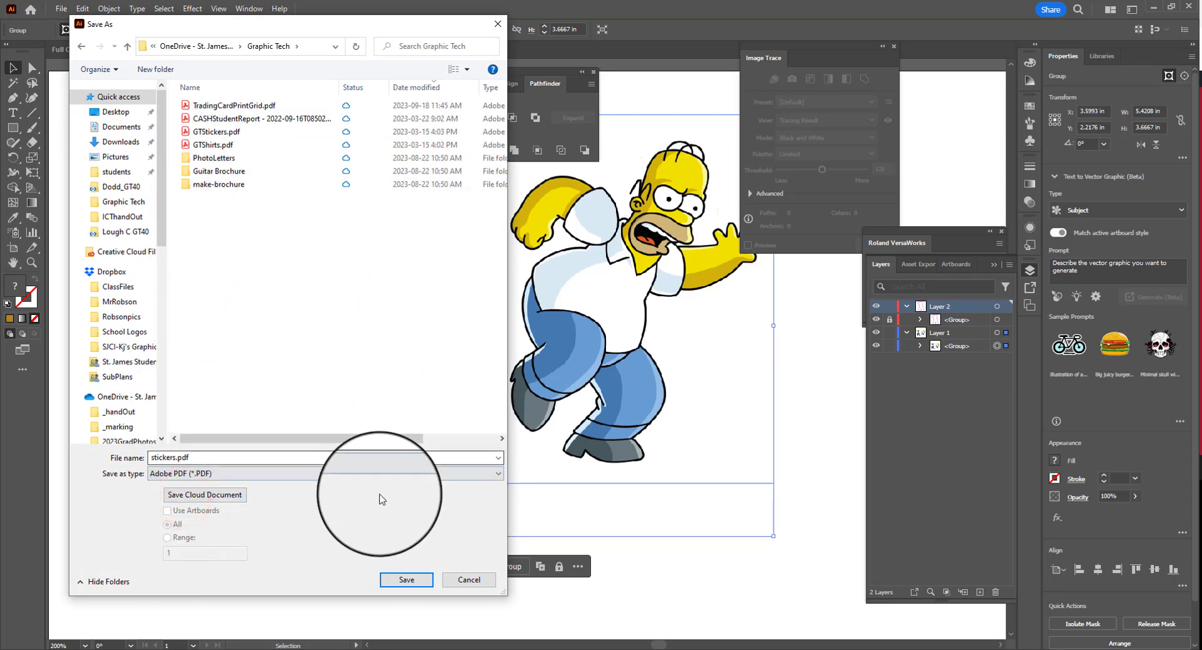
pyautogui.click(406, 579)
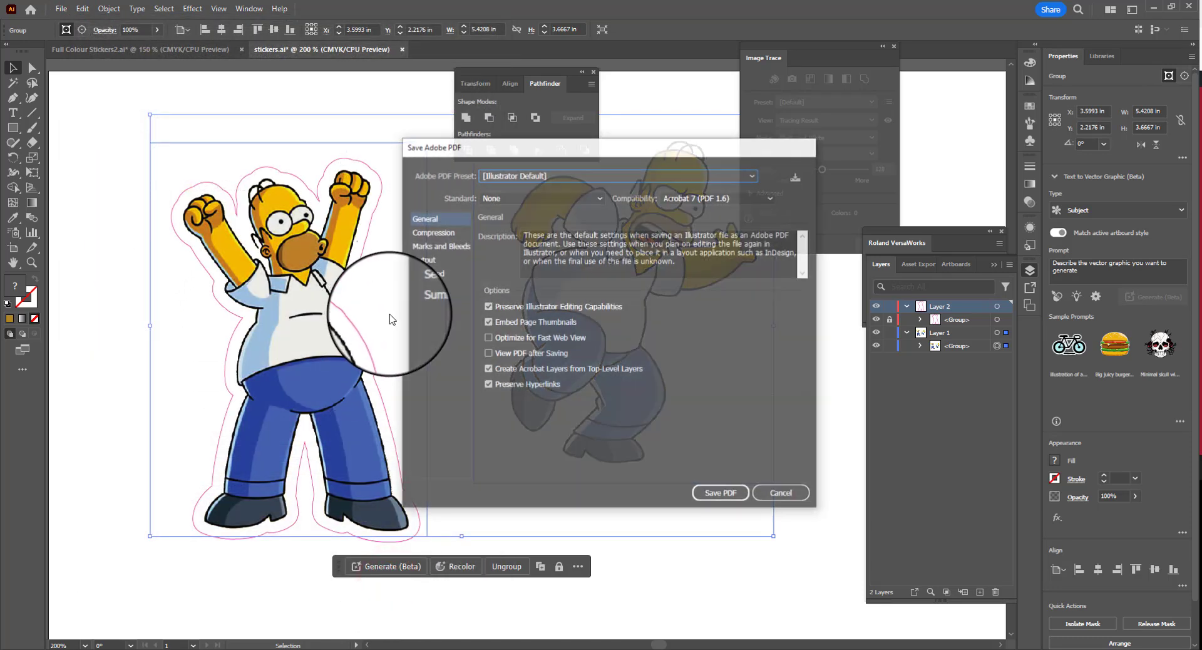
pyautogui.click(428, 301)
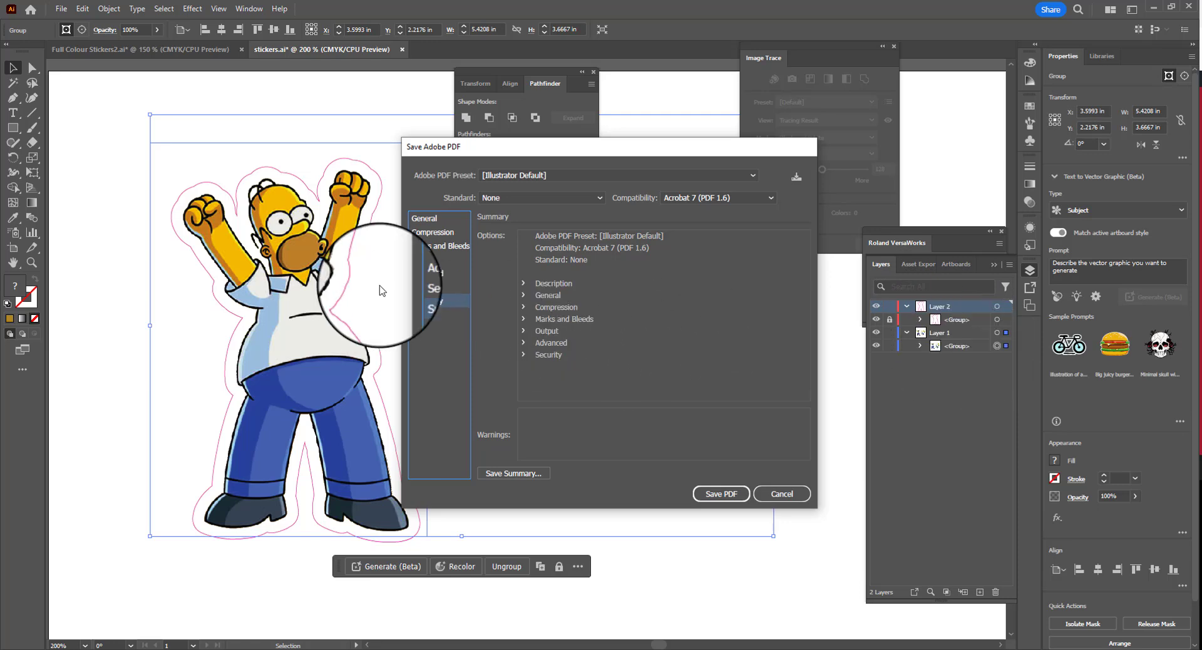
pyautogui.click(734, 498)
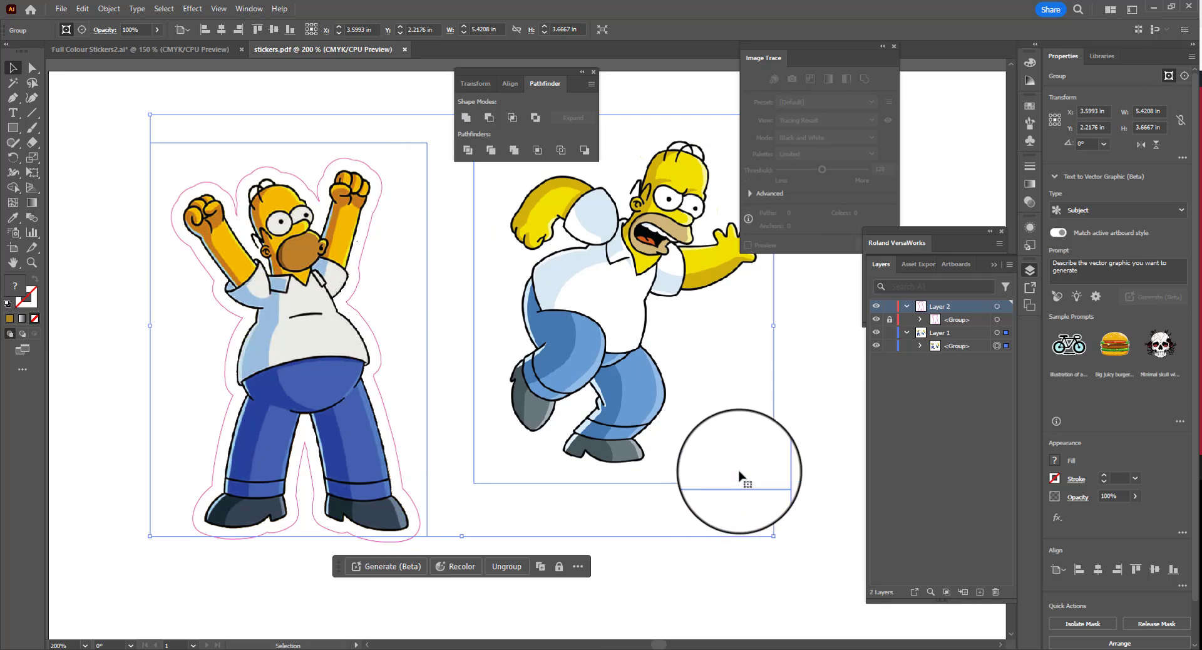
# - Expand the flattened group in Layer 1 and examine how the Homer artwork is grouped by selecting it on the artboard
pyautogui.click(778, 416)
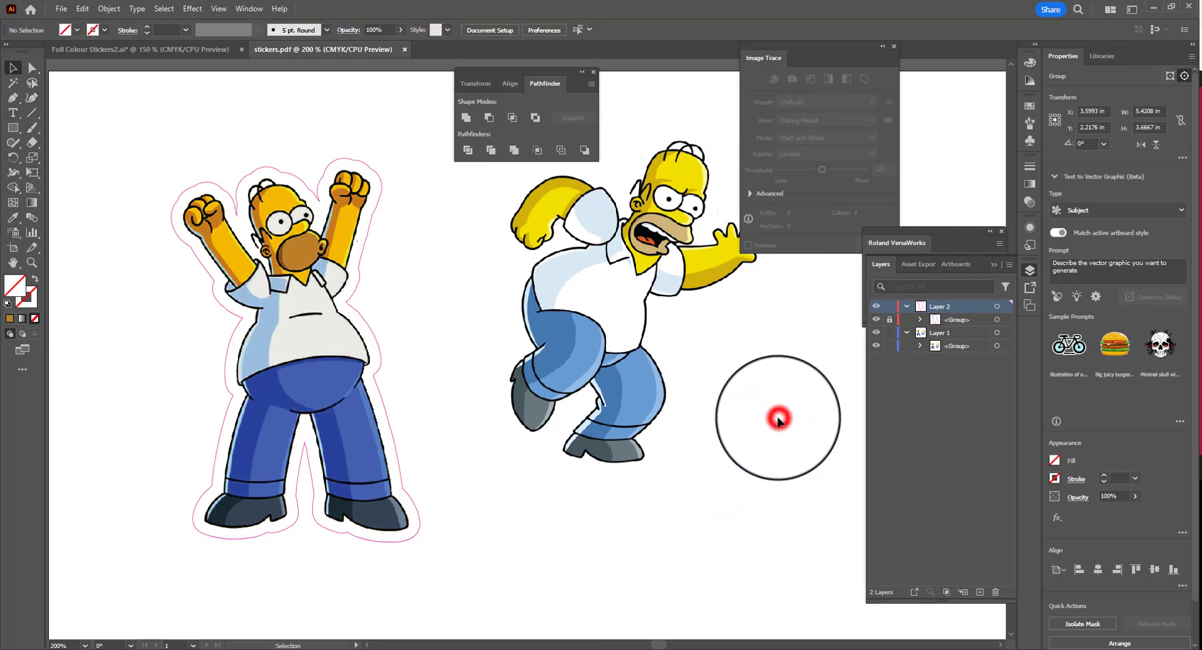
pyautogui.moveTo(802, 378); pyautogui.dragTo(618, 477)
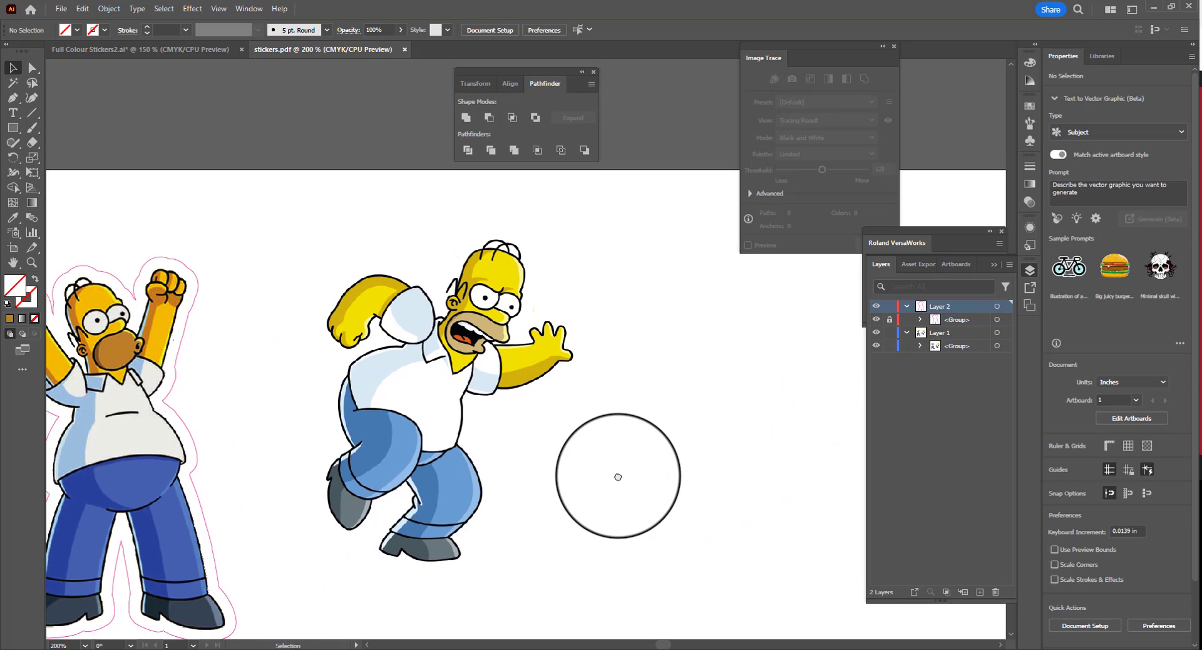
pyautogui.click(919, 346)
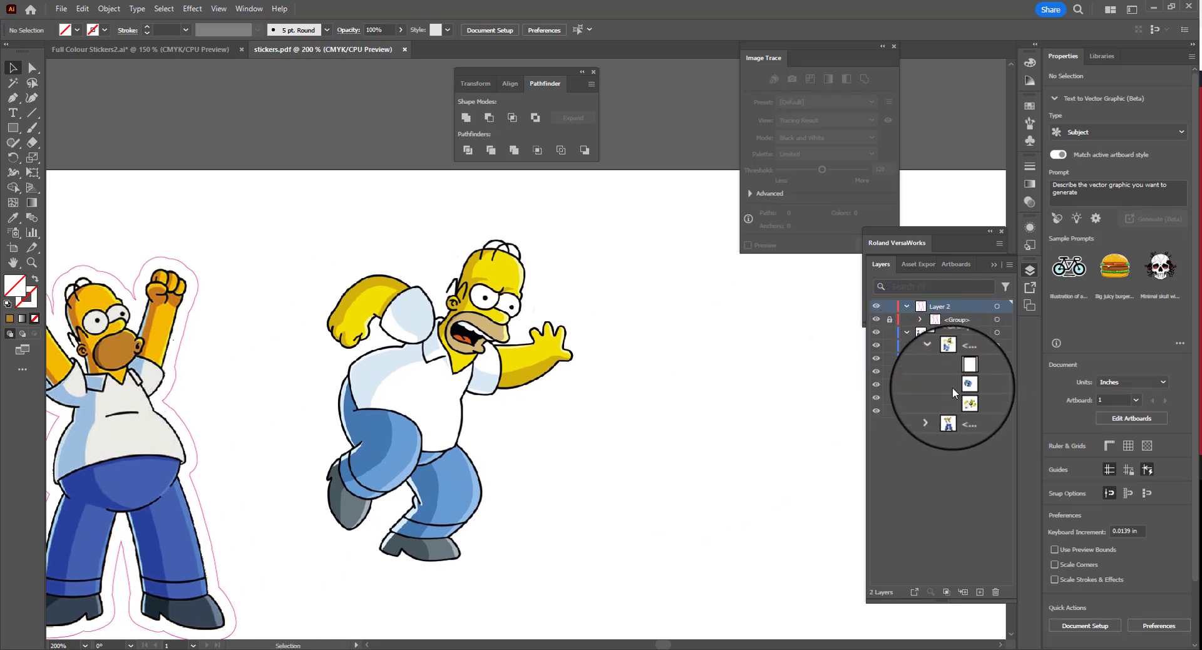
pyautogui.click(663, 327)
pyautogui.moveTo(592, 247); pyautogui.dragTo(349, 489)
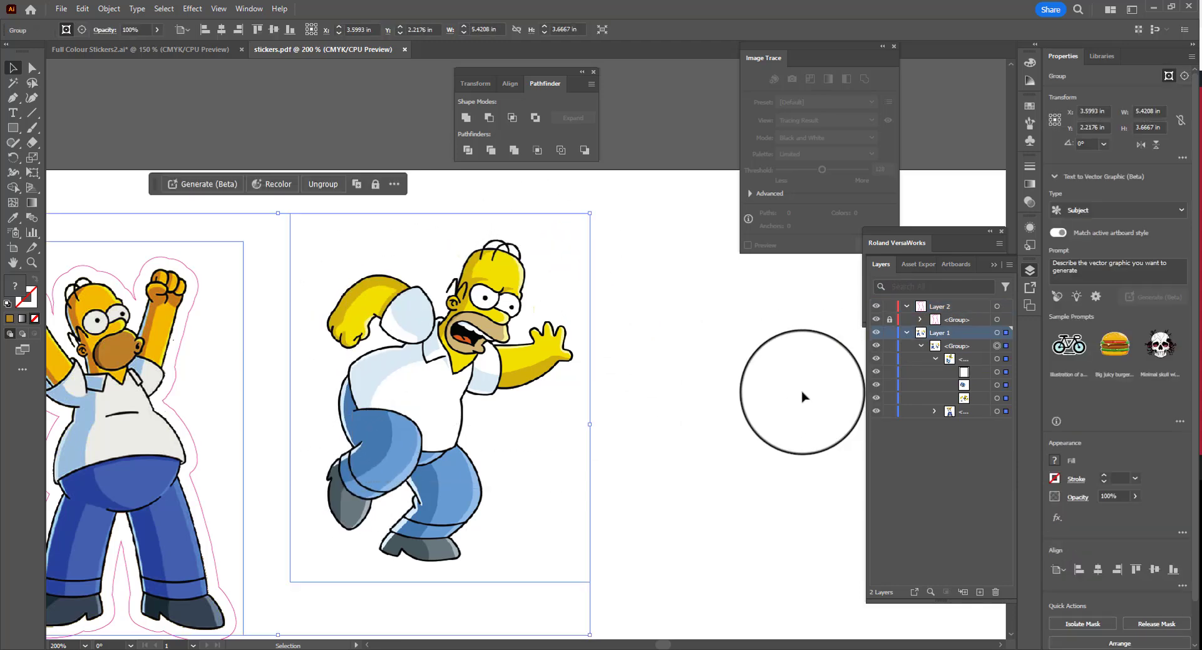
pyautogui.click(869, 369)
pyautogui.click(776, 374)
pyautogui.click(528, 345)
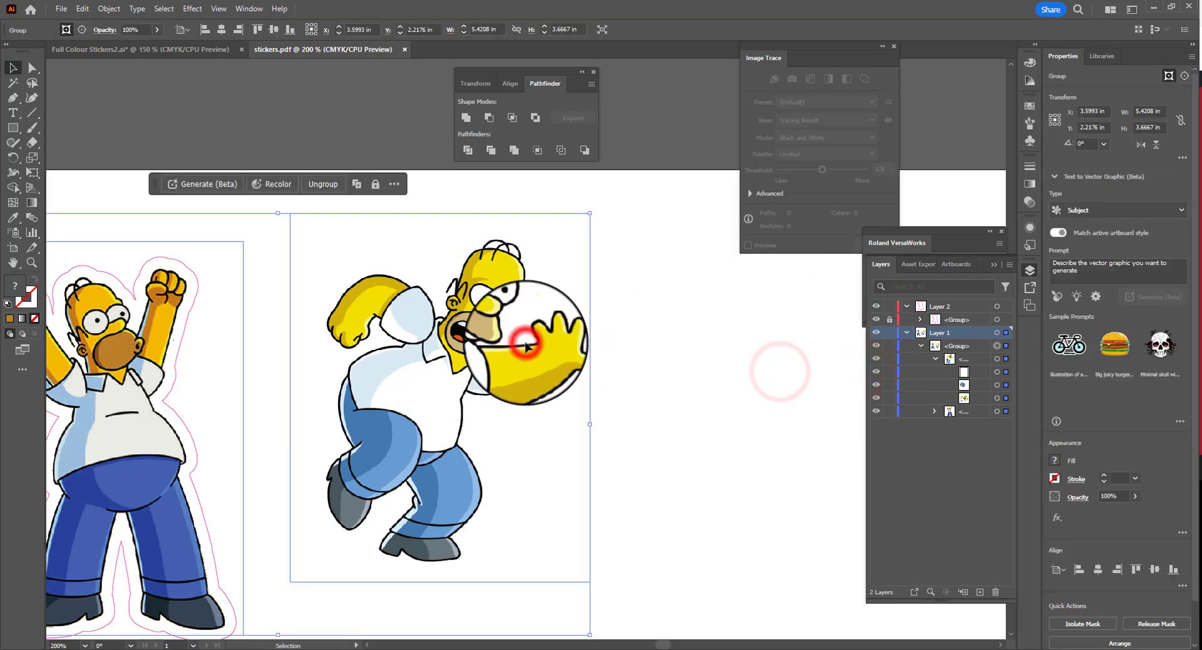
pyautogui.click(759, 339)
# - Place 3e9aa19b_homer.webp from Downloads in the empty artboard area beside the artwork, about 2.13 by 2.62 in, and embed it
pyautogui.moveTo(702, 338); pyautogui.dragTo(383, 333)
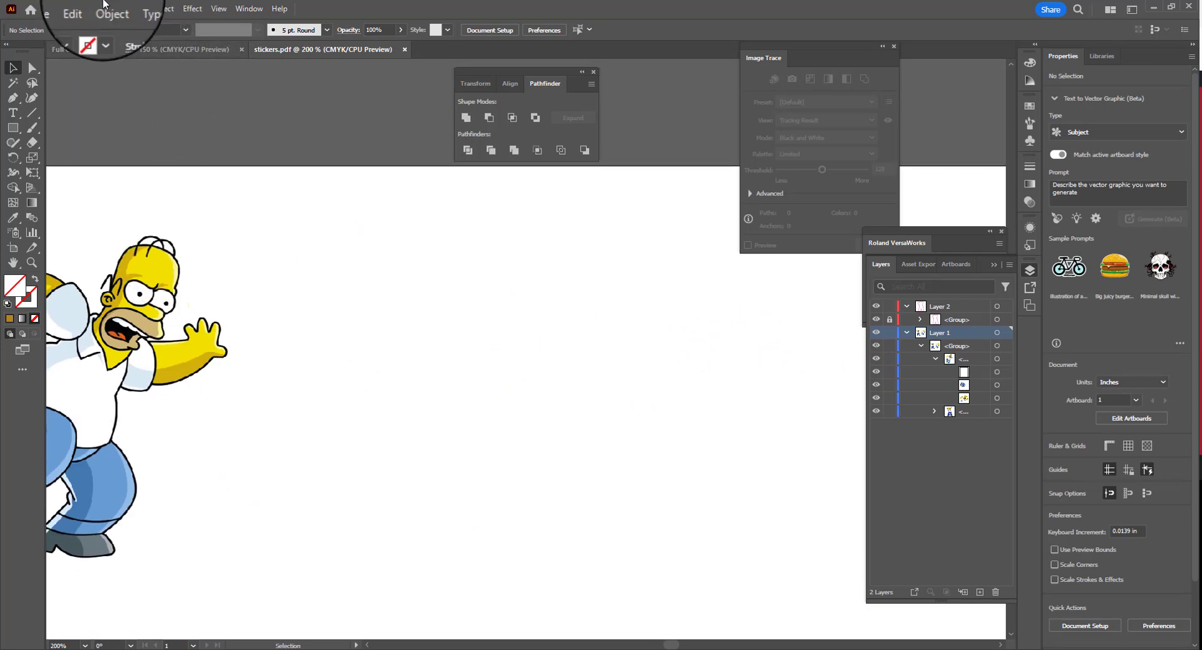
pyautogui.click(61, 9)
pyautogui.click(131, 233)
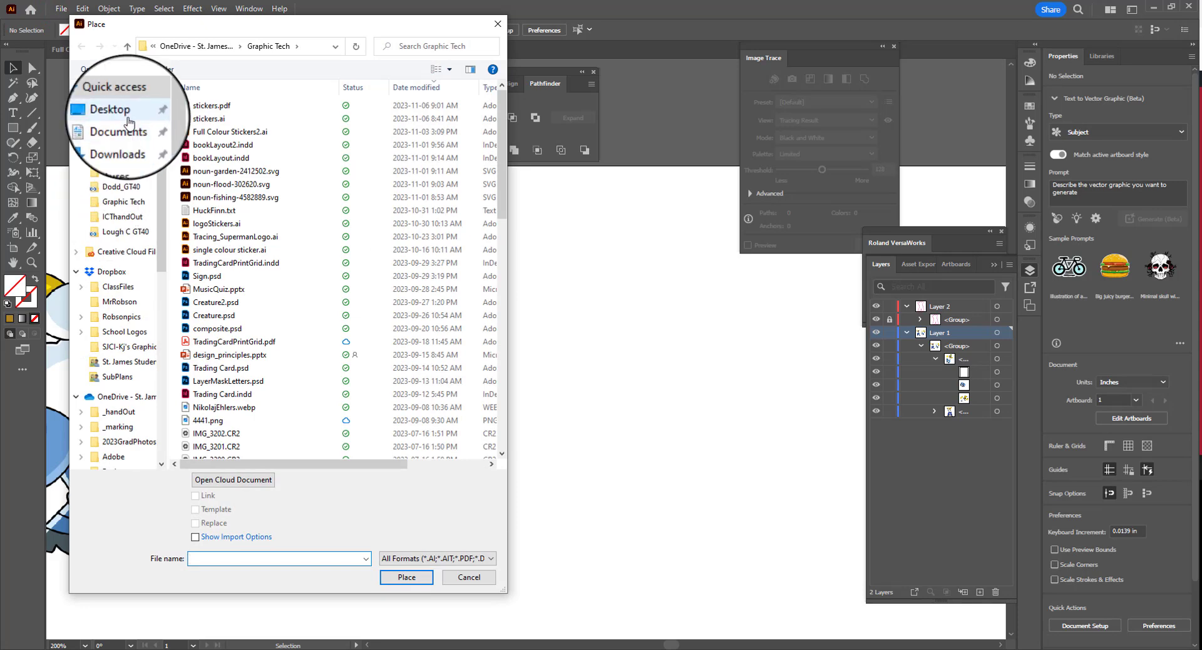
pyautogui.scroll(-3, 122, 295)
pyautogui.scroll(-6, 130, 339)
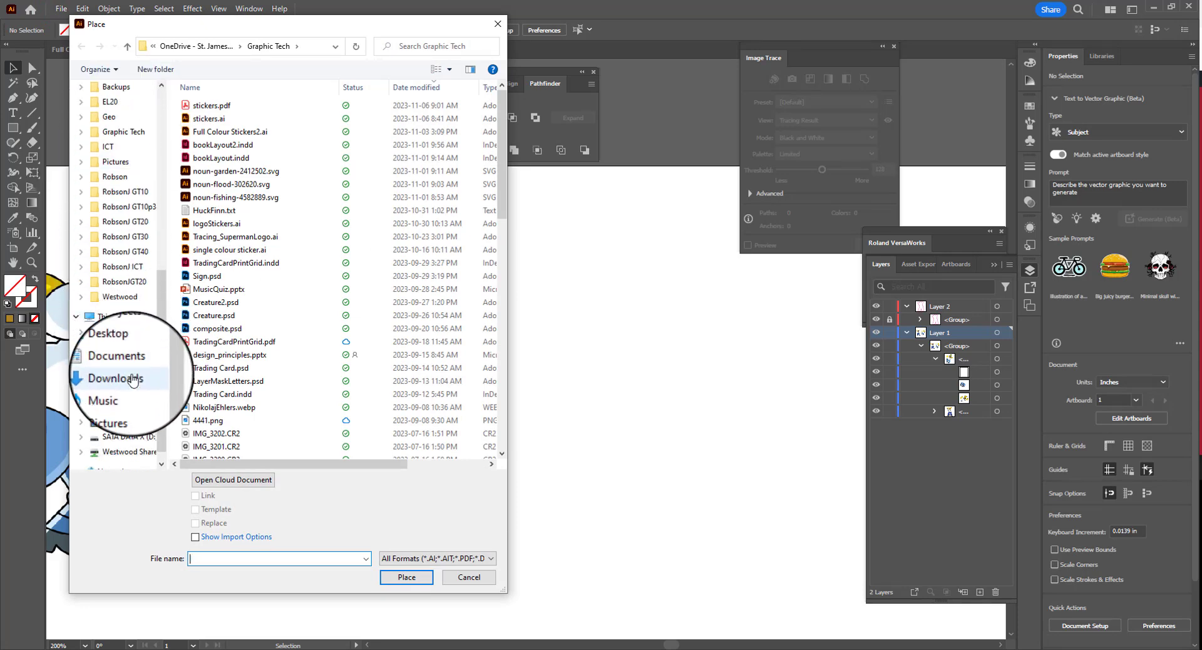
pyautogui.click(121, 377)
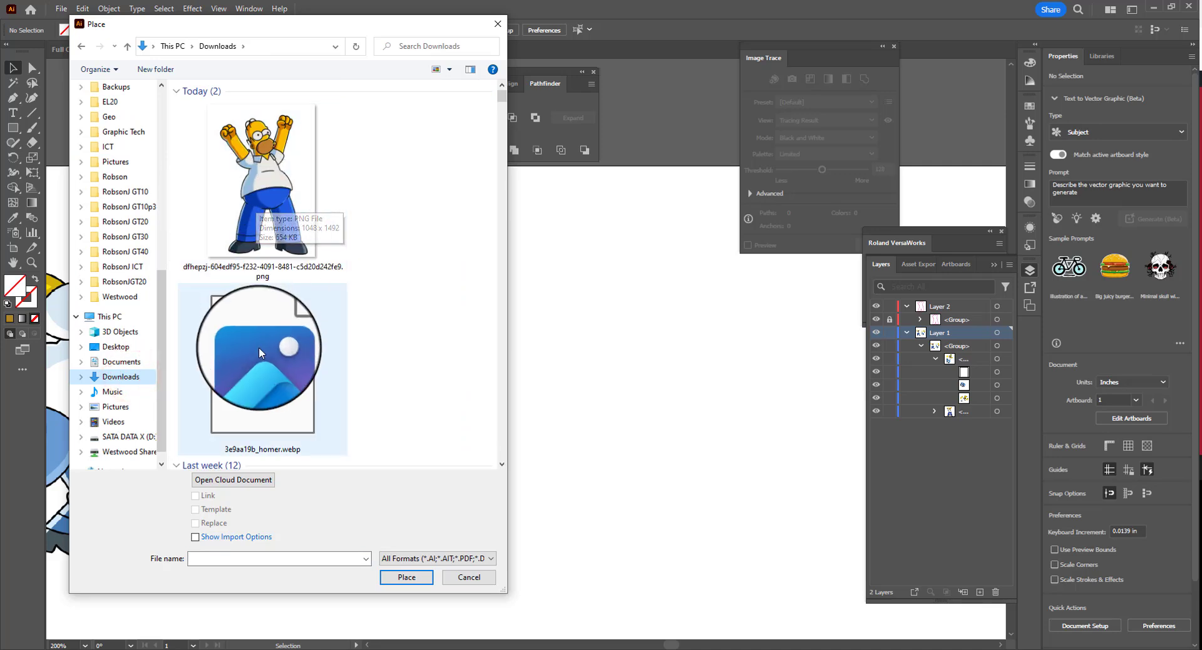
pyautogui.doubleClick(266, 375)
pyautogui.moveTo(366, 246); pyautogui.dragTo(738, 524)
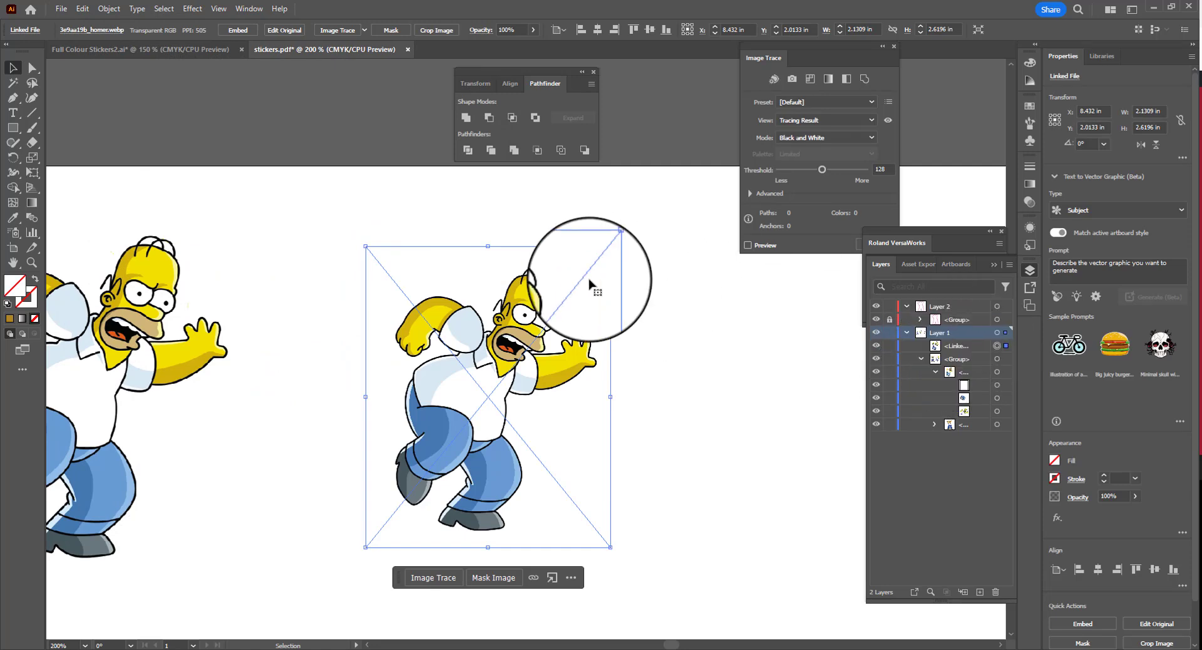
pyautogui.click(1086, 621)
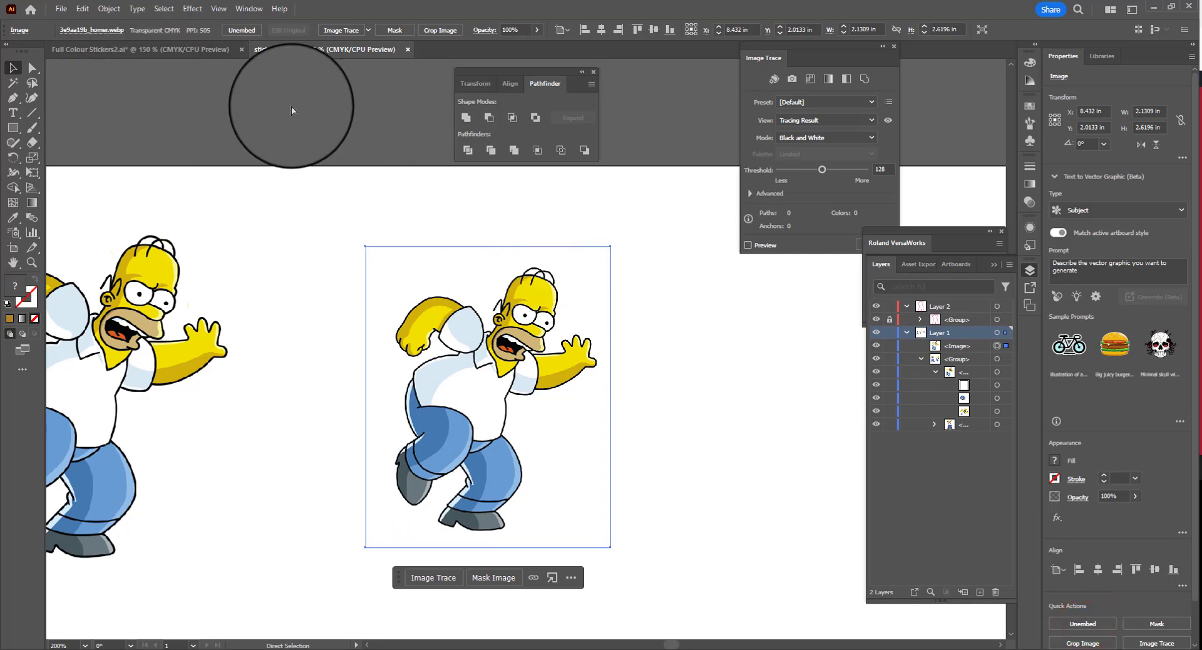
# - Copy the embedded Homer image and paste it in the same position on Layer 2, with Layer 1 hidden and locked
pyautogui.click(83, 9)
pyautogui.click(126, 94)
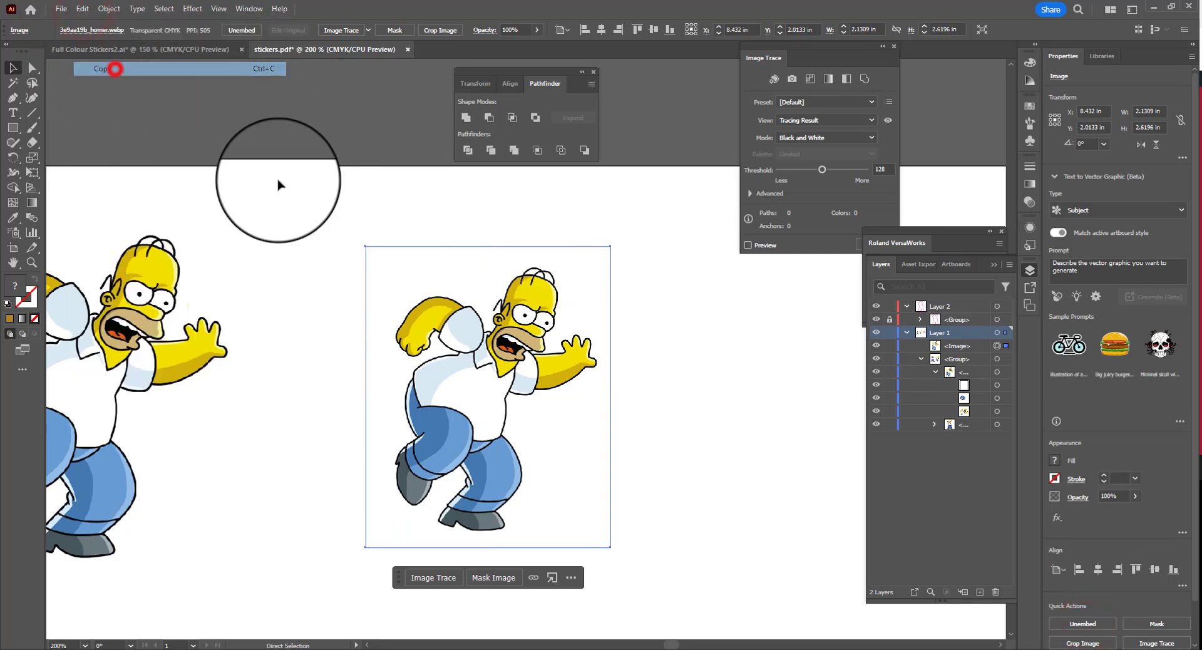
pyautogui.click(968, 306)
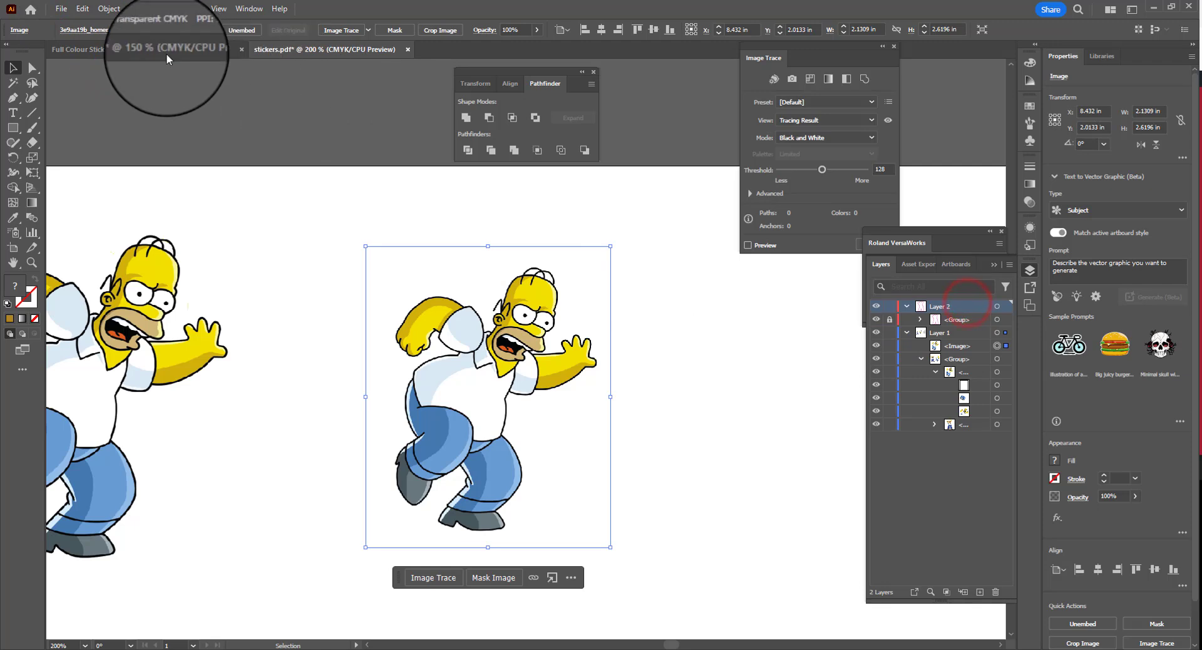
pyautogui.click(83, 9)
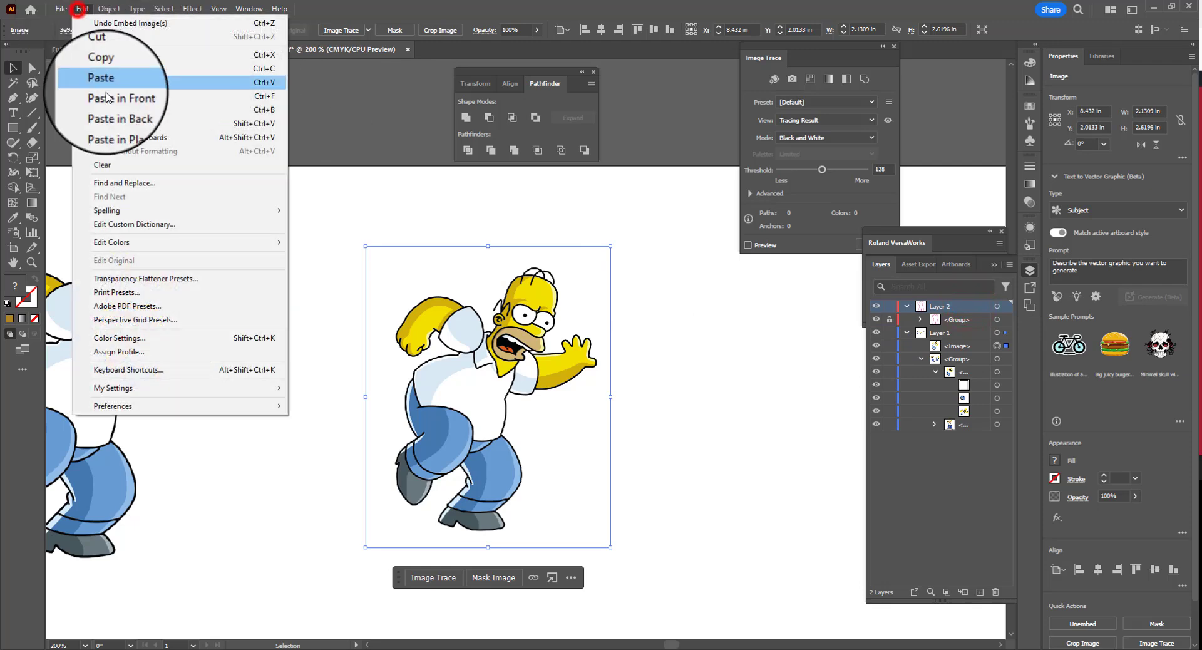
pyautogui.click(134, 123)
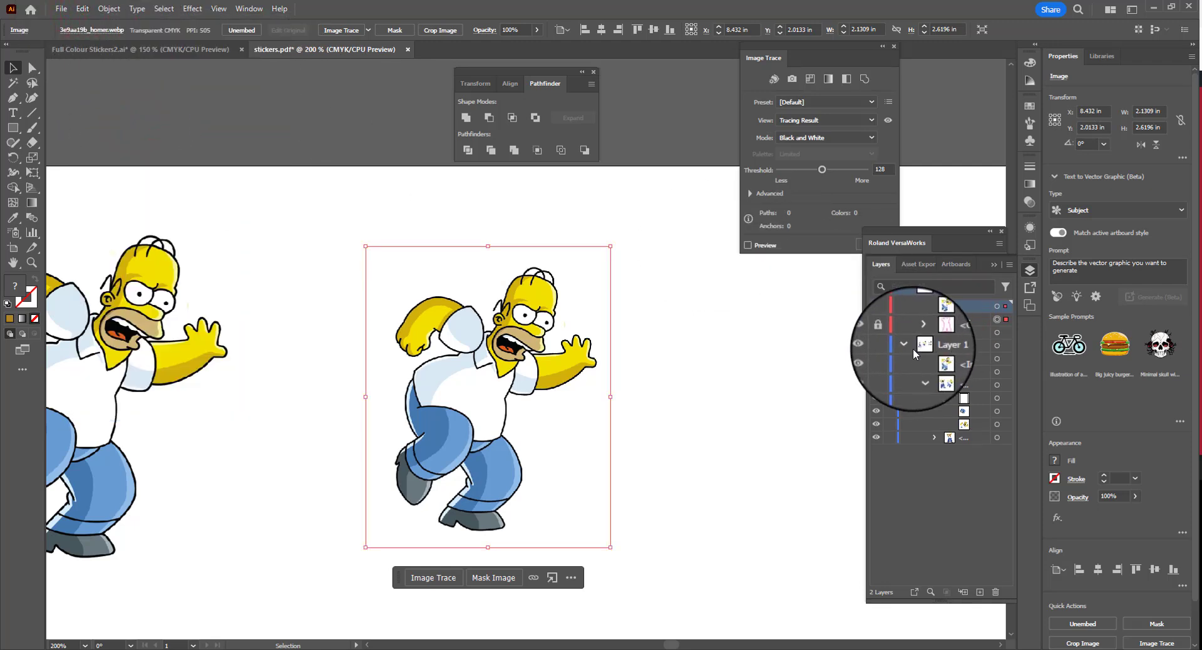
pyautogui.click(876, 345)
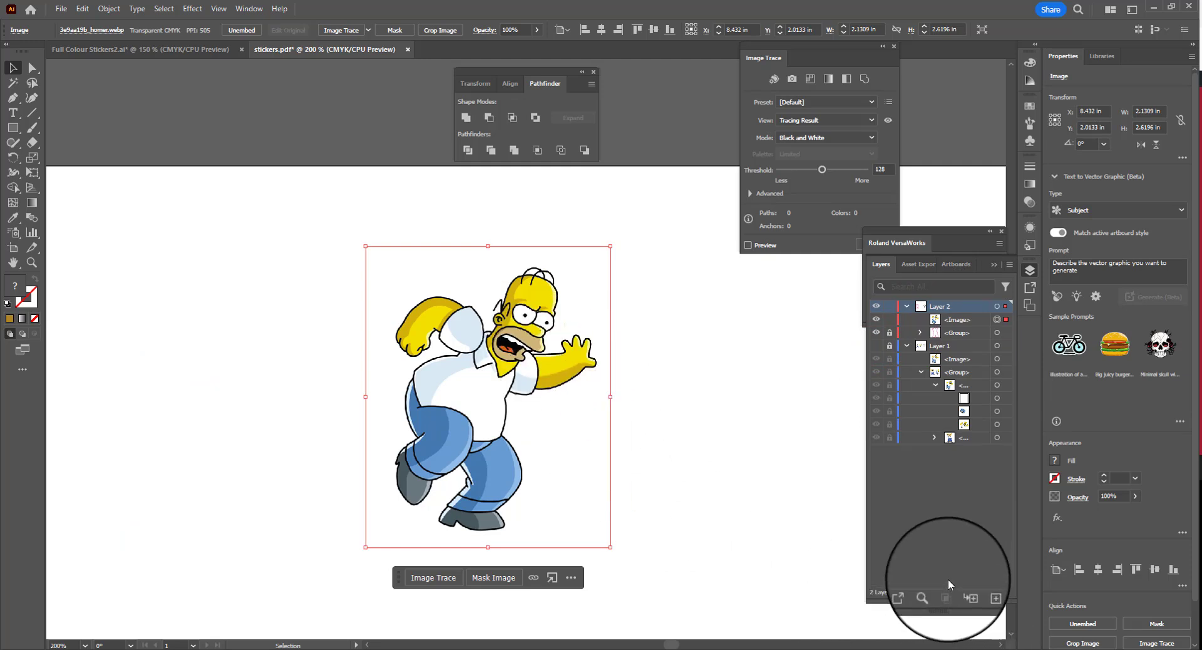
# - Image Trace the Layer 2 Homer copy with the High Fidelity Photo preset and expand the tracing into paths
pyautogui.click(1138, 645)
pyautogui.click(1064, 492)
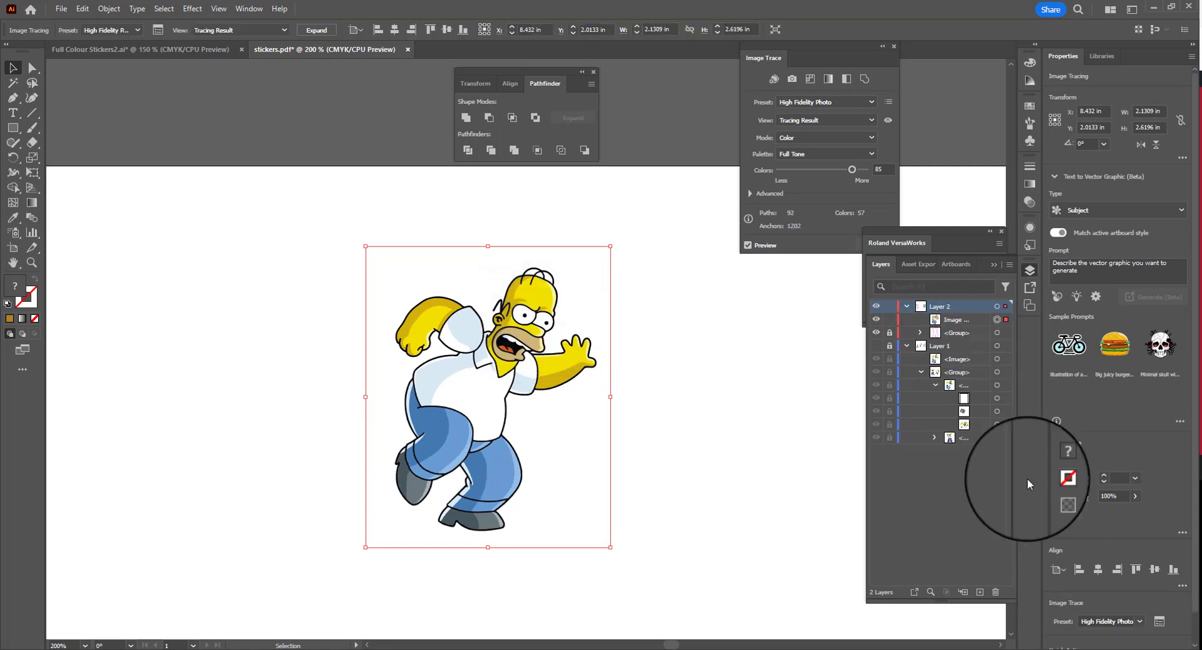
pyautogui.scroll(-1, 1109, 599)
pyautogui.click(1120, 640)
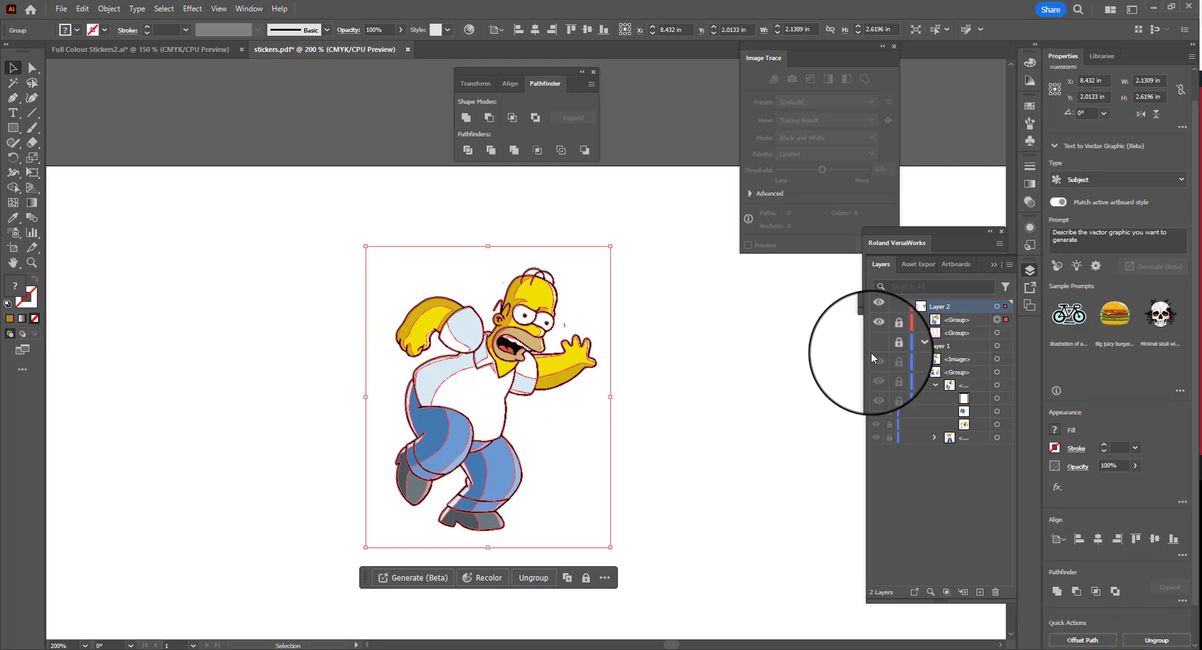
# - Find the white background rectangle among the traced paths in the Layer 2 group and delete it
pyautogui.click(921, 320)
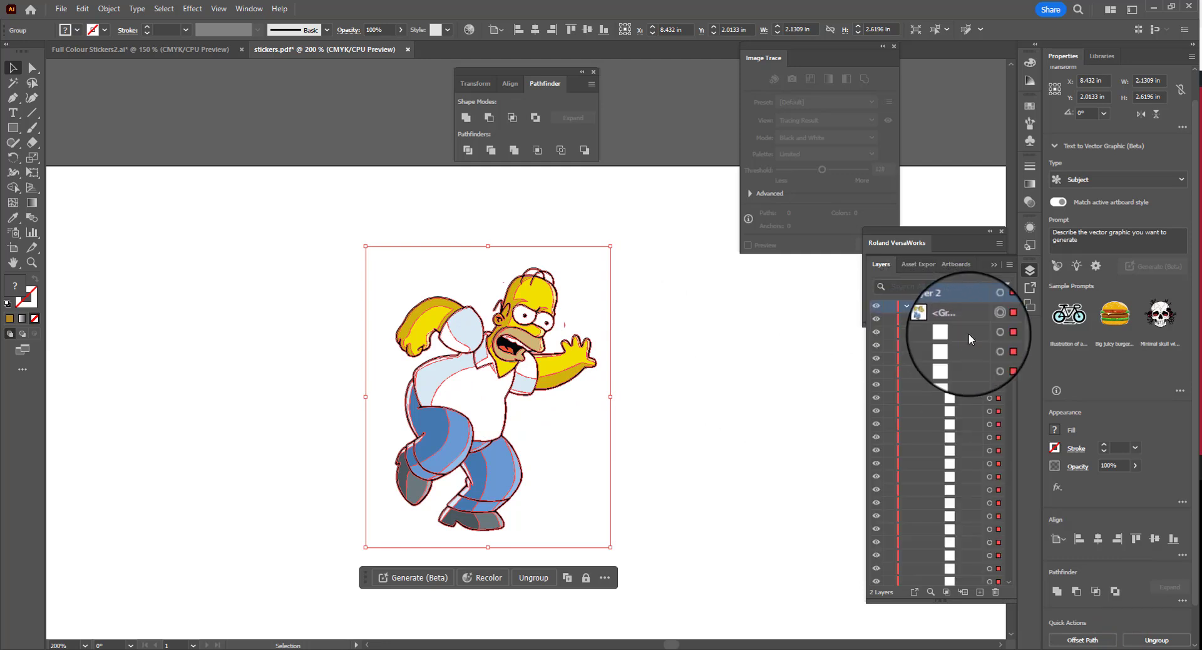
pyautogui.moveTo(1009, 328); pyautogui.dragTo(1017, 550)
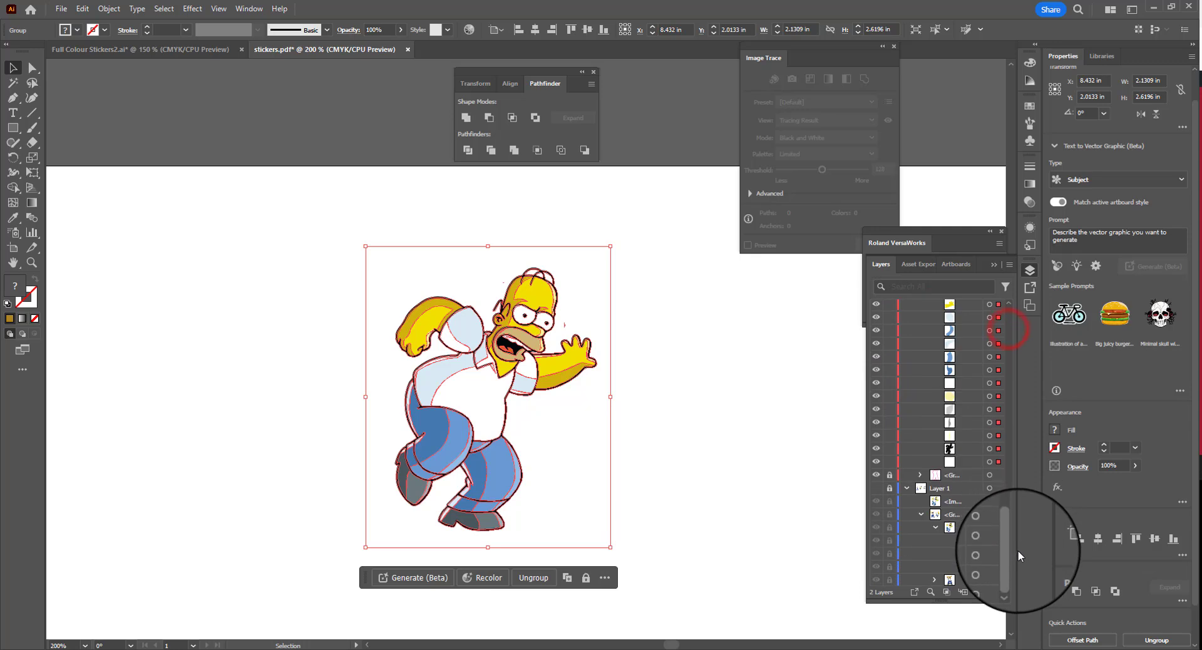
pyautogui.click(997, 463)
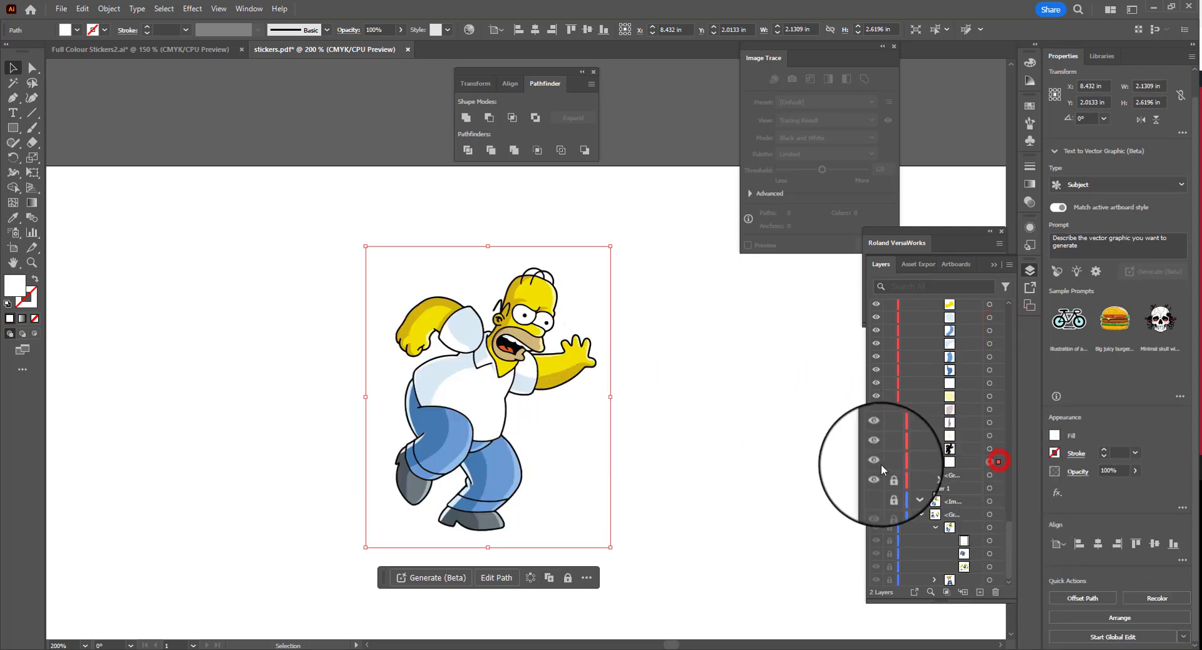
pyautogui.press('Delete')
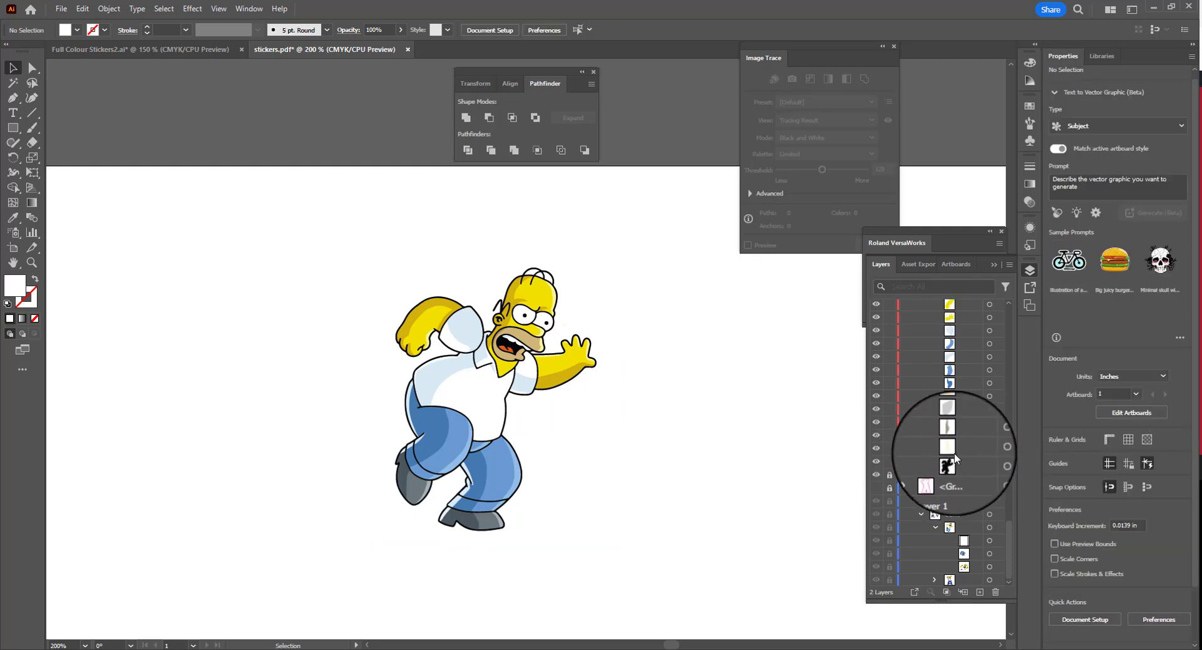
# - Delete the tiny stray cream path beside Homer's face from the traced group on Layer 2
pyautogui.click(990, 449)
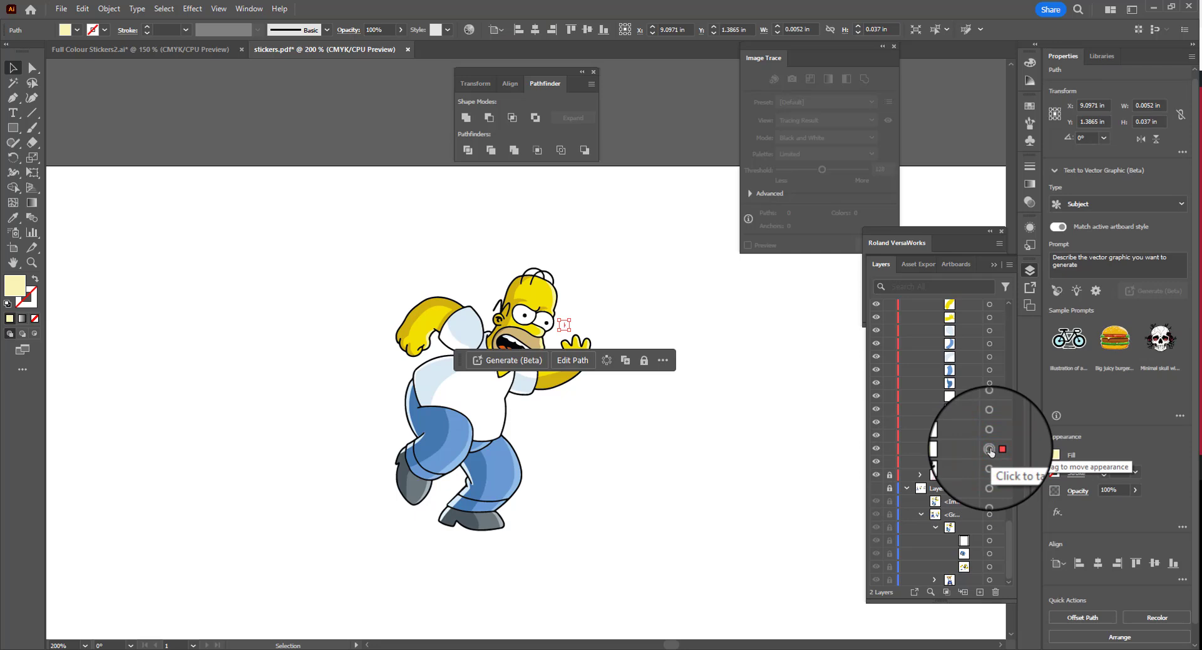
pyautogui.press('Delete')
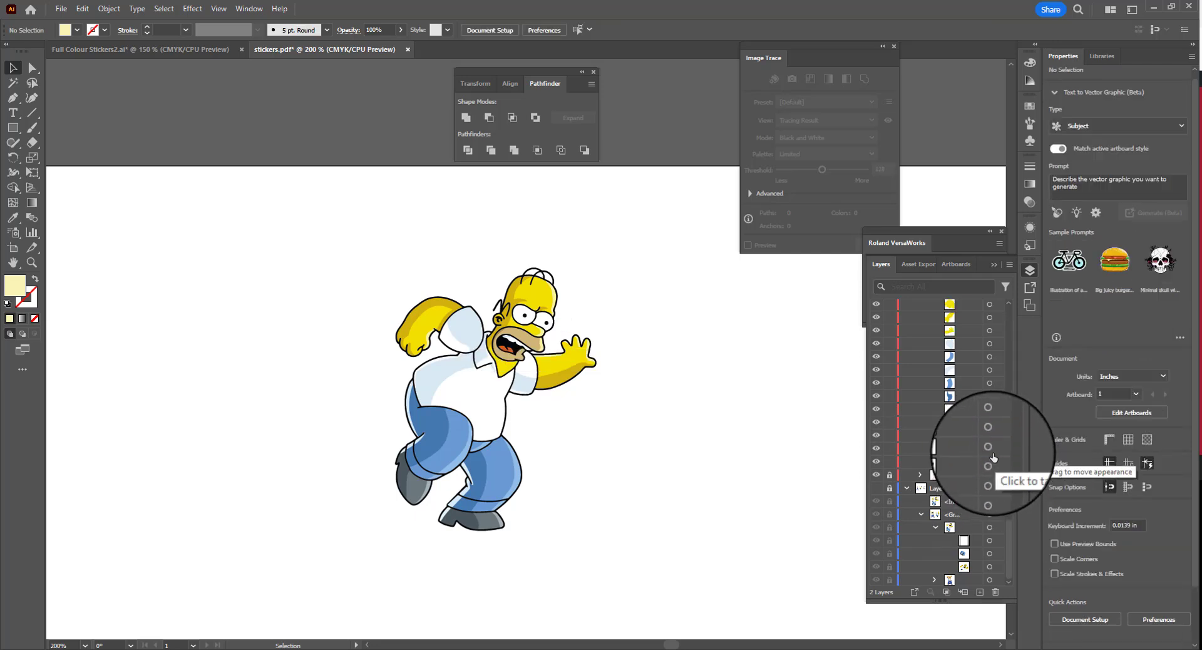
pyautogui.click(994, 410)
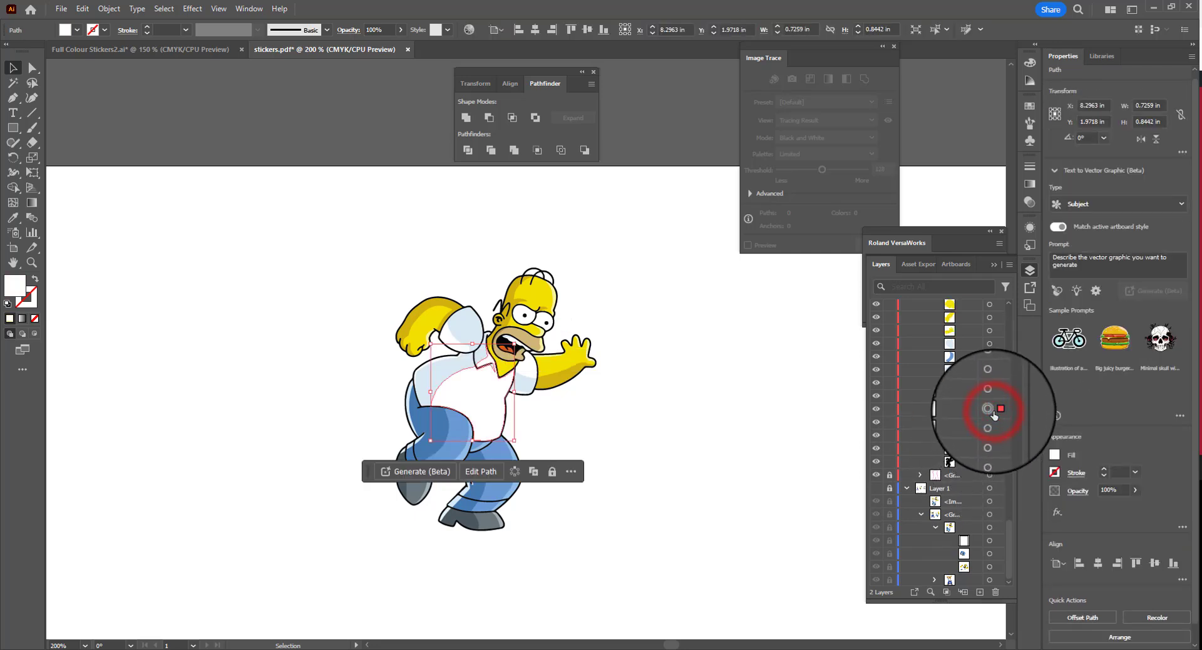
# - Unite all the traced Homer paths into a single silhouette and delete the tiny stray speck beside the head
pyautogui.click(716, 383)
pyautogui.moveTo(356, 249); pyautogui.dragTo(626, 572)
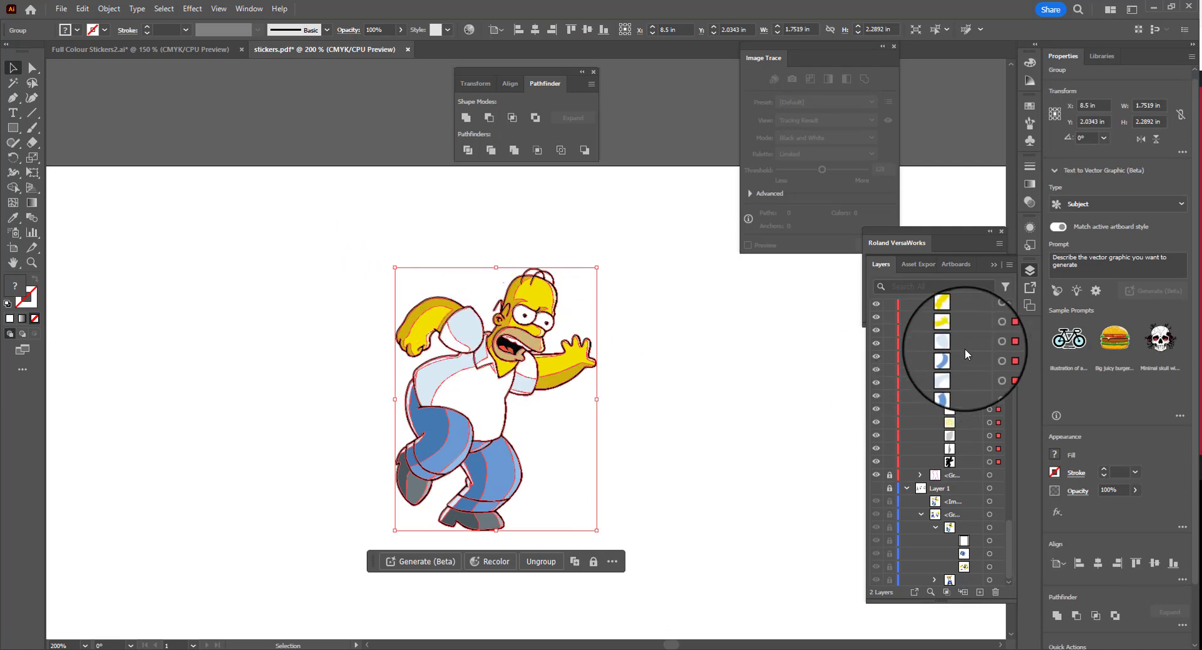
pyautogui.click(468, 125)
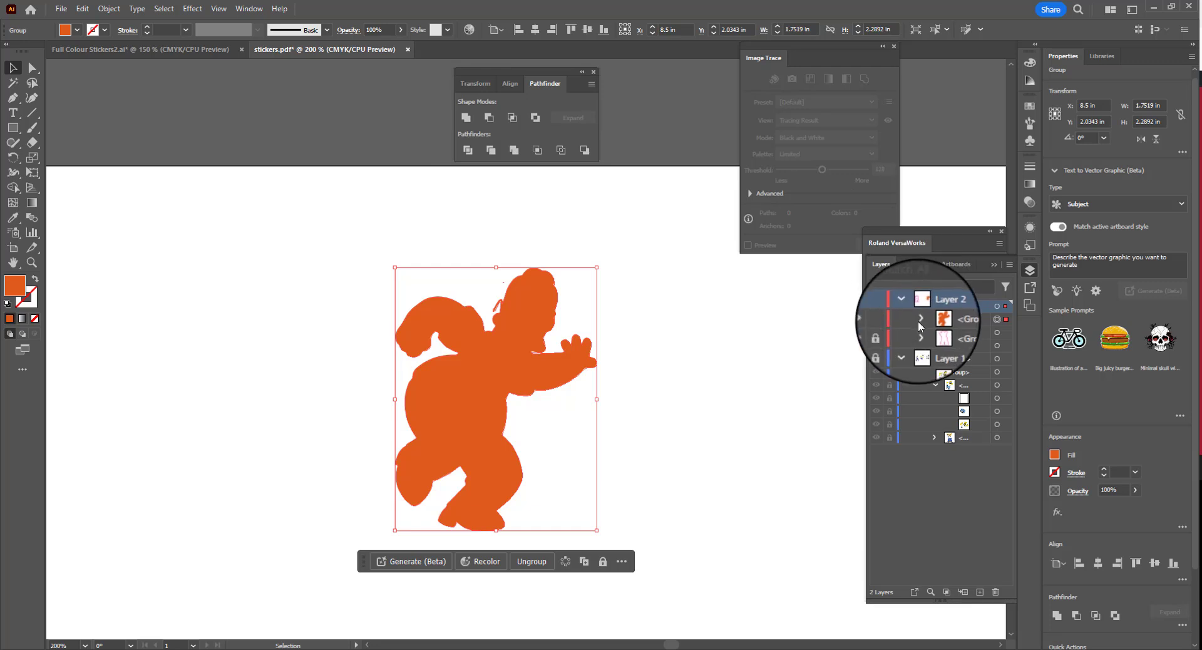
pyautogui.click(1005, 333)
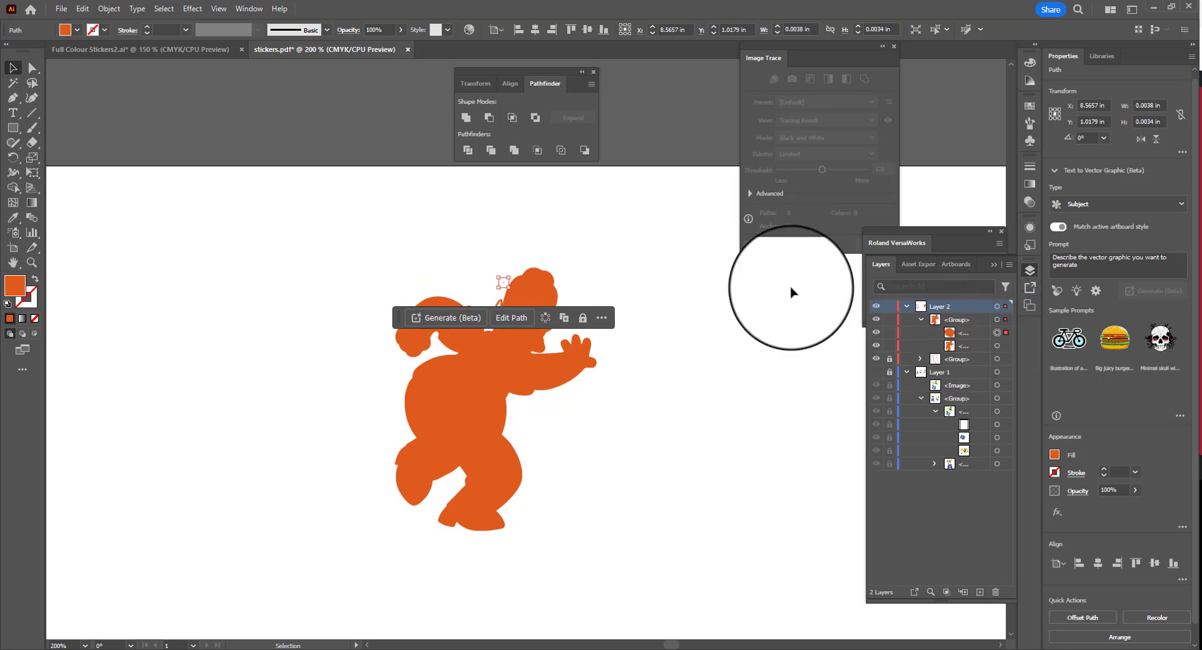
pyautogui.press('Delete')
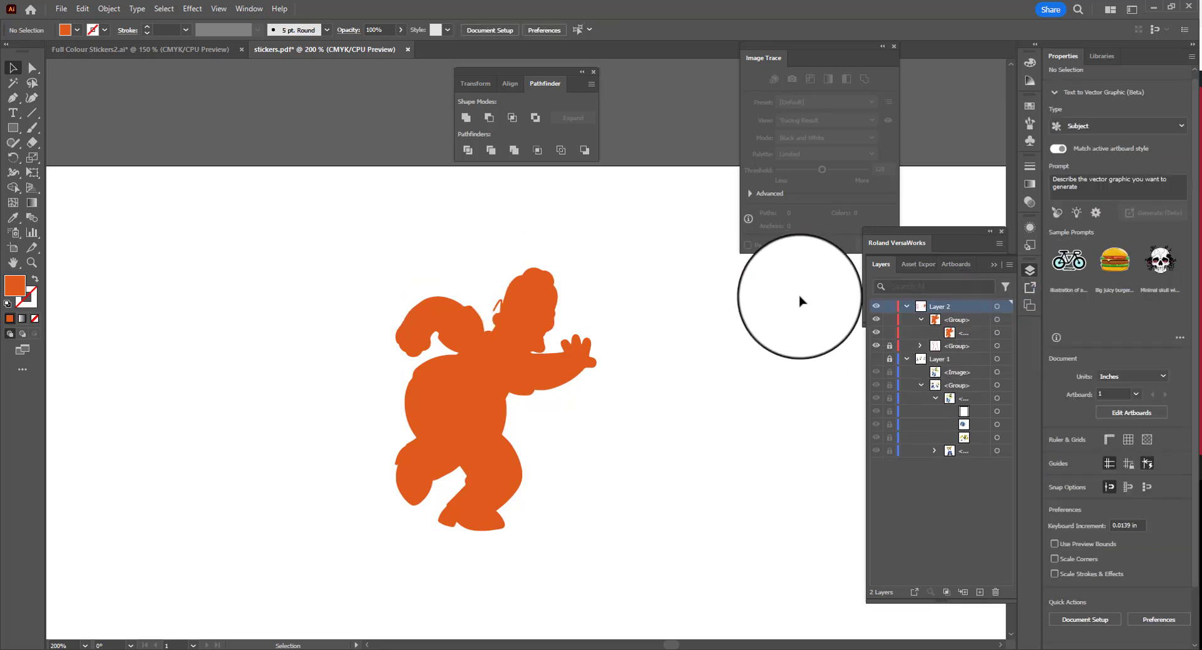
# - Give the Homer silhouette no fill and a 0.25 pt stroke in the magenta spot swatch
pyautogui.click(994, 319)
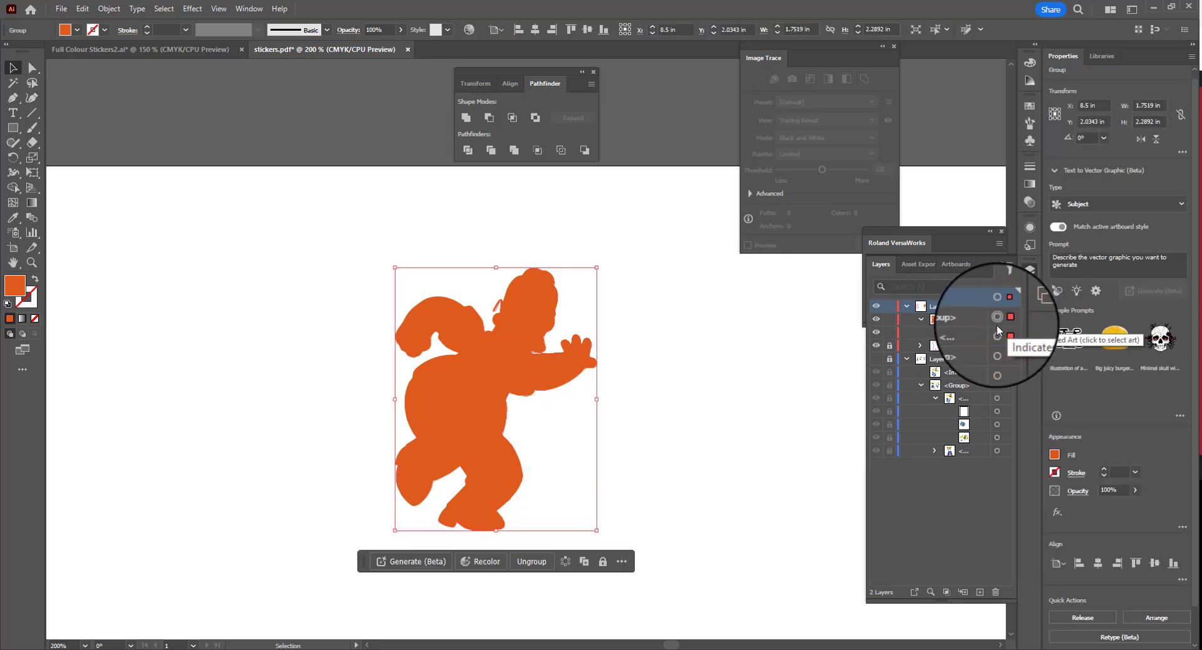
pyautogui.click(1055, 456)
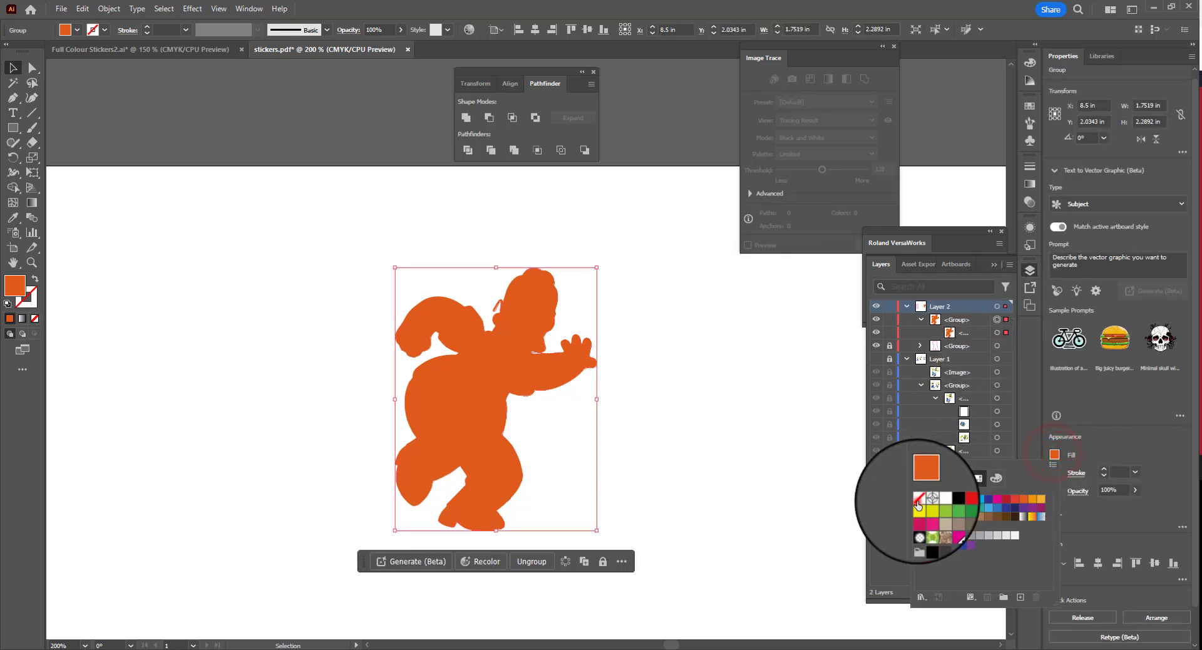
pyautogui.click(919, 499)
pyautogui.click(1055, 473)
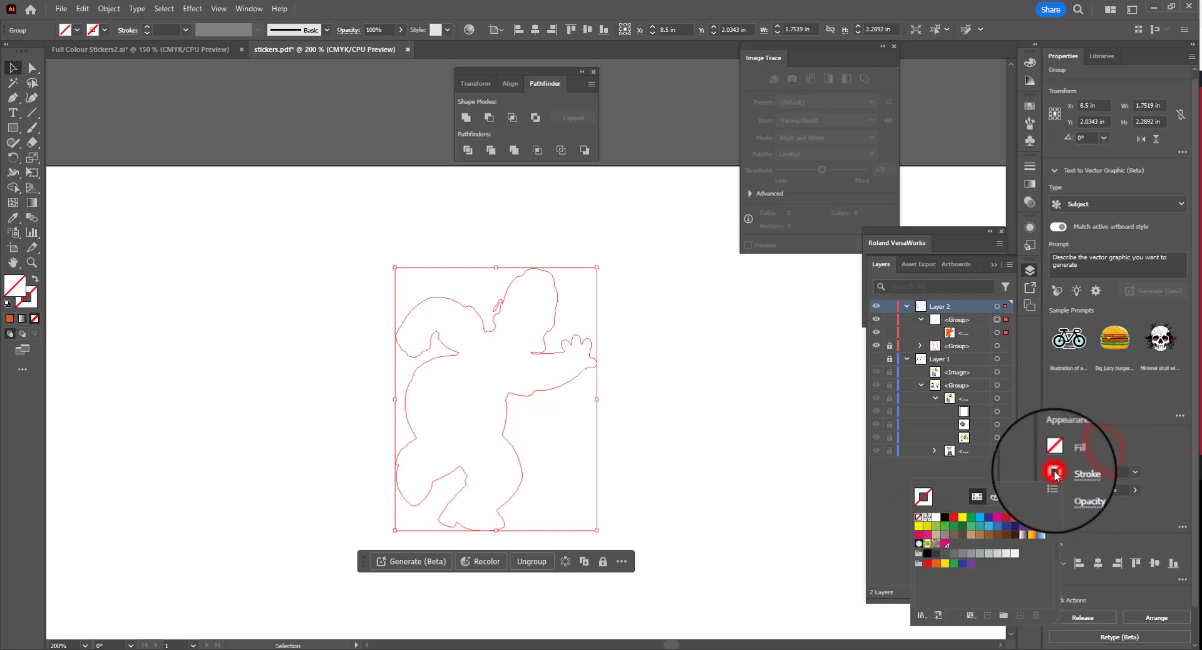
pyautogui.click(946, 544)
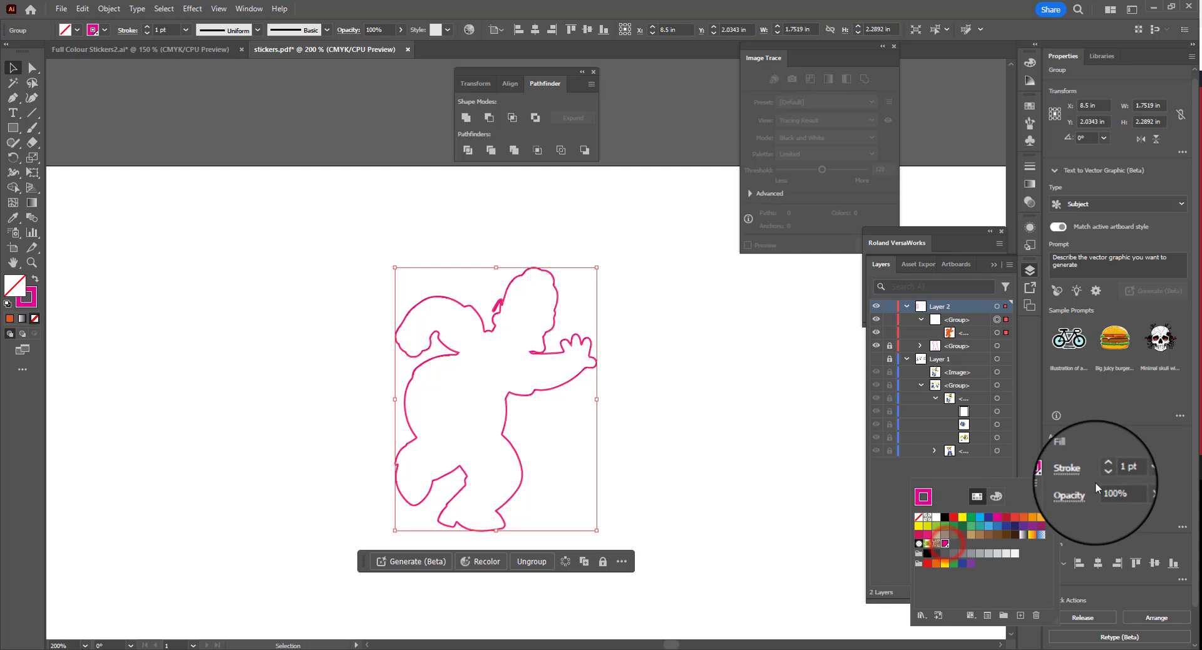
pyautogui.click(1136, 472)
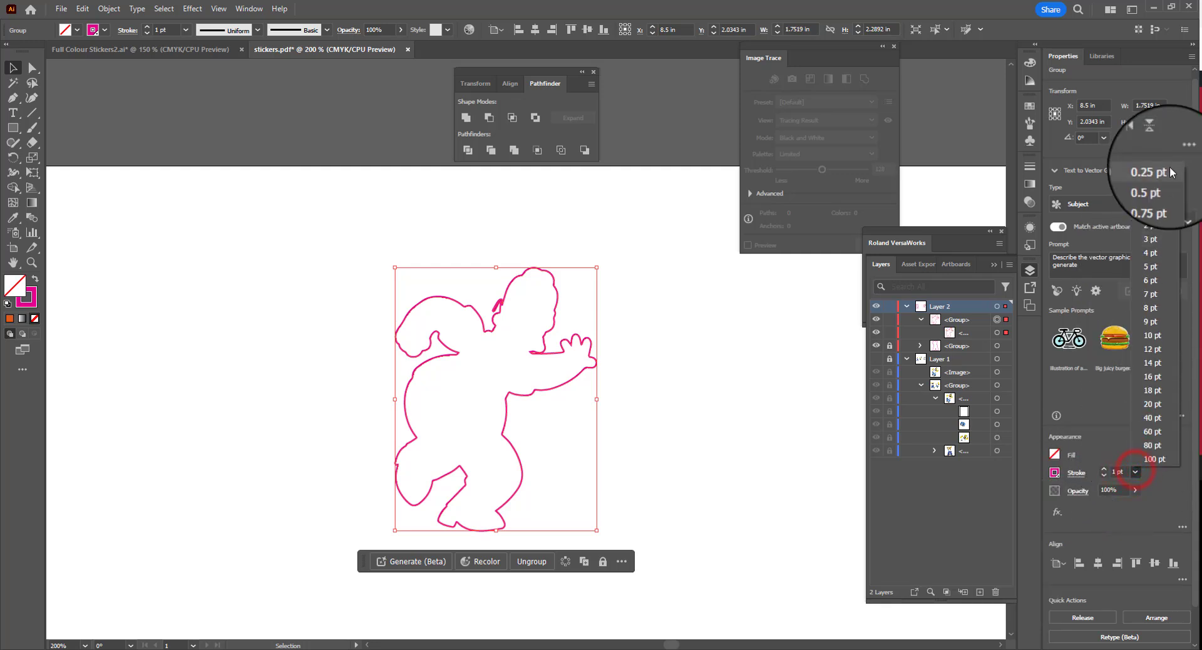
pyautogui.click(1165, 172)
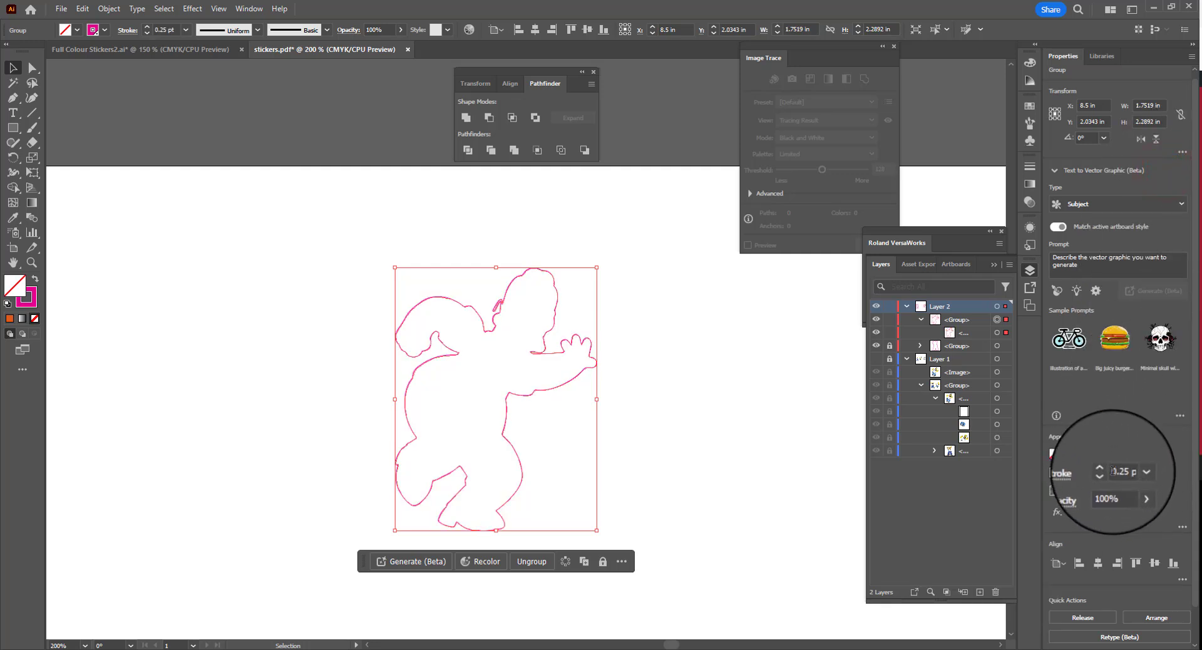
# - Offset the Homer outline's path by 0.1 in with Round joins
pyautogui.scroll(-1, 1127, 564)
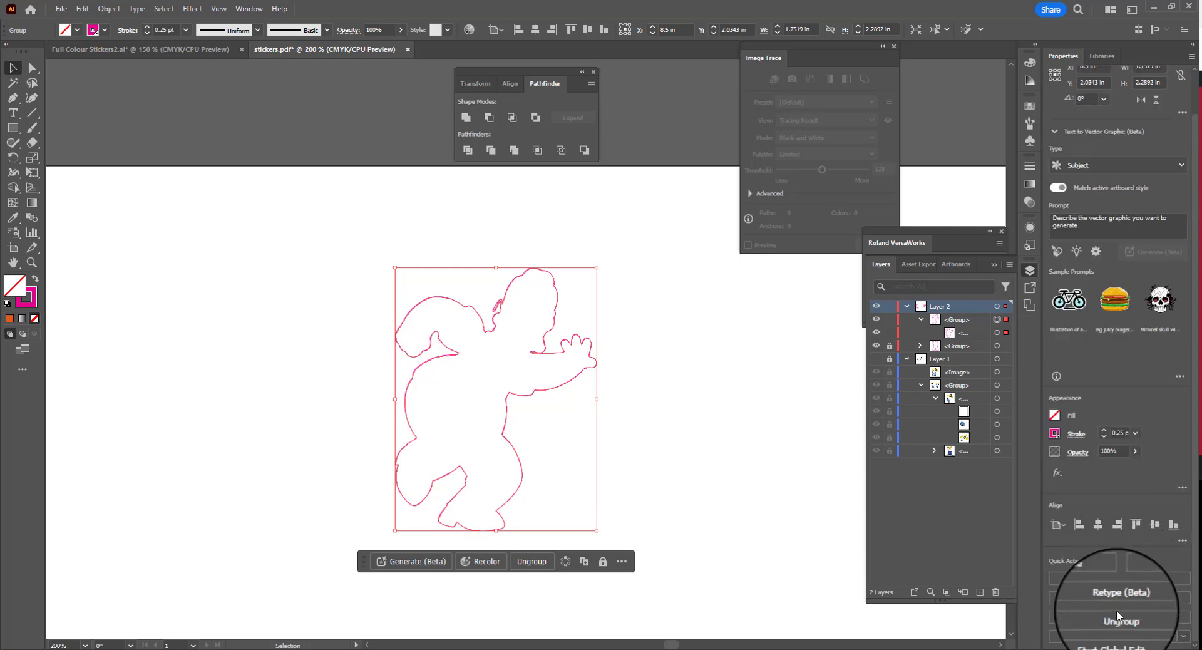
pyautogui.click(632, 399)
pyautogui.click(582, 371)
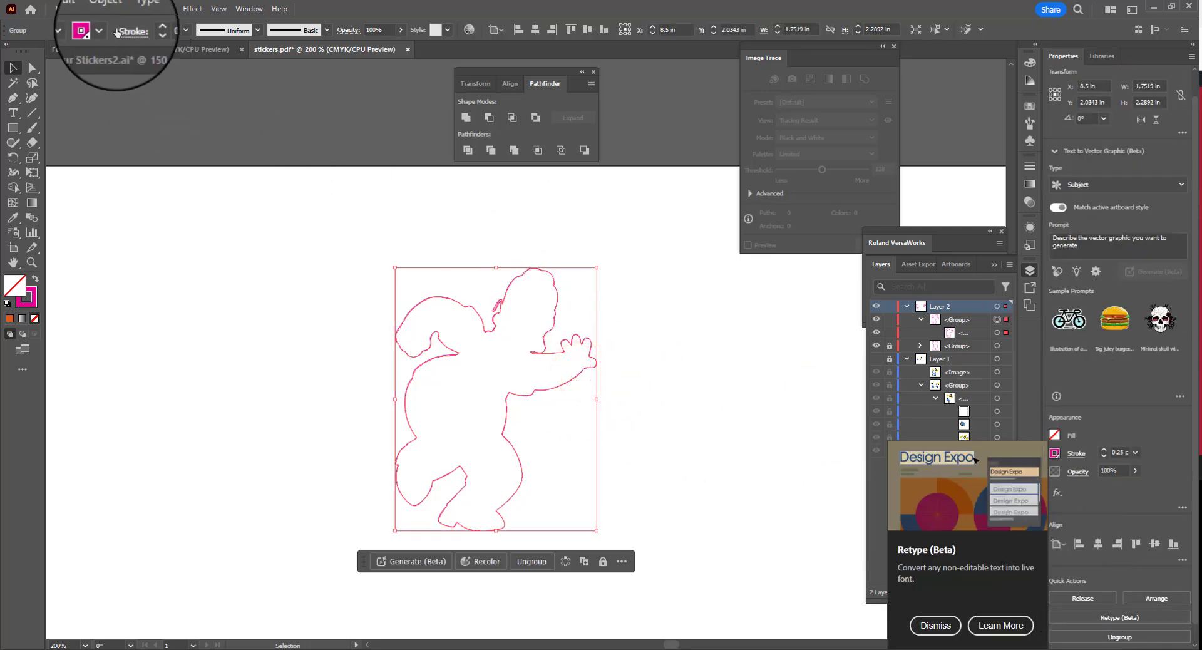
pyautogui.click(111, 8)
pyautogui.click(119, 7)
pyautogui.click(108, 9)
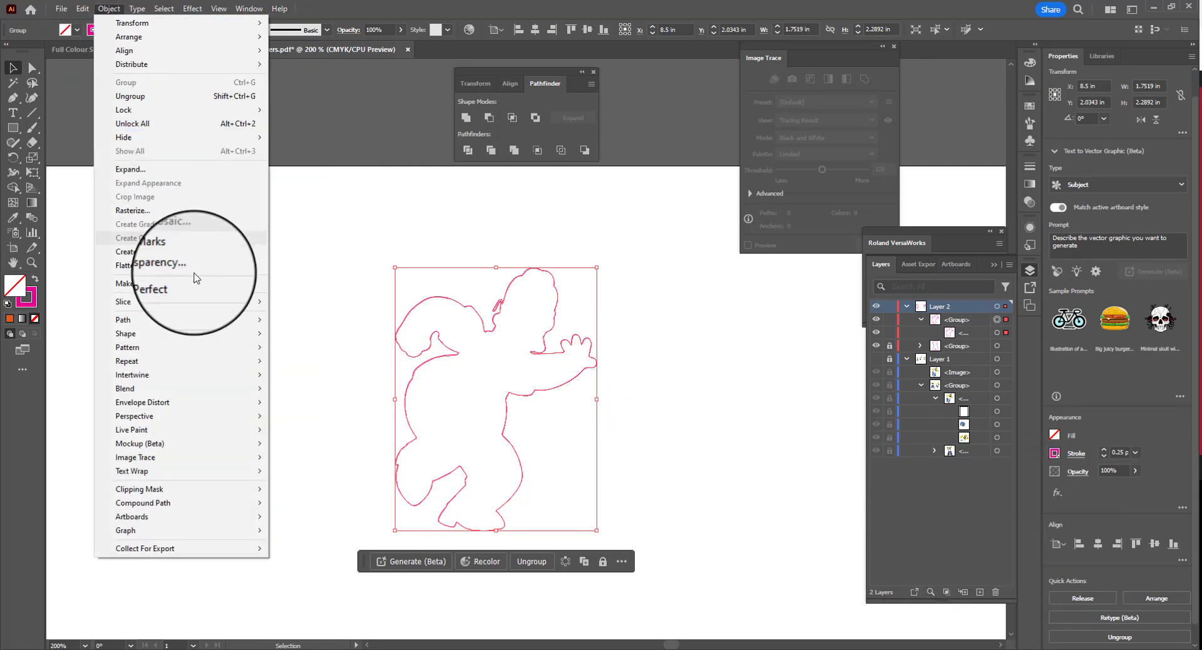
pyautogui.moveTo(215, 320)
pyautogui.click(381, 367)
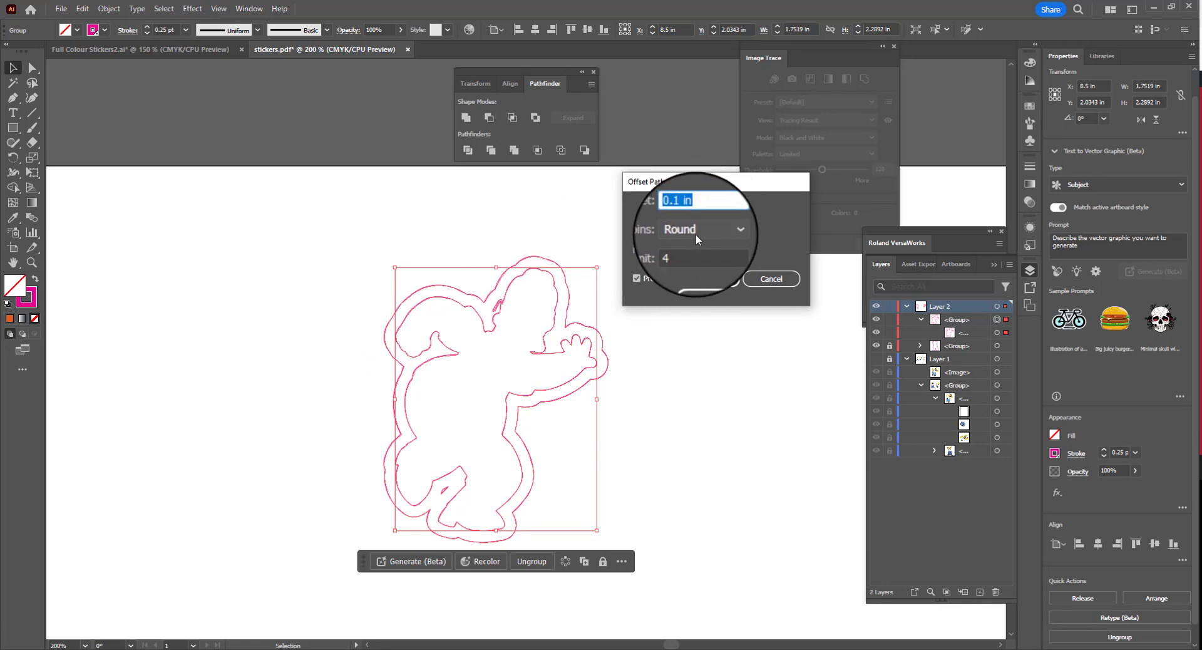
pyautogui.click(708, 279)
# - Delete the original inner Homer outline from the Layer 2 group, keeping only the offset path
pyautogui.click(639, 332)
pyautogui.click(556, 306)
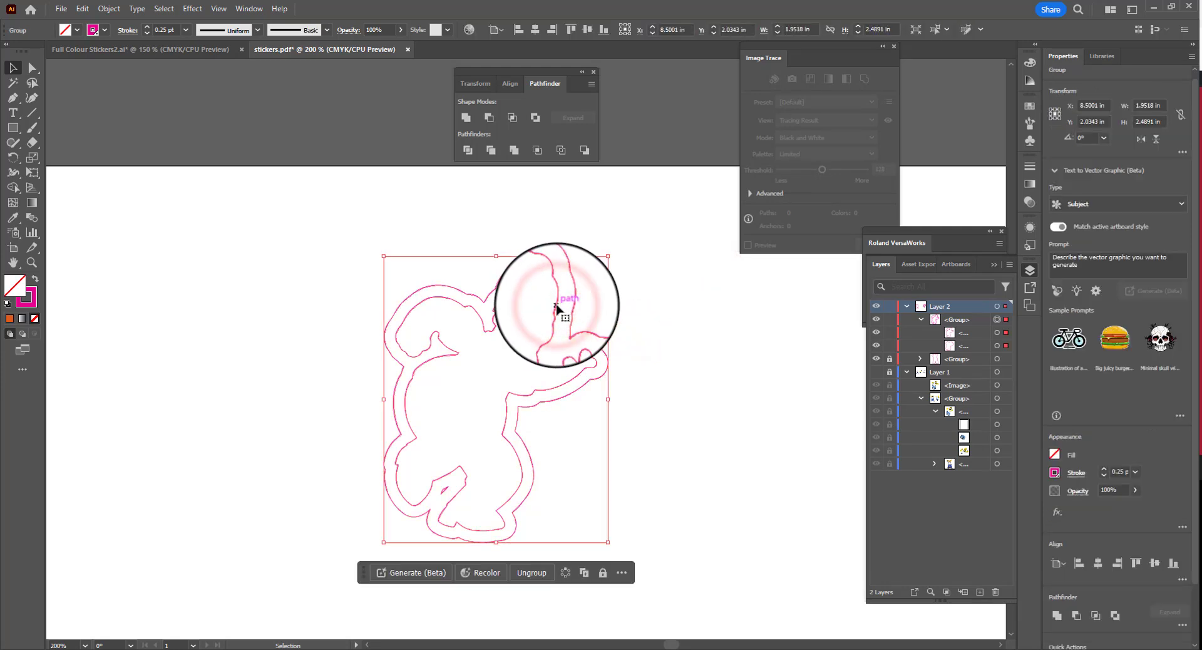
pyautogui.click(997, 333)
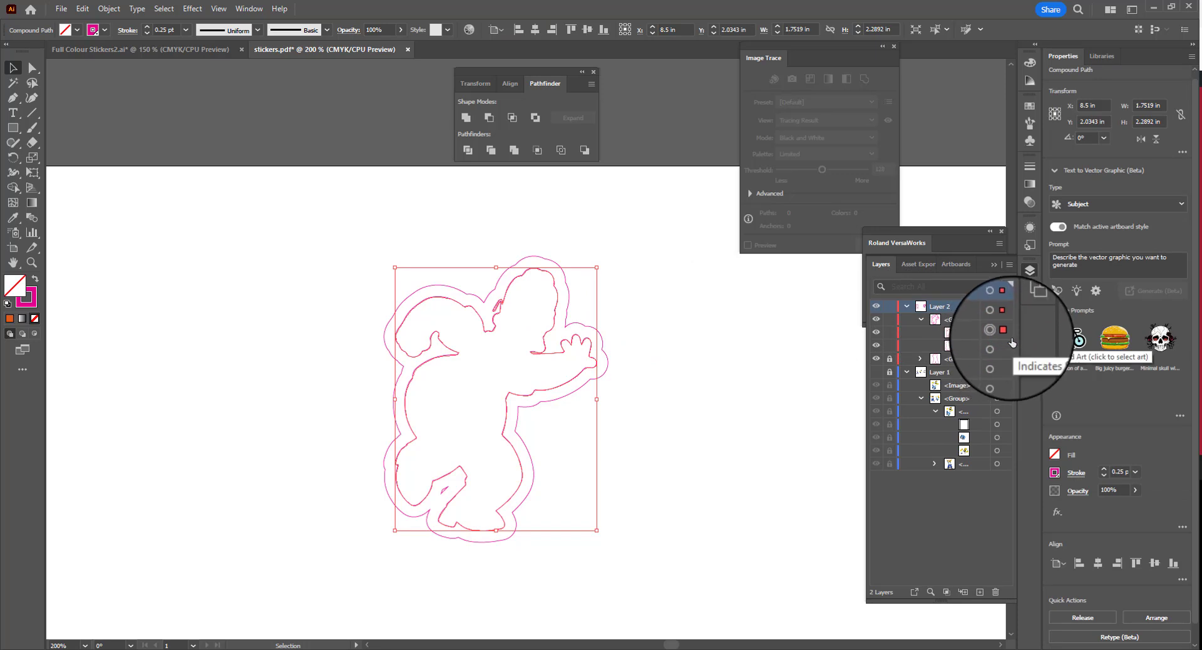
pyautogui.click(1009, 347)
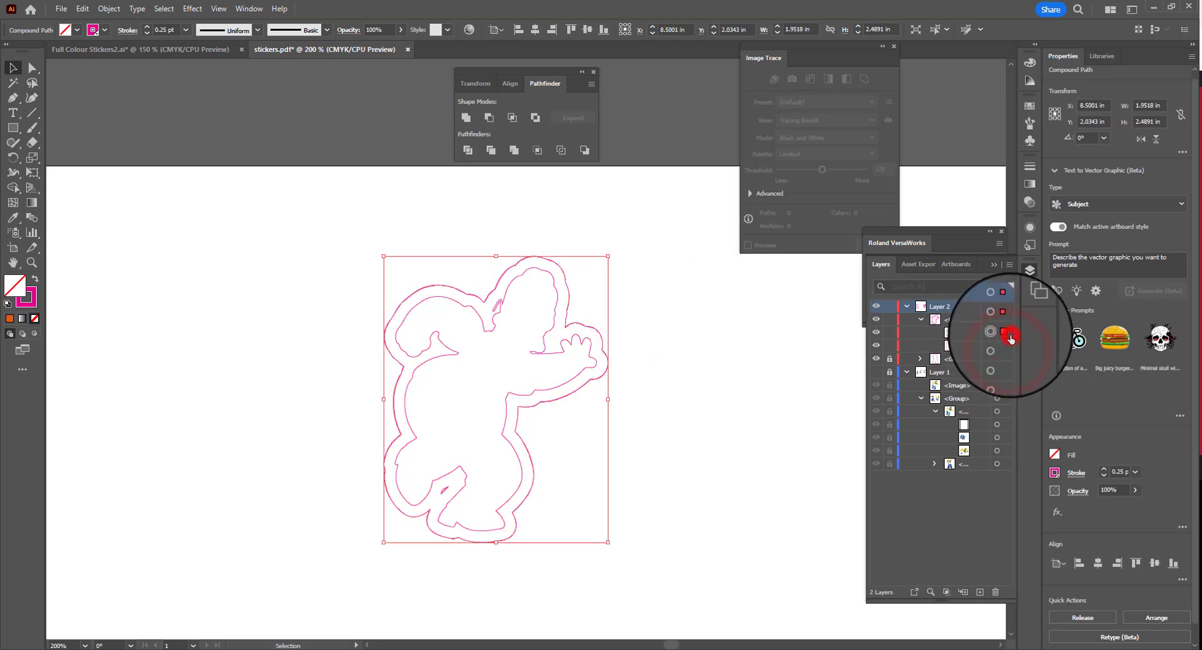
pyautogui.click(998, 334)
pyautogui.press('Delete')
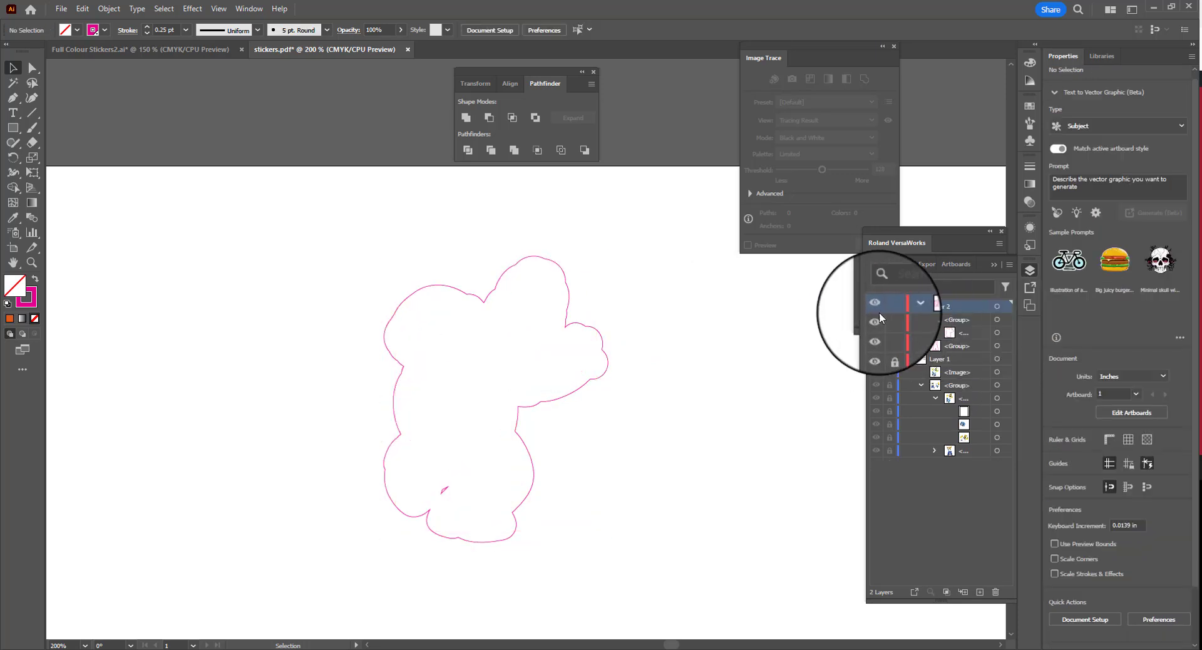
# - Show Layer 1 and delete the small leftover sliver of cut path between Homer's legs
pyautogui.click(880, 358)
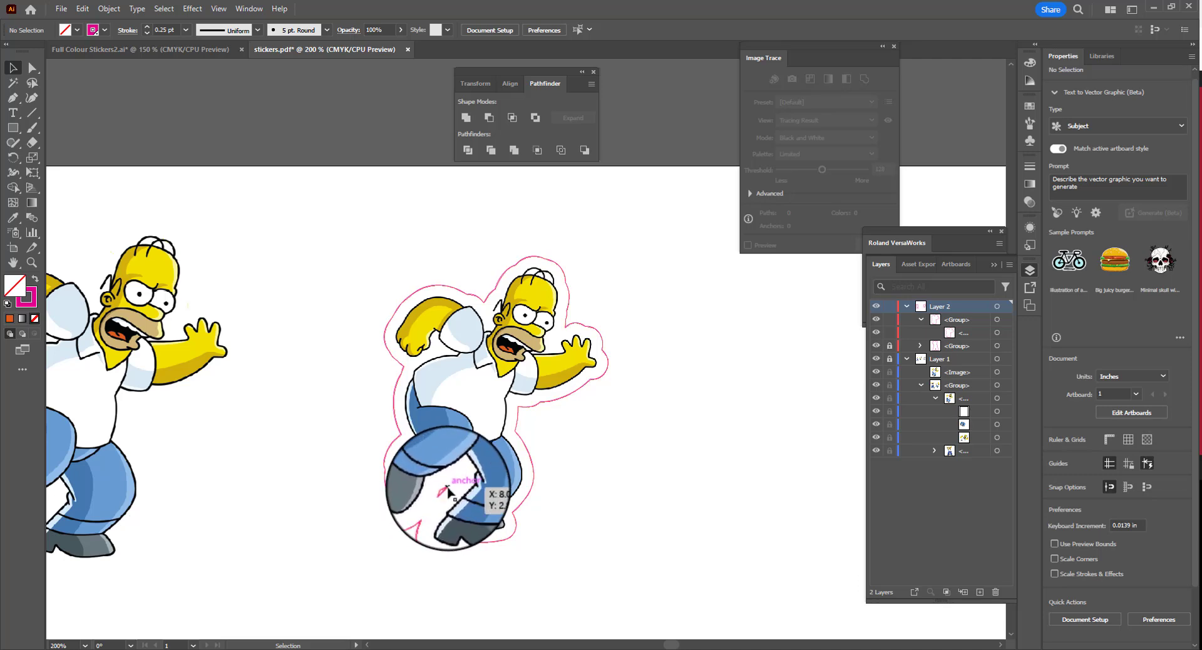
pyautogui.hotkey('ctrl', '=')
pyautogui.hotkey('ctrl', '=')
pyautogui.hotkey('ctrl', '=')
pyautogui.hotkey('ctrl', '=')
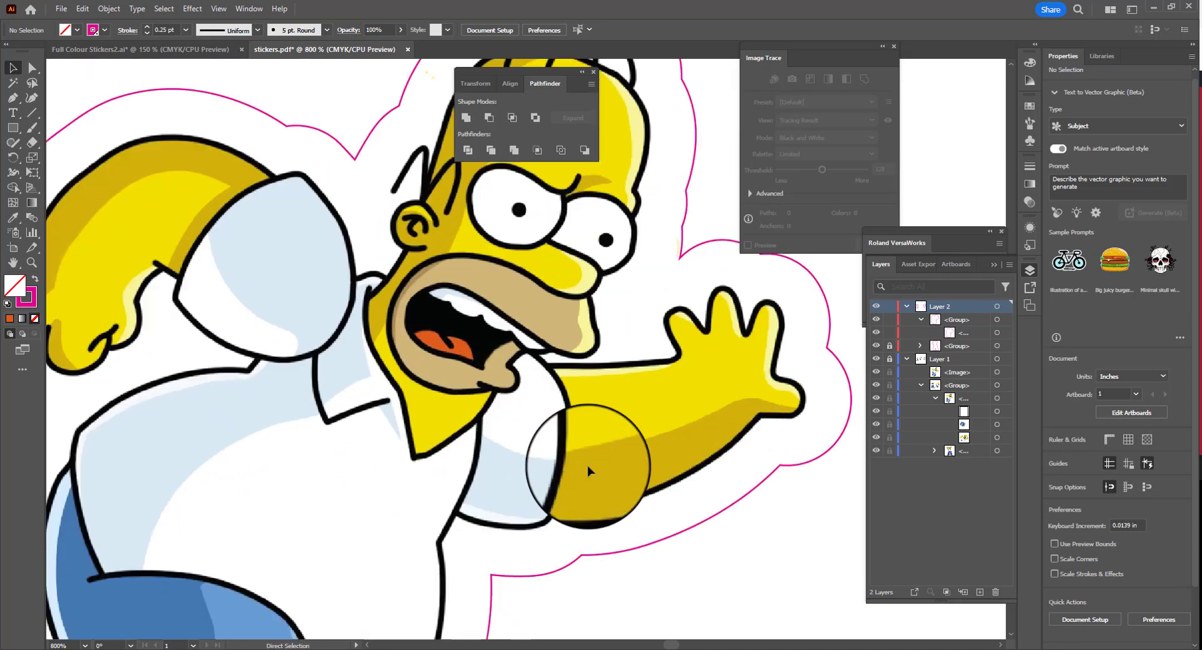
pyautogui.moveTo(462, 475); pyautogui.dragTo(559, 158)
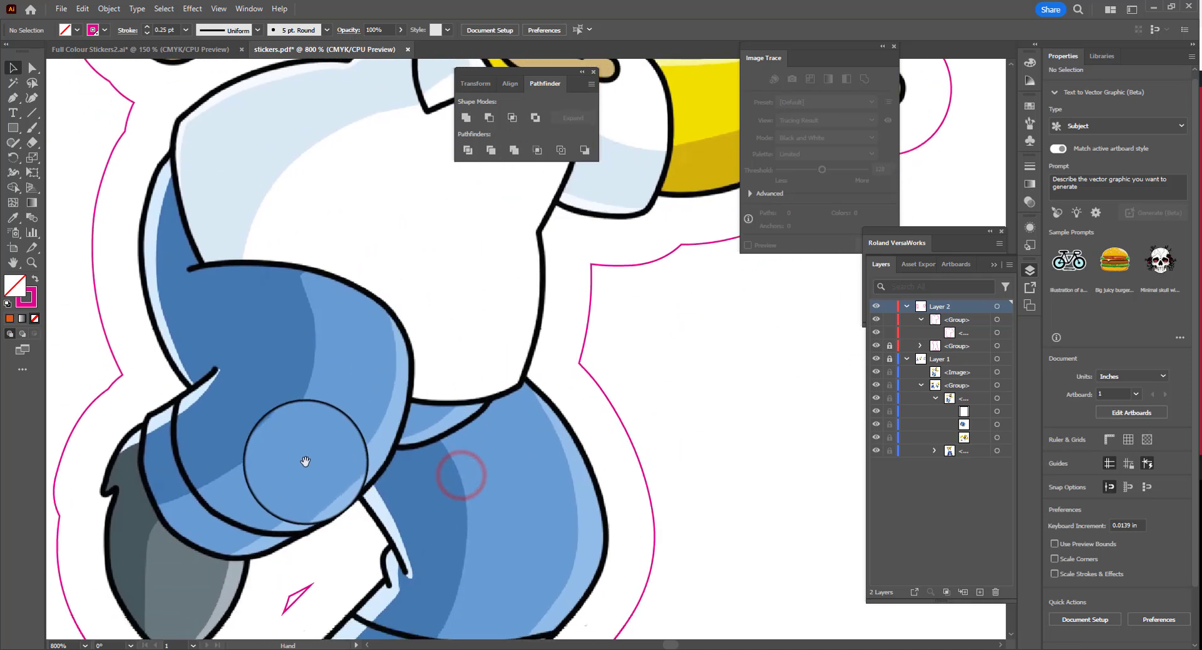
pyautogui.moveTo(306, 462); pyautogui.dragTo(406, 215)
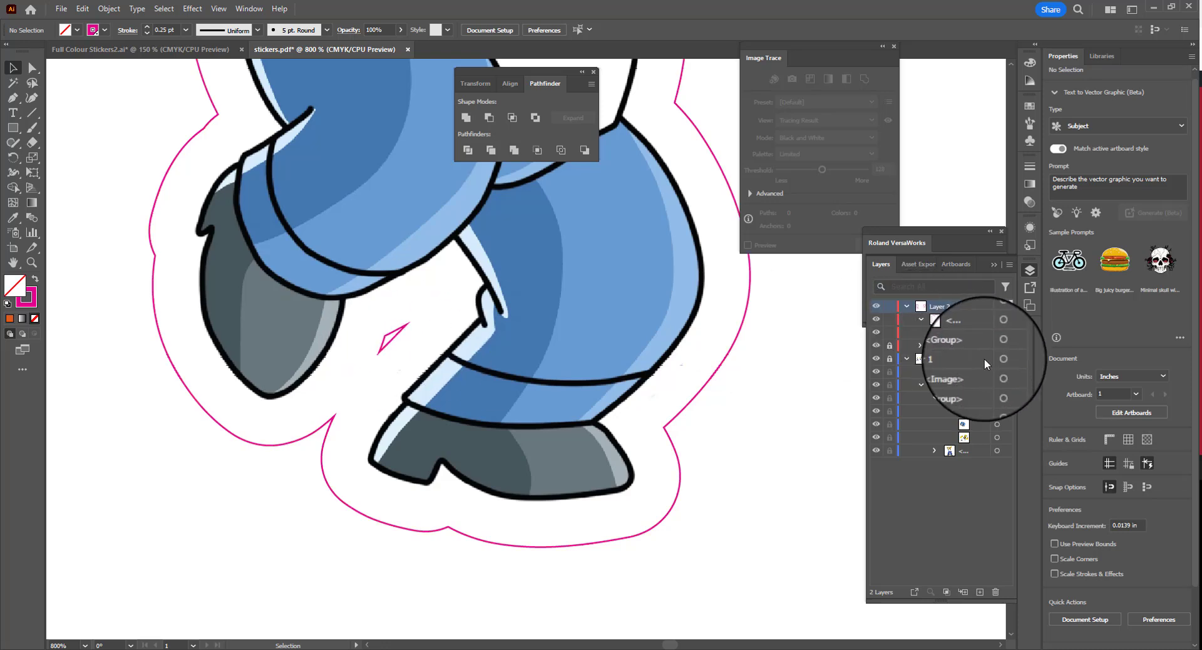
pyautogui.click(998, 333)
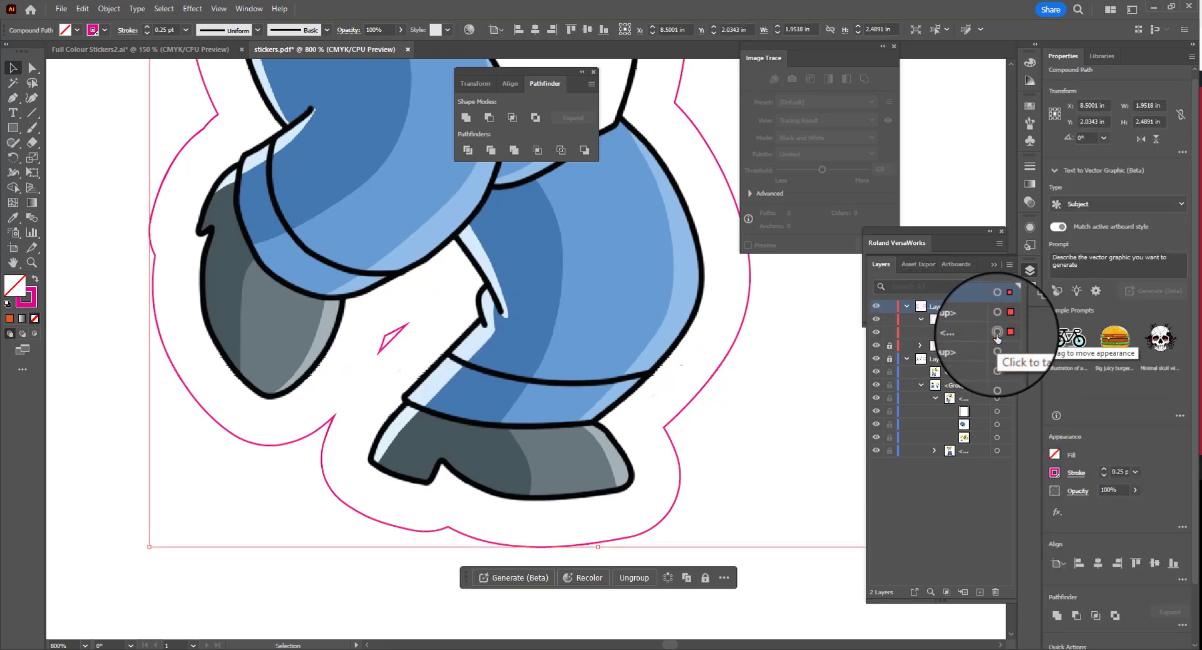
pyautogui.click(31, 67)
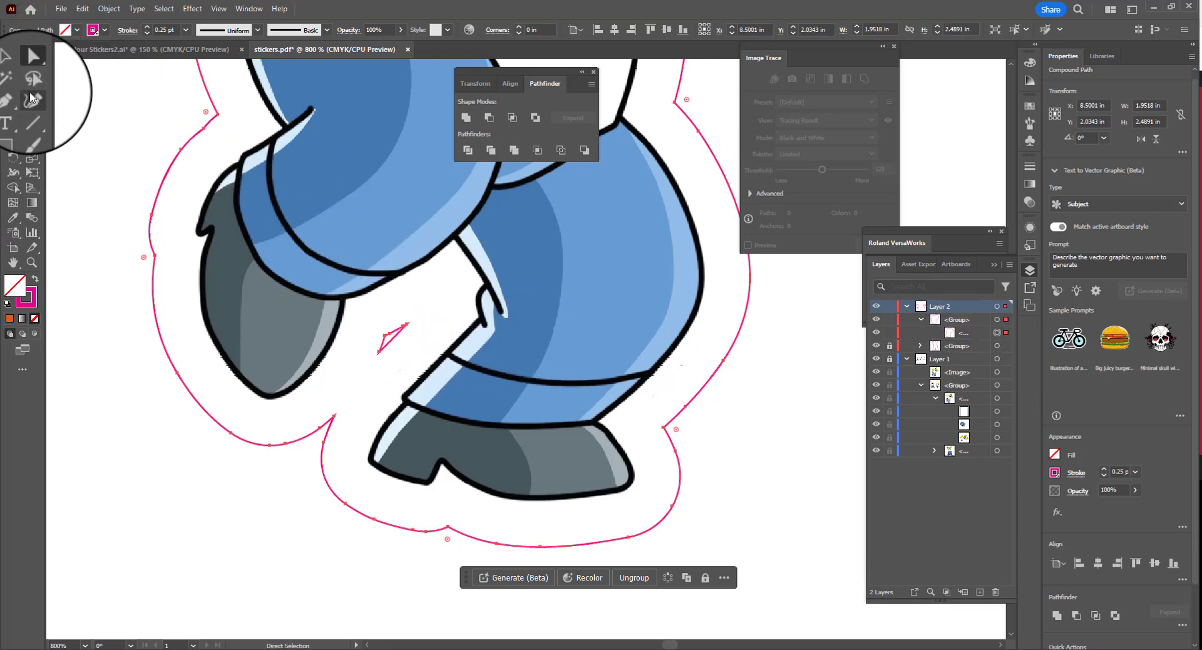
pyautogui.click(400, 324)
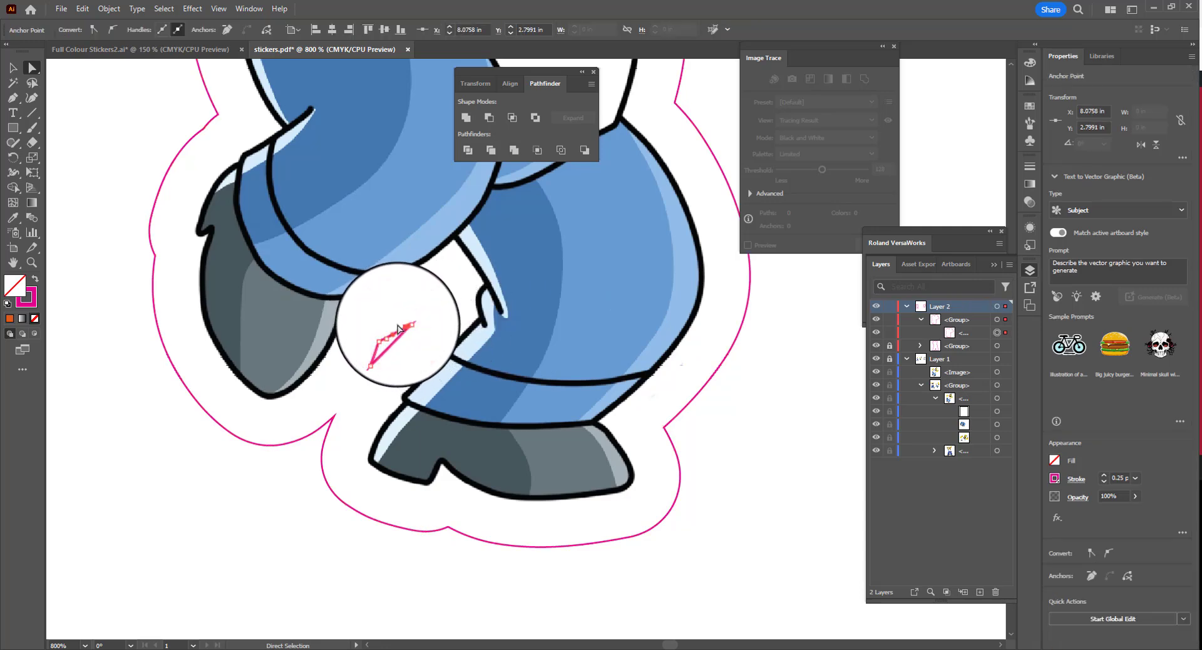
pyautogui.moveTo(373, 307); pyautogui.dragTo(415, 362)
pyautogui.press('Delete')
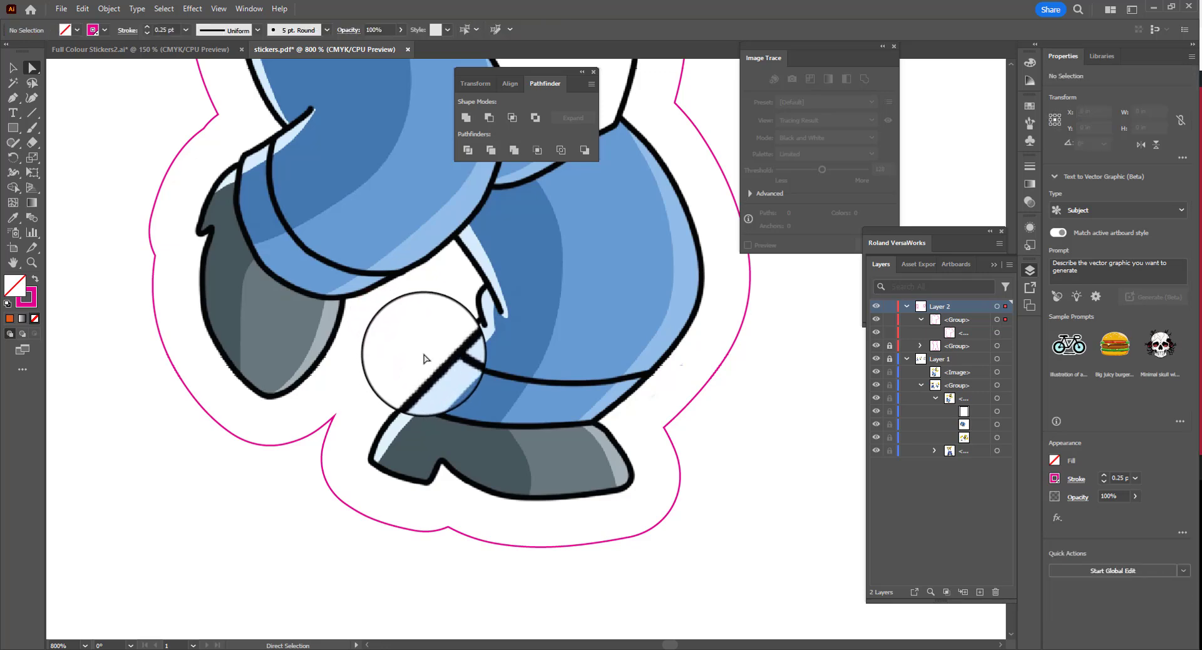
# - Flatten the transparency of the new Homer cut-path group on Layer 2 with the High Resolution preset
pyautogui.hotkey('ctrl', '0')
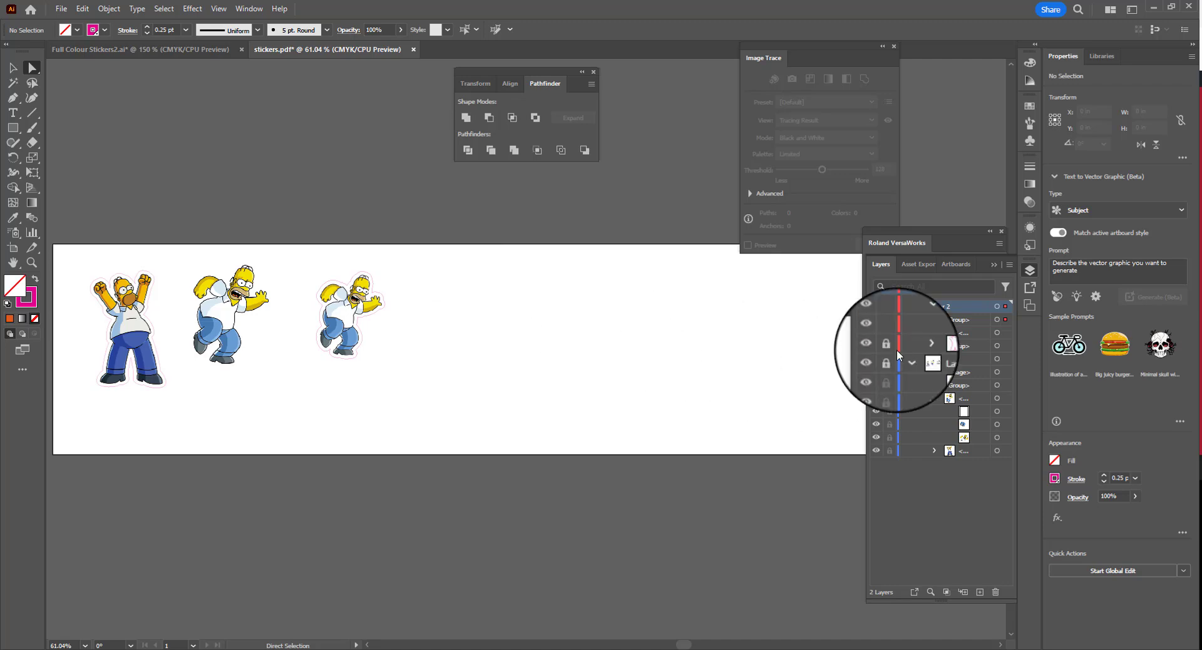
pyautogui.click(997, 320)
pyautogui.click(107, 9)
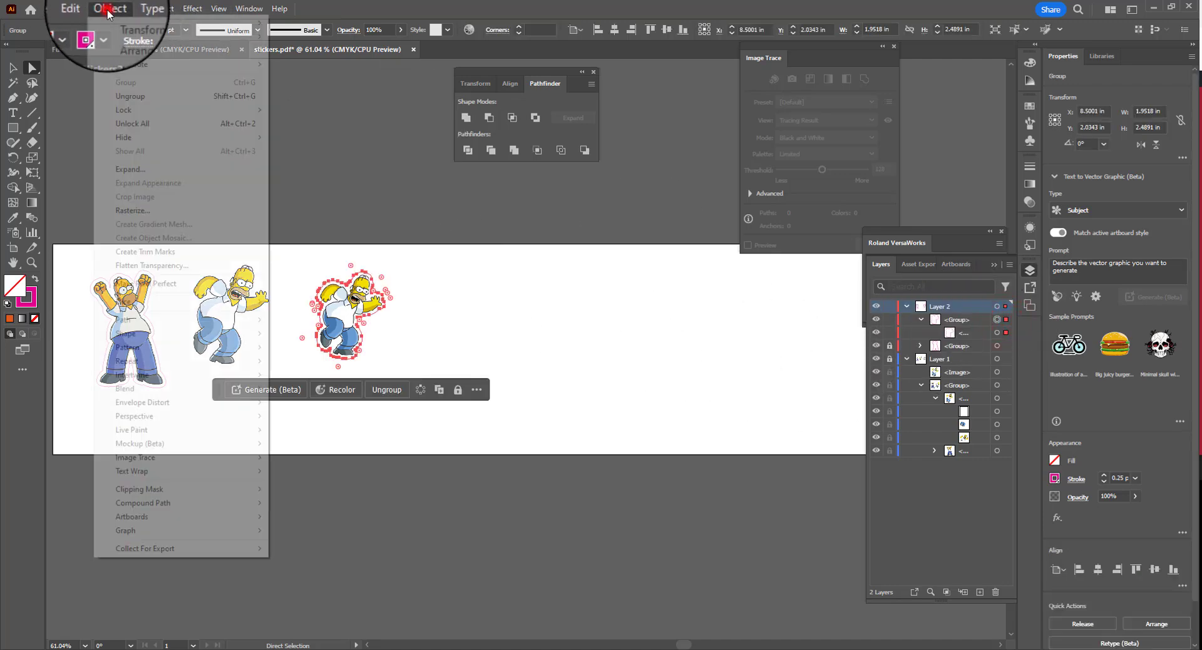
pyautogui.click(186, 265)
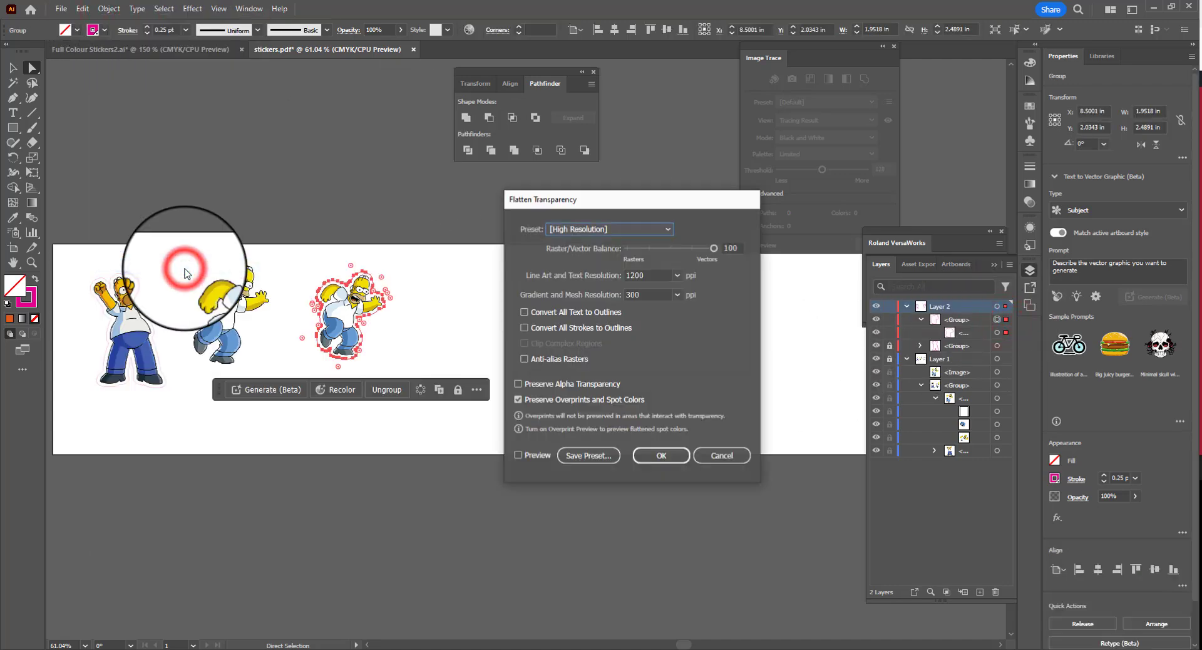
pyautogui.click(650, 453)
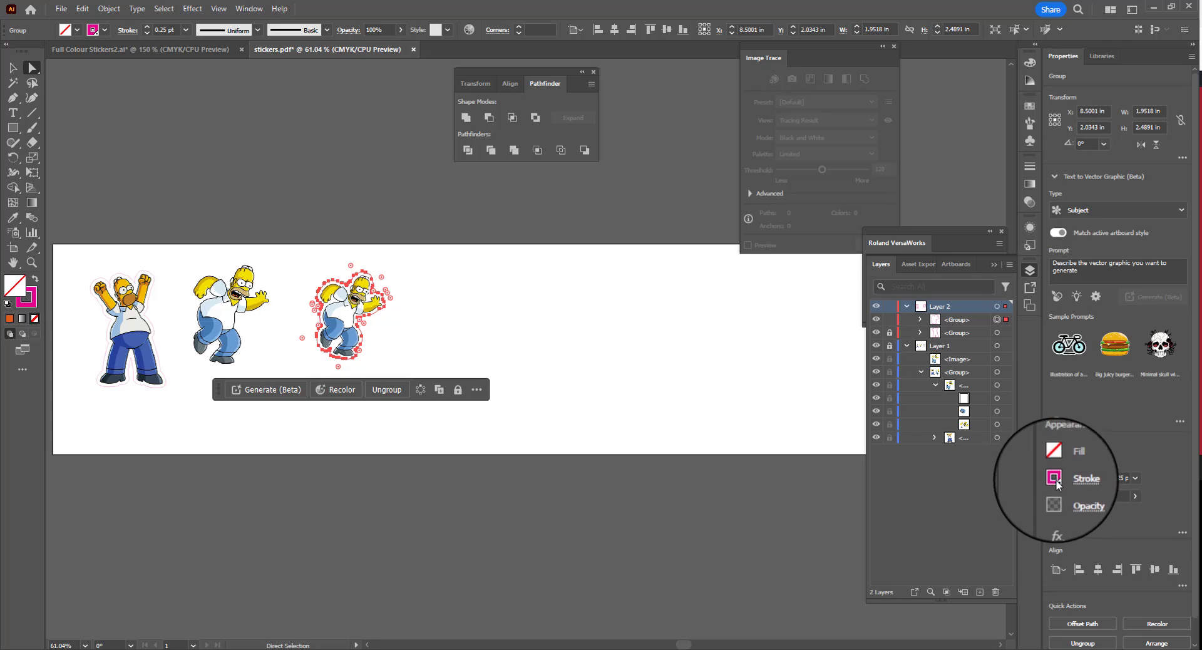
pyautogui.click(61, 9)
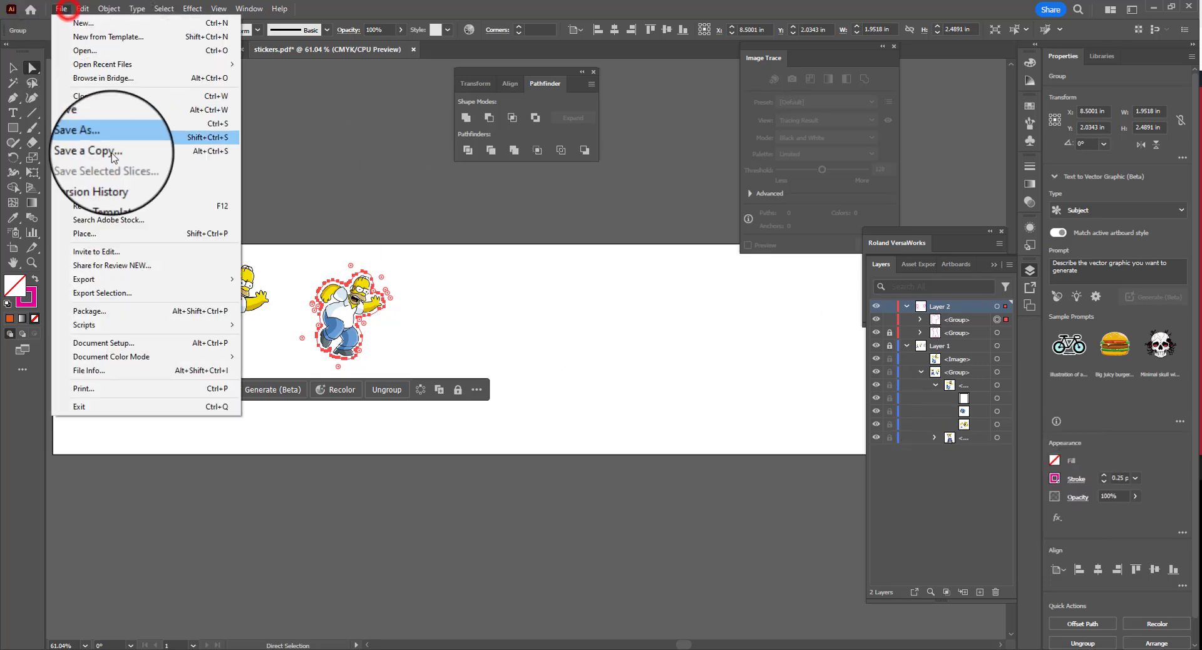
pyautogui.click(108, 137)
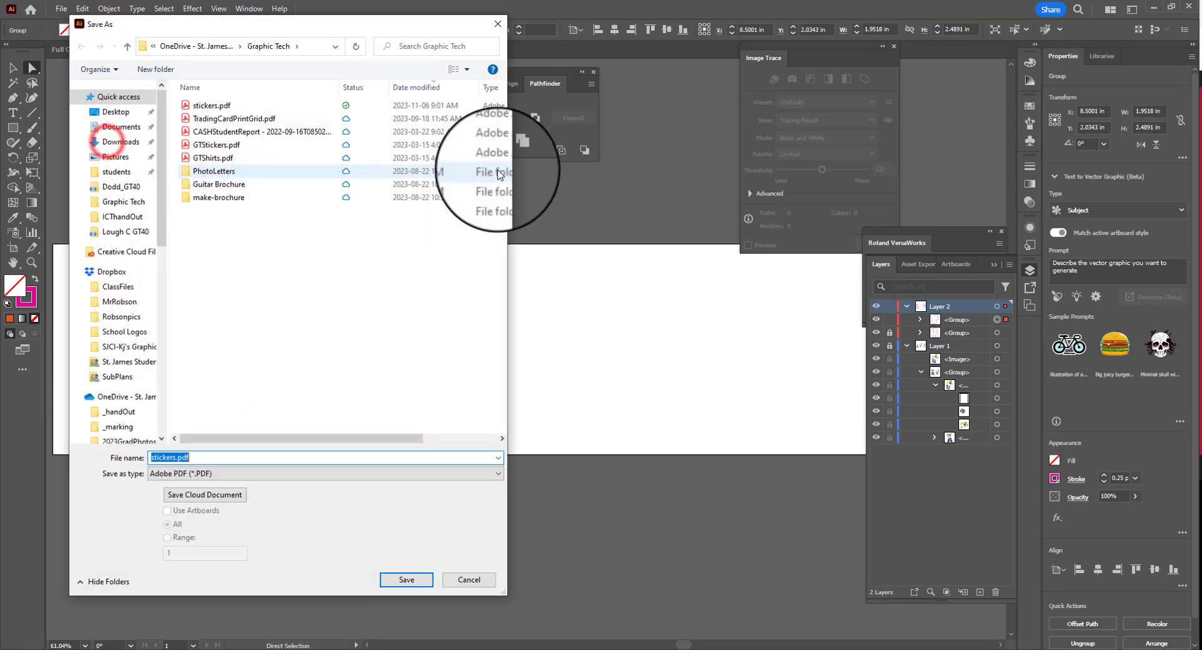
pyautogui.click(188, 473)
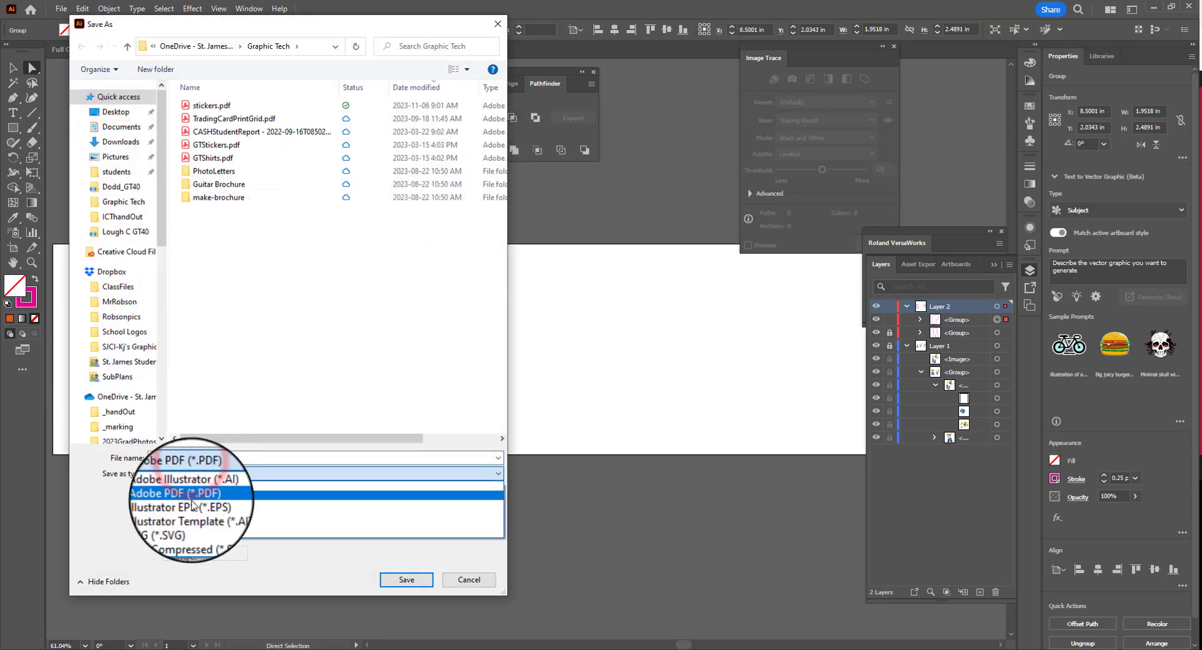
pyautogui.click(191, 496)
pyautogui.click(406, 579)
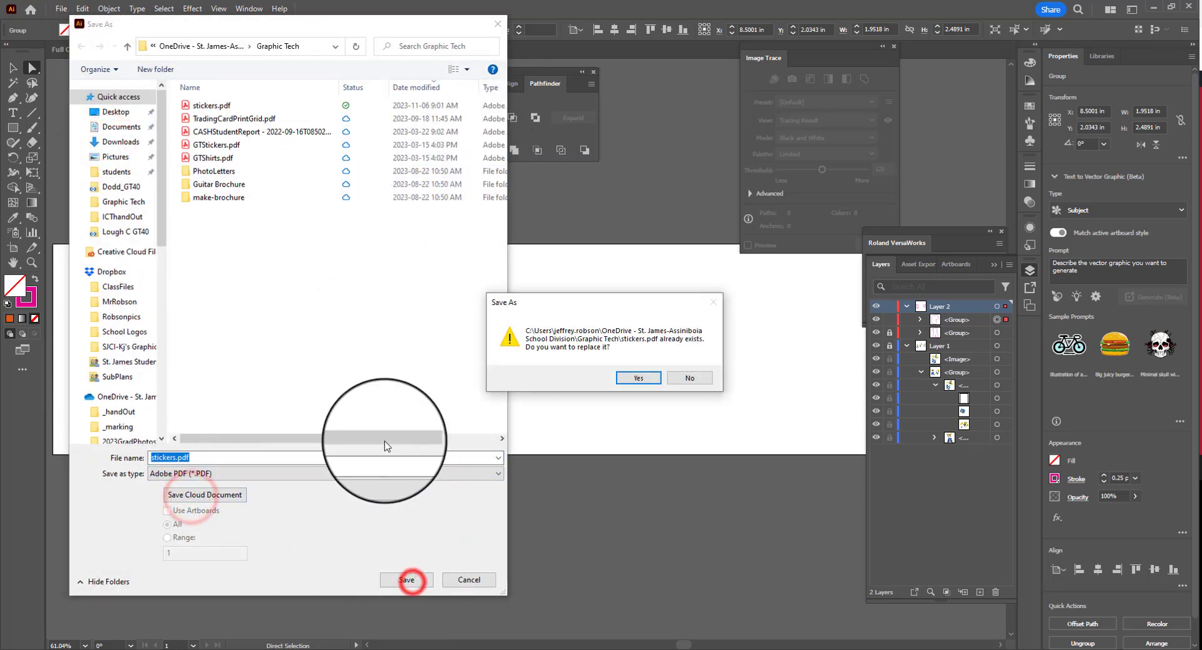
pyautogui.click(636, 379)
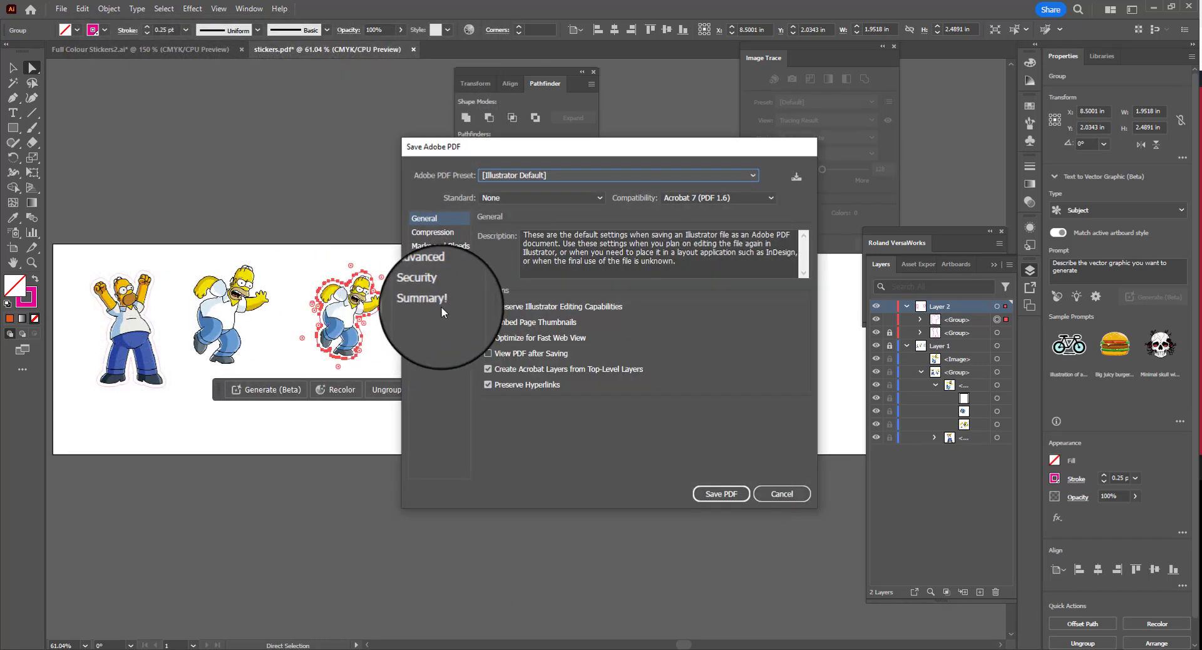
pyautogui.click(439, 301)
pyautogui.click(769, 493)
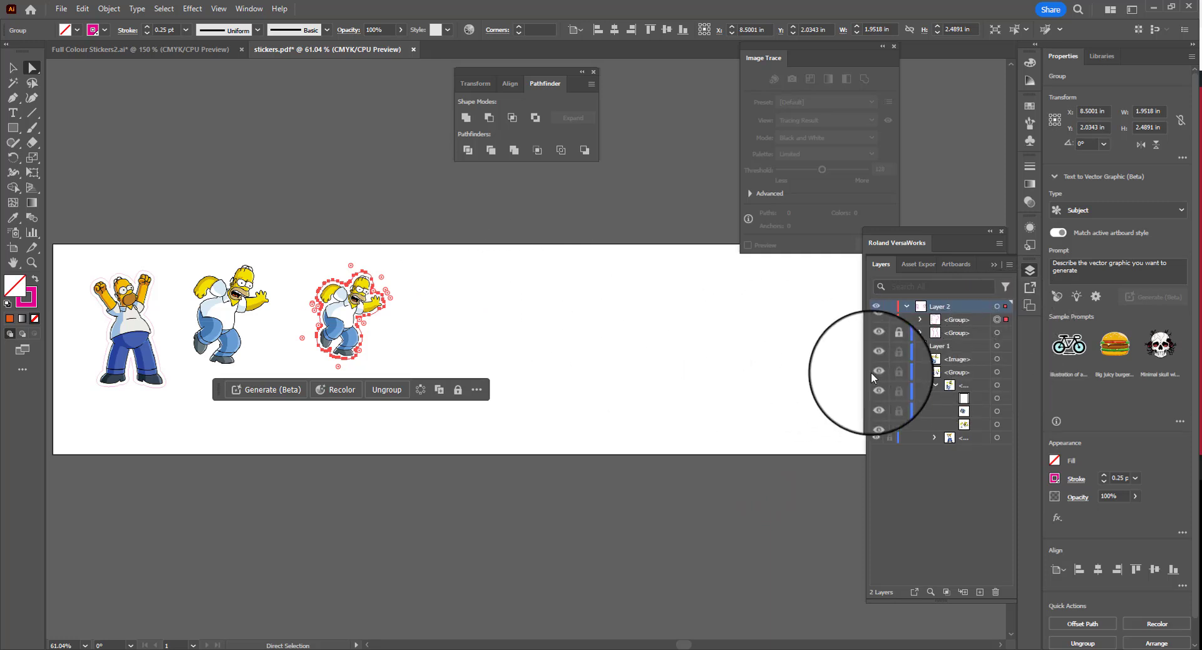
# - With Layer 2 locked and Layer 1 unlocked, flatten the transparency of the Homer image on Layer 1 using the High Resolution preset
pyautogui.click(890, 334)
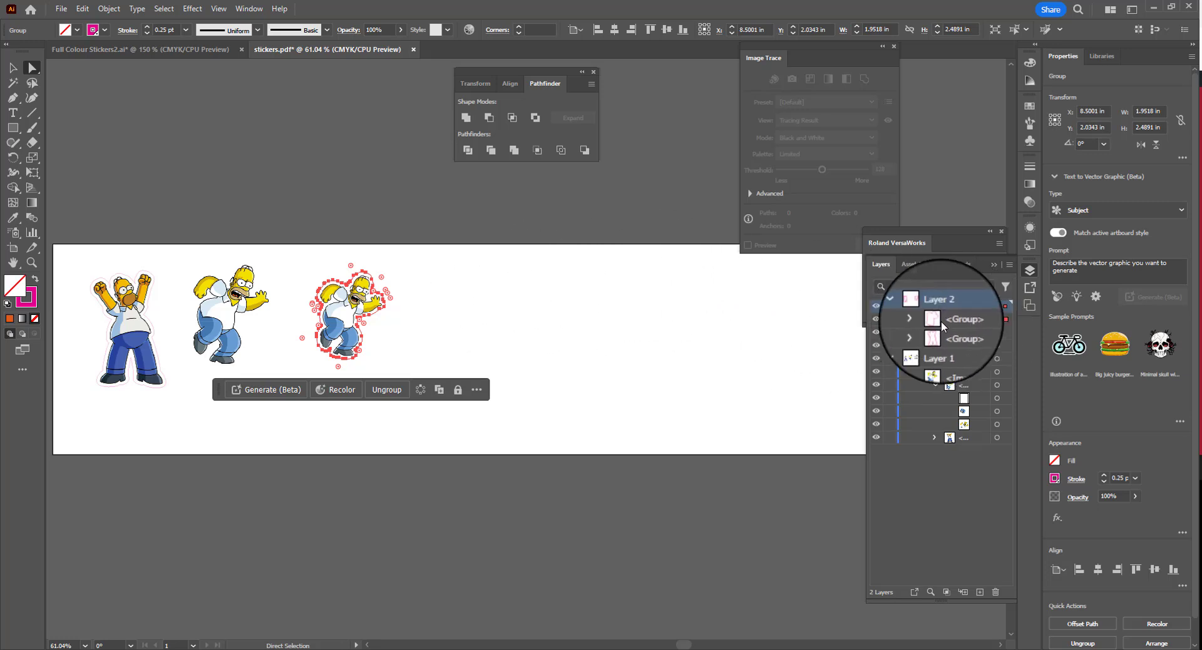
pyautogui.click(890, 301)
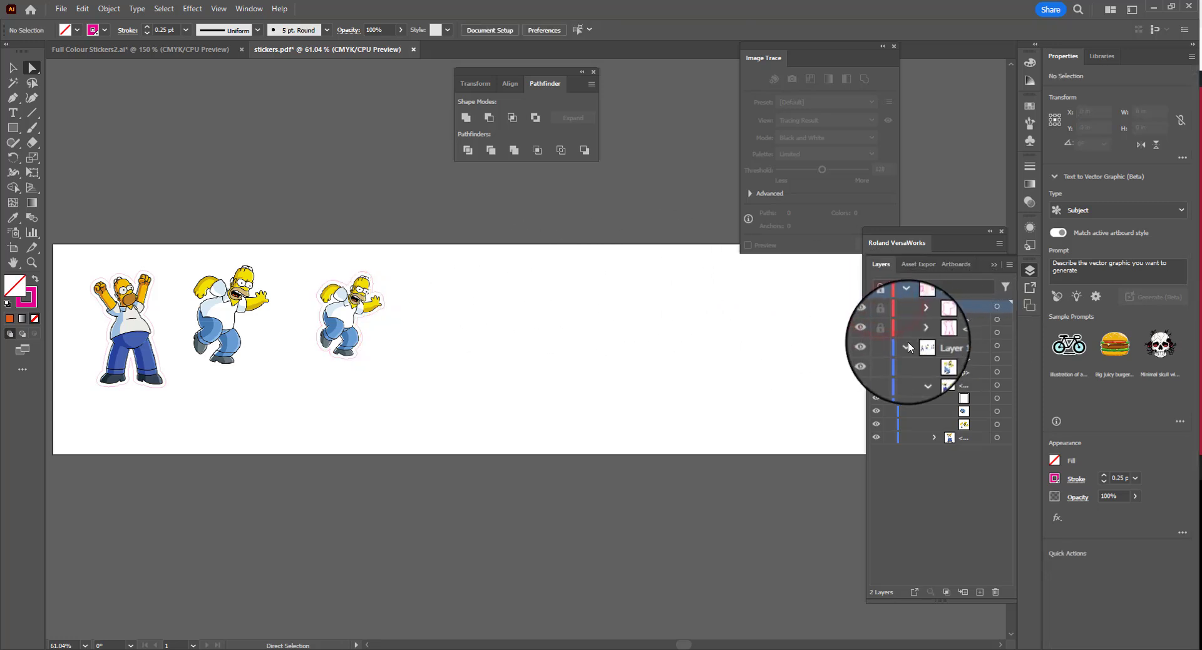
pyautogui.click(1006, 360)
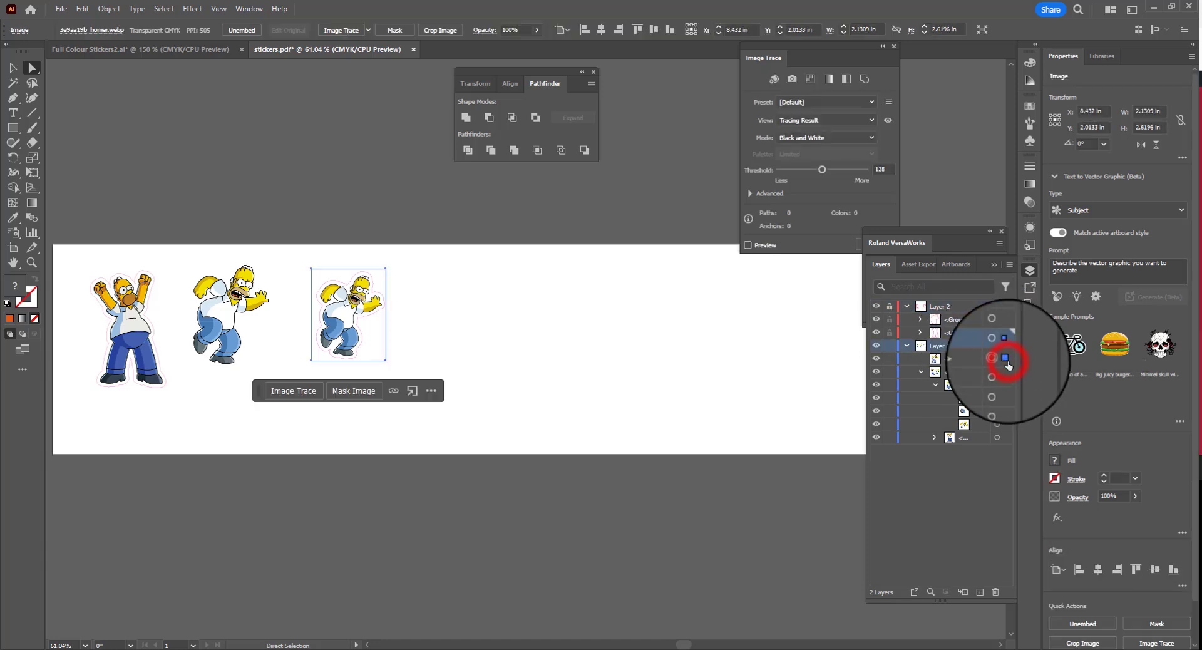
pyautogui.click(111, 9)
pyautogui.click(175, 265)
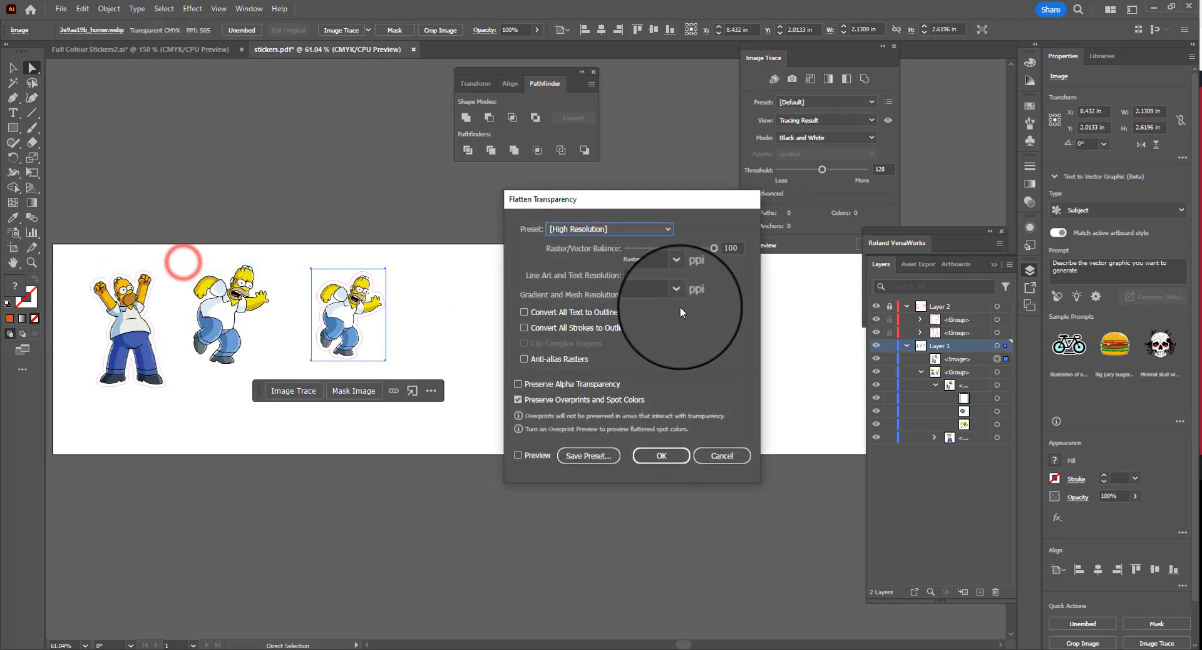
pyautogui.click(662, 455)
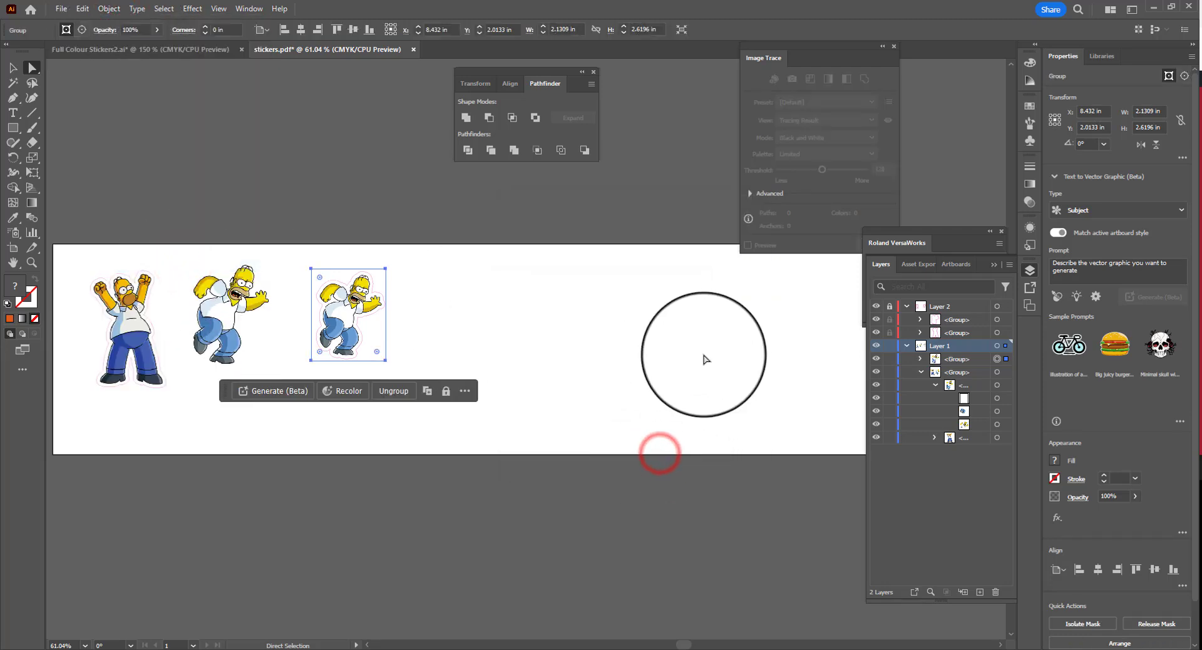
# - Save the document as Adobe PDF over the existing stickers.pdf with the Illustrator Default preset, checking the export summary for warnings
pyautogui.click(61, 9)
pyautogui.click(107, 137)
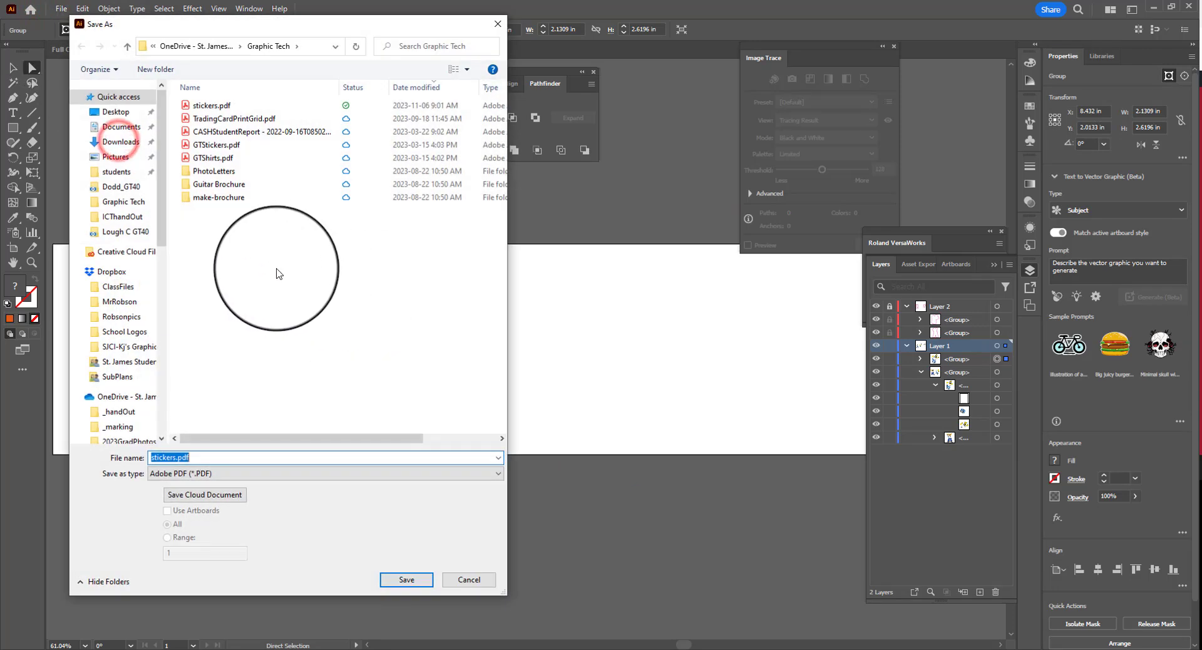
pyautogui.click(406, 580)
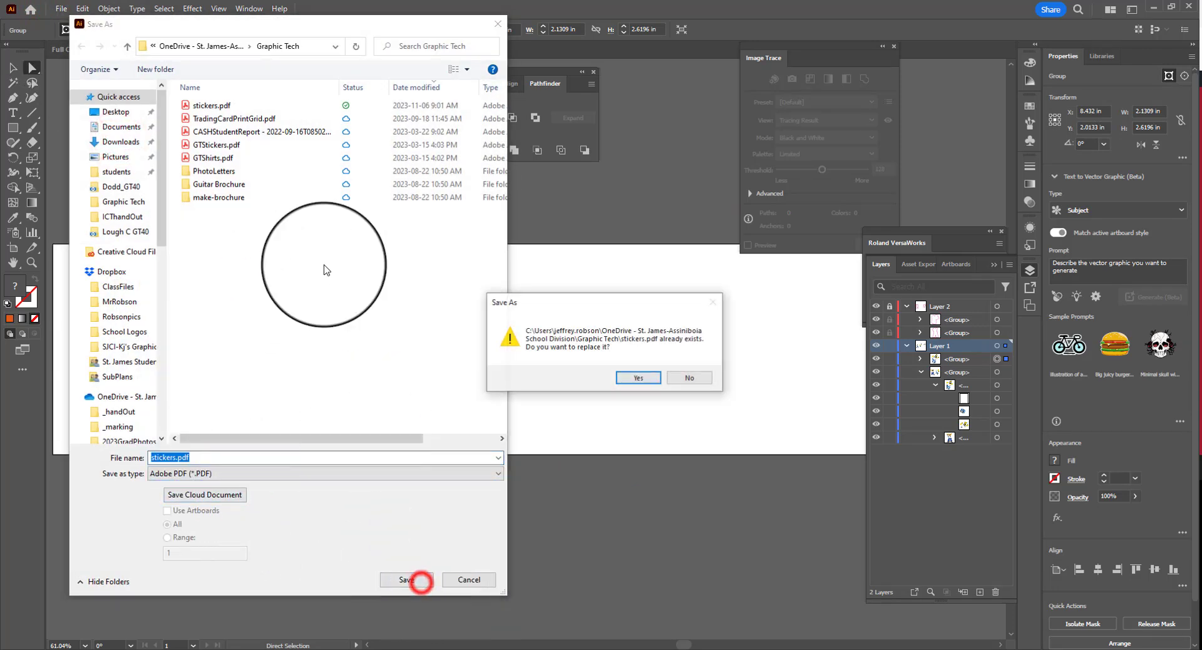
pyautogui.click(652, 379)
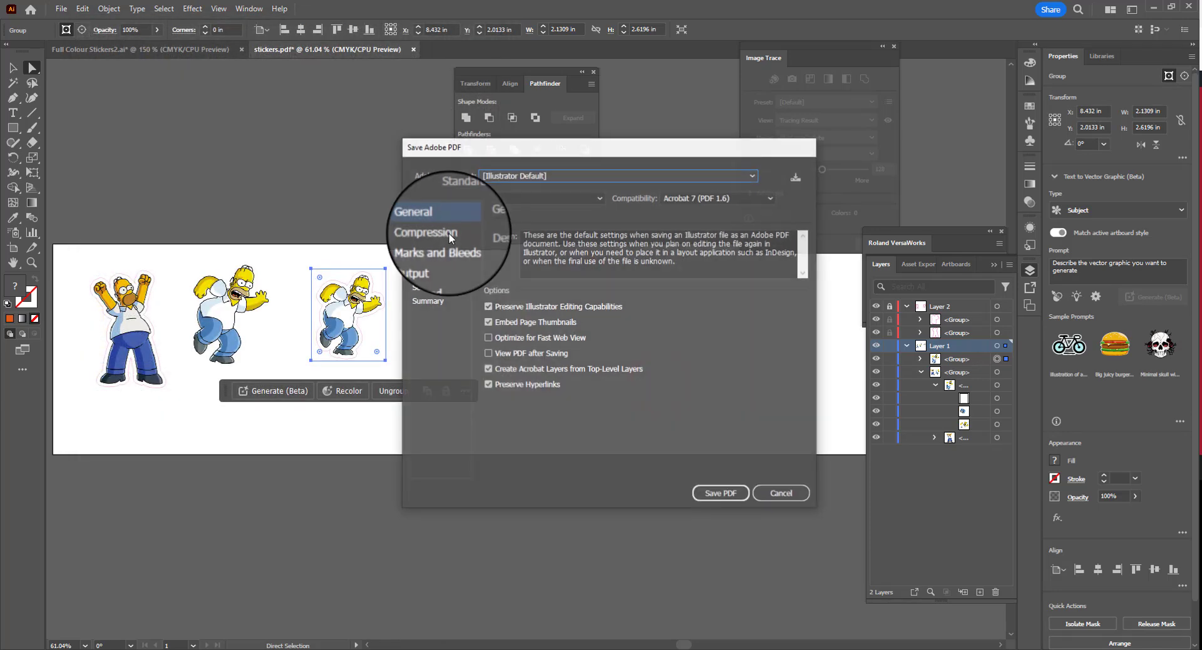
pyautogui.click(439, 303)
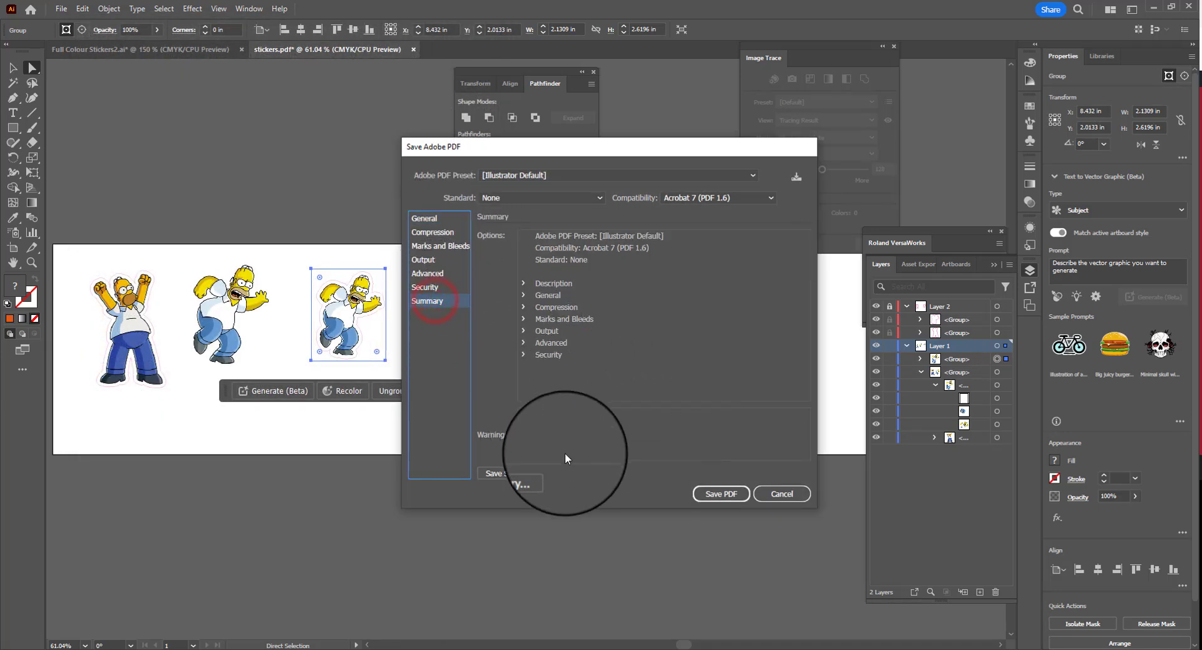
pyautogui.click(728, 494)
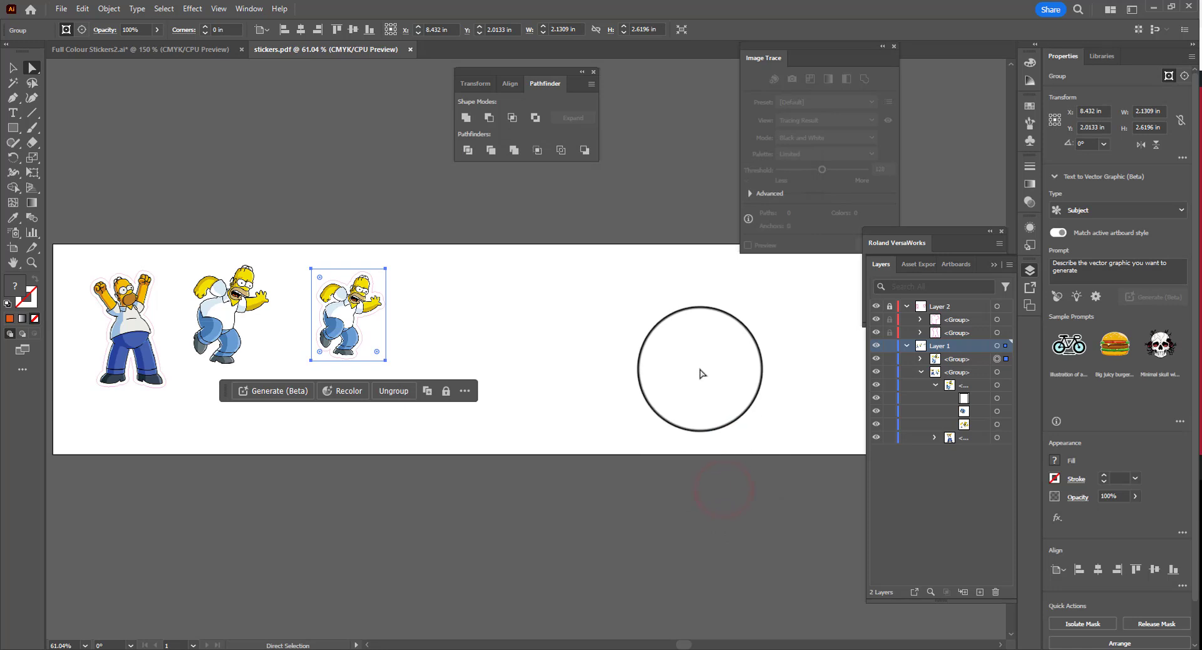